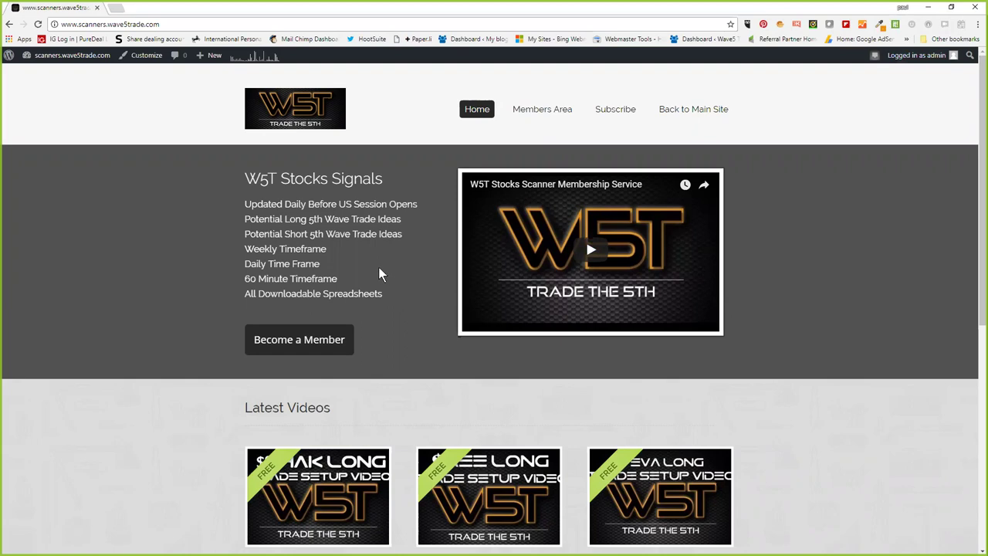
# - Download the 23 Jan 2018 Potential Long Trades spreadsheet from the members area and open it maximised in Excel
pyautogui.click(541, 112)
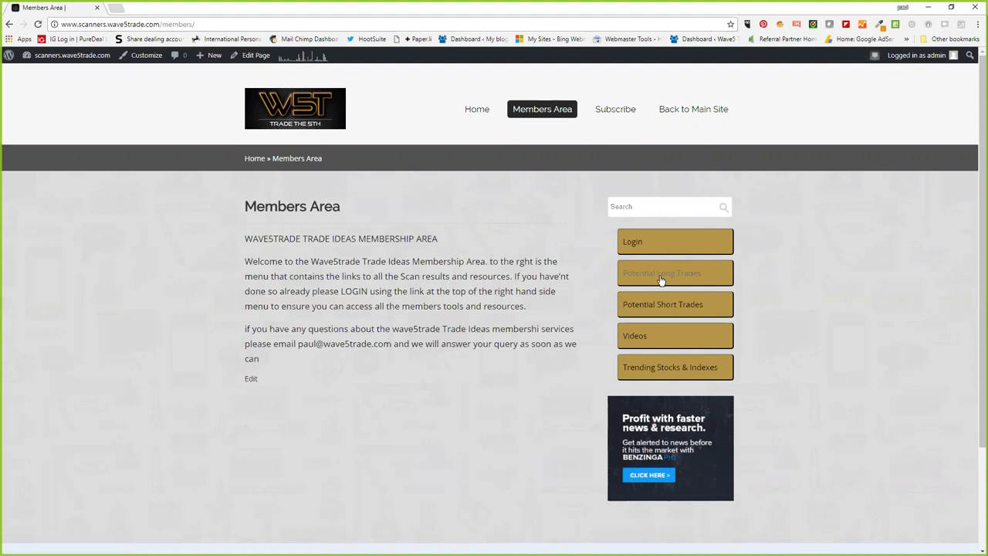
pyautogui.click(633, 331)
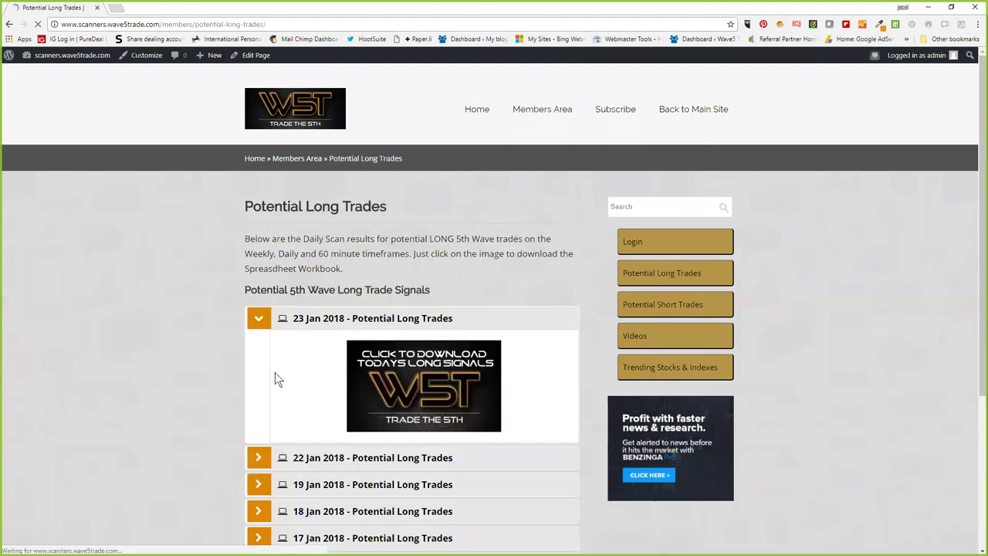
pyautogui.scroll(-1, 432, 295)
pyautogui.click(430, 290)
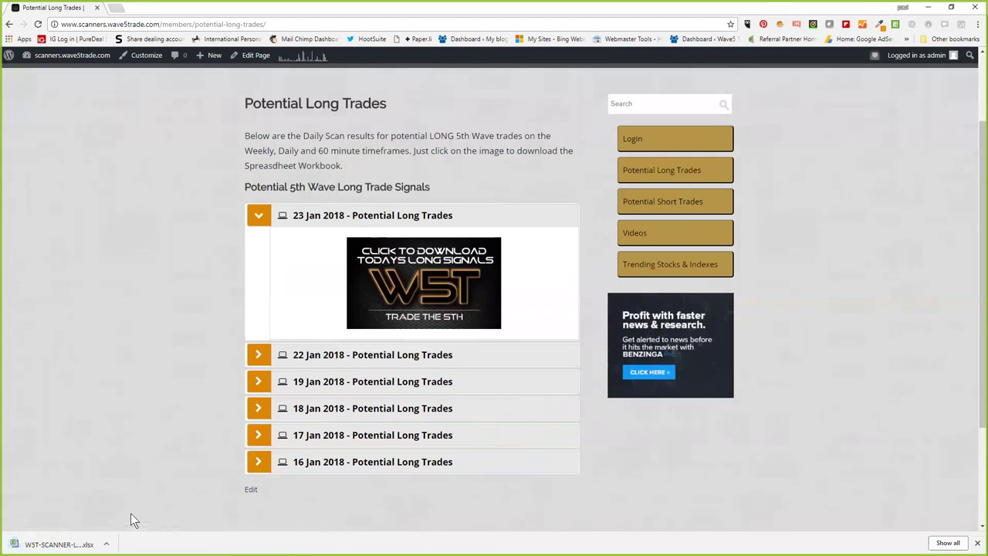
pyautogui.click(62, 543)
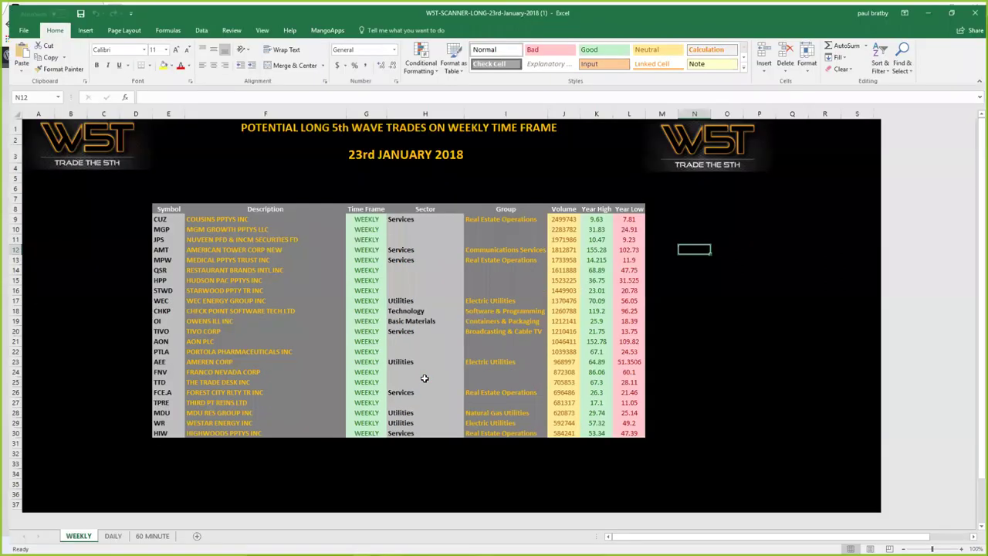
pyautogui.press('super+Up')
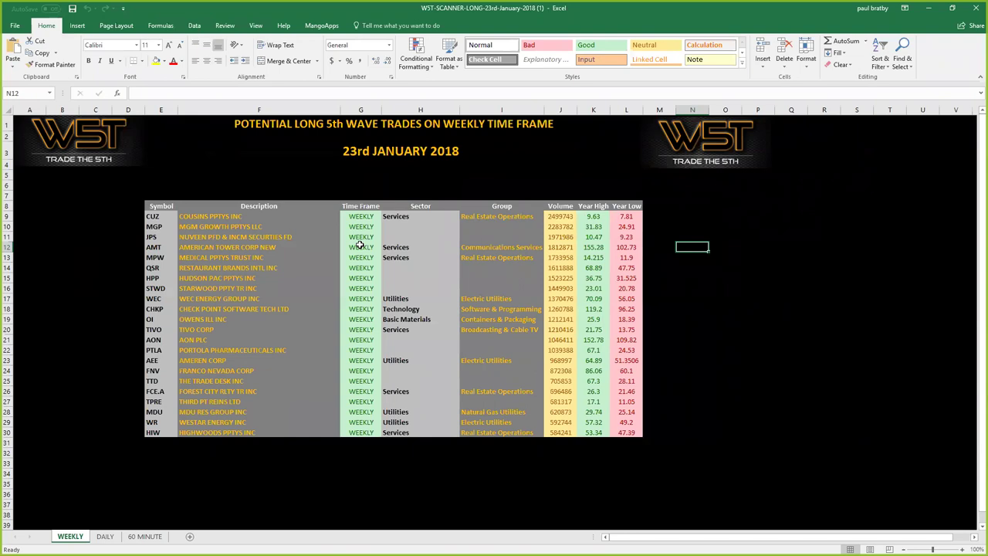
# - Switch back to the browser, return to the scanner site's home page and copy its web address
pyautogui.click(928, 8)
pyautogui.scroll(2, 512, 286)
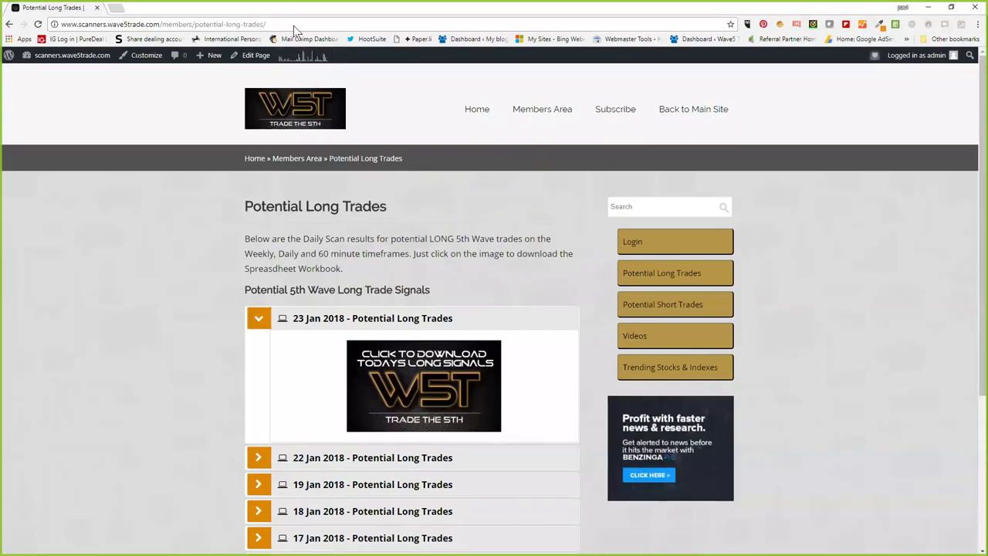
pyautogui.click(477, 109)
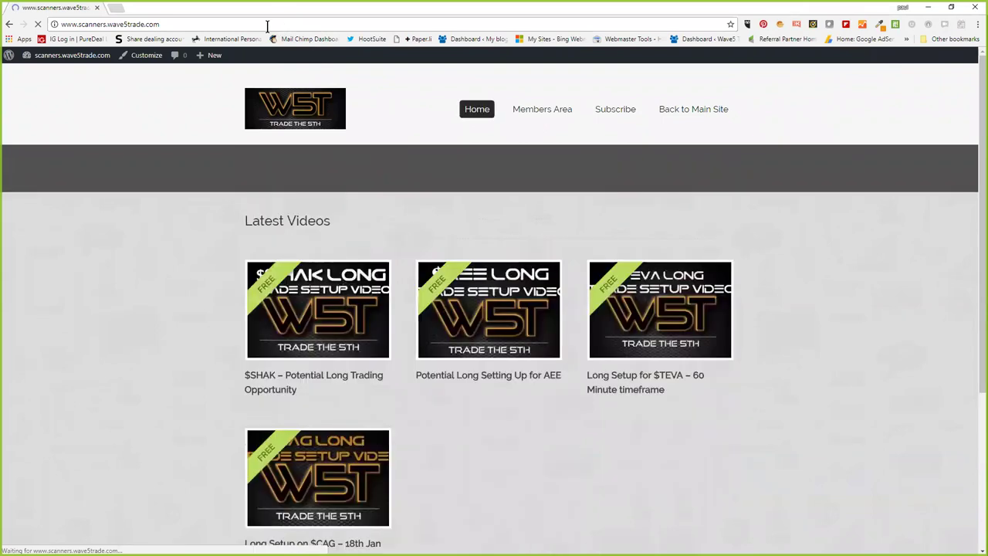
pyautogui.click(97, 24)
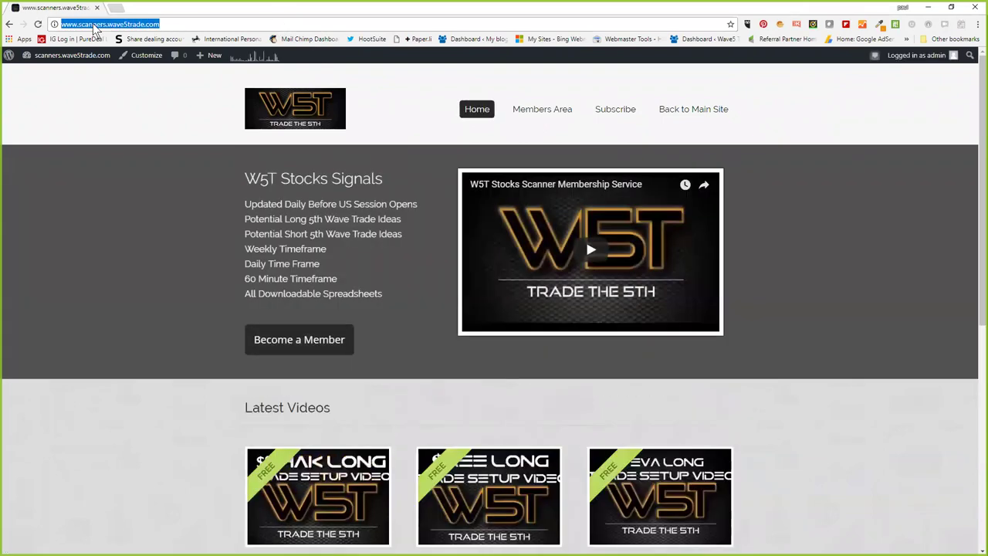
pyautogui.rightClick(94, 27)
pyautogui.click(118, 65)
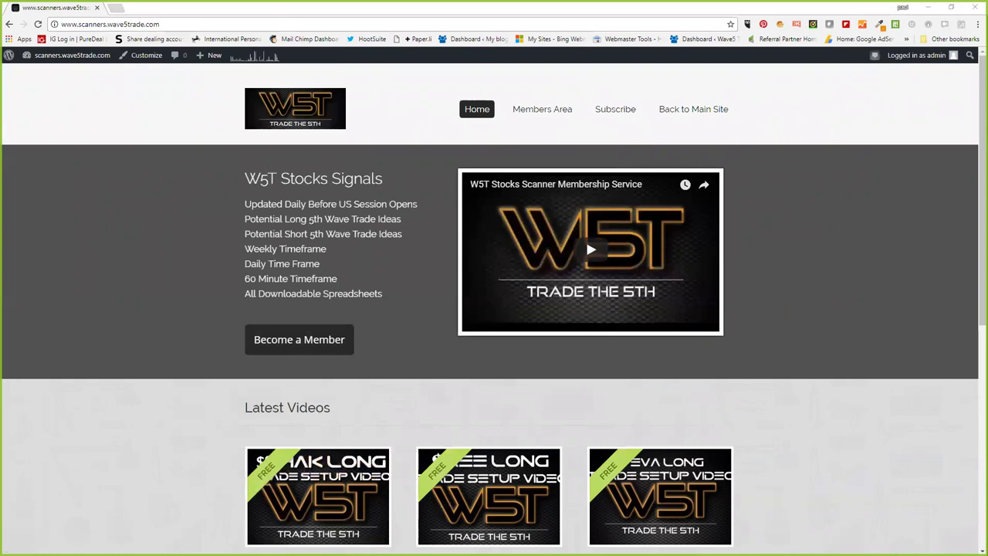
# - Open the "$SHAK – Potential Long Trading Opportunity" post from the latest videos
pyautogui.scroll(-2, 452, 427)
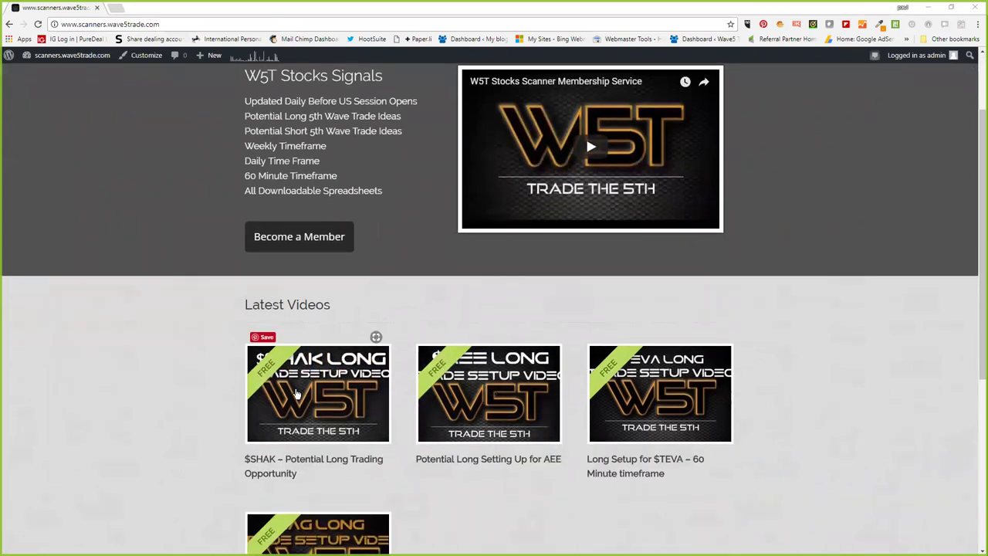
pyautogui.click(321, 397)
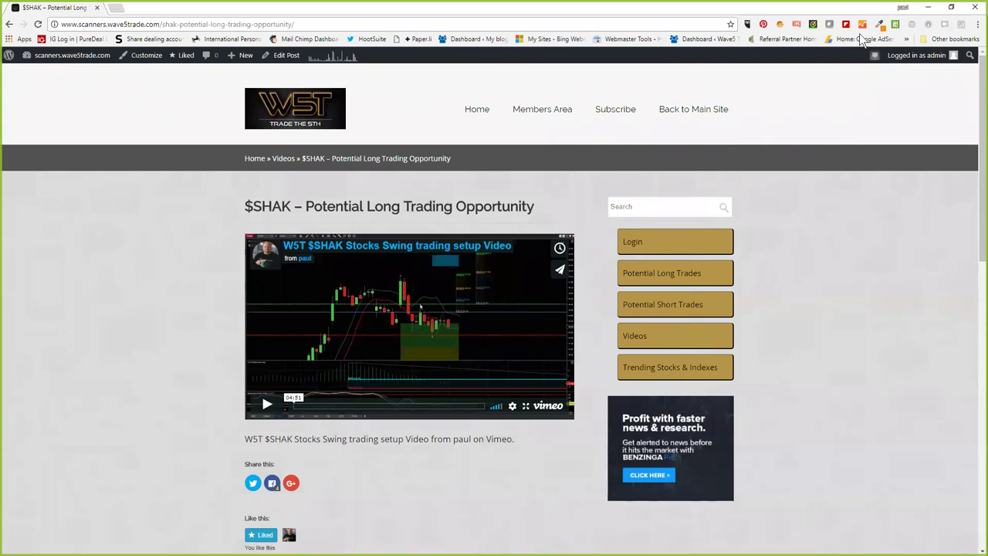
# - Switch to the NinjaTrader daily TCO chart and examine its Elliott Wave count and pullback zones over a longer and a closer range
pyautogui.click(925, 10)
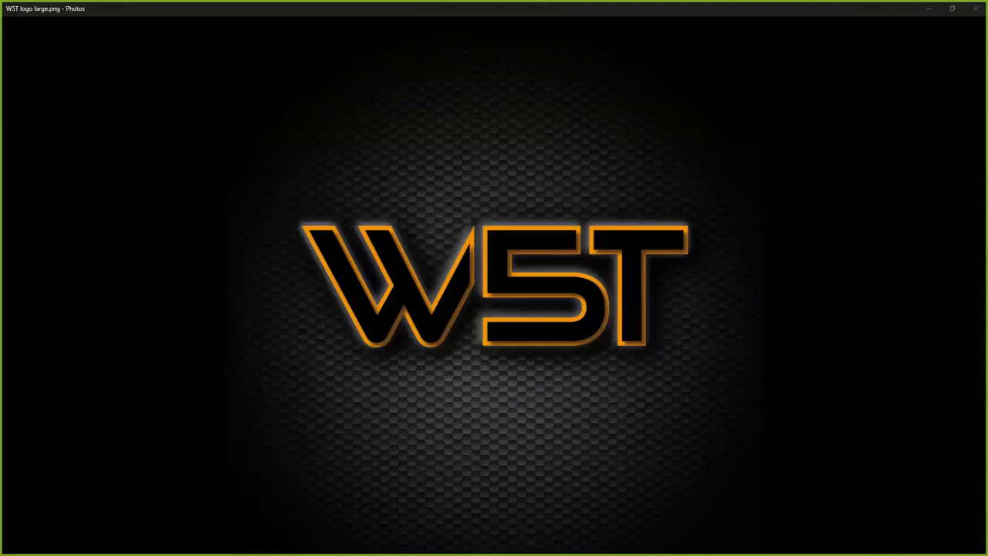
pyautogui.click(929, 8)
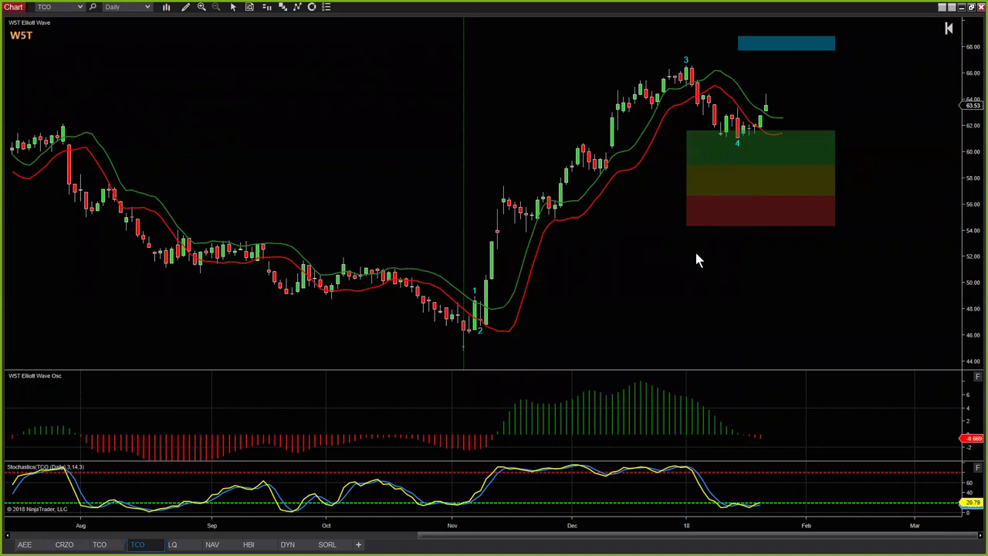
pyautogui.moveTo(662, 257); pyautogui.dragTo(624, 366)
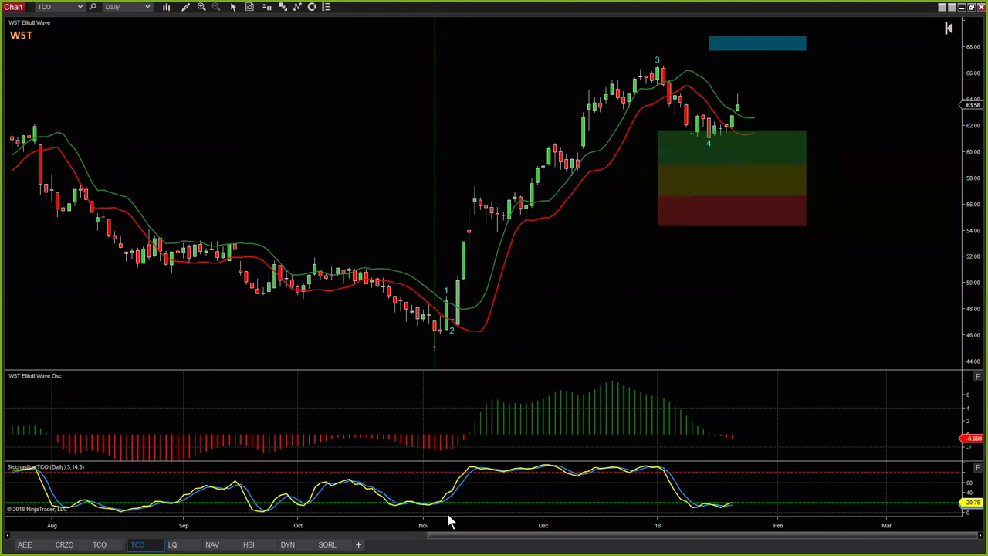
pyautogui.moveTo(441, 528); pyautogui.dragTo(655, 388)
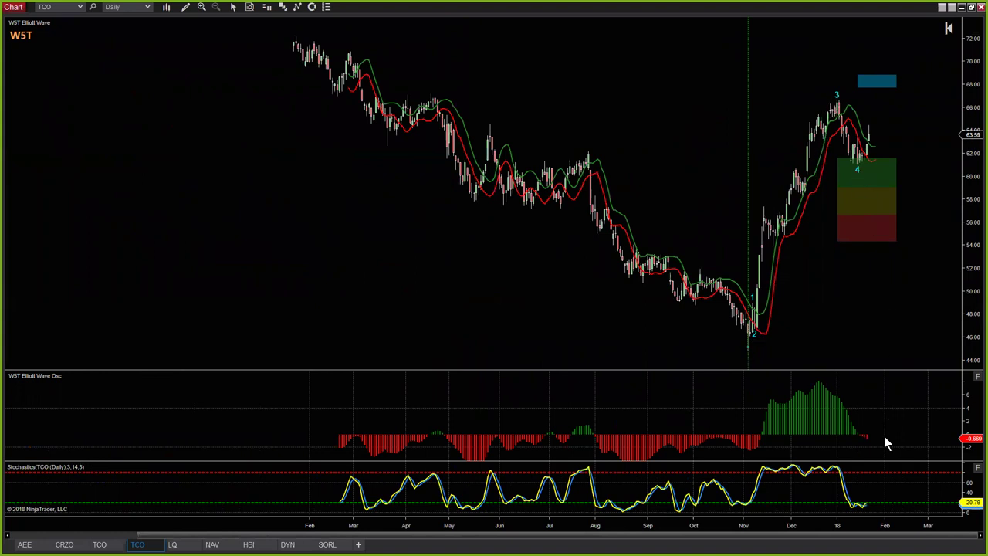
pyautogui.moveTo(867, 526); pyautogui.dragTo(633, 531)
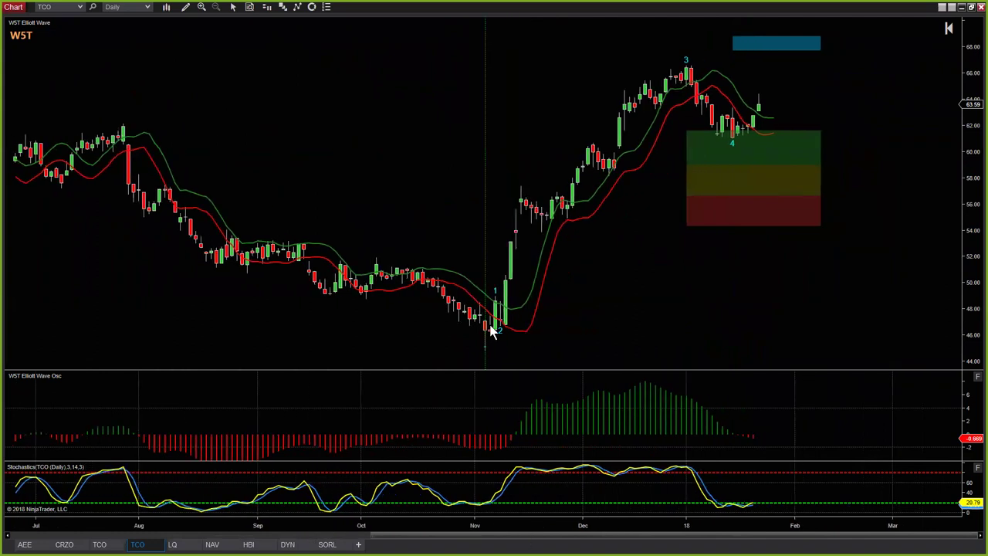
pyautogui.moveTo(580, 530); pyautogui.dragTo(529, 529)
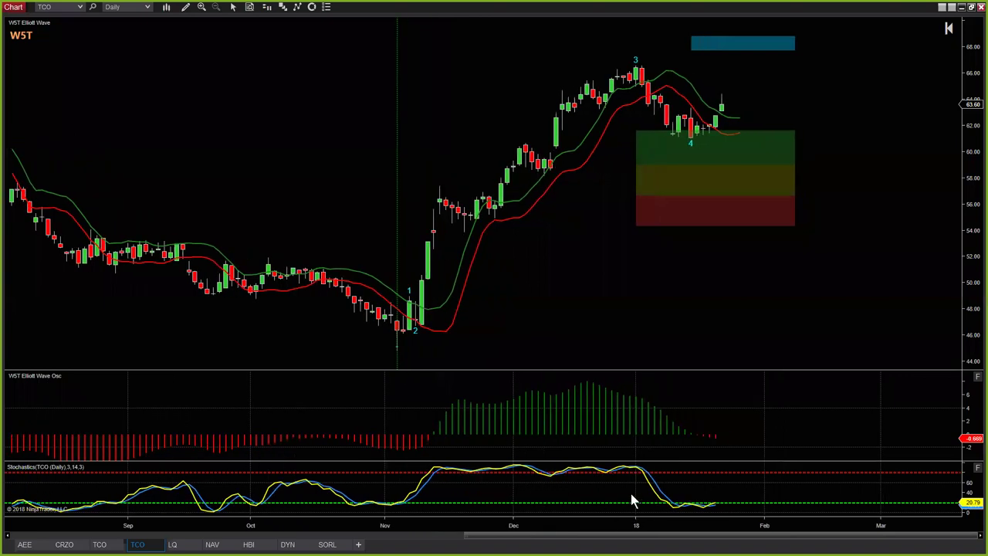
# - Draw Fibonacci Extensions on the Elliott Wave oscillator from its highest green bar to the zero line past the latest bar and back to the peak
pyautogui.click(186, 8)
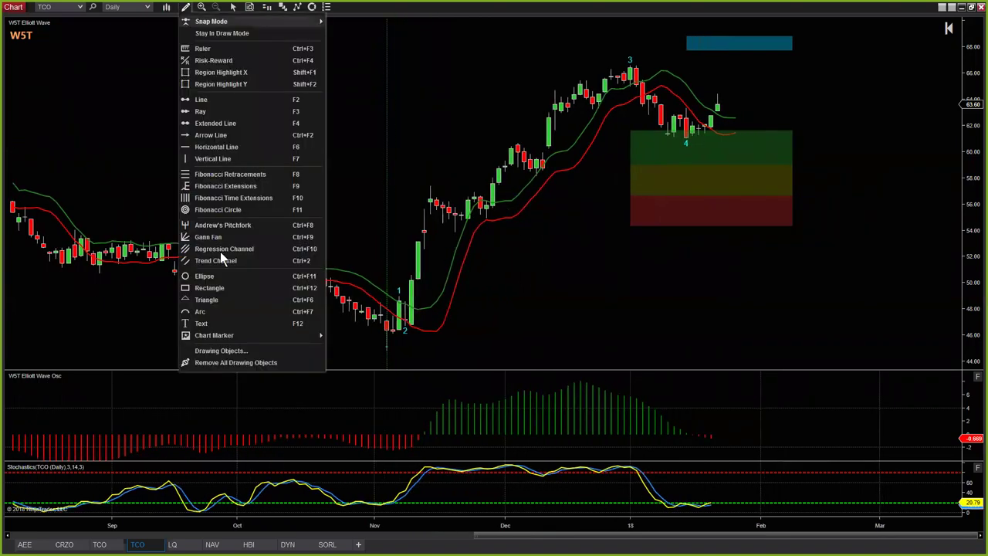
pyautogui.click(224, 186)
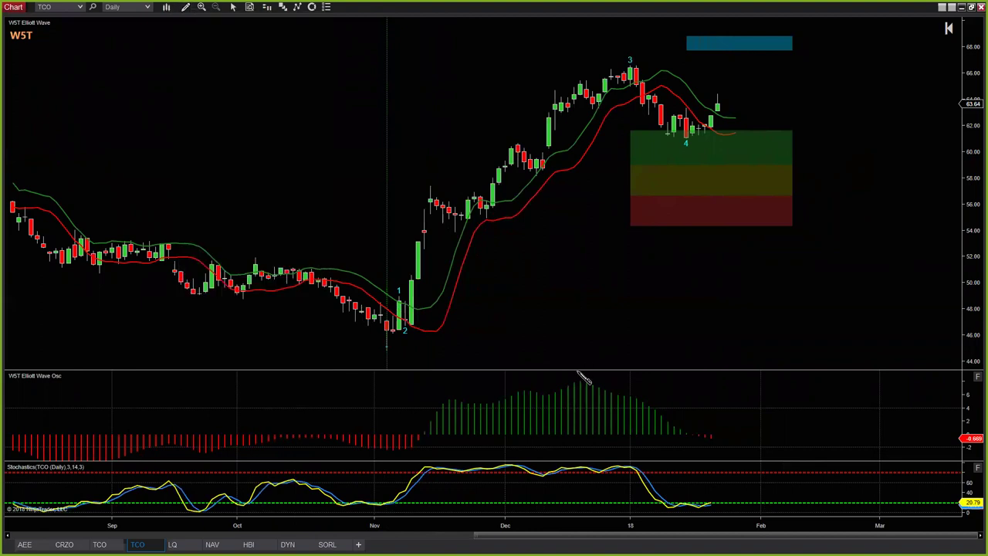
pyautogui.click(581, 380)
pyautogui.click(721, 435)
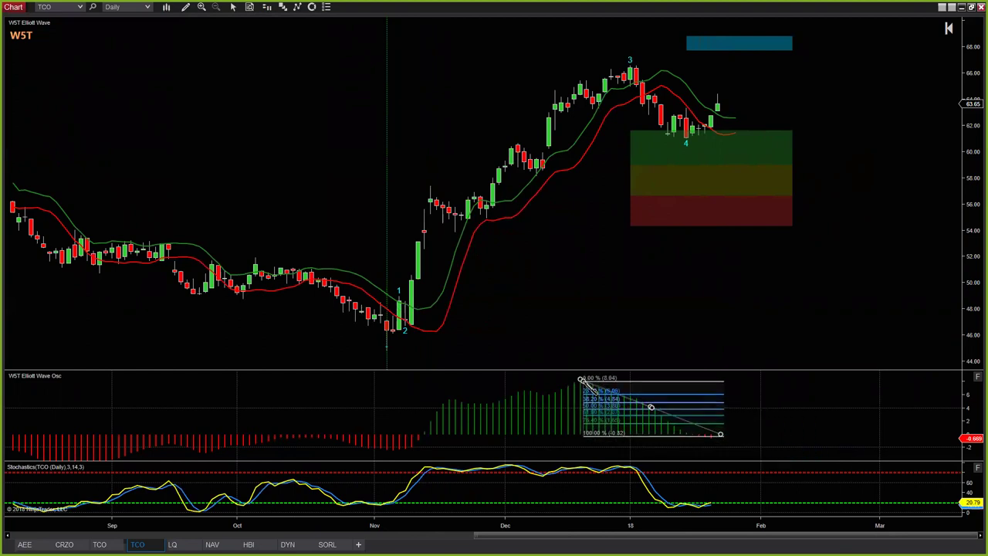
pyautogui.click(580, 380)
# - Apply the Oscillator Pullback template to the Fibonacci extensions on the oscillator
pyautogui.click(649, 403)
pyautogui.rightClick(686, 436)
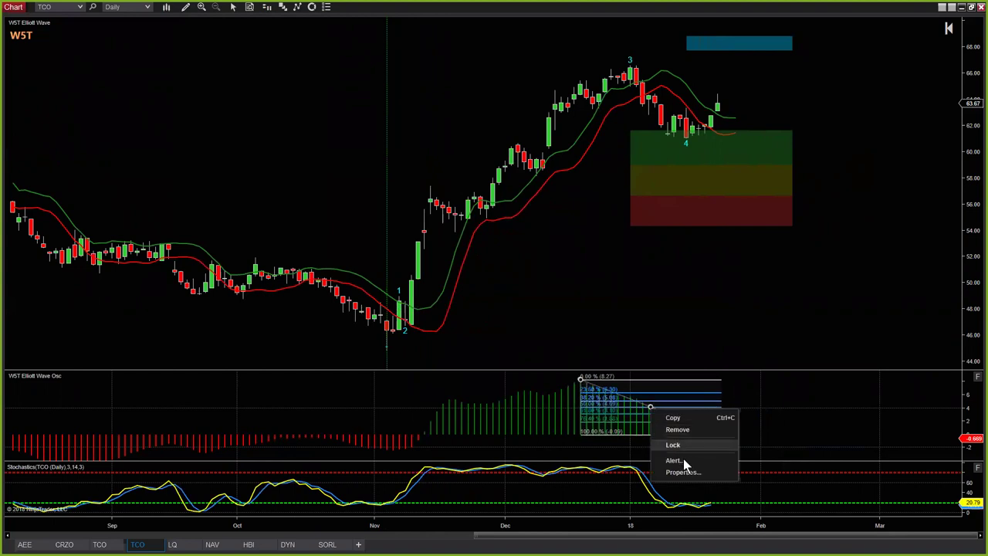
pyautogui.click(686, 470)
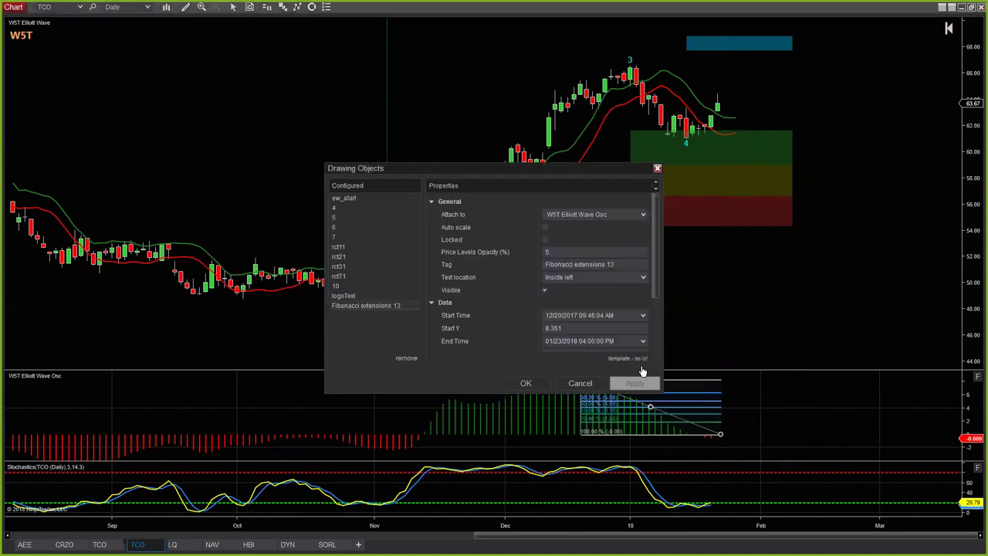
pyautogui.click(641, 358)
pyautogui.click(405, 221)
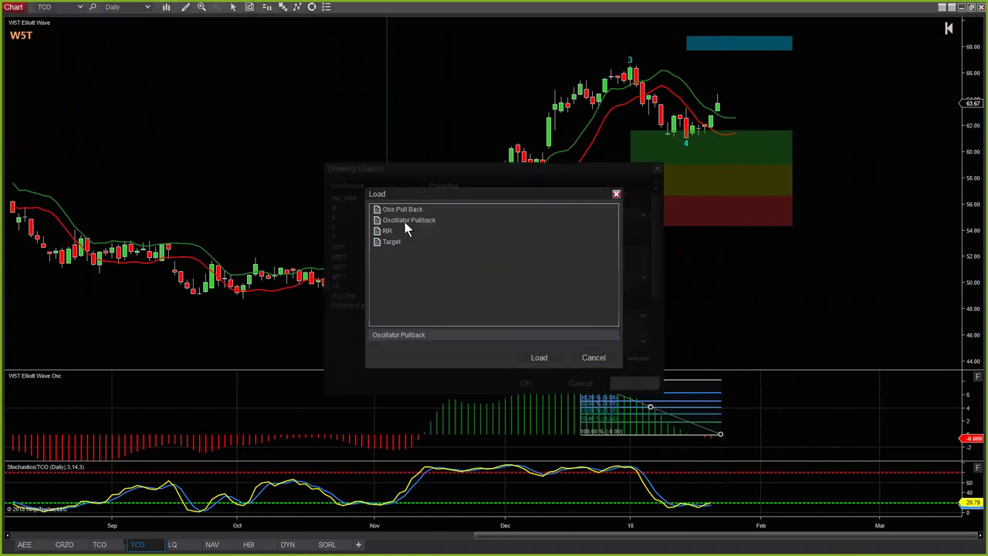
pyautogui.click(541, 361)
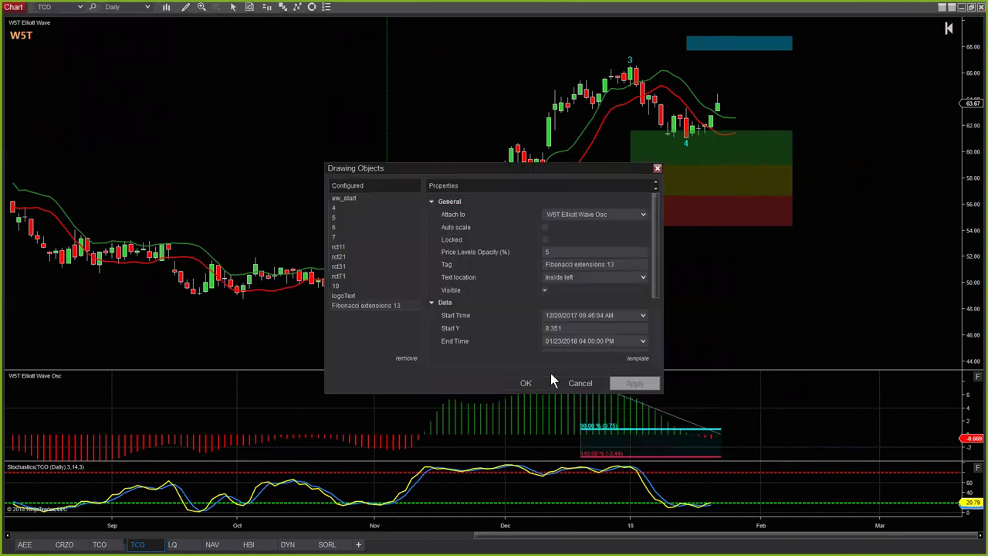
pyautogui.click(527, 383)
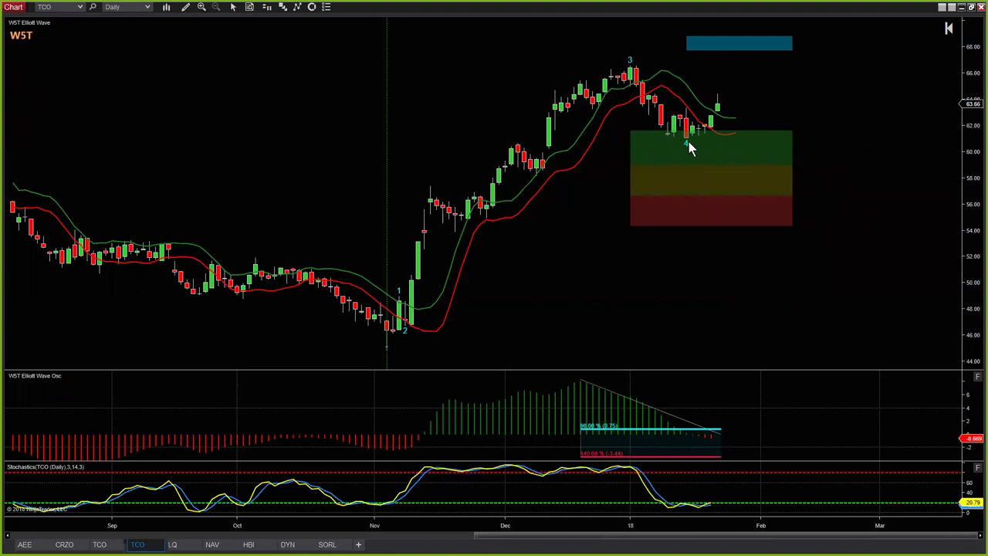
# - Draw a horizontal line on the price chart at the high of the wave 4 candle
pyautogui.moveTo(967, 232); pyautogui.dragTo(976, 190)
pyautogui.moveTo(893, 185); pyautogui.dragTo(624, 159)
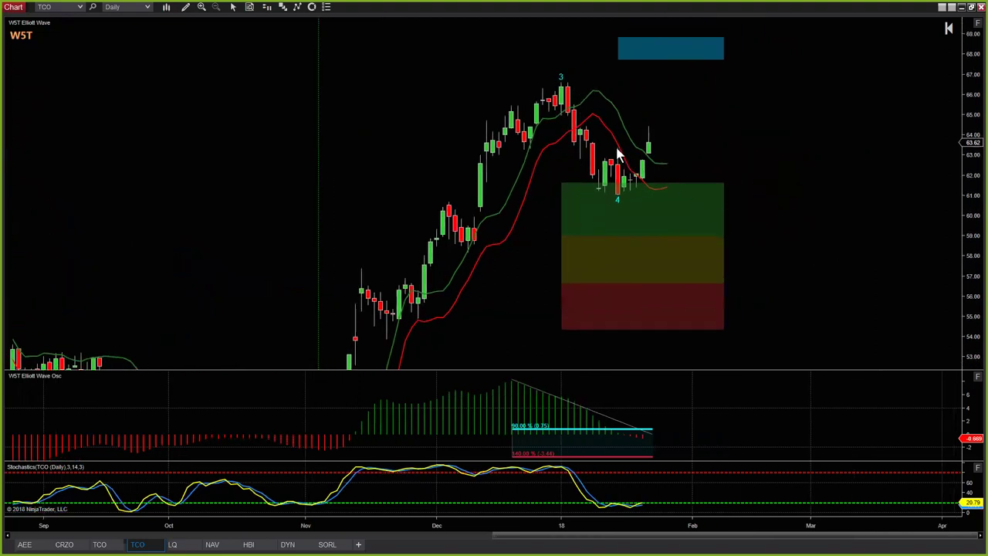
pyautogui.click(185, 7)
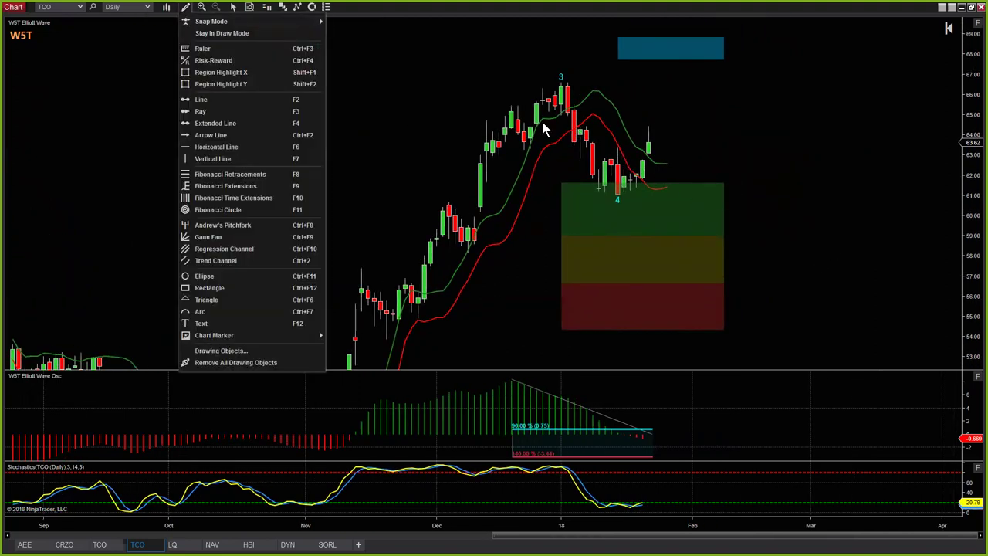
pyautogui.click(217, 147)
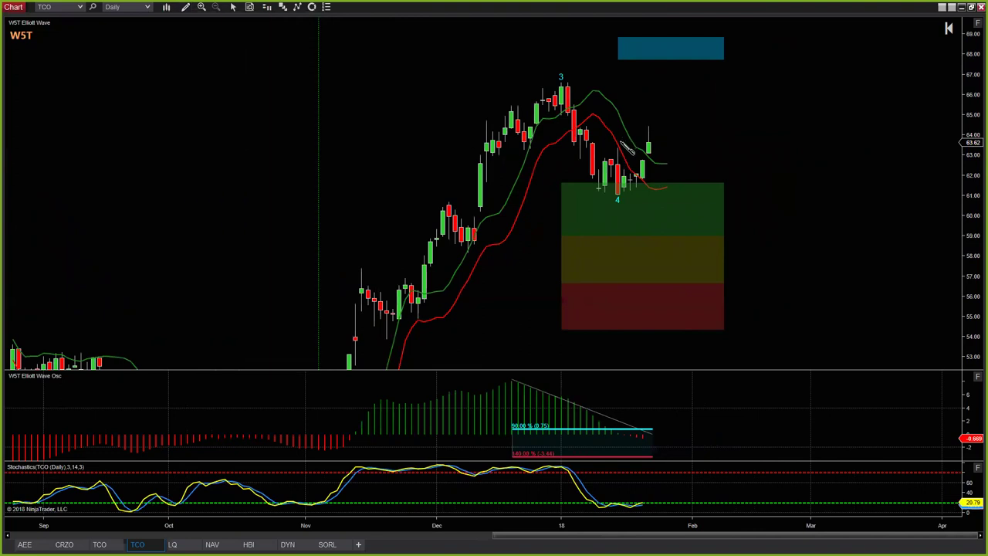
pyautogui.click(623, 146)
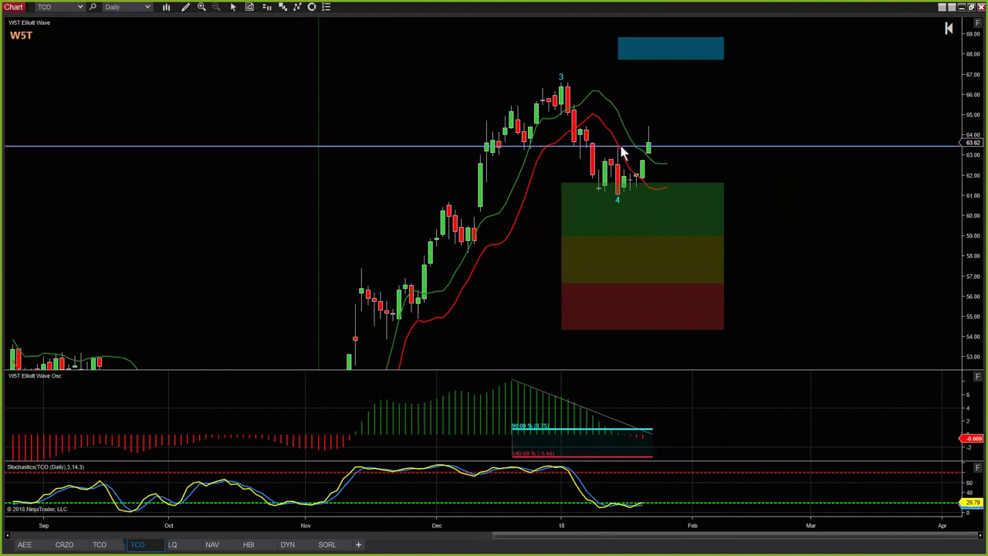
# - Load a saved template for the horizontal line to style it as a green 3 px dashed line, and apply it
pyautogui.rightClick(701, 146)
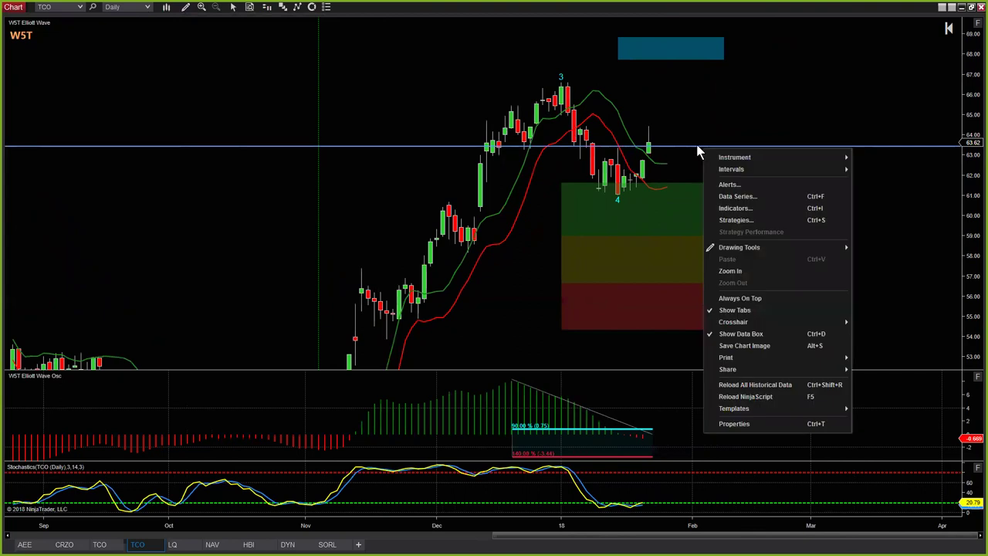
pyautogui.click(698, 145)
pyautogui.rightClick(697, 144)
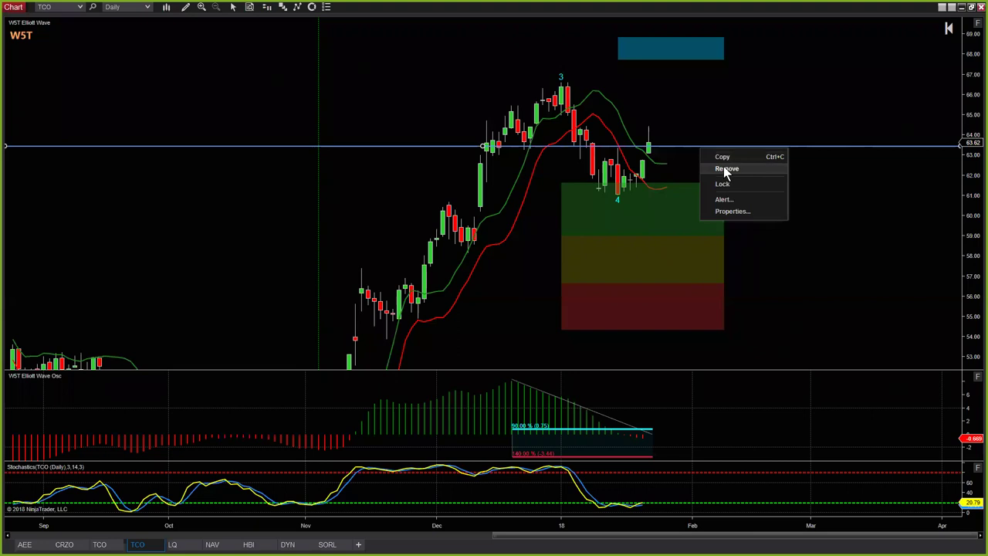
pyautogui.click(735, 212)
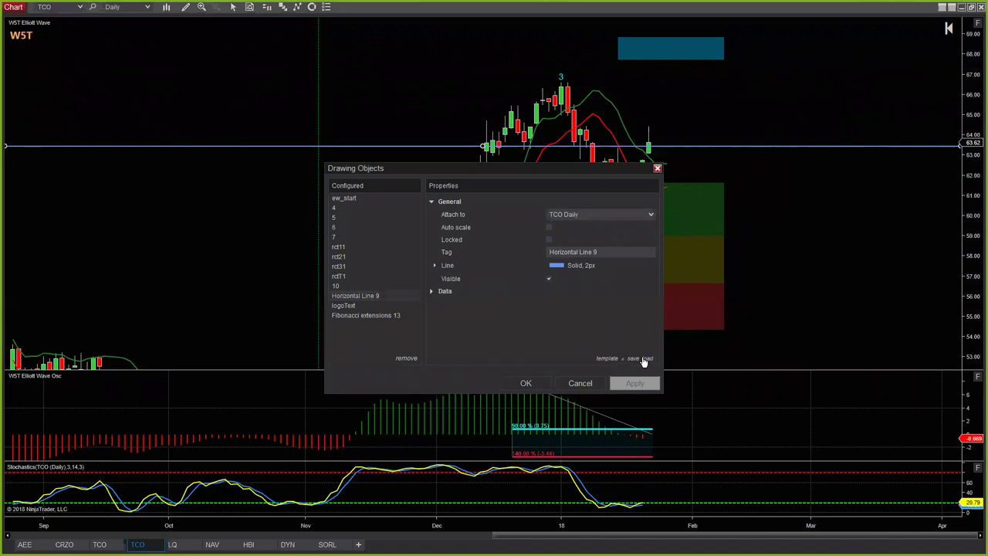
pyautogui.click(649, 360)
pyautogui.click(388, 209)
pyautogui.click(543, 357)
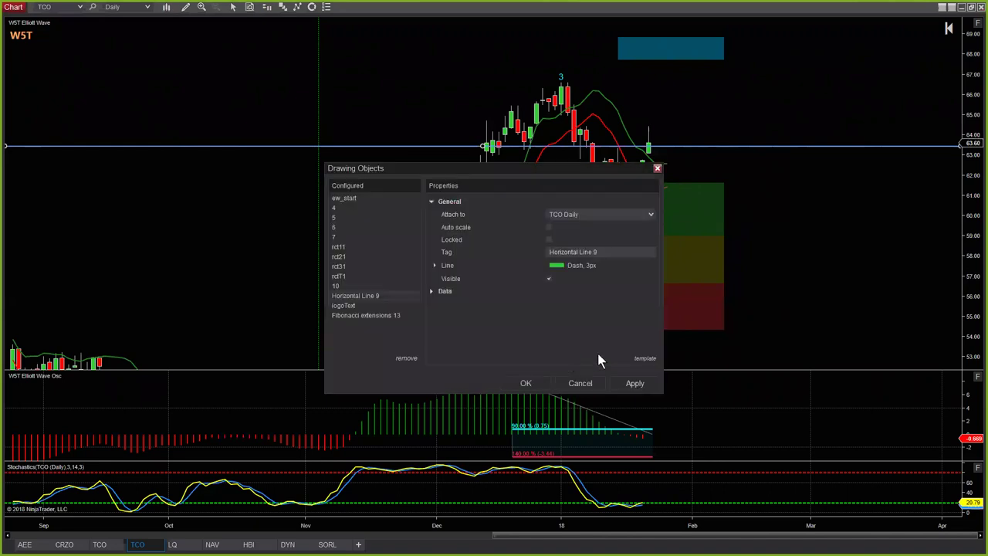
pyautogui.click(635, 384)
pyautogui.click(548, 379)
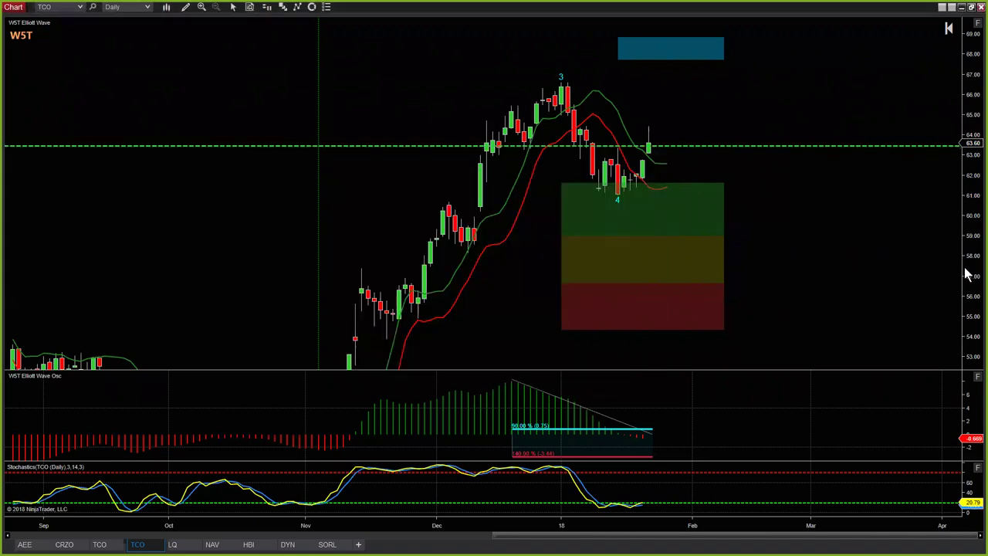
pyautogui.moveTo(970, 270); pyautogui.dragTo(970, 282)
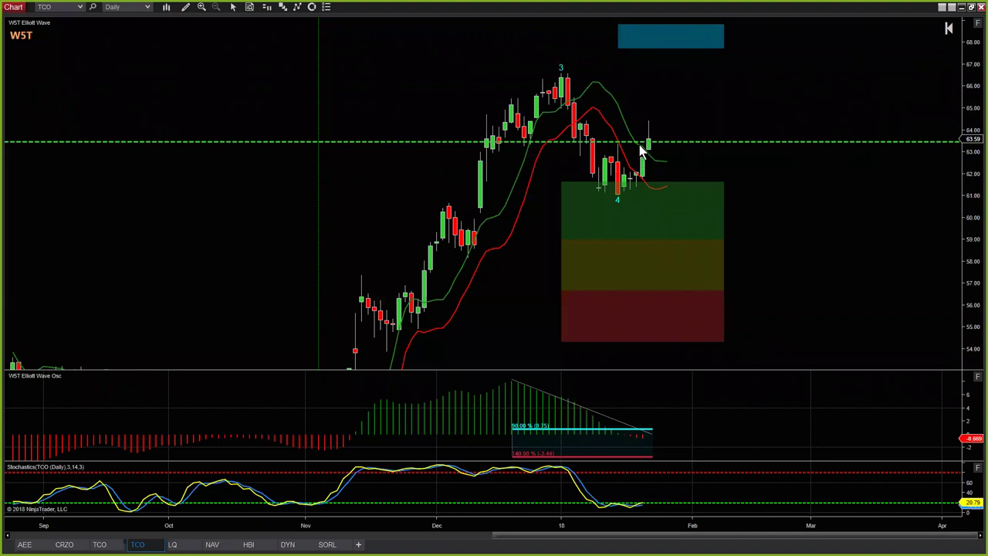
# - Switch the daily chart's instrument to TEVA and leave free space after the latest candle
pyautogui.moveTo(662, 529); pyautogui.dragTo(441, 514)
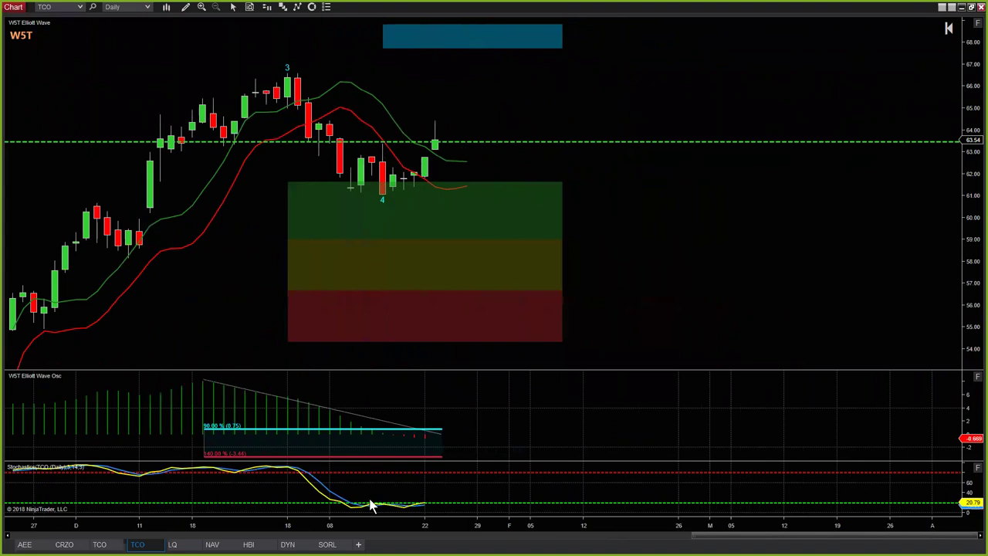
pyautogui.moveTo(376, 525); pyautogui.dragTo(501, 514)
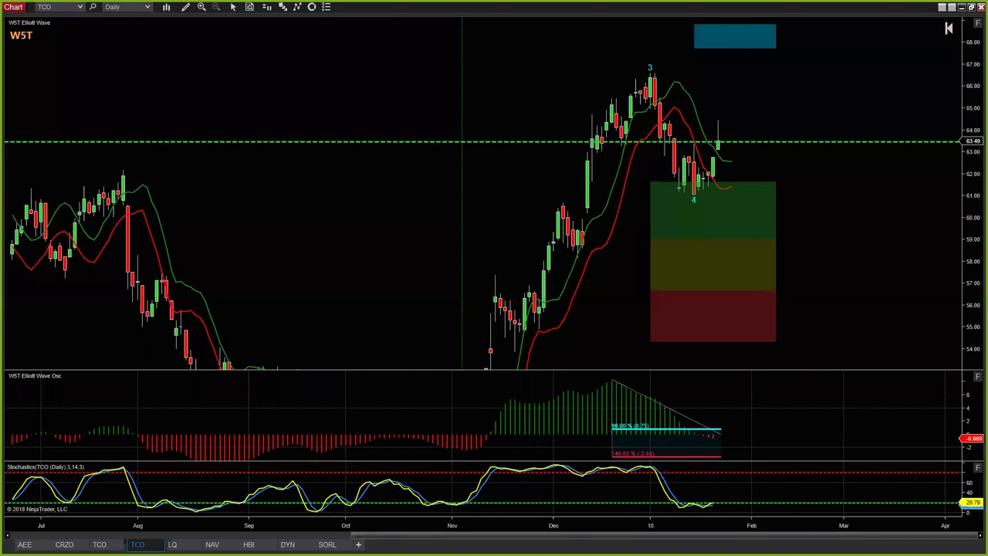
pyautogui.click(52, 10)
pyautogui.write('TEVA')
pyautogui.press('Return')
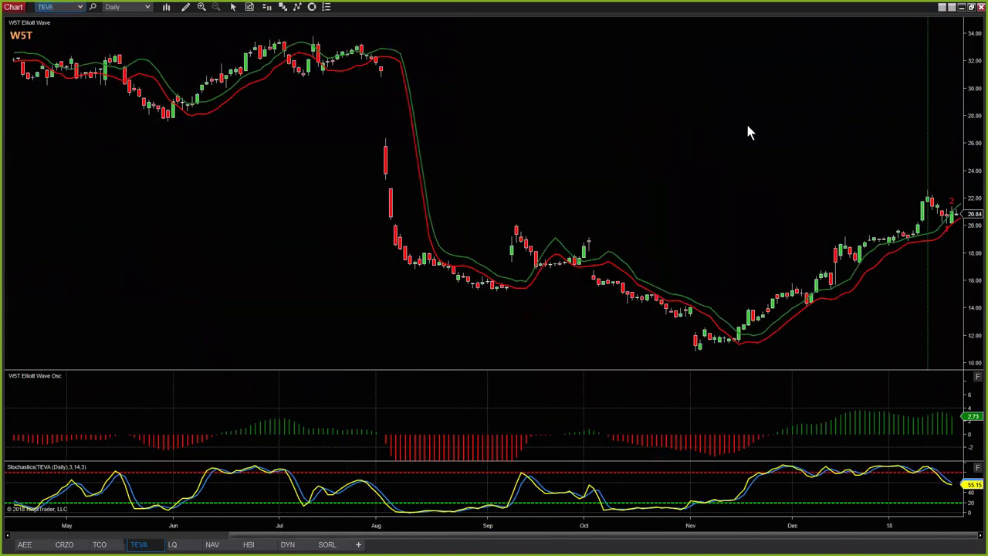
pyautogui.moveTo(749, 132); pyautogui.dragTo(670, 132)
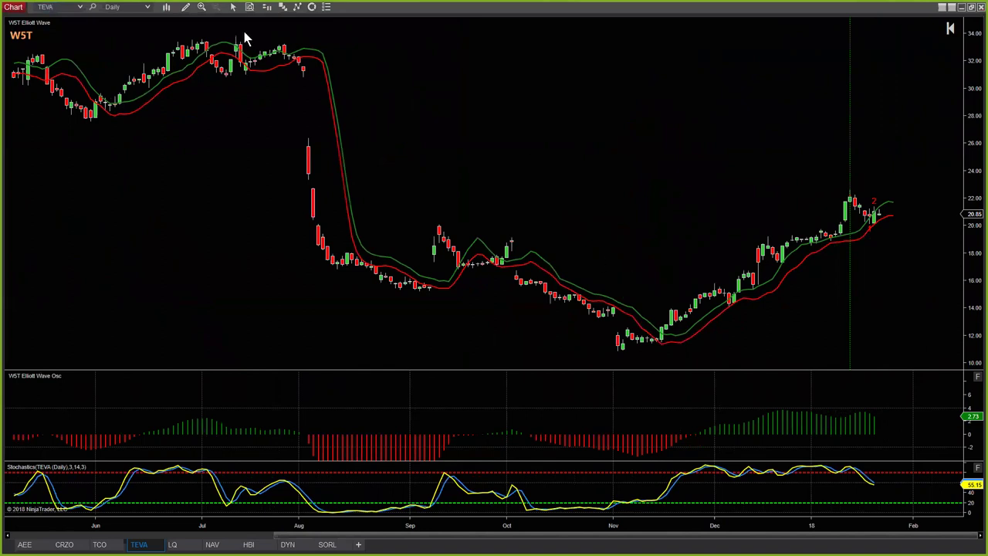
# - Start the TEVA Elliott Wave count at the July high, then restart it from the early-November low
pyautogui.click(242, 37)
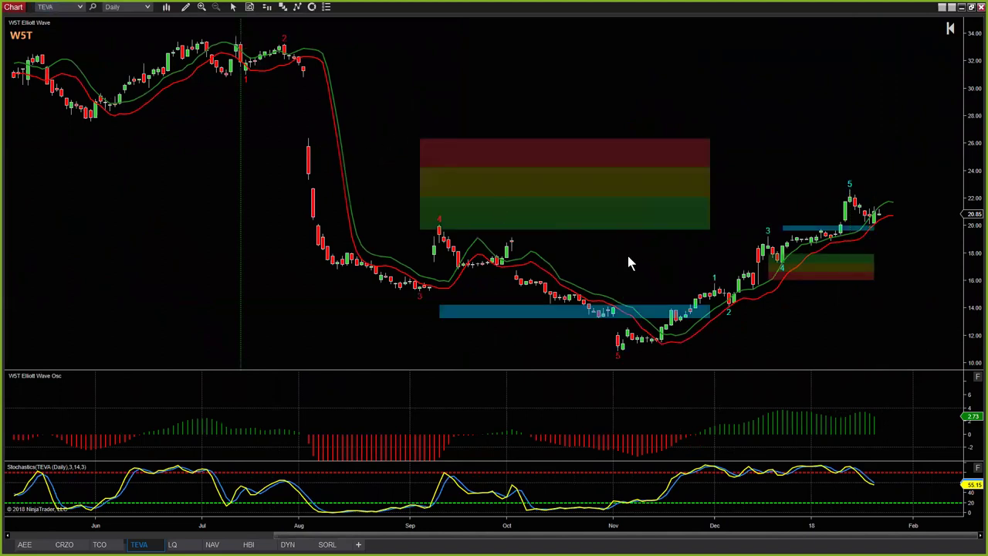
pyautogui.click(619, 360)
pyautogui.click(623, 368)
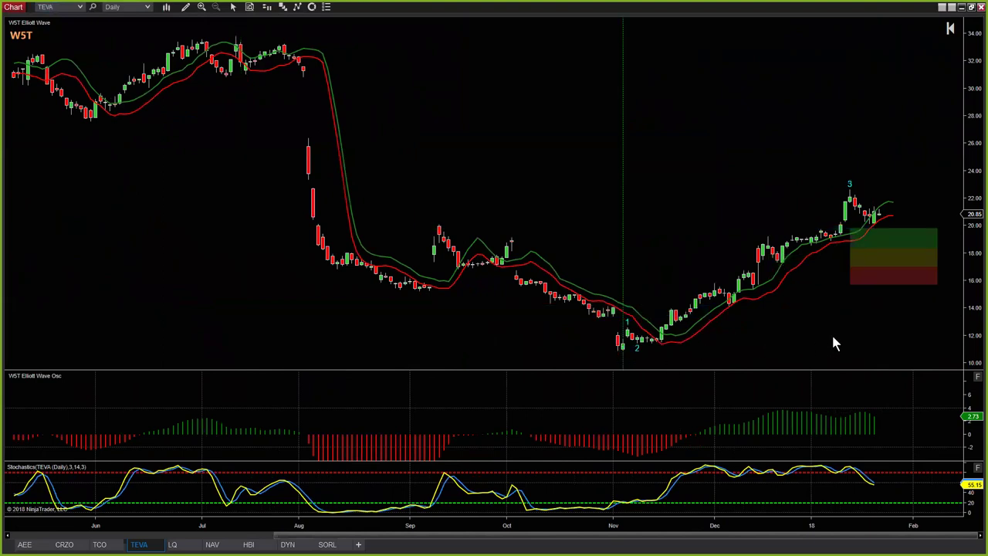
# - Draw a horizontal line on the TEVA price chart at about 18.50, just under the early-January candle low
pyautogui.hscroll(5, 819, 342)
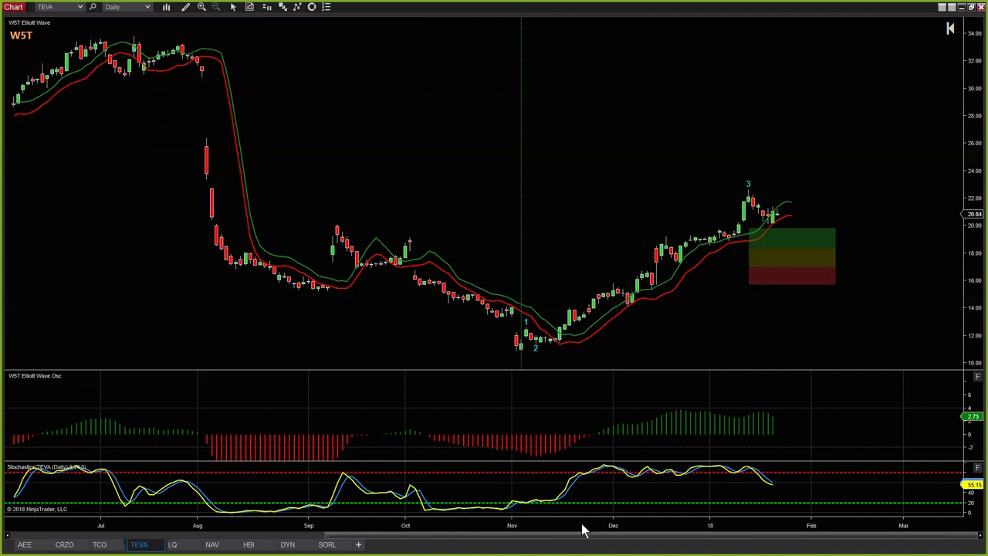
pyautogui.scroll(3, 583, 530)
pyautogui.scroll(3, 543, 367)
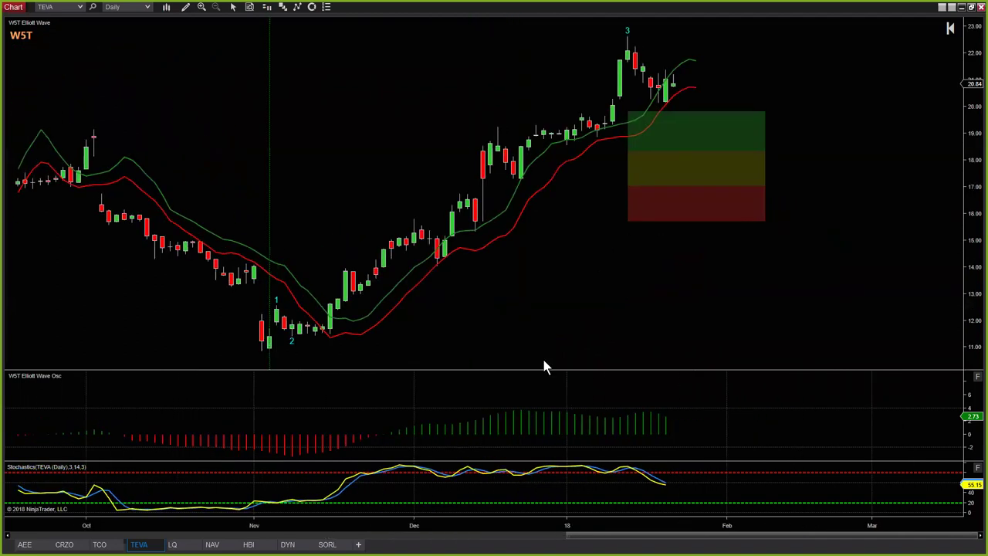
pyautogui.scroll(-3, 792, 205)
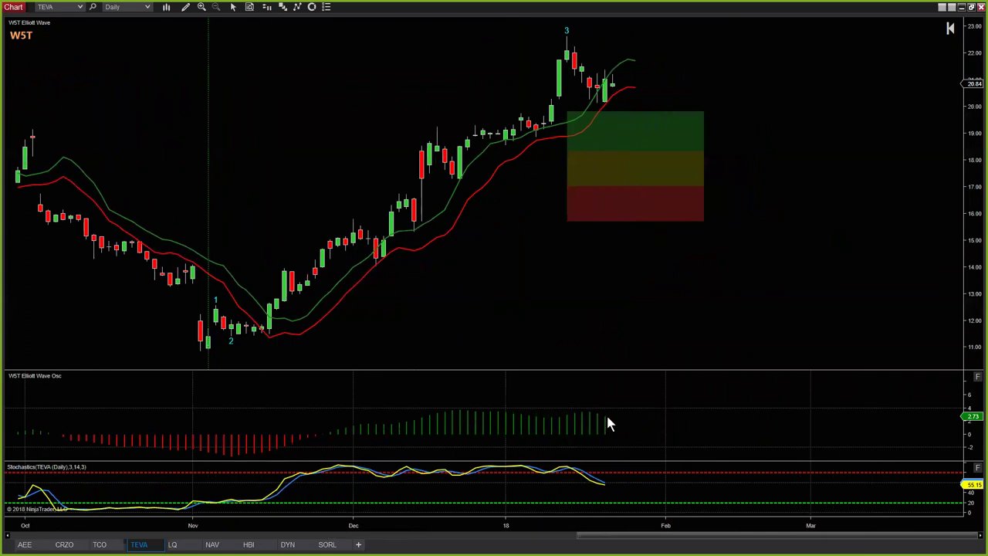
pyautogui.moveTo(973, 436); pyautogui.dragTo(973, 421)
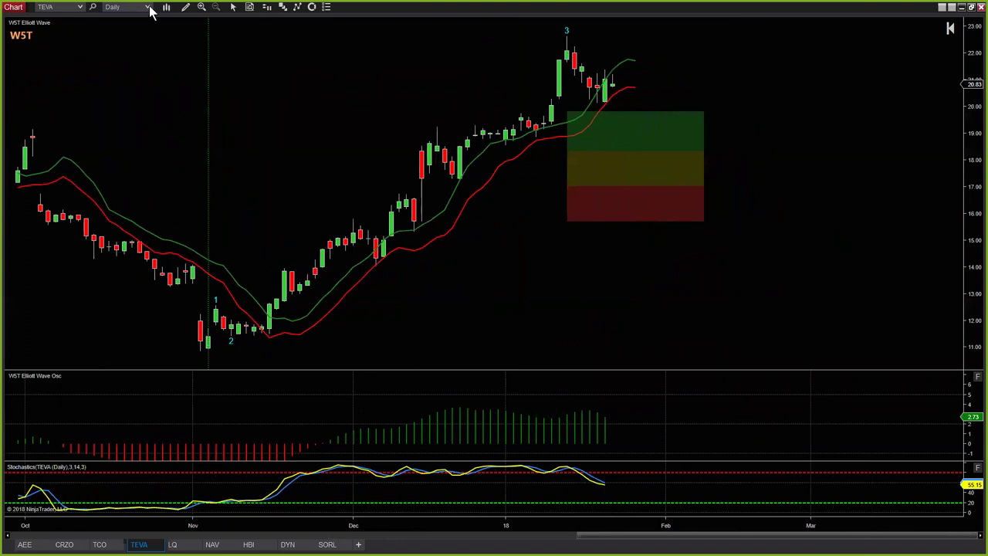
pyautogui.click(184, 8)
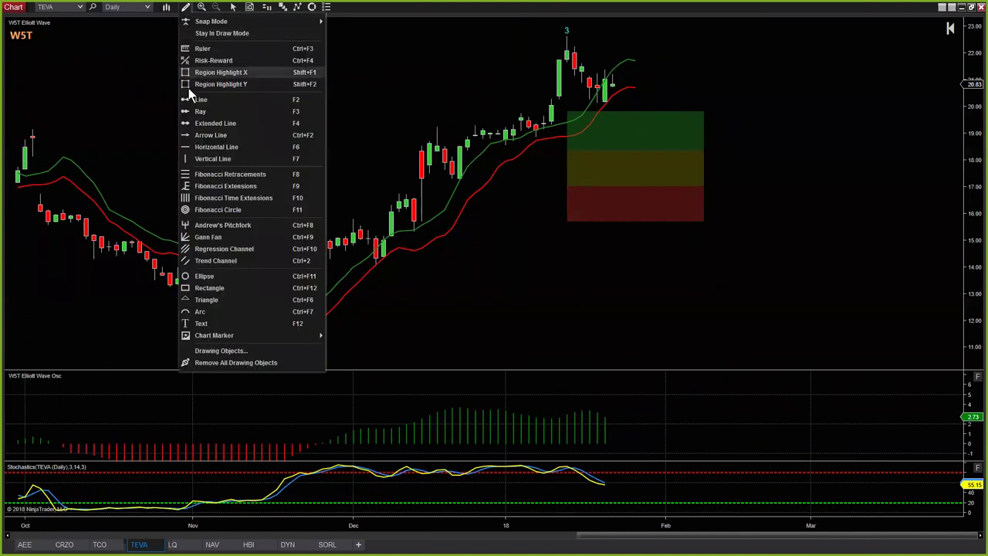
pyautogui.click(227, 147)
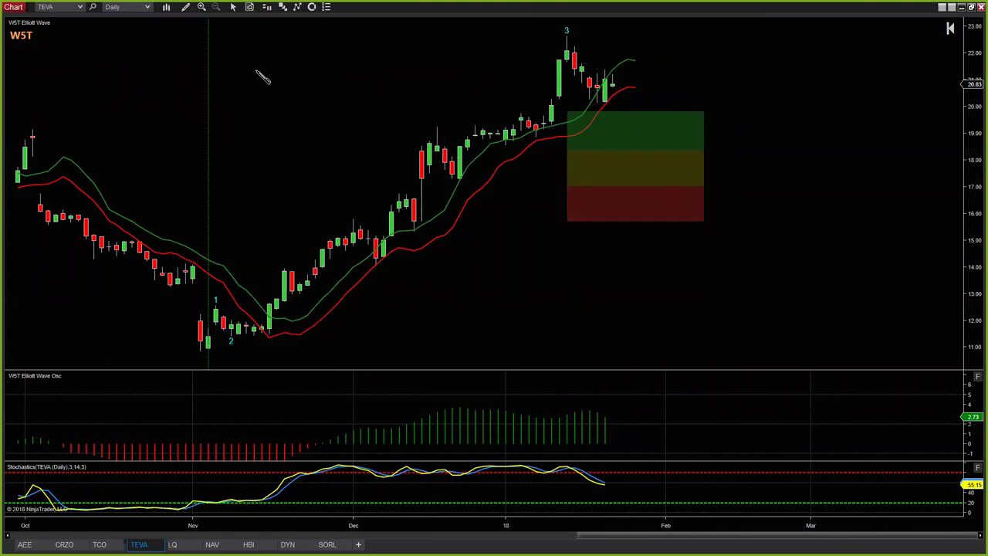
pyautogui.click(185, 8)
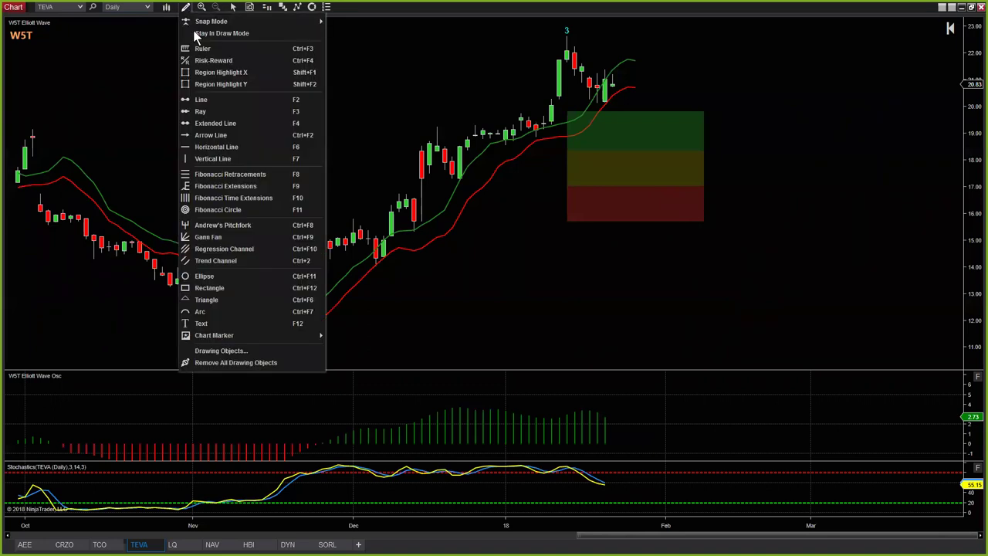
pyautogui.click(219, 147)
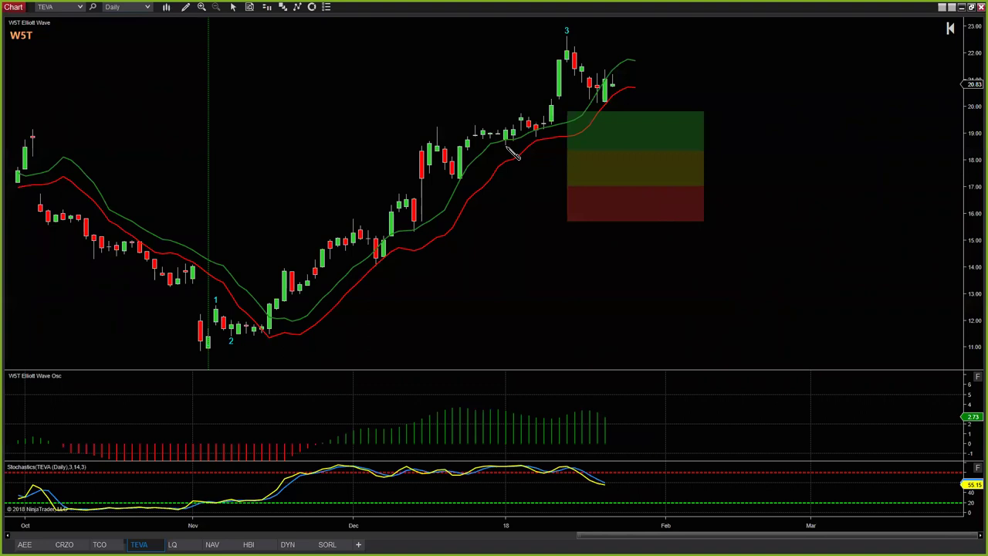
pyautogui.click(508, 146)
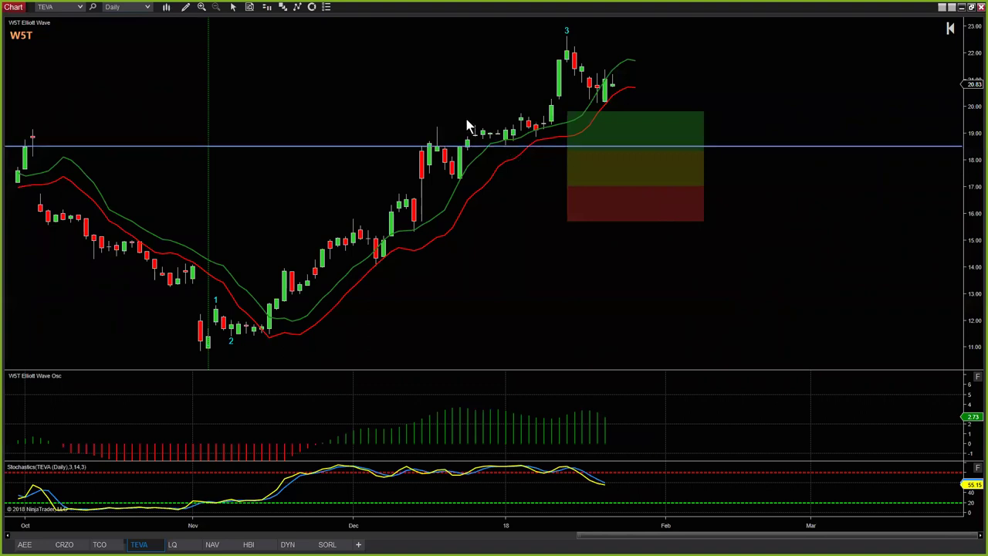
# - Draw a second horizontal line at the high of the early-October candle, at about 19.10
pyautogui.click(185, 8)
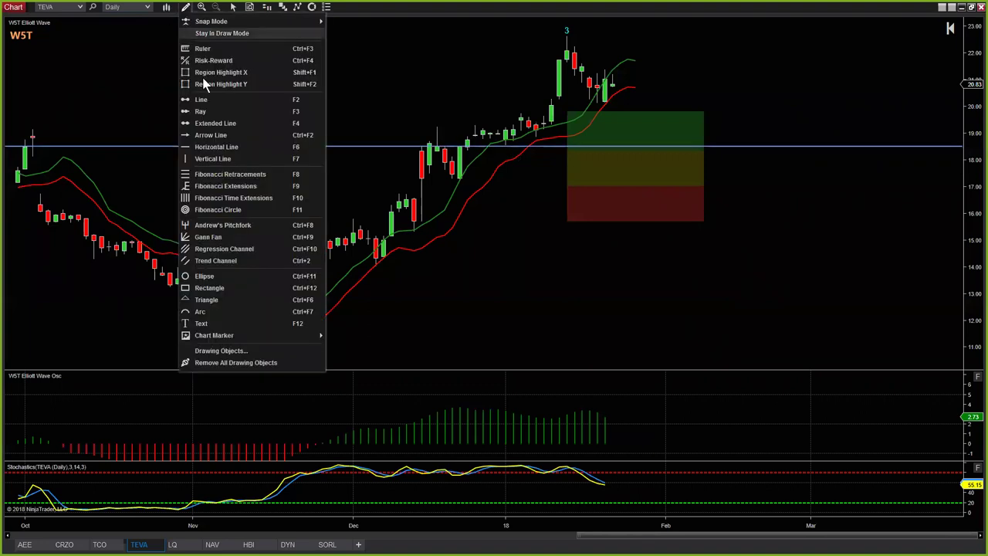
pyautogui.click(217, 146)
pyautogui.click(33, 131)
pyautogui.click(186, 8)
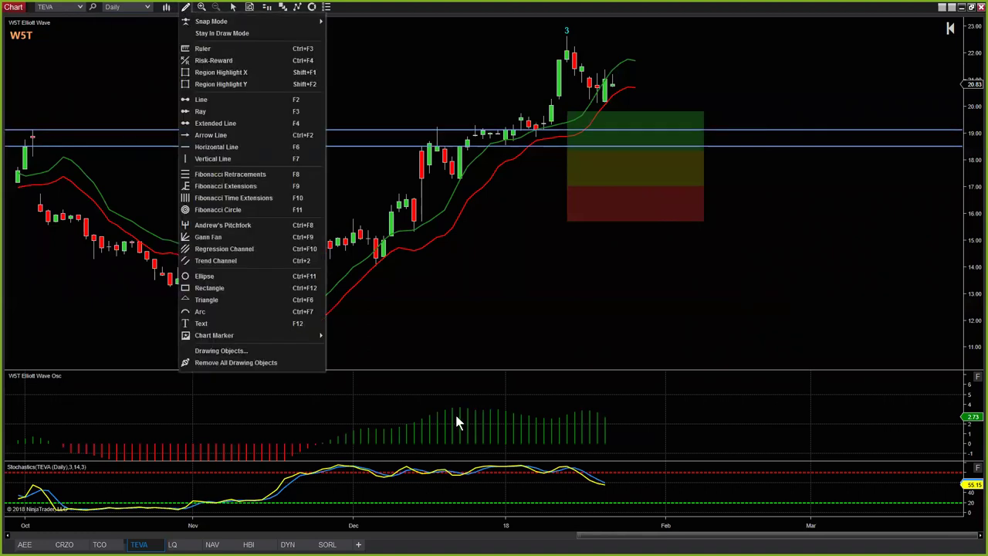
pyautogui.click(188, 7)
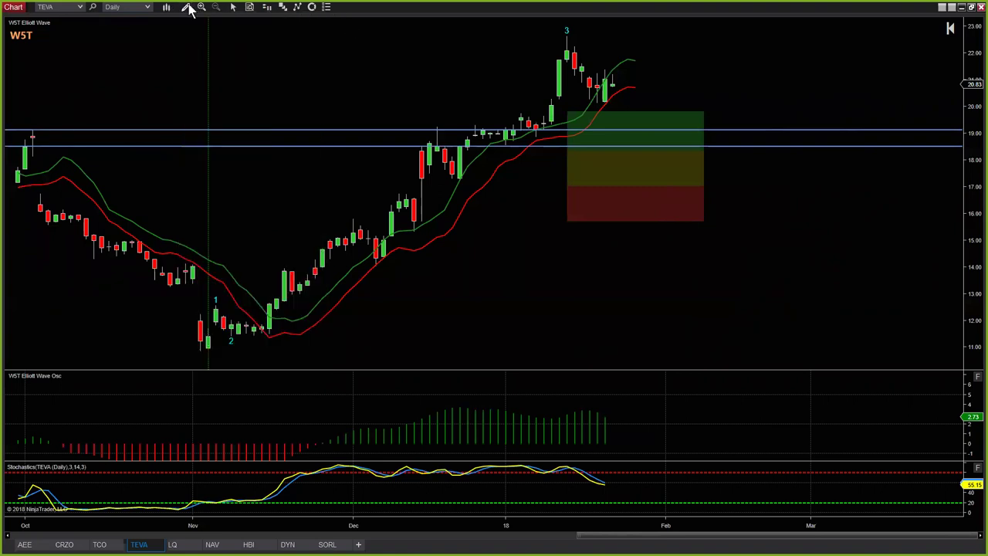
# - Draw Fibonacci Extensions on the TEVA oscillator from its highest green bar to the zero line in early February and back to the peak
pyautogui.moveTo(565, 525); pyautogui.dragTo(606, 525)
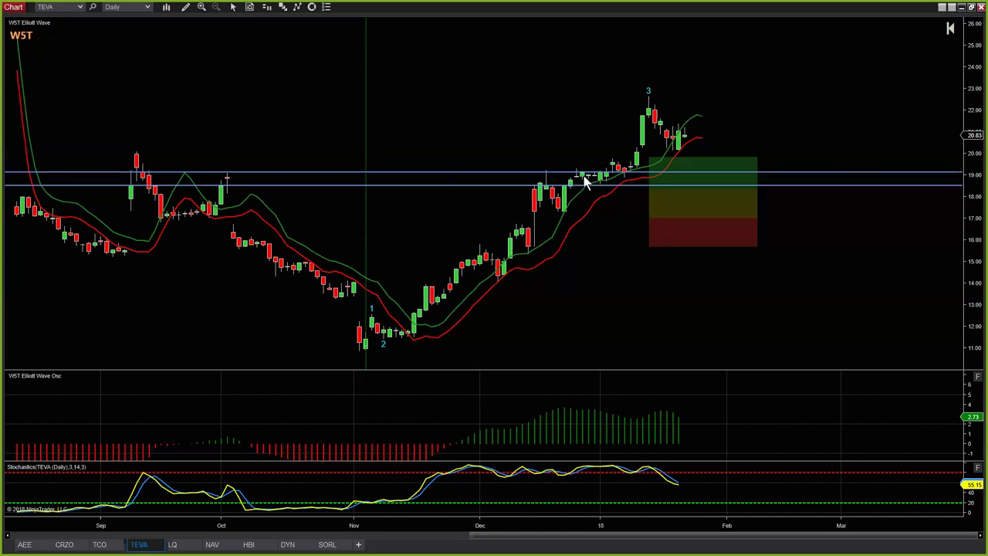
pyautogui.moveTo(776, 533); pyautogui.dragTo(611, 186)
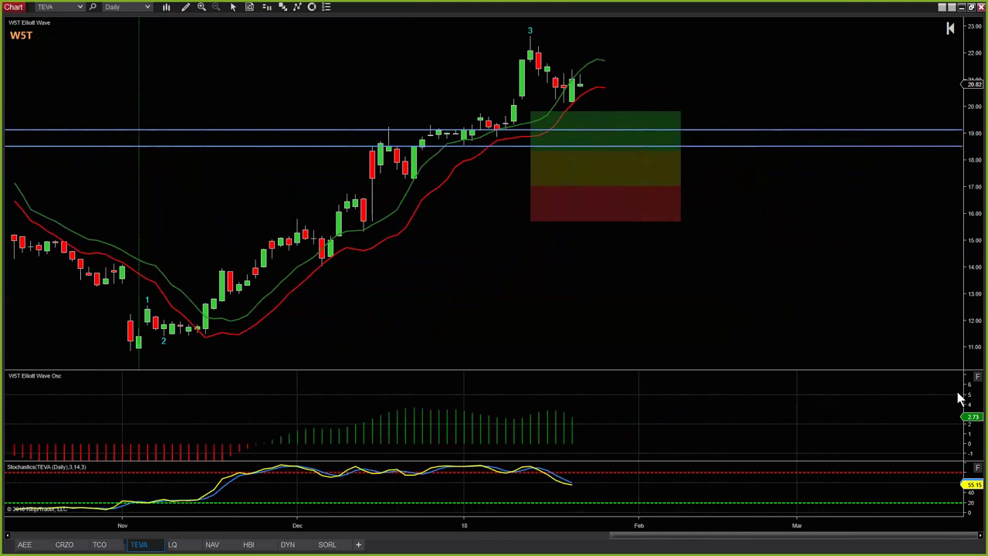
pyautogui.moveTo(966, 394); pyautogui.dragTo(789, 426)
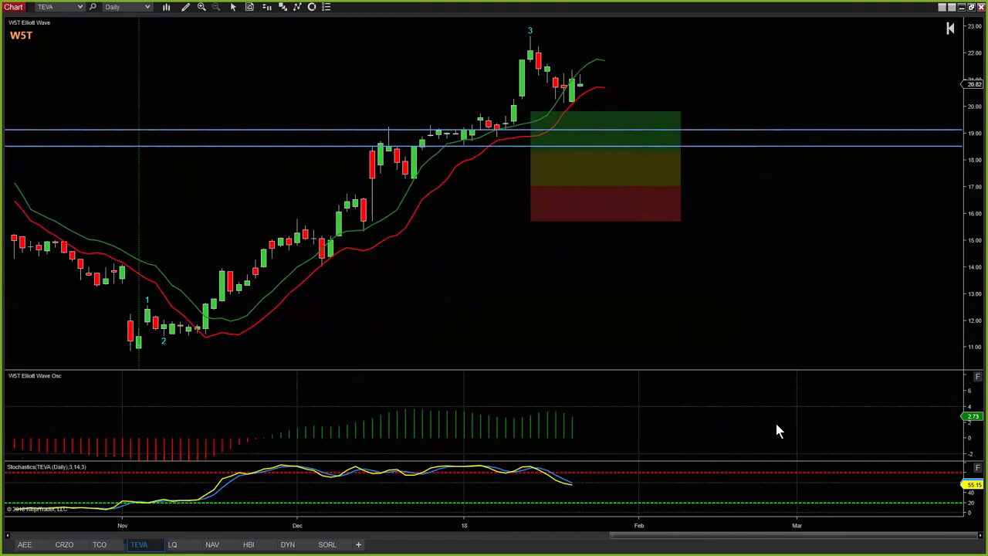
pyautogui.moveTo(969, 435); pyautogui.dragTo(799, 424)
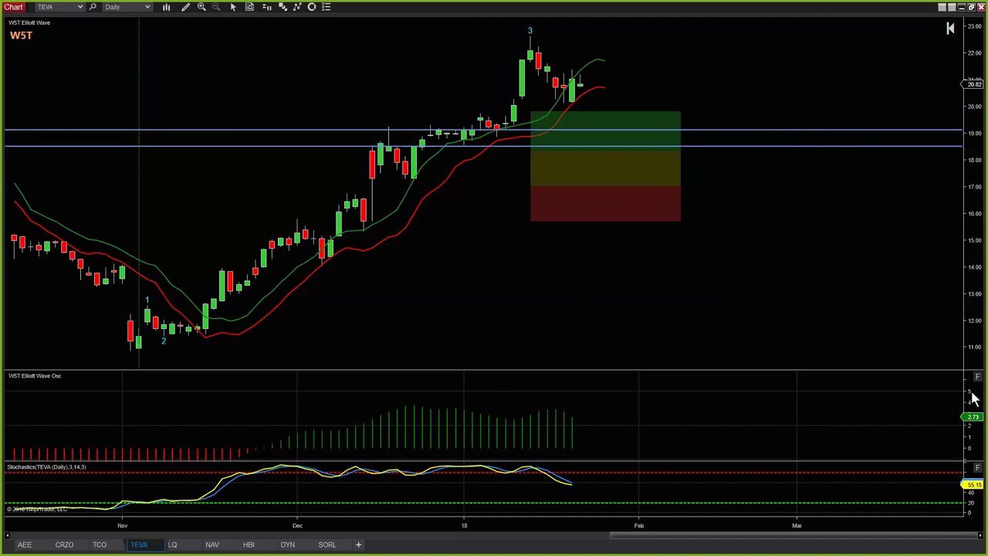
pyautogui.click(187, 9)
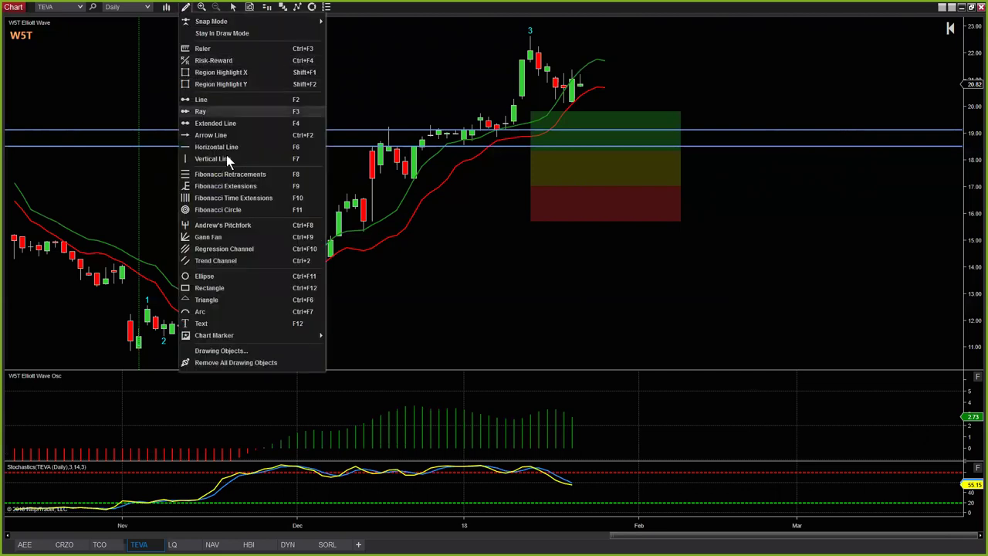
pyautogui.click(228, 187)
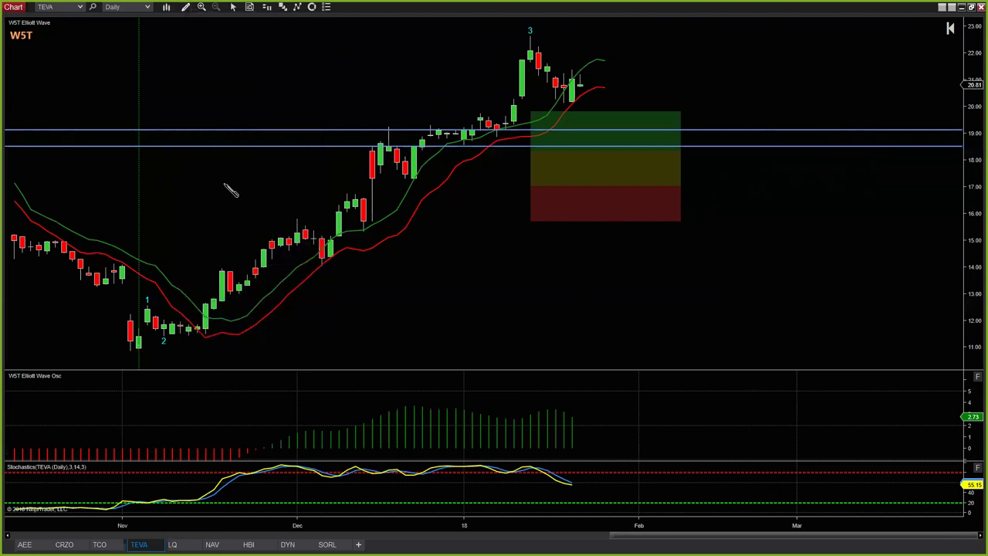
pyautogui.click(411, 403)
pyautogui.click(476, 409)
pyautogui.click(541, 416)
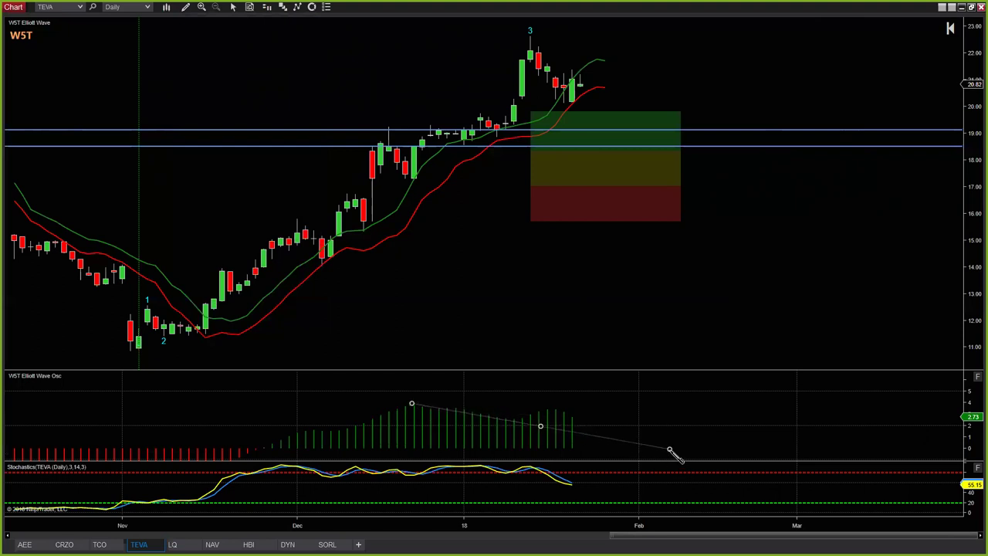
pyautogui.click(669, 449)
pyautogui.moveTo(414, 405); pyautogui.dragTo(414, 403)
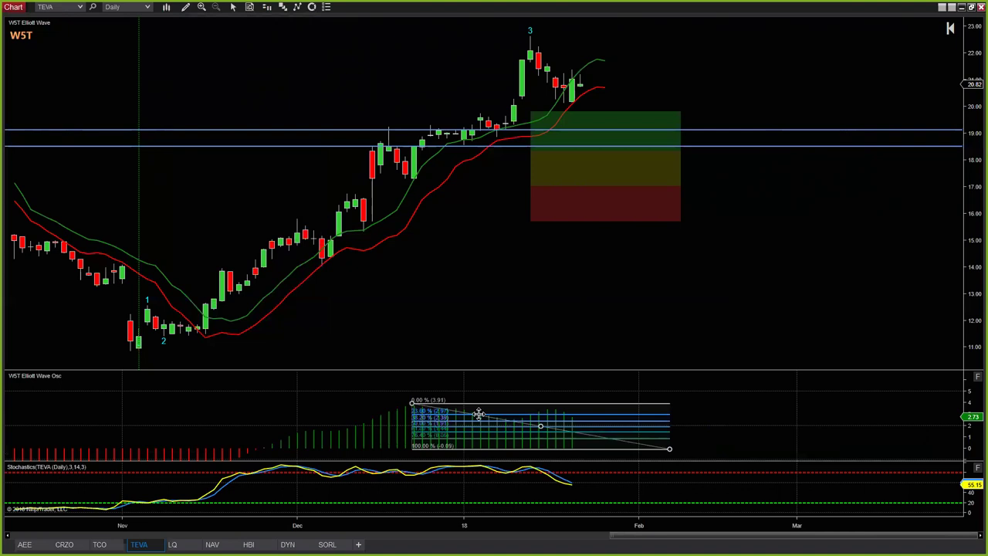
# - Apply the Oscillator Pullback template to the oscillator's Fibonacci extensions, postponing the pending Windows update
pyautogui.rightClick(523, 441)
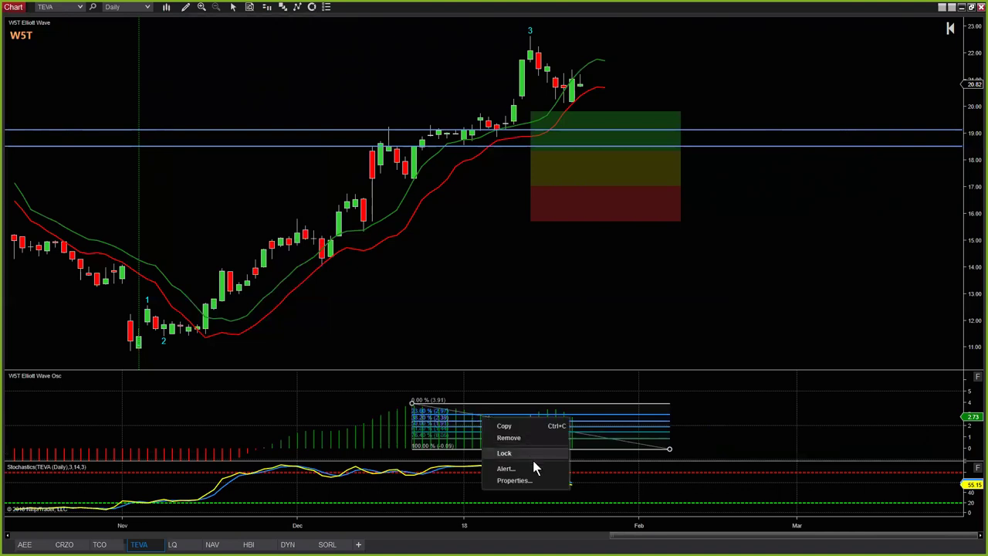
pyautogui.click(527, 479)
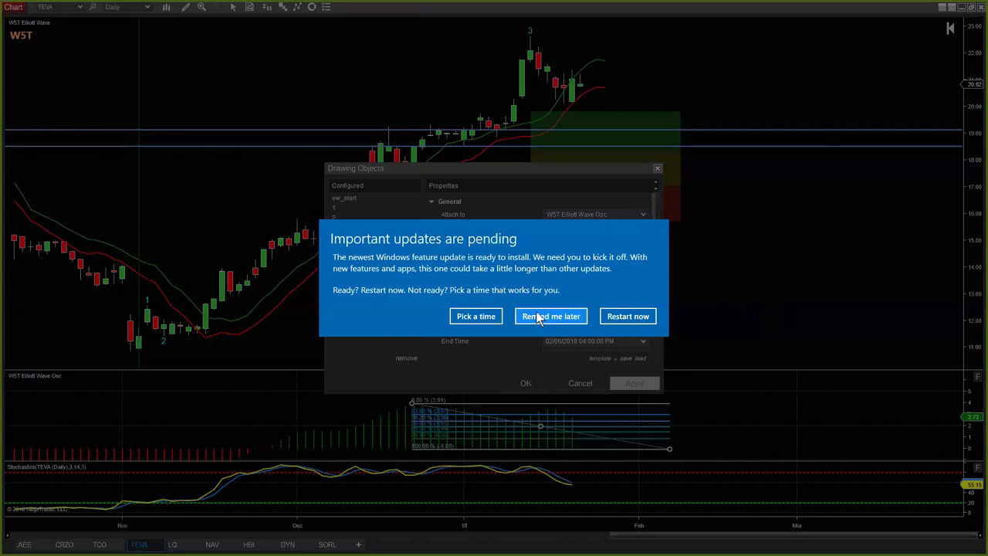
pyautogui.click(539, 320)
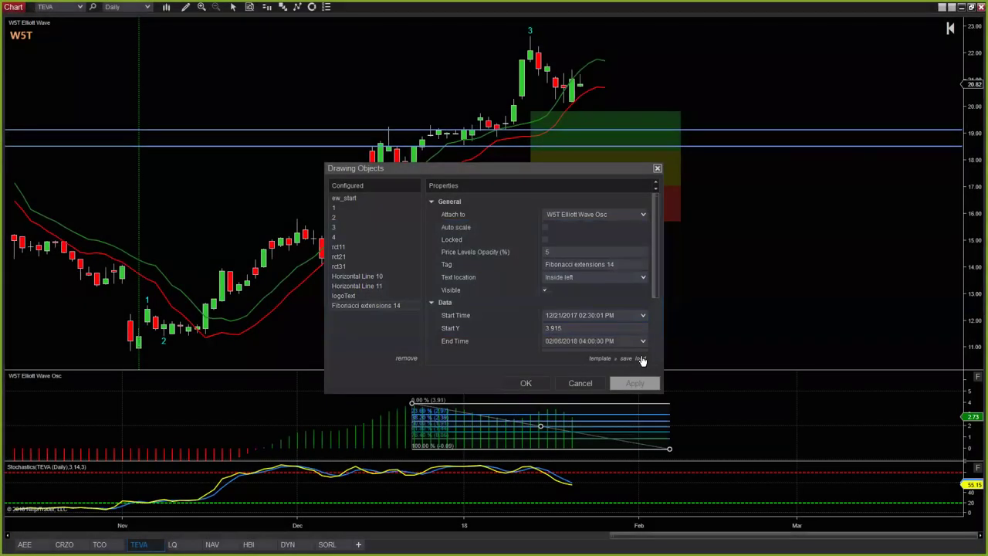
pyautogui.click(640, 359)
pyautogui.click(424, 221)
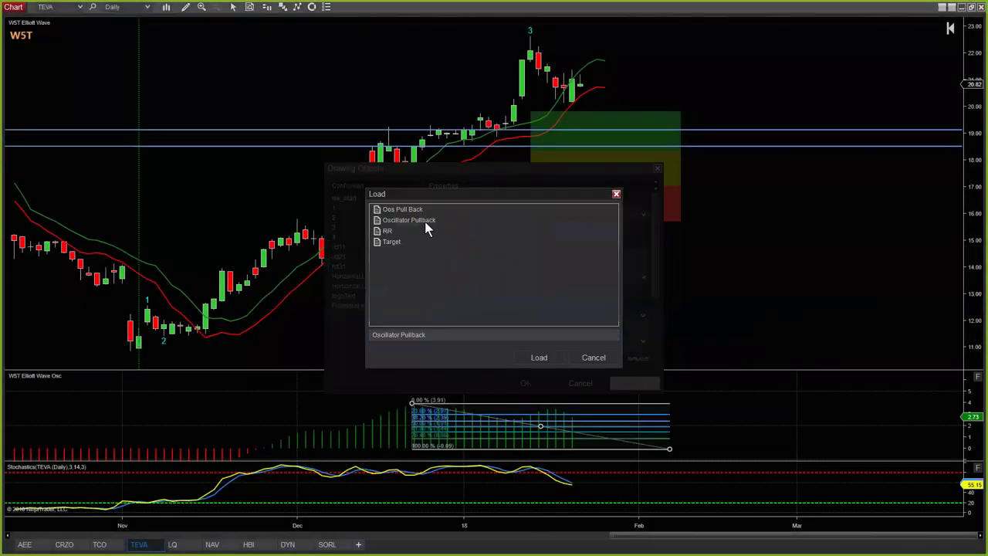
pyautogui.click(537, 359)
pyautogui.click(626, 383)
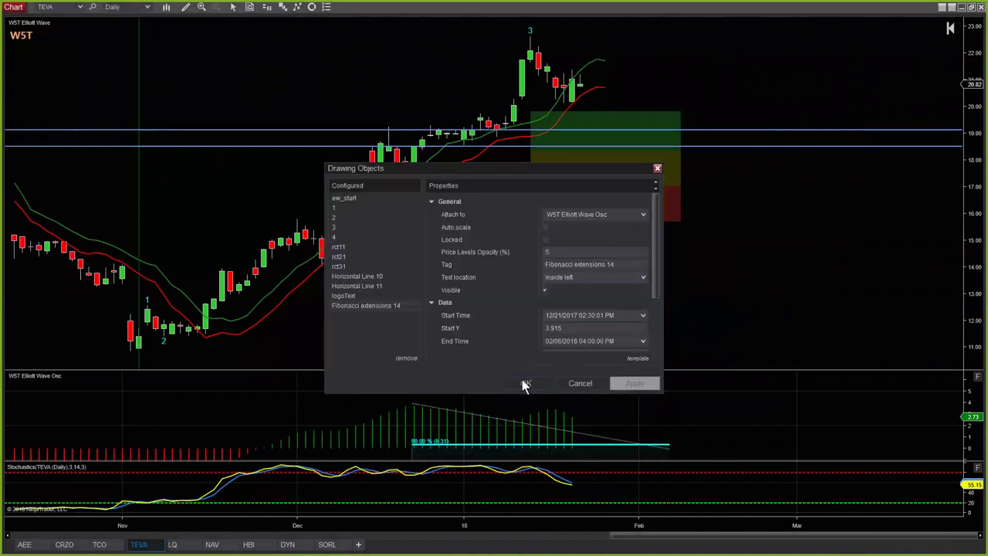
pyautogui.click(525, 385)
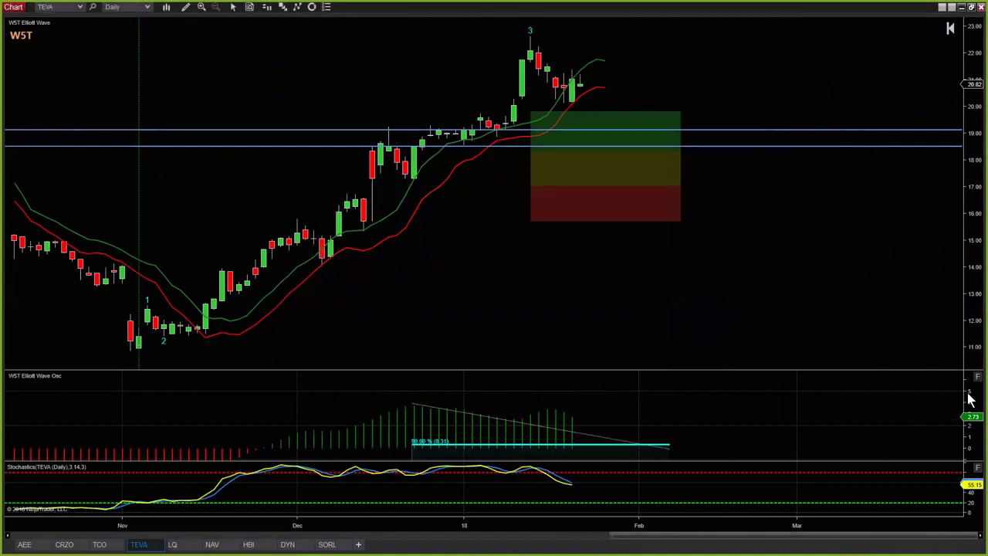
# - Rescale the oscillator and price panels to inspect the 90% and 140% pullback levels and the wave 4 zones
pyautogui.moveTo(973, 412); pyautogui.dragTo(975, 421)
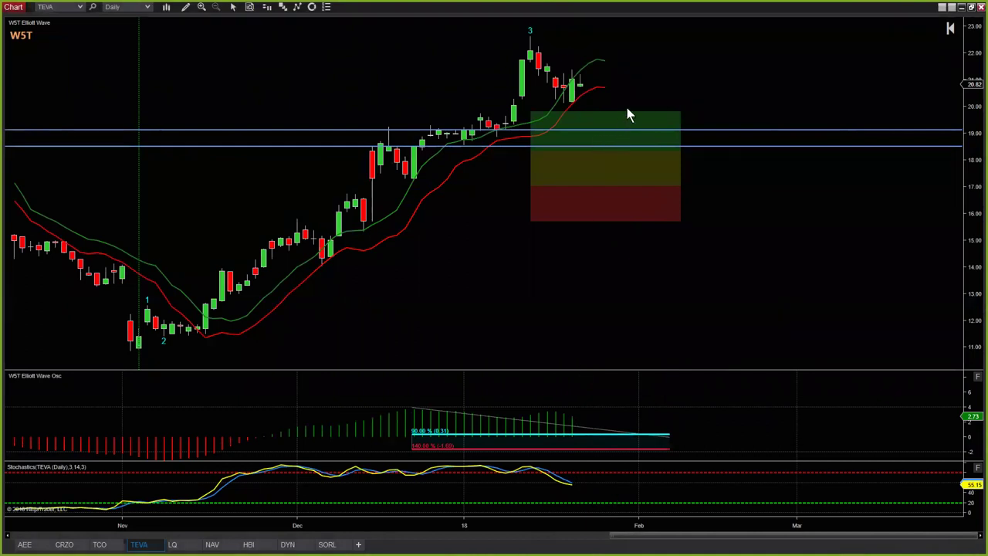
pyautogui.moveTo(973, 175); pyautogui.dragTo(974, 202)
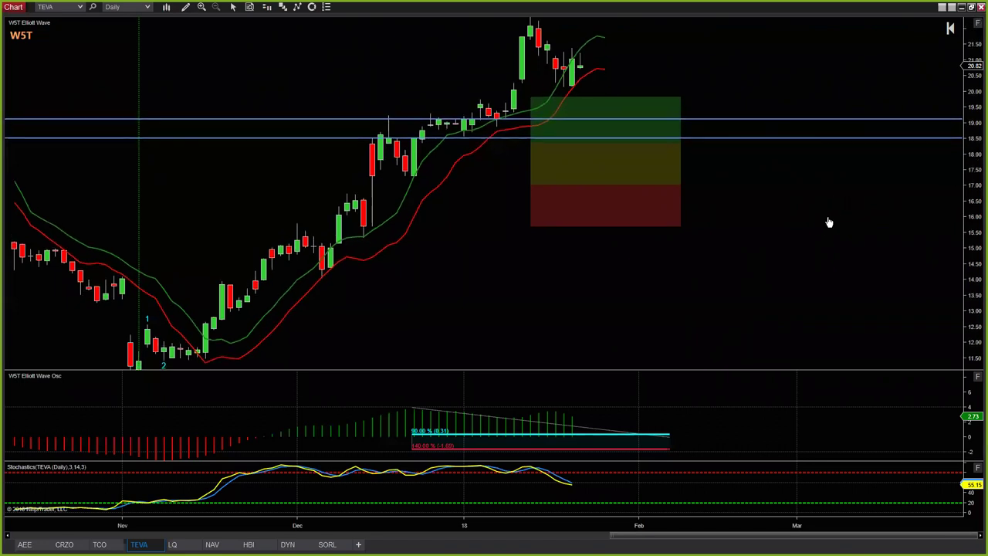
pyautogui.scroll(-3, 817, 227)
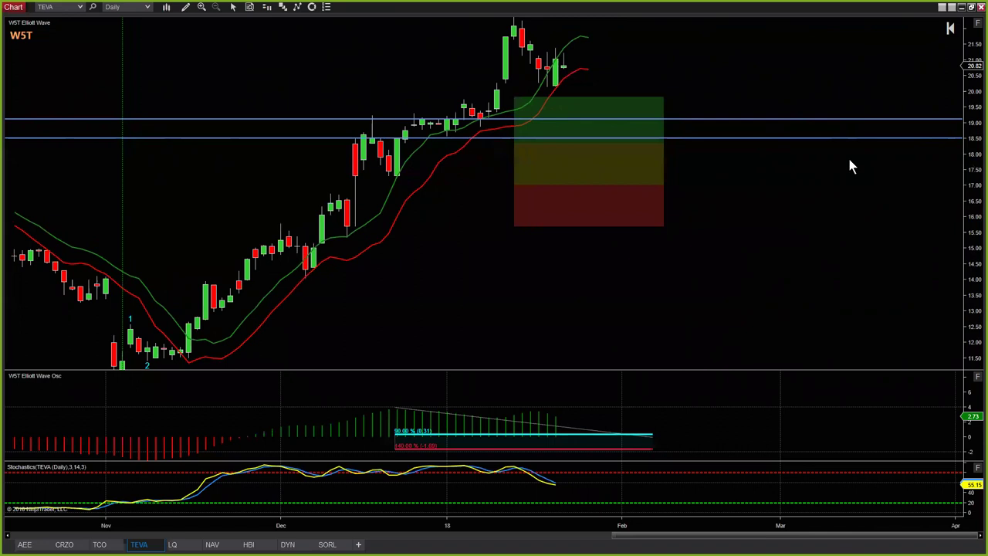
# - Switch the TEVA chart from daily to 60-minute bars
pyautogui.moveTo(849, 158); pyautogui.dragTo(847, 241)
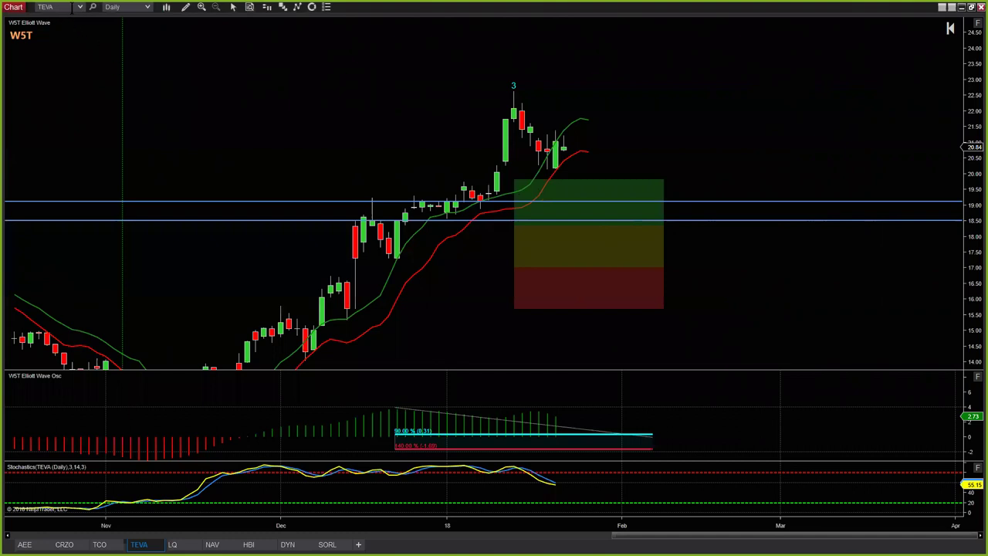
pyautogui.click(148, 8)
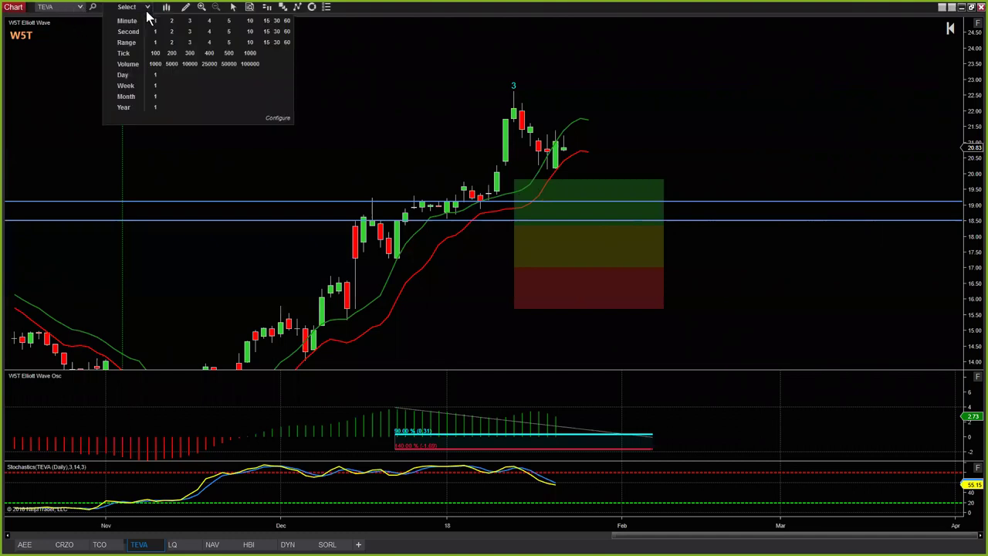
pyautogui.click(287, 21)
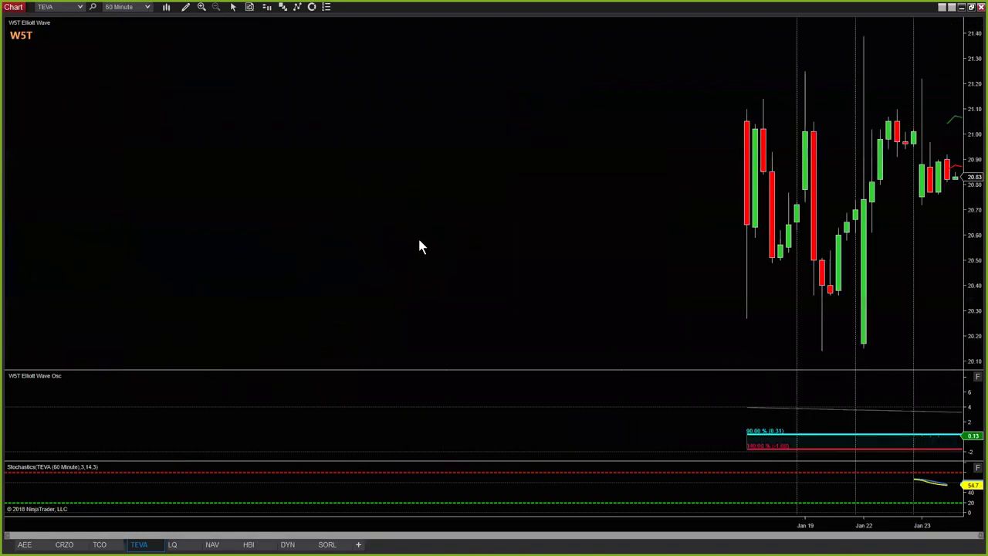
# - Set the TEVA 60-minute data series to load 60 days of history
pyautogui.rightClick(555, 242)
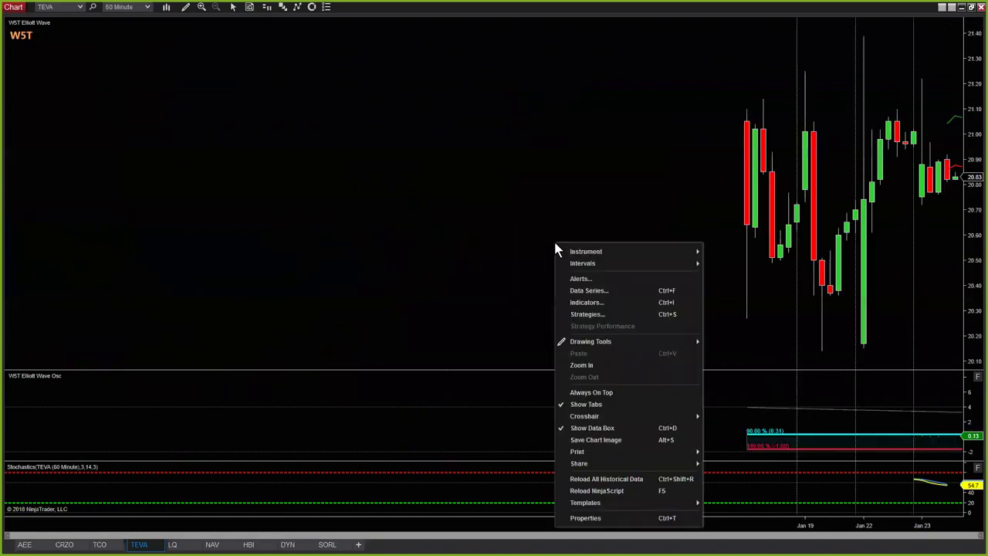
pyautogui.click(584, 289)
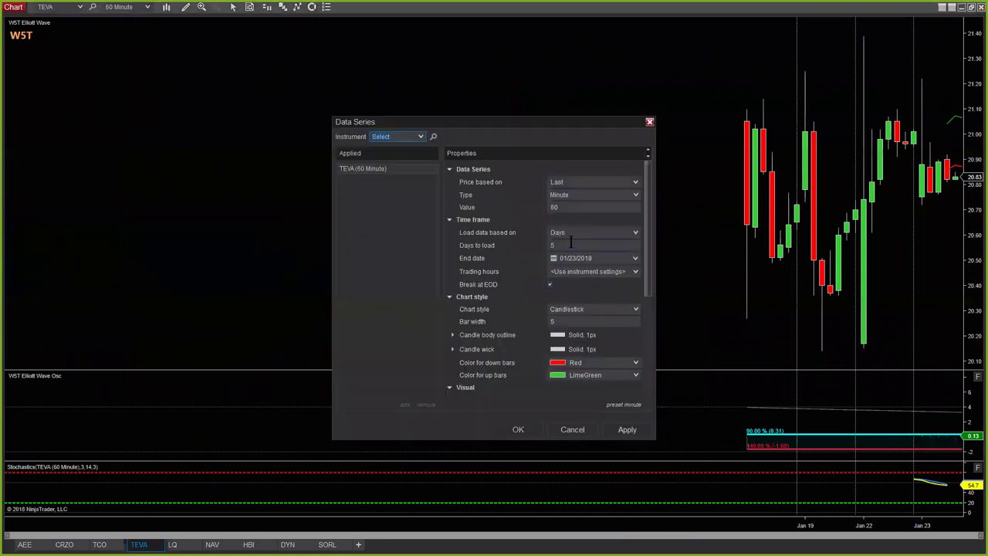
pyautogui.click(572, 245)
pyautogui.write('60')
pyautogui.press('Return')
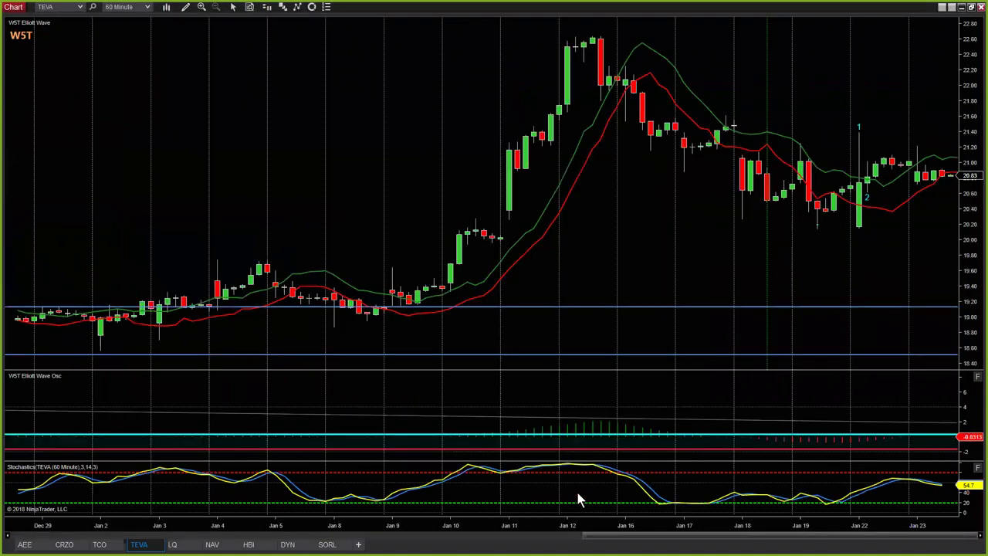
# - Rescale and reposition the 60-minute TEVA chart to examine the wave 3 high, the wave 4 pullback zones and the fifth-wave target box
pyautogui.moveTo(646, 525); pyautogui.dragTo(358, 352)
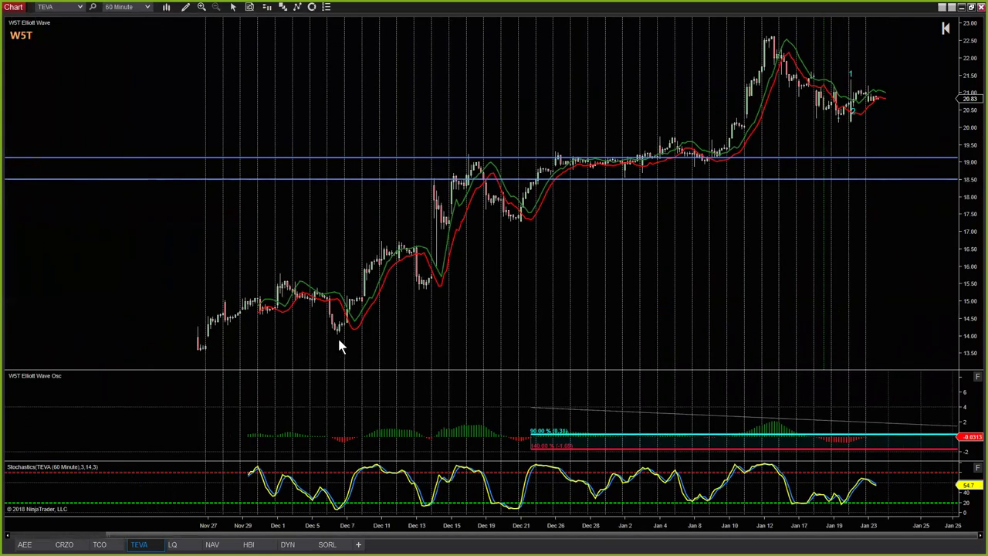
pyautogui.scroll(-3, 686, 309)
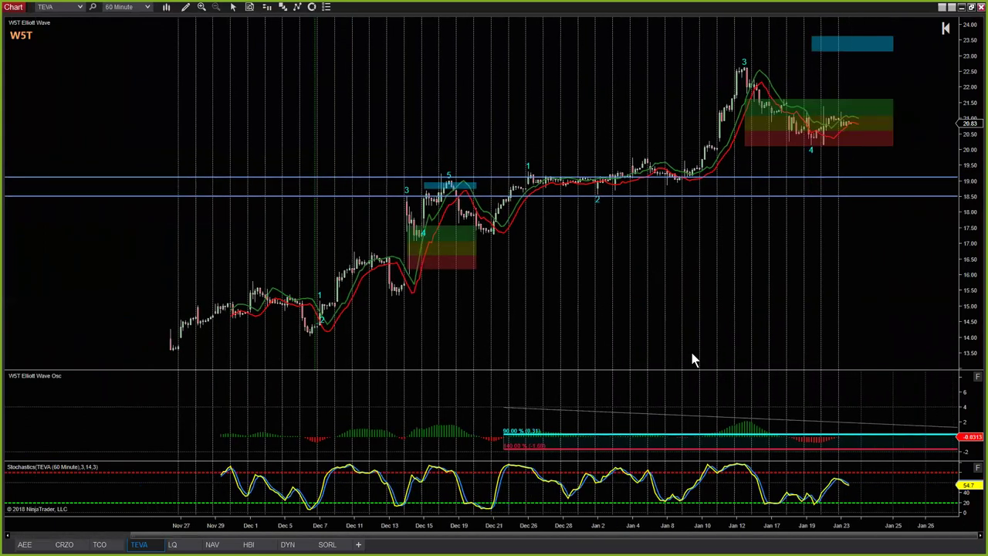
pyautogui.moveTo(724, 529); pyautogui.dragTo(544, 524)
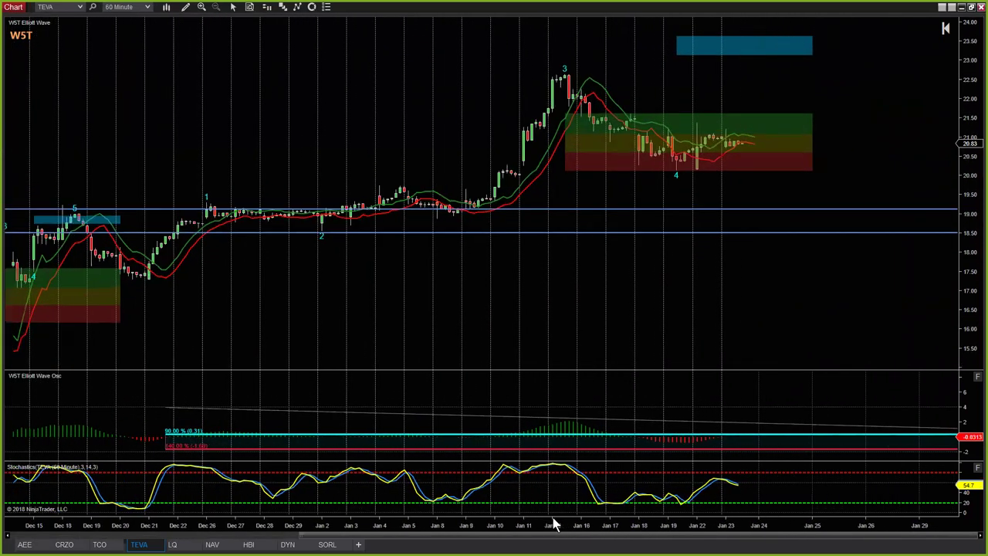
pyautogui.moveTo(970, 297); pyautogui.dragTo(858, 166)
pyautogui.scroll(-2, 956, 189)
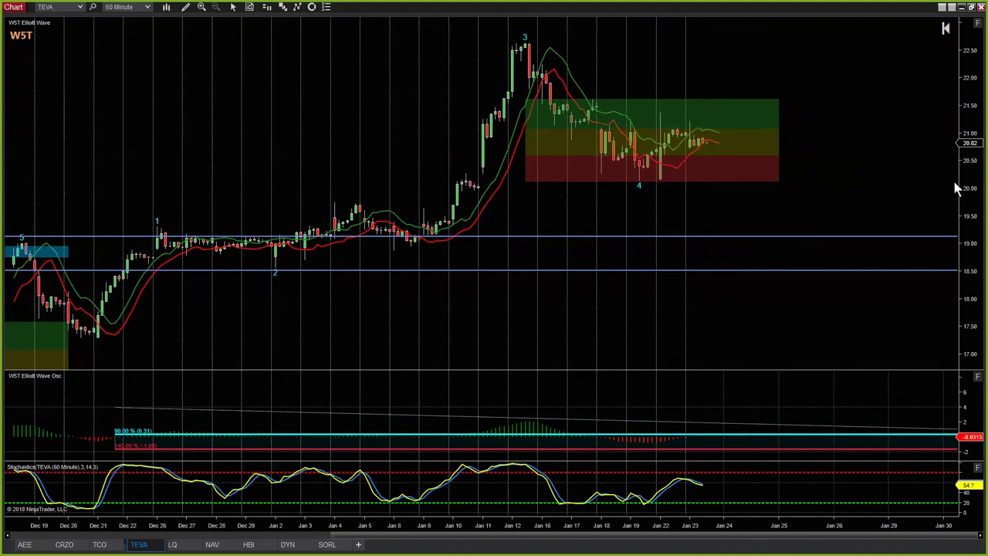
pyautogui.moveTo(975, 258); pyautogui.dragTo(973, 248)
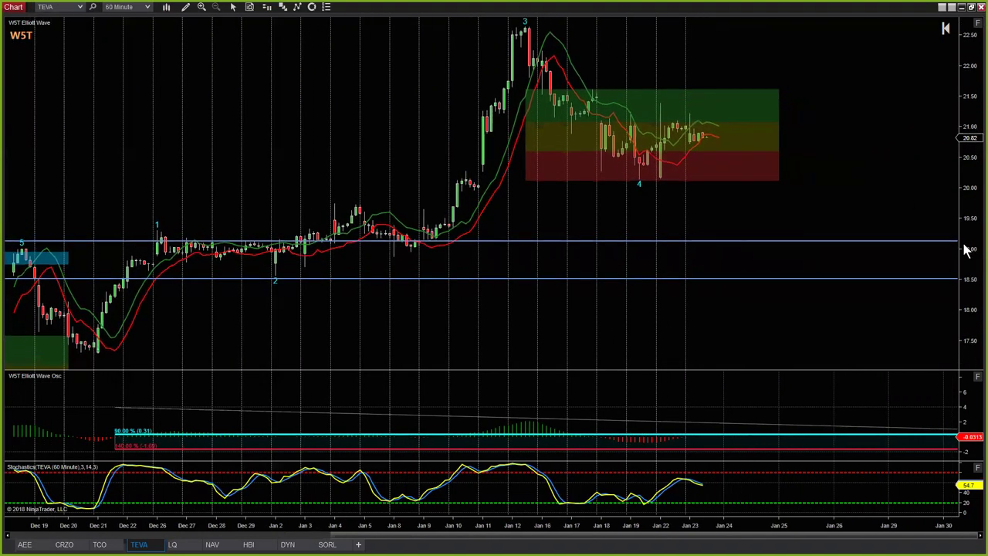
pyautogui.moveTo(837, 177); pyautogui.dragTo(789, 220)
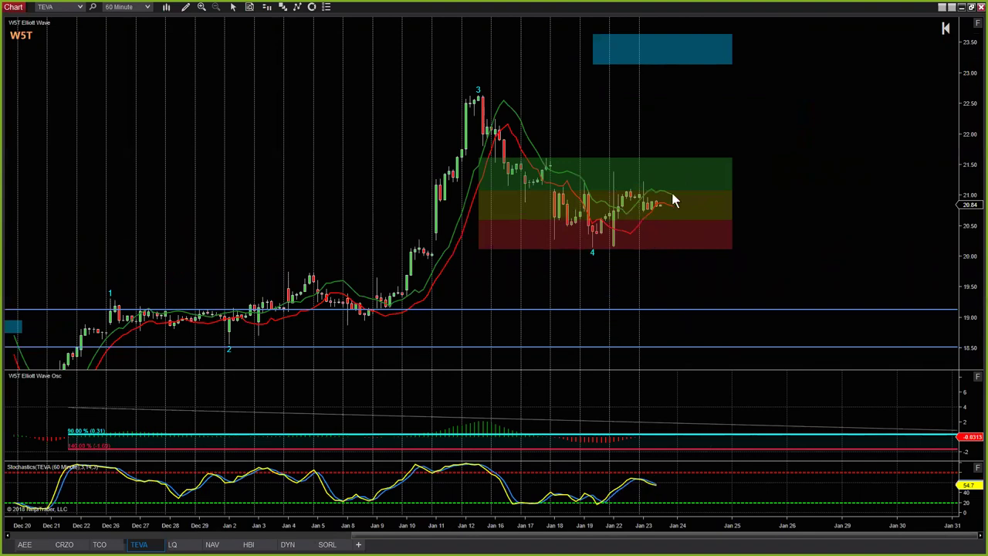
pyautogui.moveTo(668, 525); pyautogui.dragTo(472, 530)
pyautogui.moveTo(662, 221); pyautogui.dragTo(774, 222)
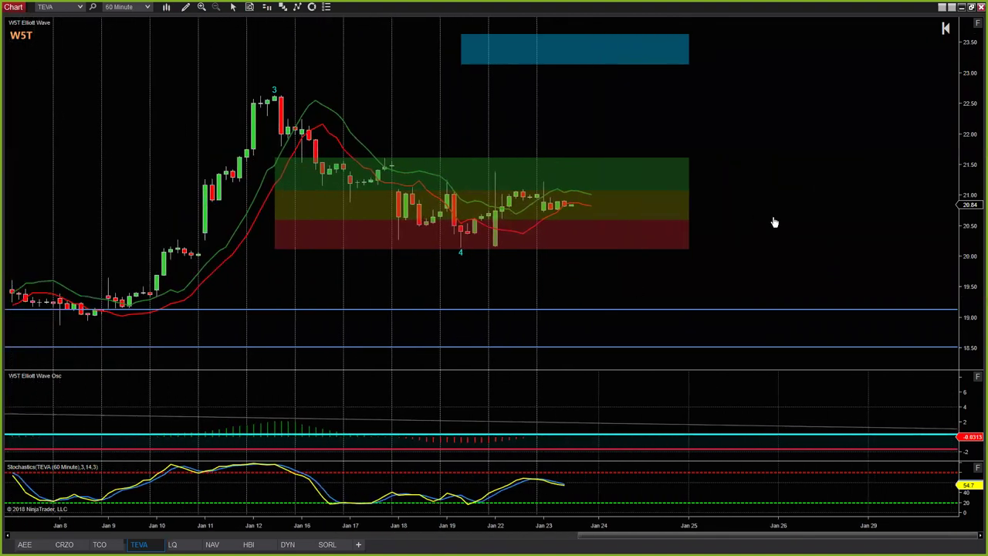
pyautogui.moveTo(966, 272); pyautogui.dragTo(966, 243)
pyautogui.moveTo(820, 210); pyautogui.dragTo(869, 213)
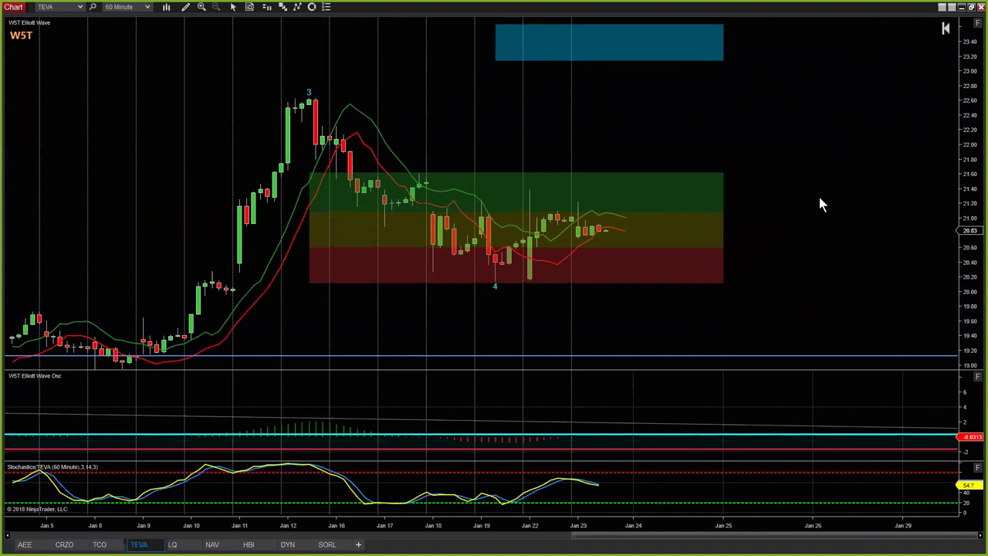
# - Show the Data Box and draw a horizontal line just above the high of the January 22 10:30 candle, at about 21.43
pyautogui.click(185, 8)
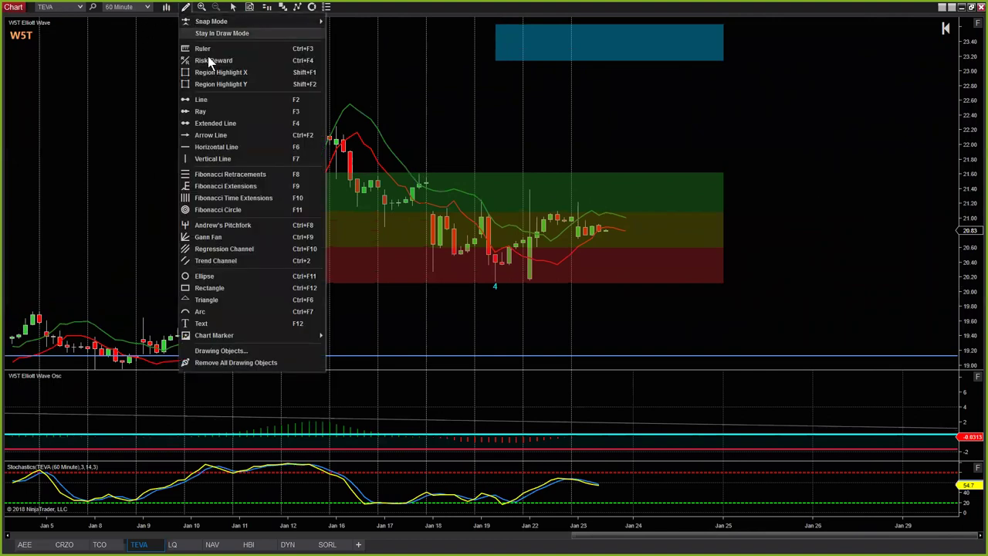
pyautogui.click(219, 147)
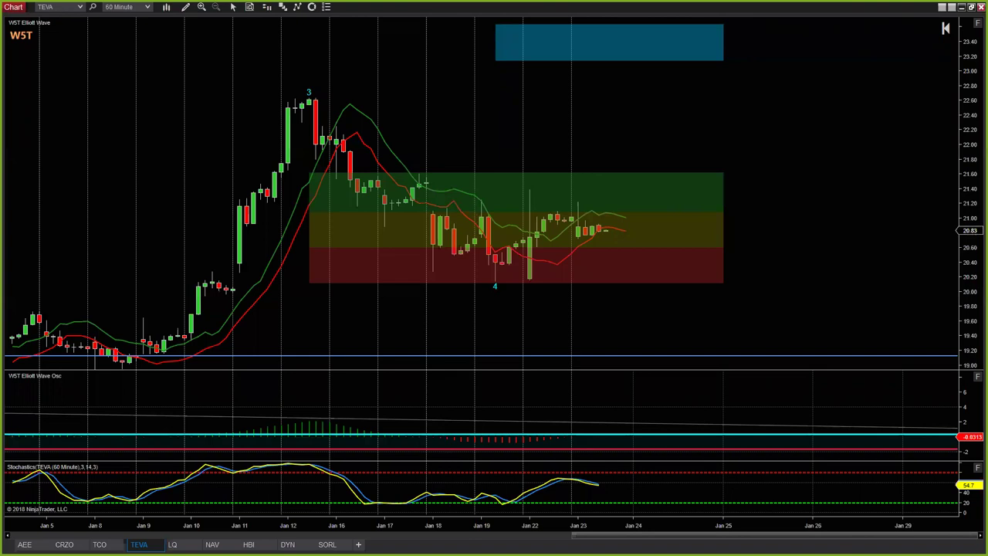
pyautogui.click(249, 7)
pyautogui.moveTo(600, 190); pyautogui.dragTo(146, 62)
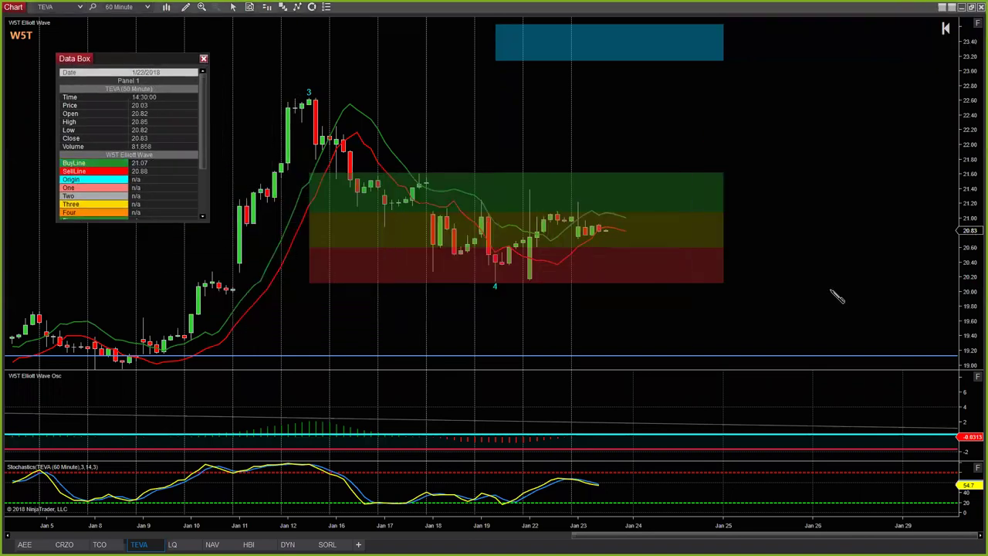
pyautogui.click(531, 188)
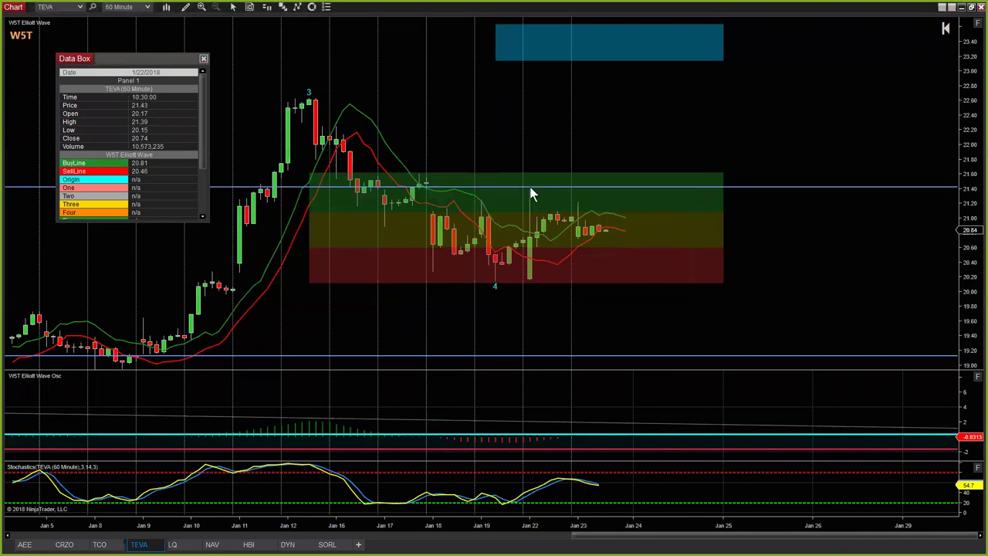
# - Load the ENTRY template onto the horizontal line above the January 22 candle's high
pyautogui.click(756, 186)
pyautogui.rightClick(755, 187)
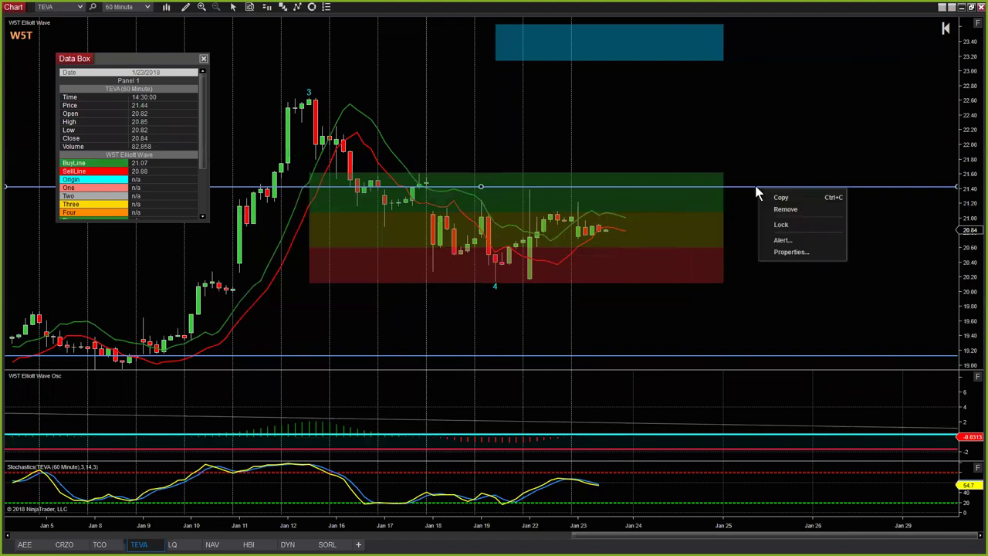
pyautogui.click(788, 250)
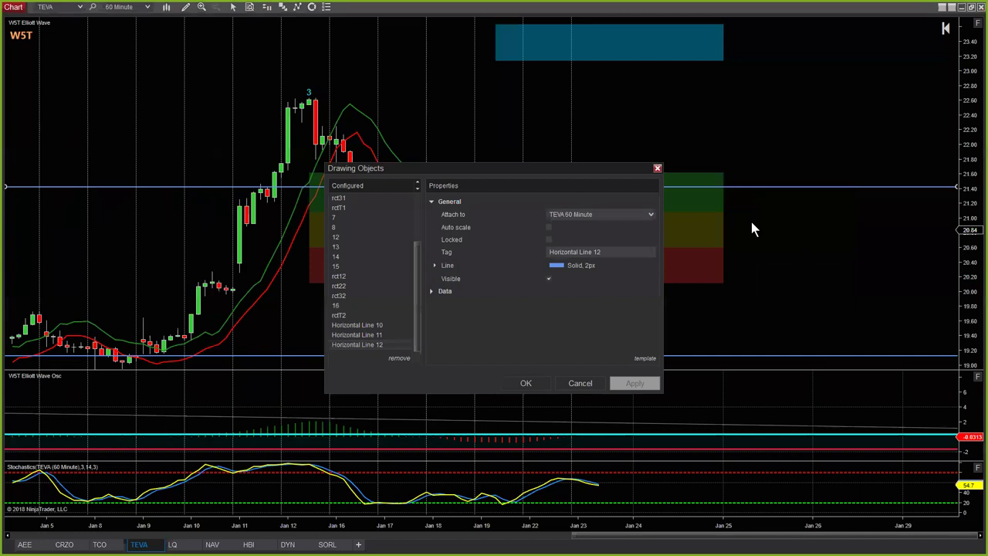
pyautogui.click(650, 360)
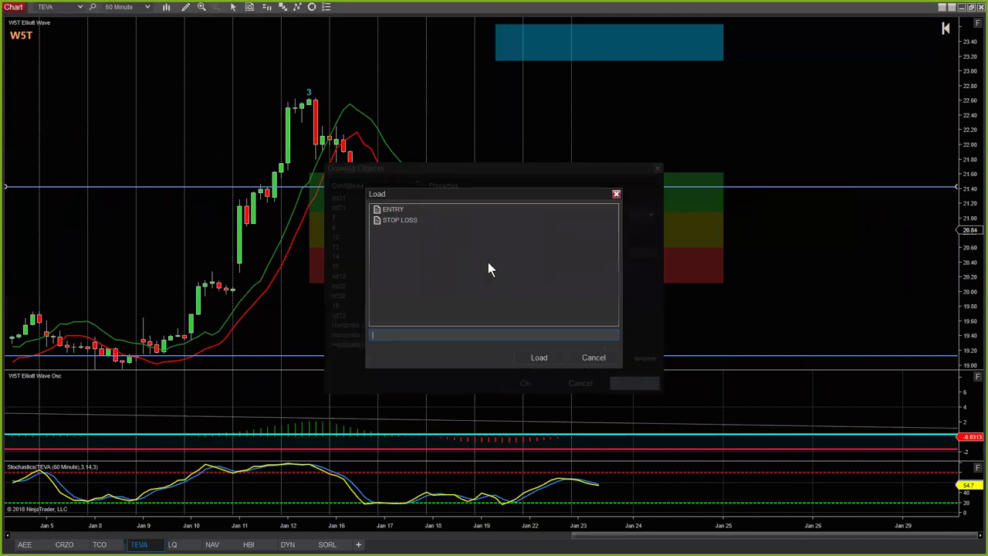
pyautogui.click(396, 214)
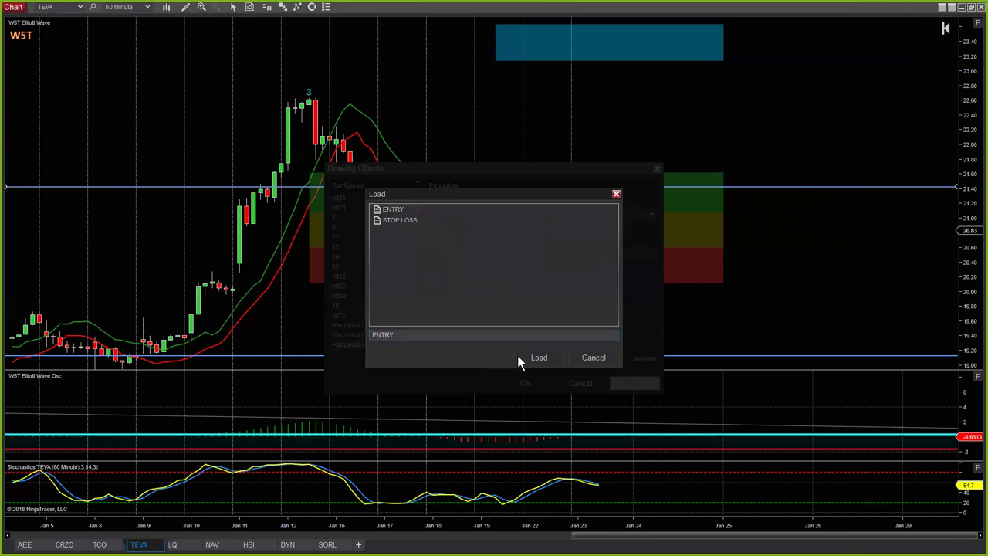
pyautogui.click(538, 359)
pyautogui.click(635, 384)
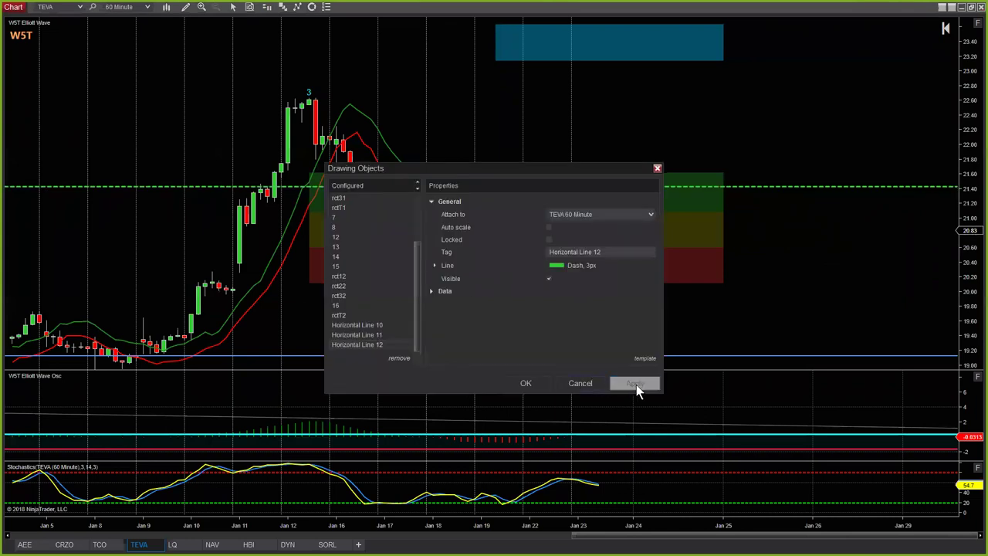
pyautogui.click(526, 384)
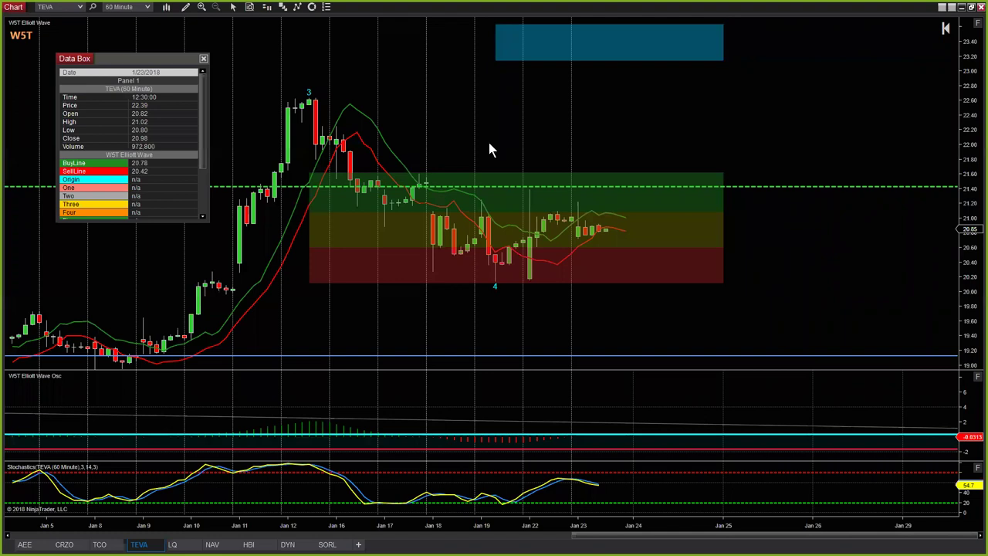
# - Draw a horizontal line just below the wave 4 low, at about 20.10
pyautogui.click(186, 10)
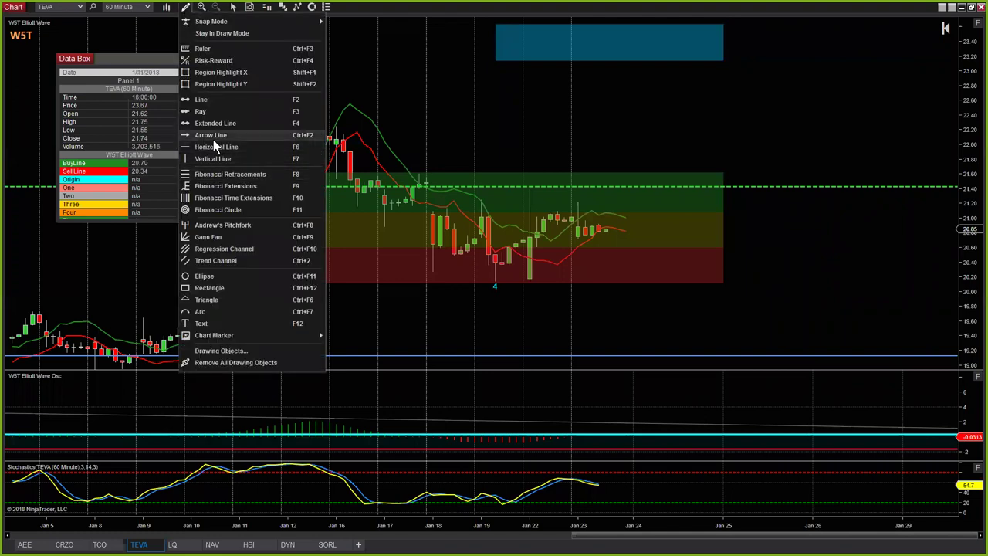
pyautogui.click(216, 147)
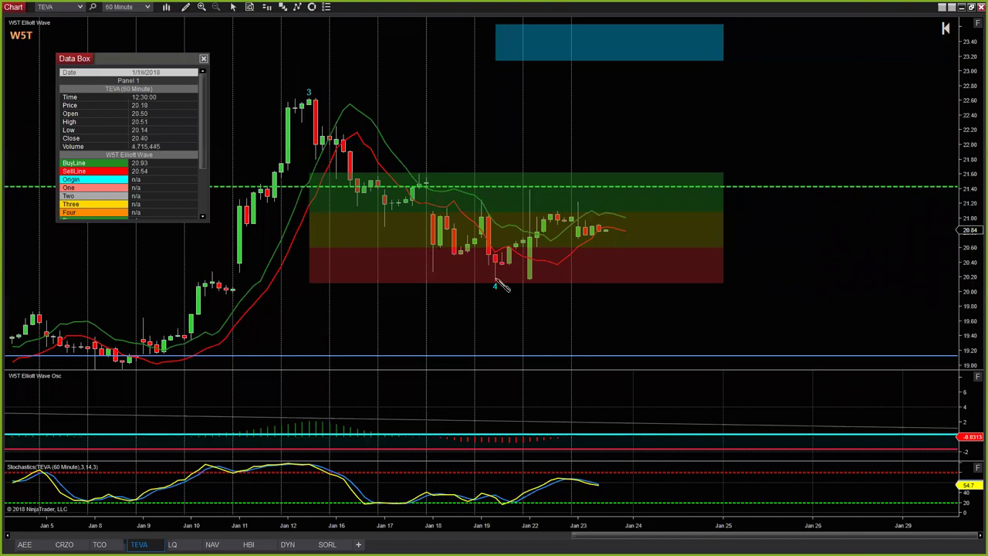
pyautogui.click(504, 285)
pyautogui.rightClick(507, 285)
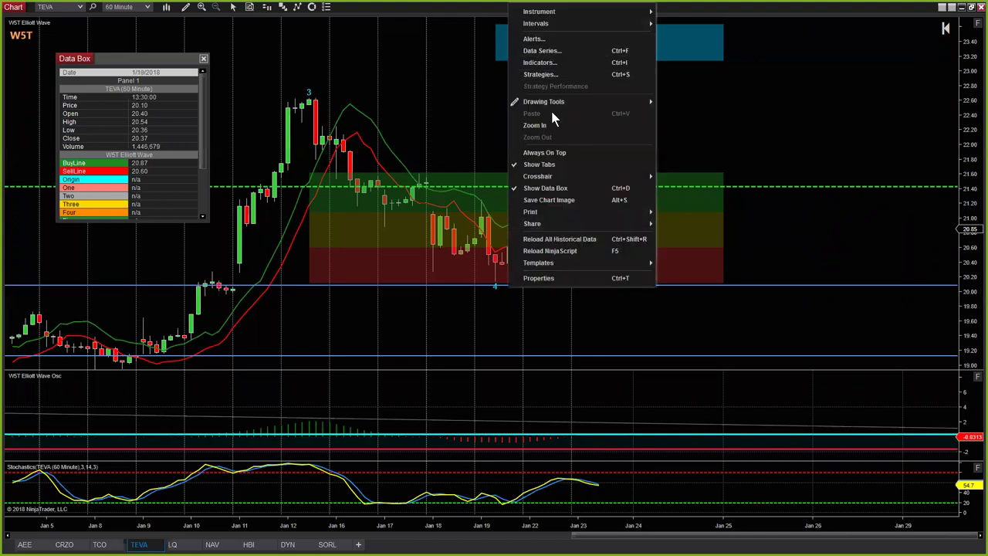
# - Load the STOP LOSS template onto the horizontal line below the wave 4 low
pyautogui.click(767, 285)
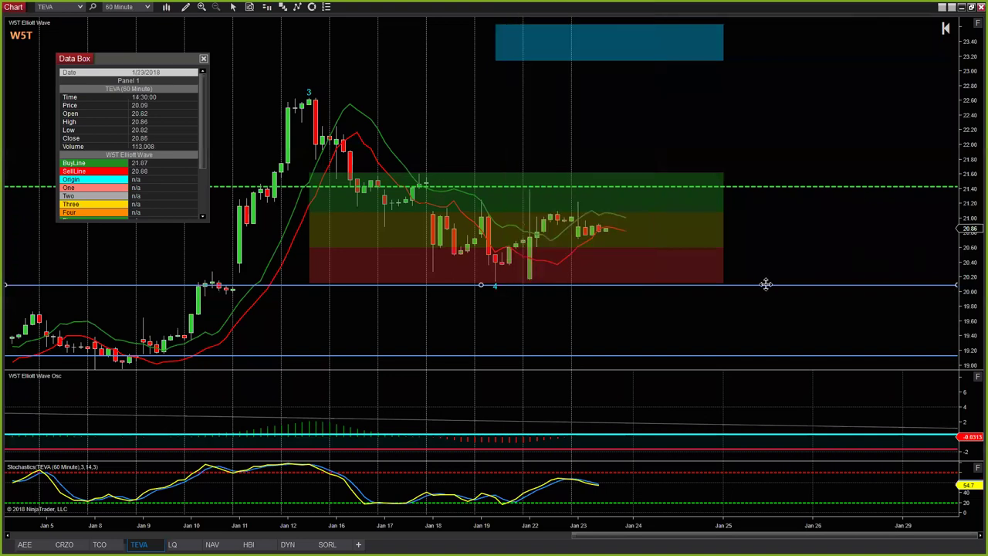
pyautogui.rightClick(772, 288)
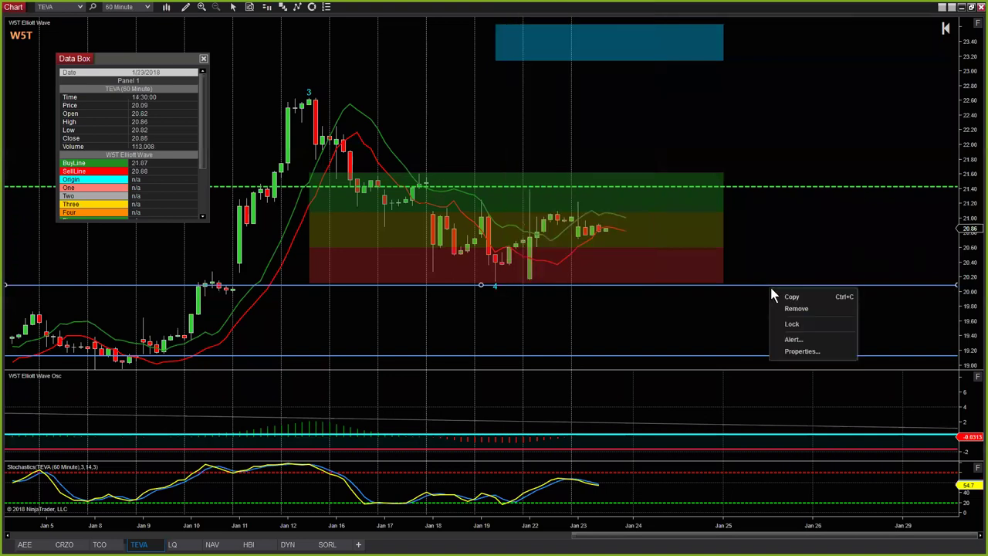
pyautogui.click(800, 351)
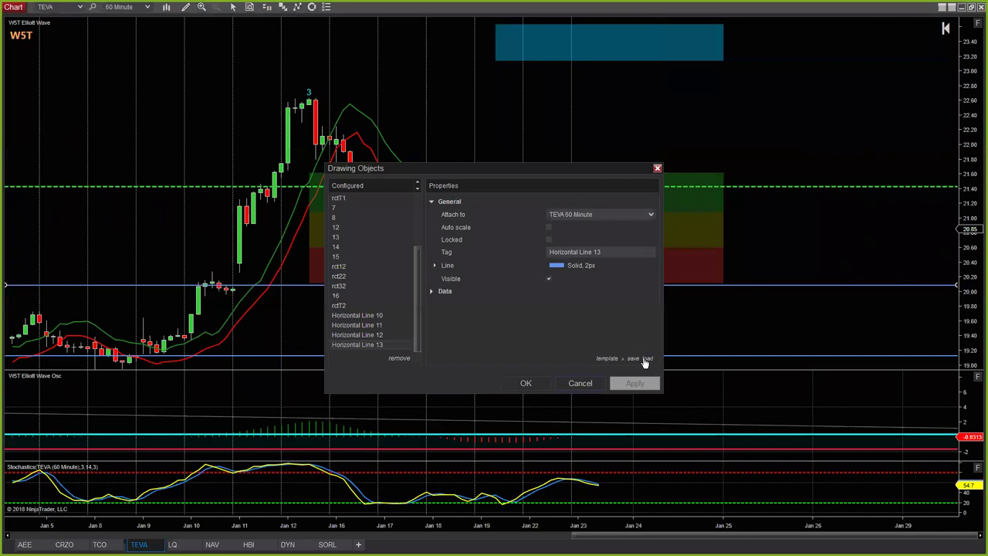
pyautogui.click(646, 360)
pyautogui.click(386, 221)
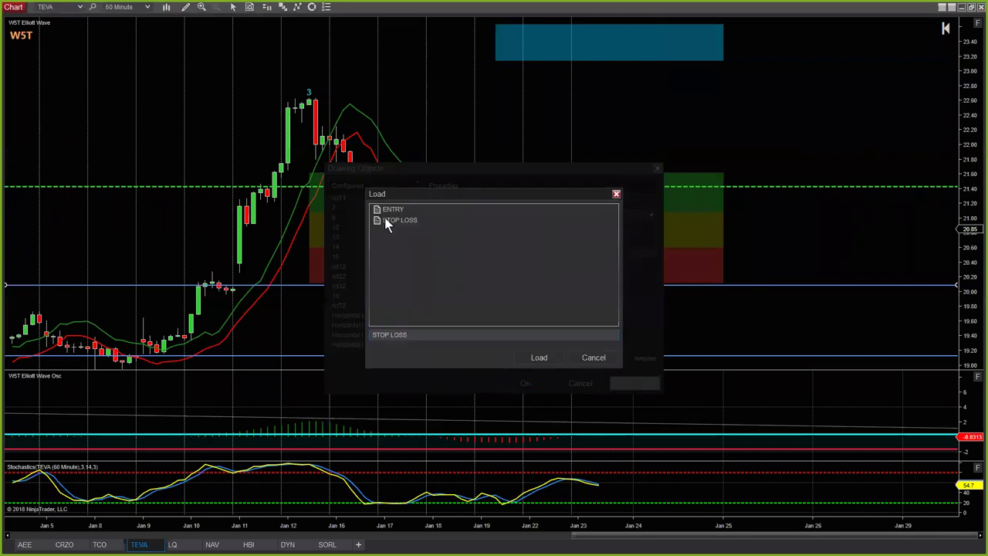
pyautogui.click(530, 358)
pyautogui.click(623, 383)
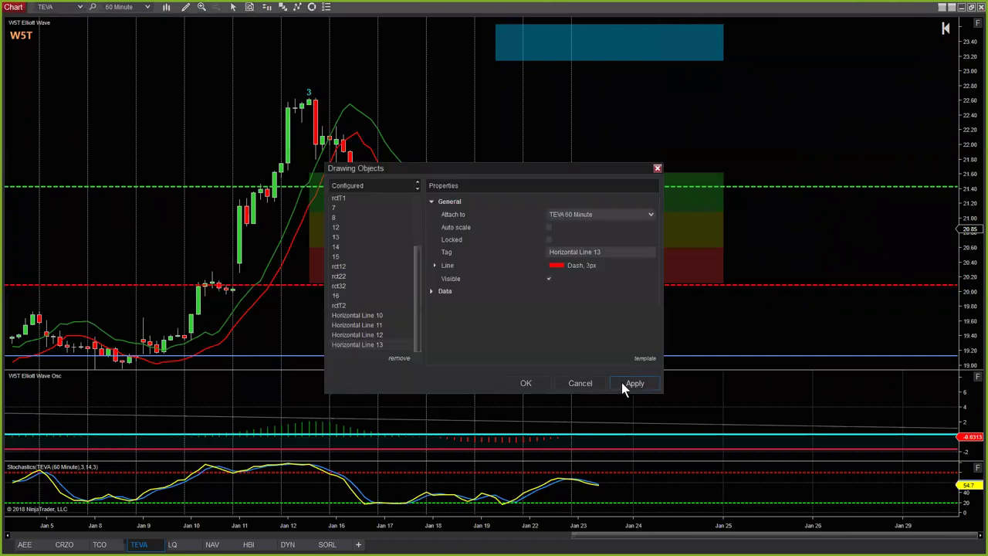
pyautogui.click(528, 383)
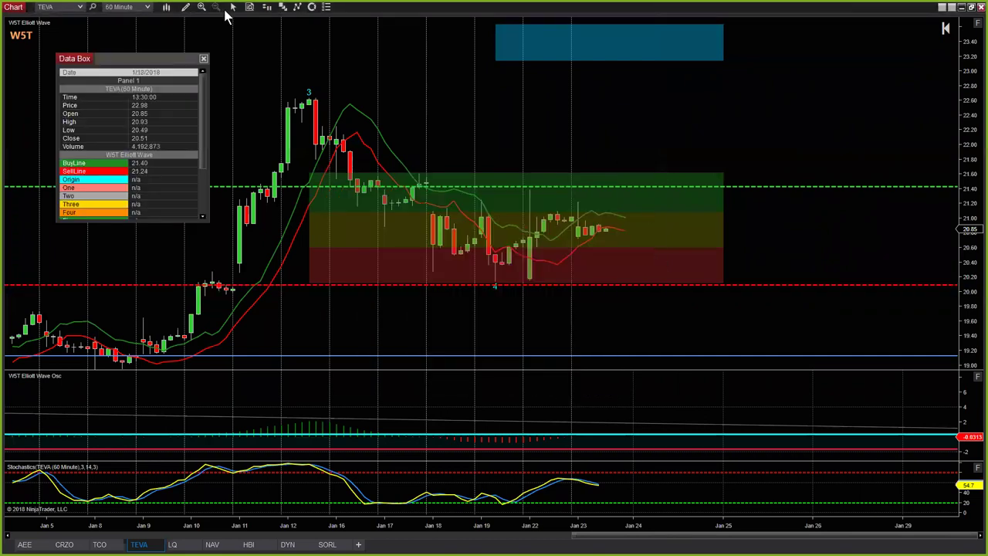
# - Draw a Fibonacci extension from the stop-loss line at about 20.09 up to the entry line, projecting from about 21.42 near January 24
pyautogui.click(185, 7)
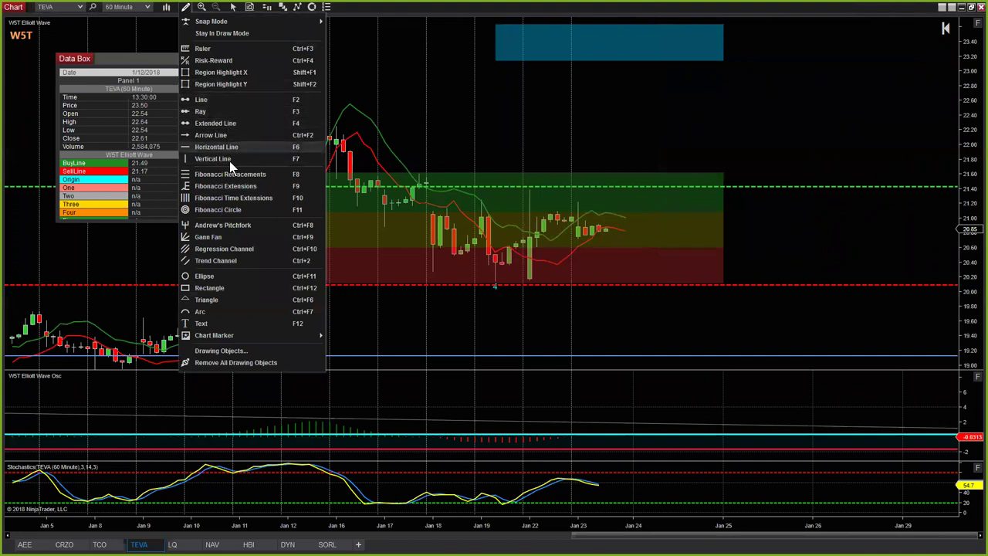
pyautogui.click(563, 306)
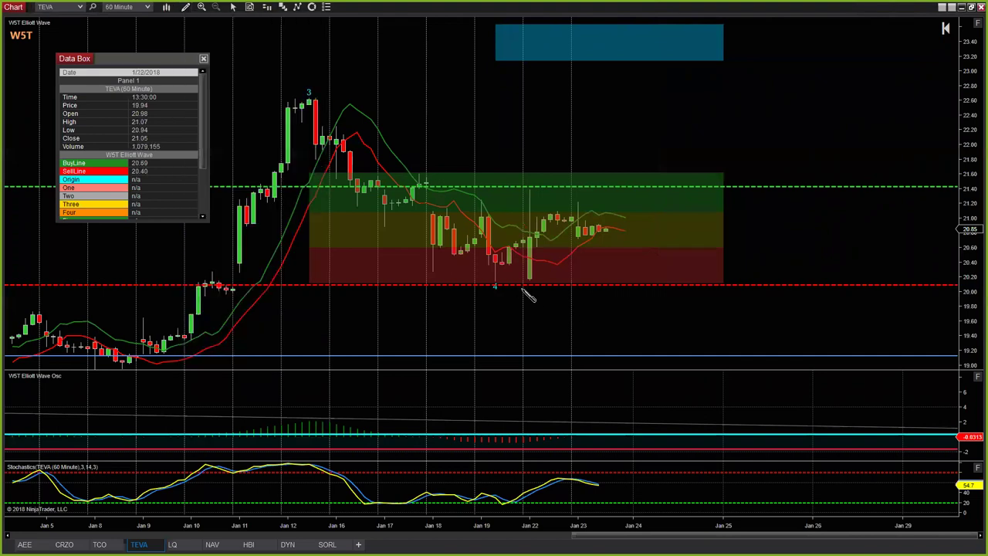
pyautogui.click(509, 285)
pyautogui.click(533, 235)
pyautogui.click(557, 187)
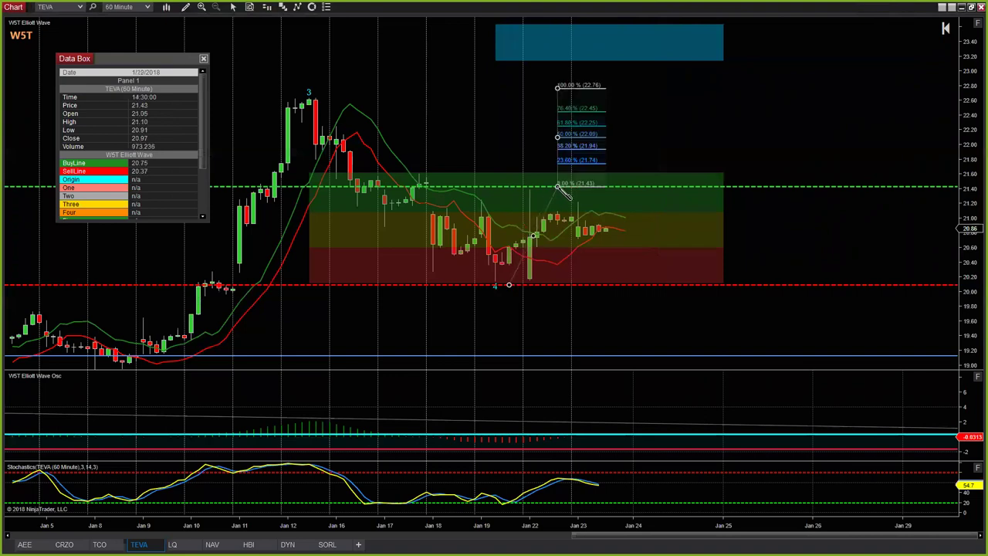
pyautogui.moveTo(561, 191); pyautogui.dragTo(693, 193)
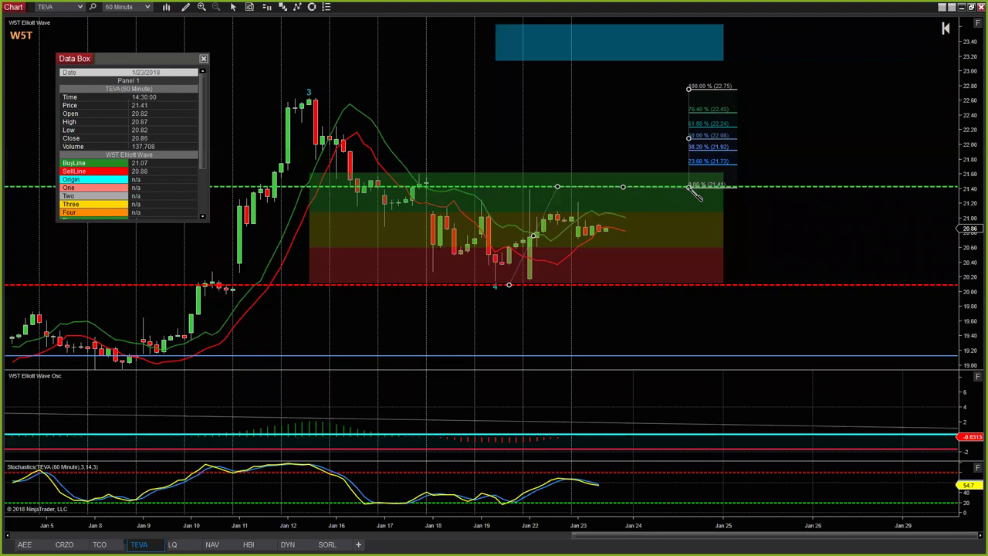
pyautogui.click(690, 187)
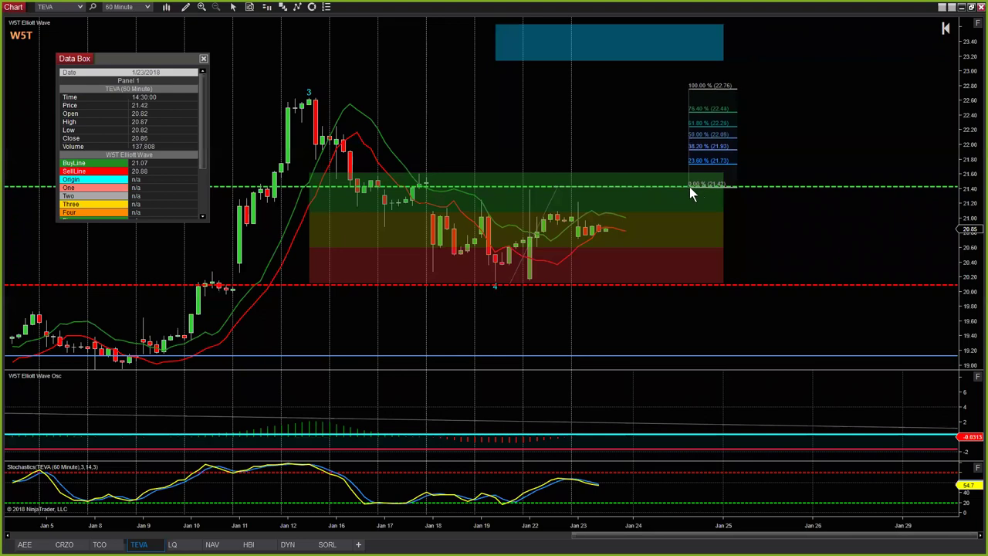
# - Load the Target template onto the Fibonacci extension and apply it
pyautogui.rightClick(549, 216)
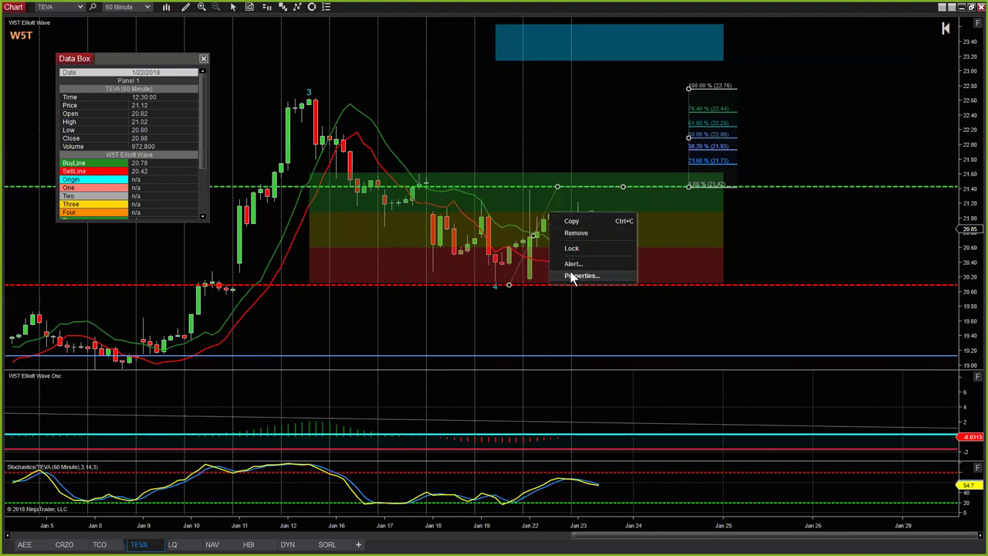
pyautogui.click(579, 276)
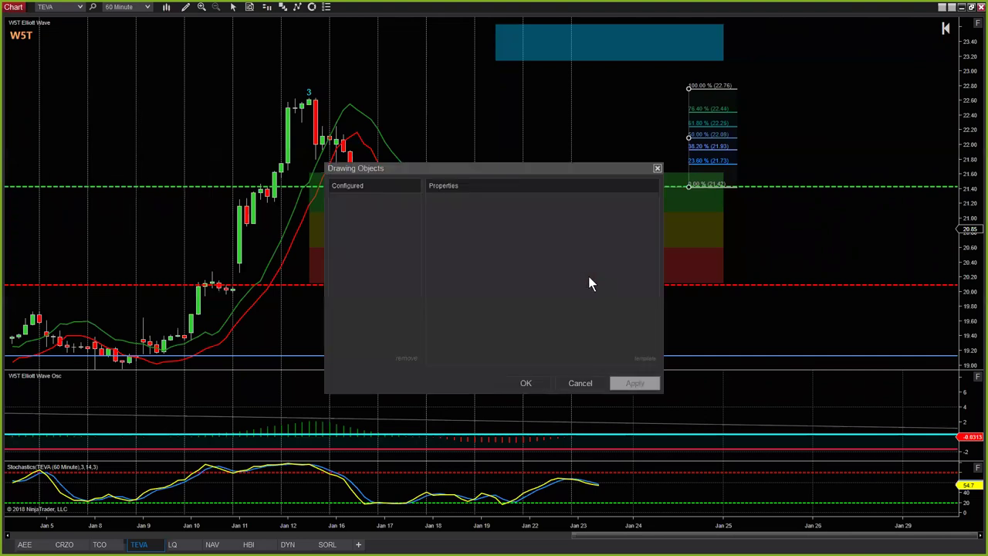
pyautogui.click(635, 359)
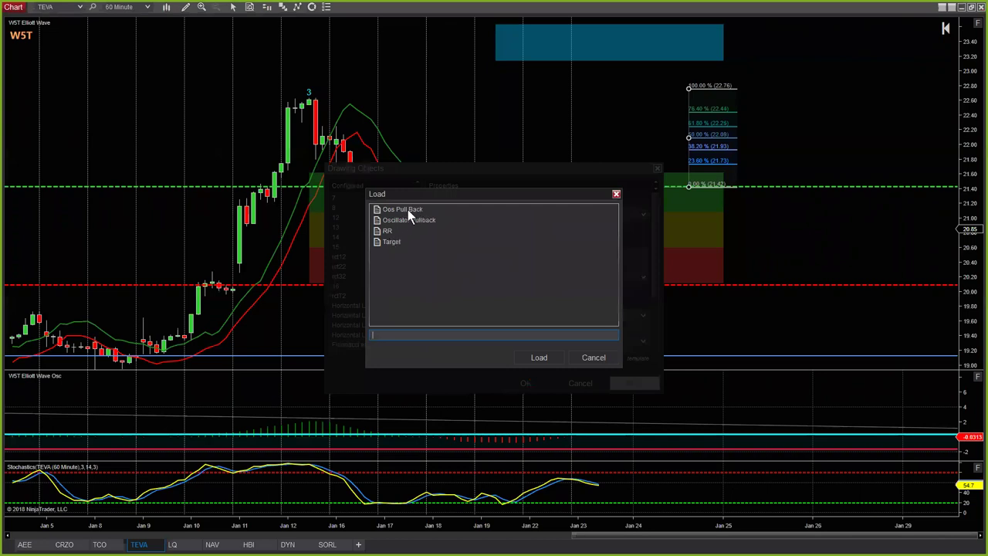
pyautogui.click(394, 233)
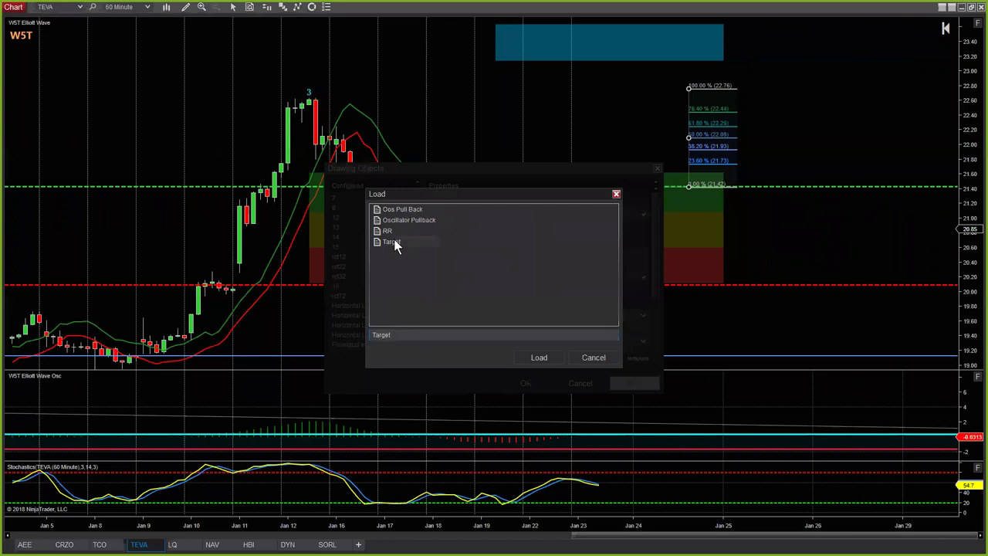
pyautogui.click(551, 358)
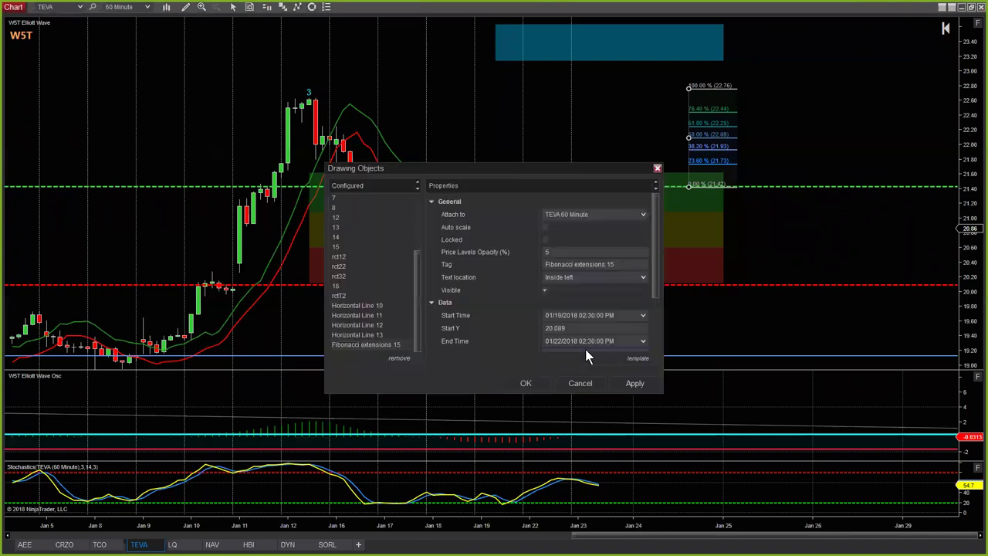
pyautogui.click(619, 386)
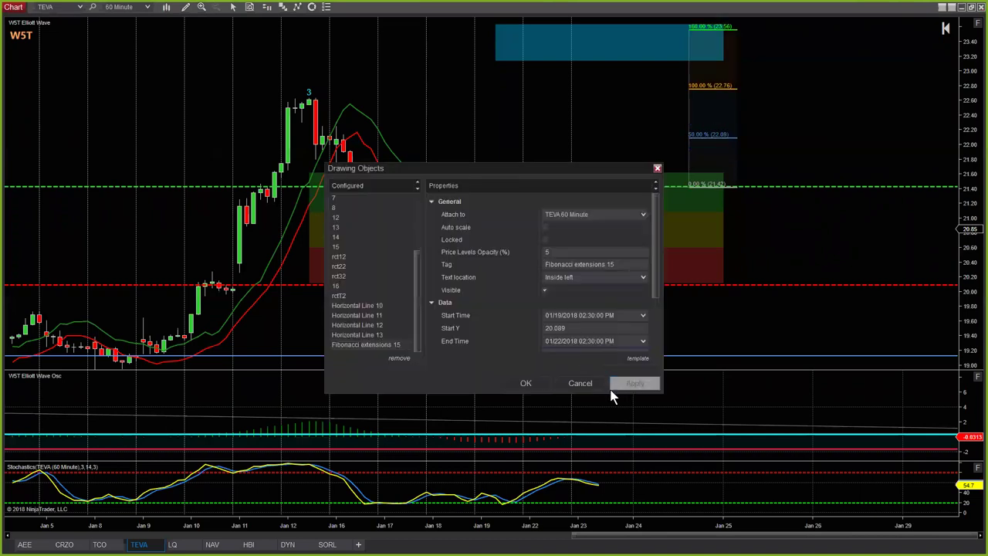
pyautogui.click(526, 383)
pyautogui.moveTo(970, 87); pyautogui.dragTo(971, 105)
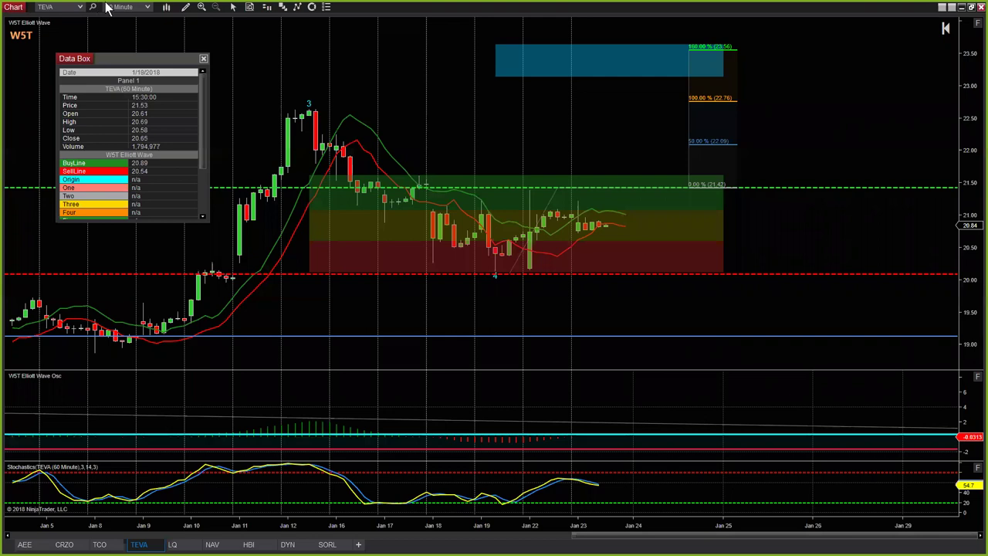
# - Change the chart's instrument to CENX and its interval to one week
pyautogui.click(81, 9)
pyautogui.click(60, 19)
pyautogui.write('CENX')
pyautogui.press('Return')
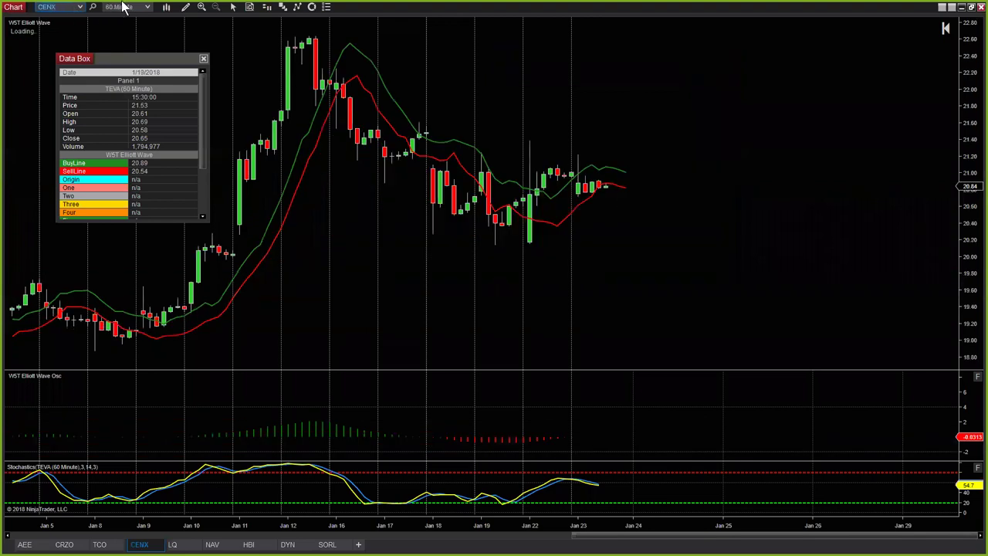
pyautogui.click(148, 7)
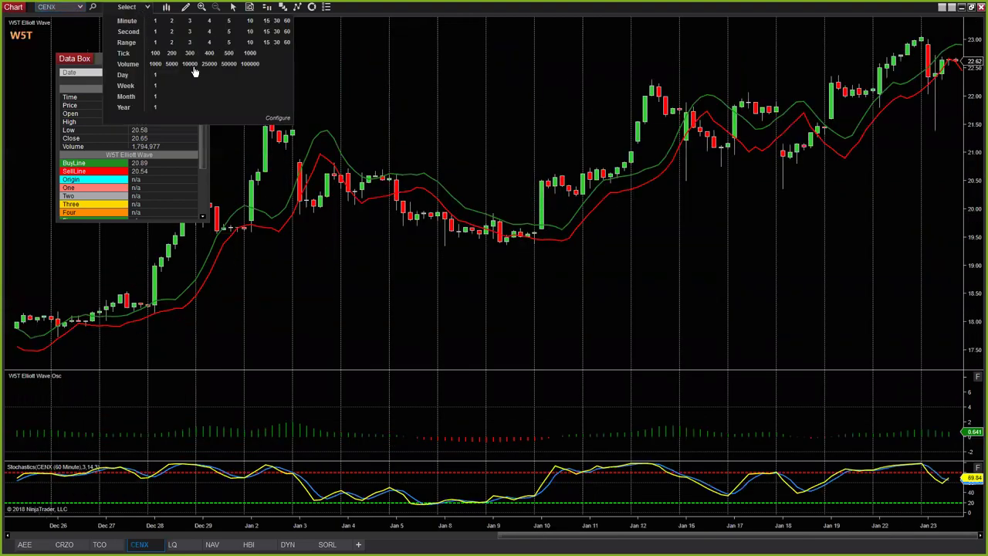
pyautogui.click(155, 86)
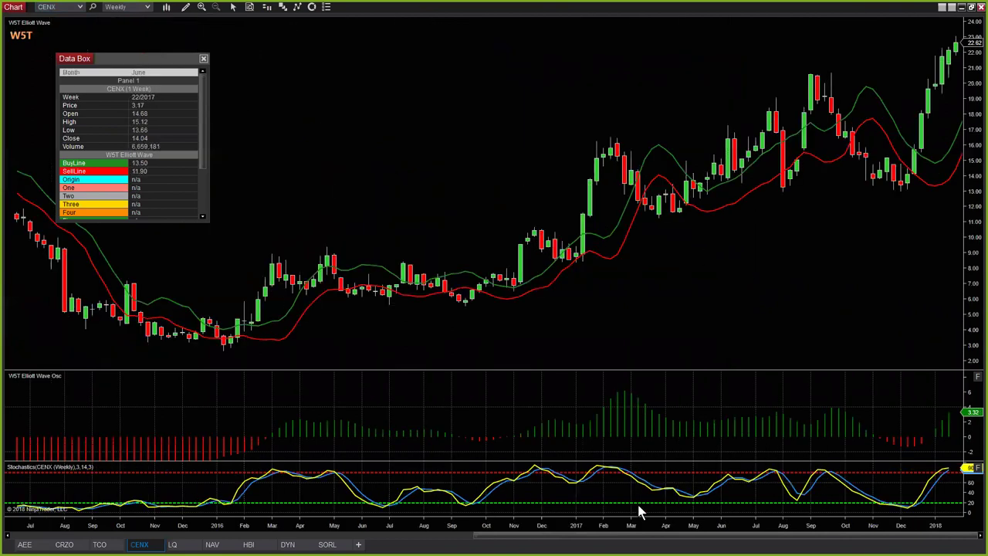
# - Start the Elliott Wave count at the January 2016 low on the CENX weekly chart
pyautogui.moveTo(620, 525); pyautogui.dragTo(505, 400)
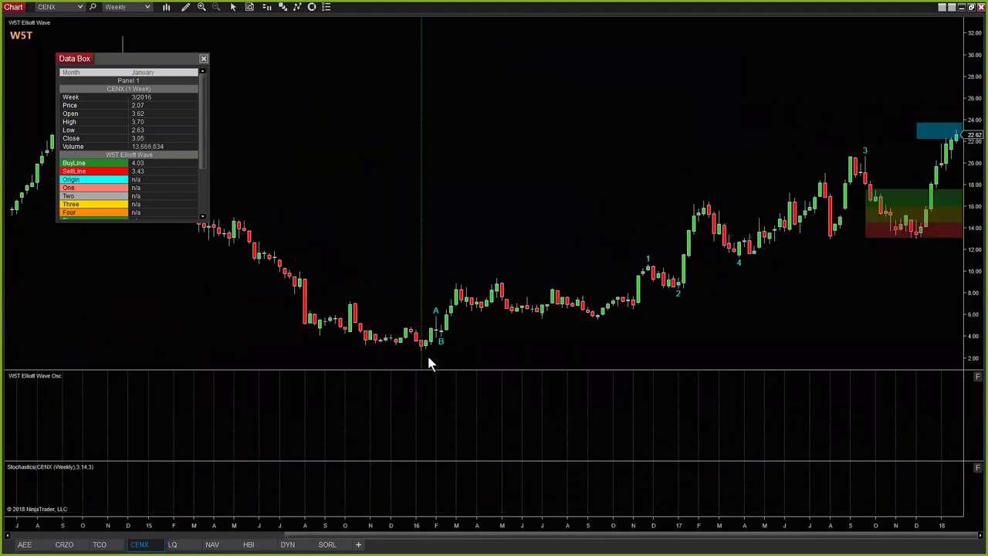
pyautogui.moveTo(765, 307); pyautogui.dragTo(674, 313)
pyautogui.scroll(-3, 674, 314)
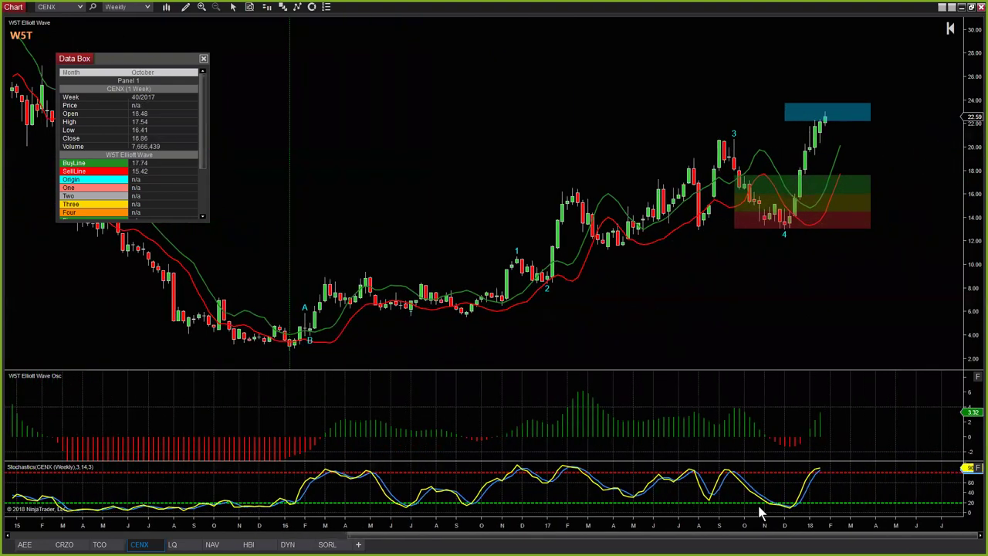
# - Draw a horizontal line just above the high of the week 50/2017 candle, at about 16.18
pyautogui.moveTo(772, 525); pyautogui.dragTo(482, 522)
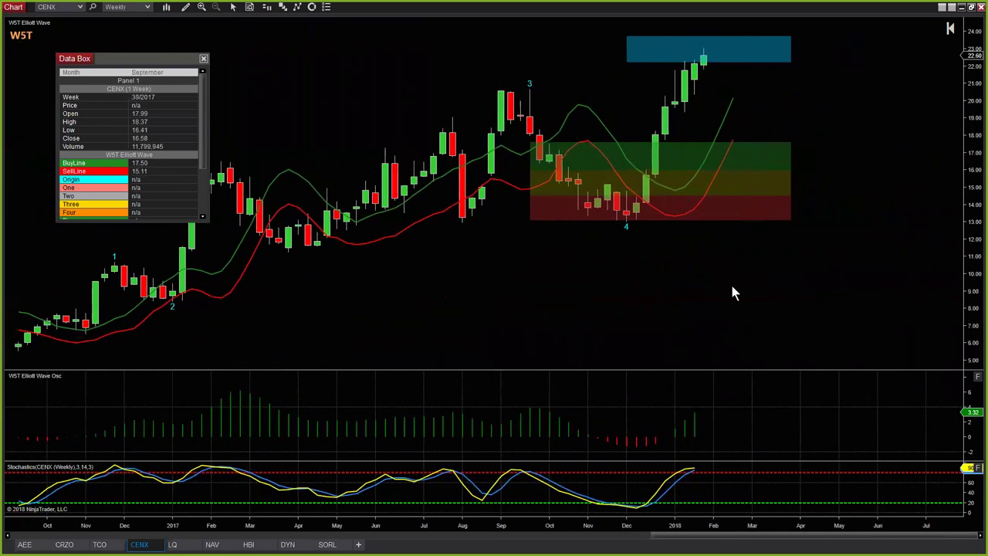
pyautogui.moveTo(974, 271); pyautogui.dragTo(974, 261)
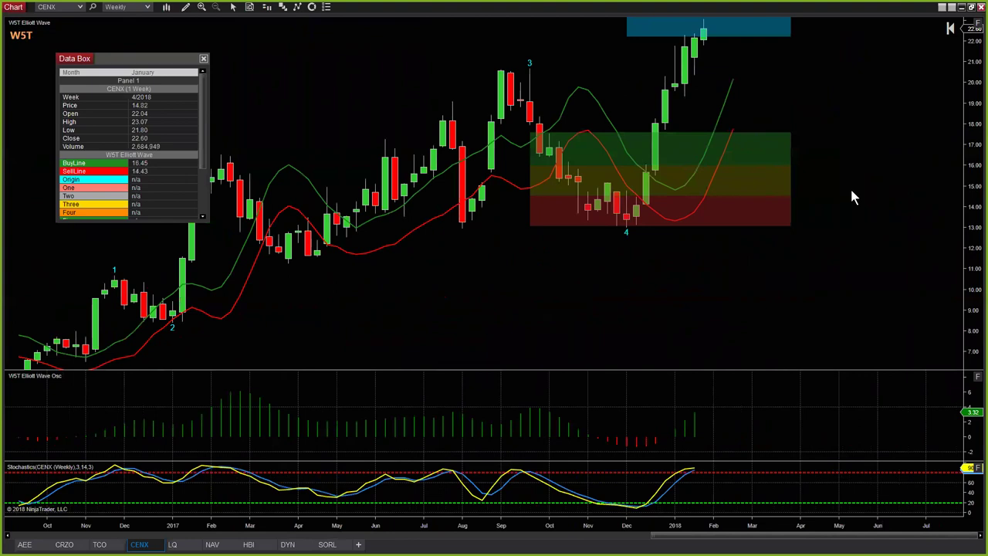
pyautogui.moveTo(838, 160); pyautogui.dragTo(841, 217)
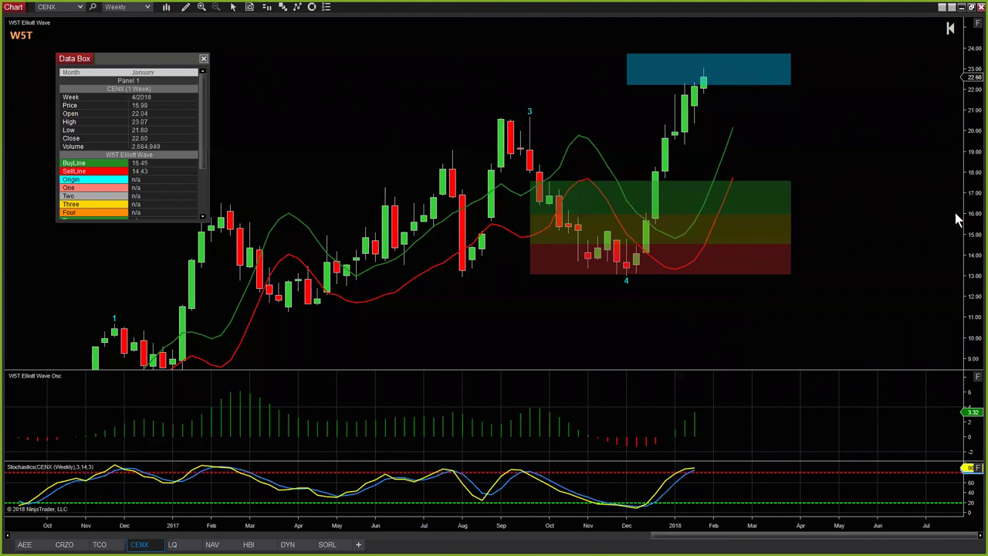
pyautogui.click(186, 7)
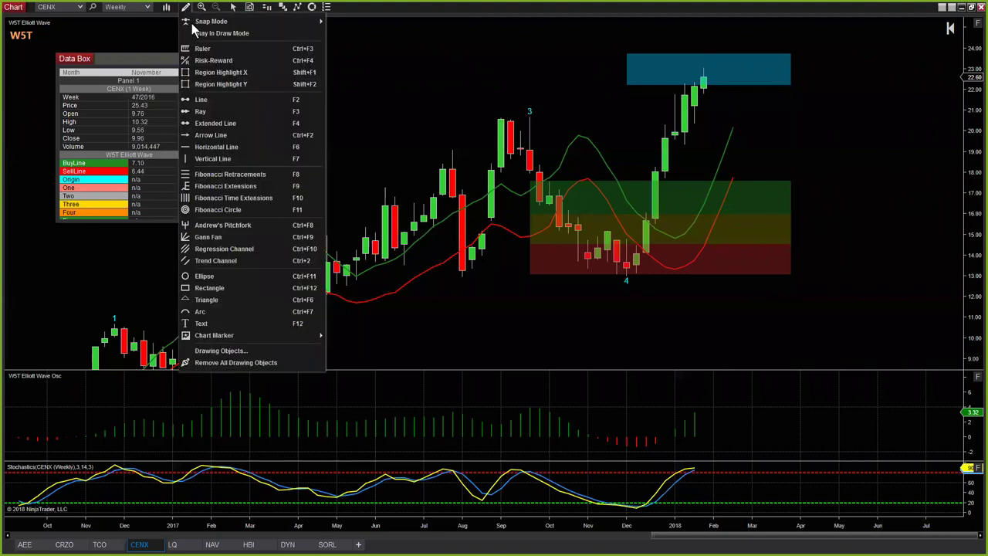
pyautogui.click(224, 148)
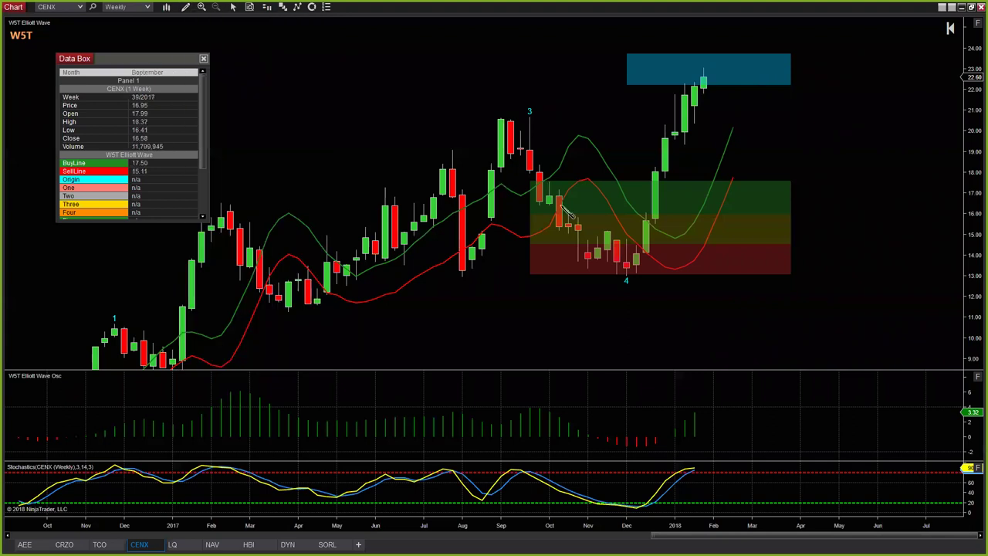
pyautogui.click(646, 210)
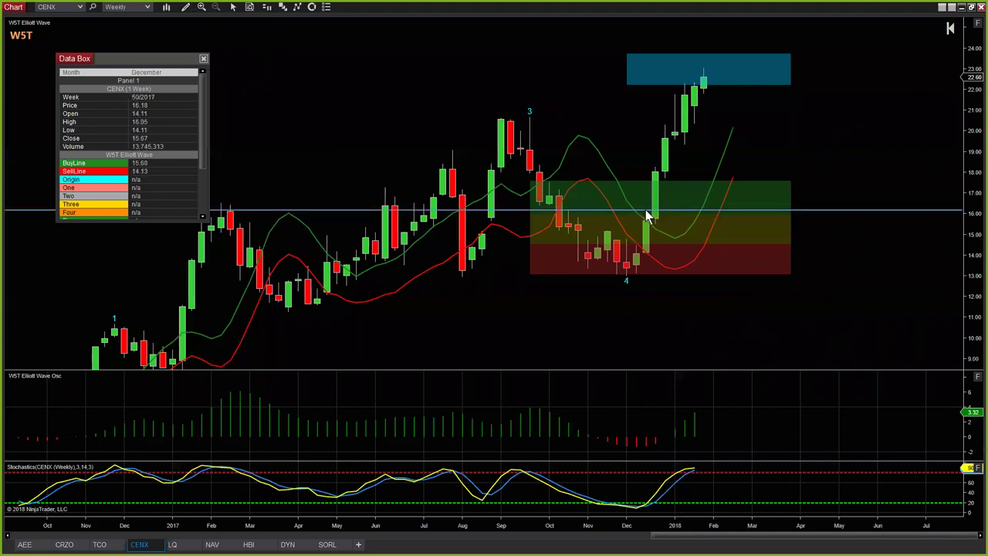
# - Load the ENTRY template onto the horizontal line above the week 50/2017 candle's high
pyautogui.click(805, 210)
pyautogui.rightClick(808, 216)
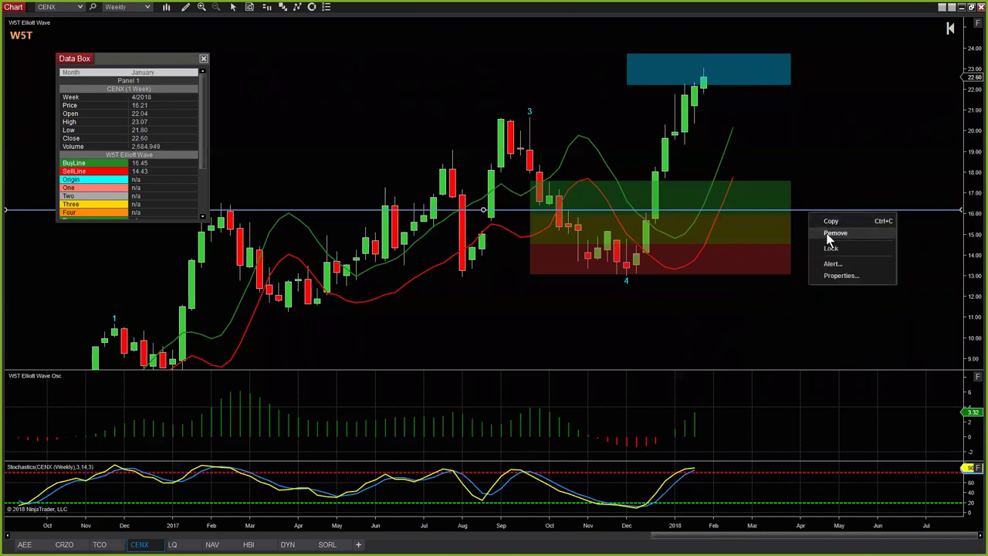
pyautogui.click(838, 276)
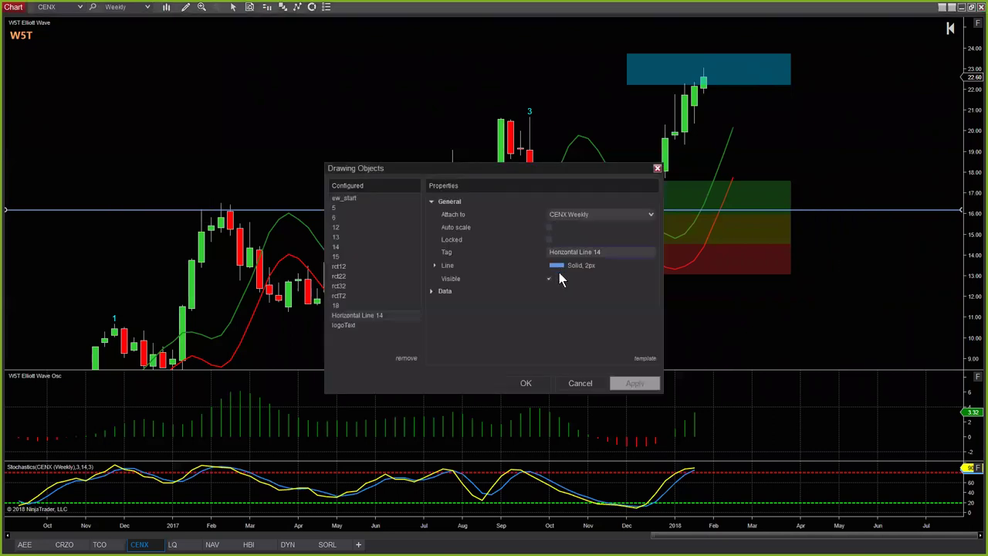
pyautogui.click(651, 360)
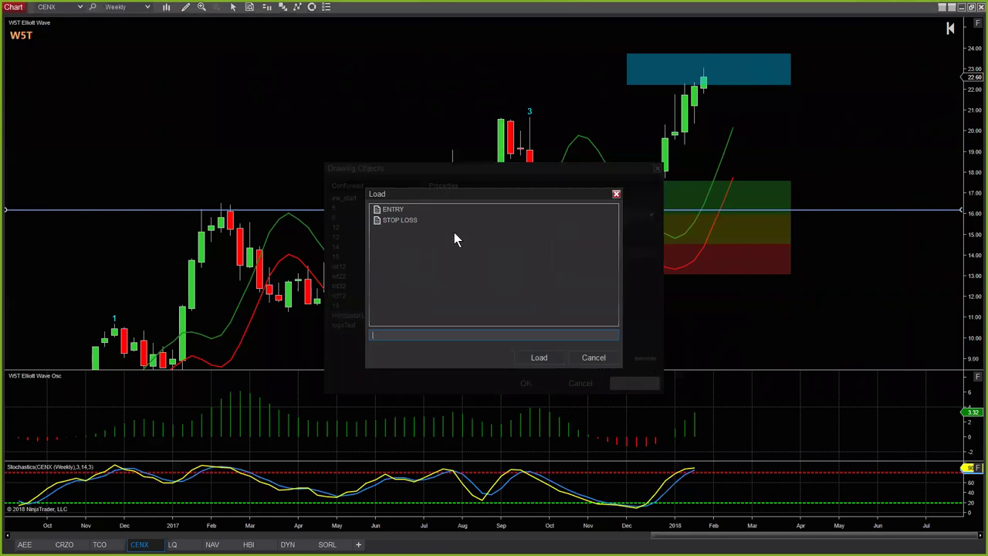
pyautogui.click(400, 208)
pyautogui.click(538, 356)
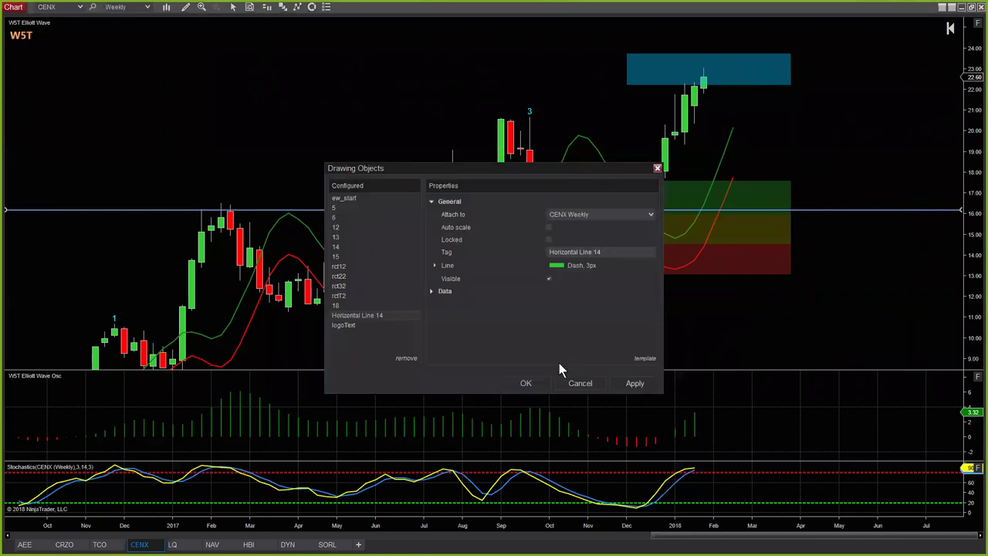
pyautogui.click(534, 384)
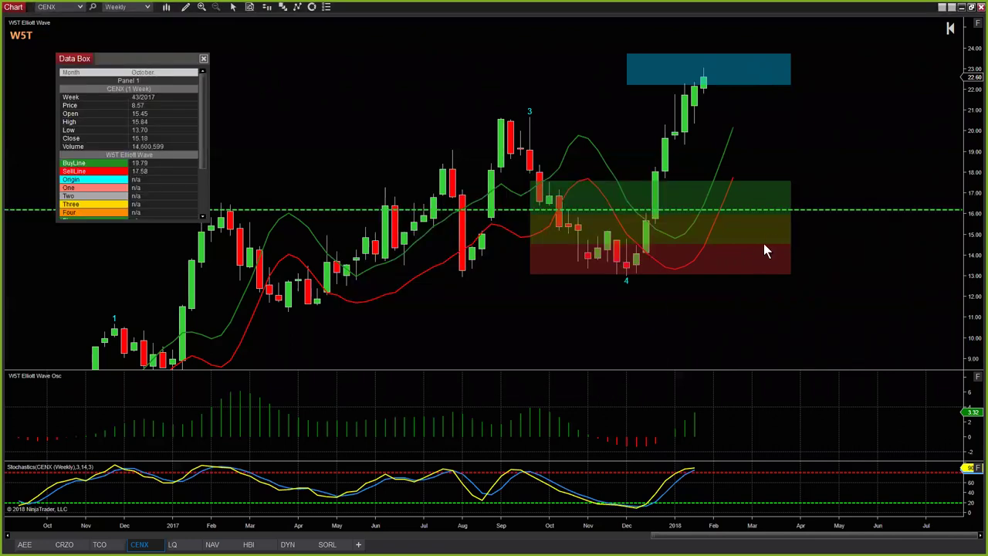
pyautogui.moveTo(774, 209); pyautogui.dragTo(777, 210)
# - Draw a Fibonacci extension on the Elliott Wave oscillator from the early-2017 peak to about zero in December 2017, projected from the same peak
pyautogui.scroll(-5, 554, 531)
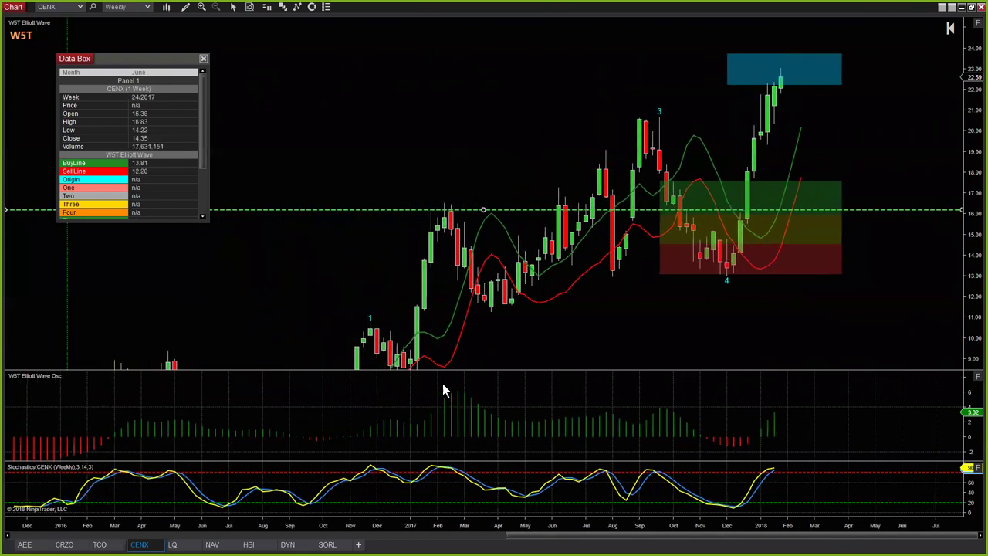
pyautogui.click(185, 7)
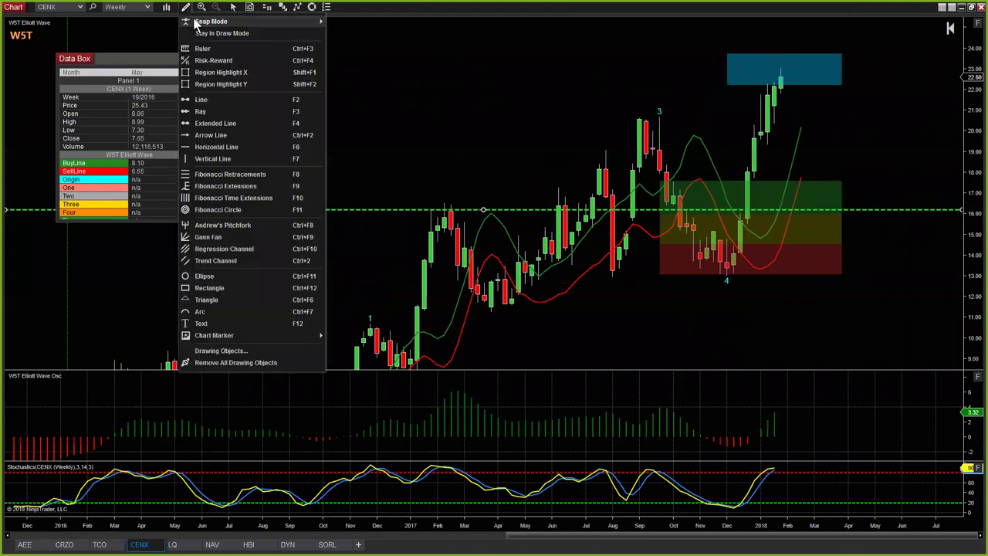
pyautogui.click(220, 186)
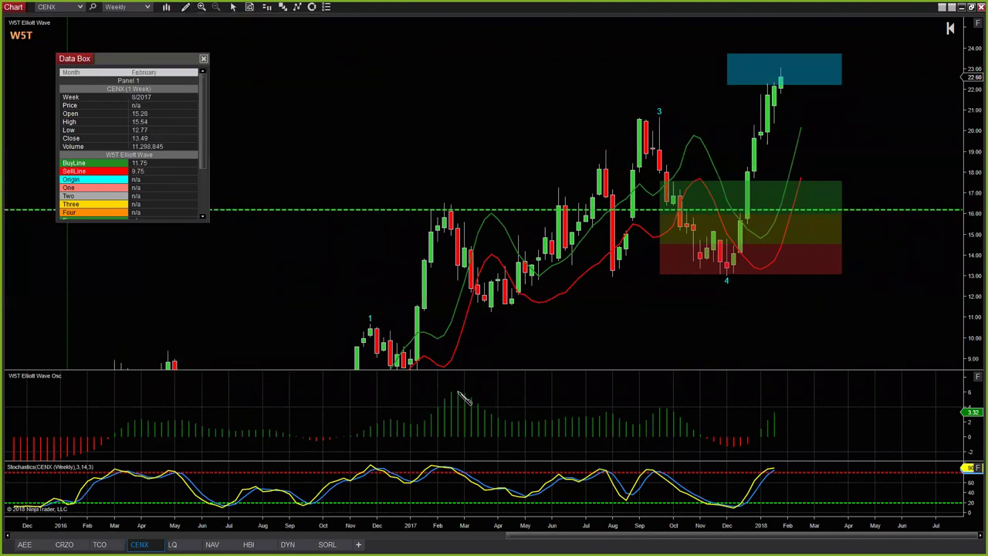
pyautogui.click(457, 391)
pyautogui.click(603, 413)
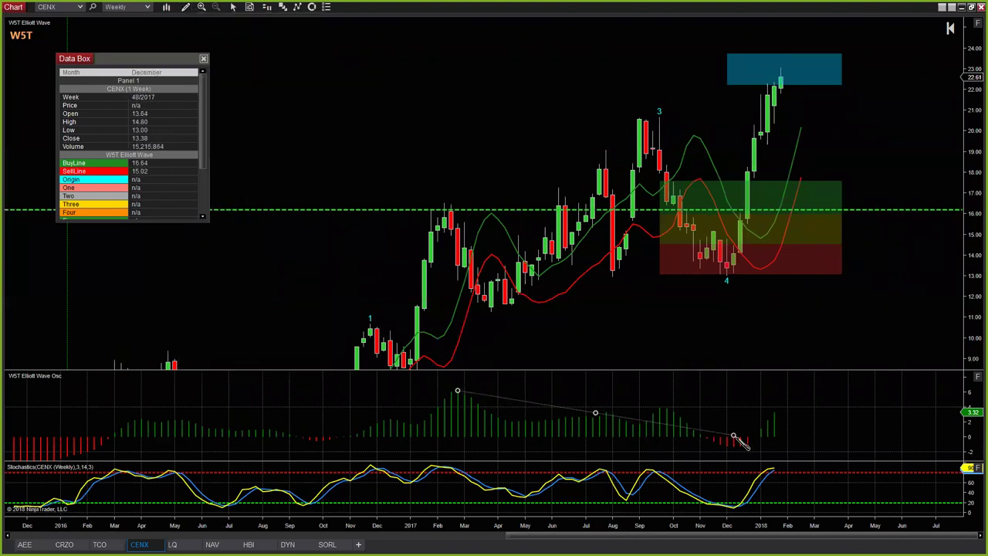
pyautogui.click(748, 438)
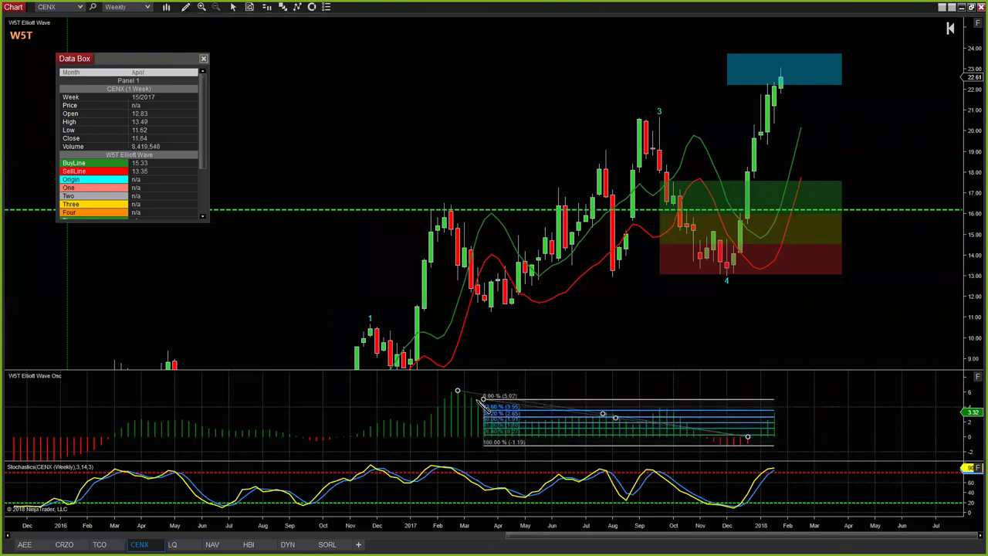
pyautogui.moveTo(483, 403); pyautogui.dragTo(458, 391)
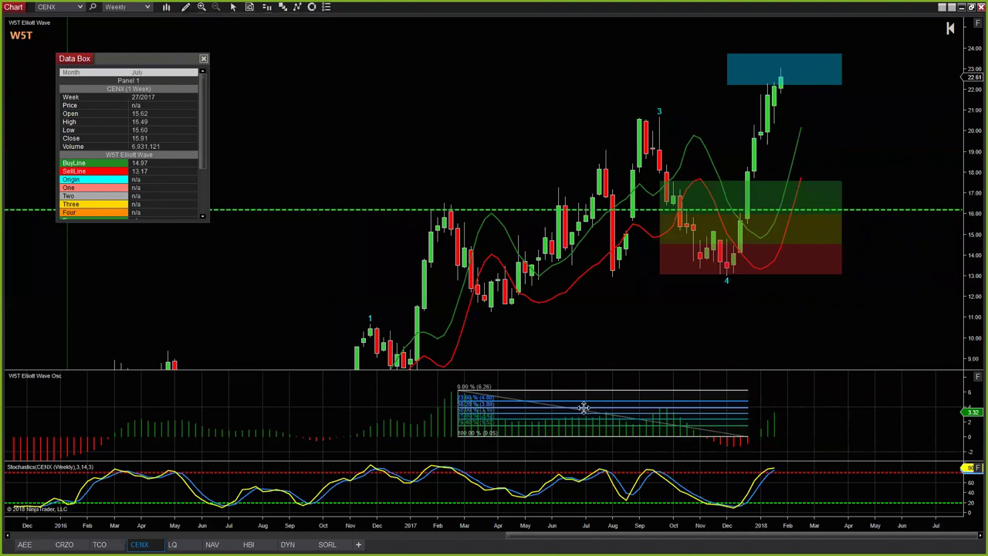
# - Load the Oscillator Pullback template onto the Fibonacci extension on the Elliott Wave oscillator and apply it
pyautogui.rightClick(590, 411)
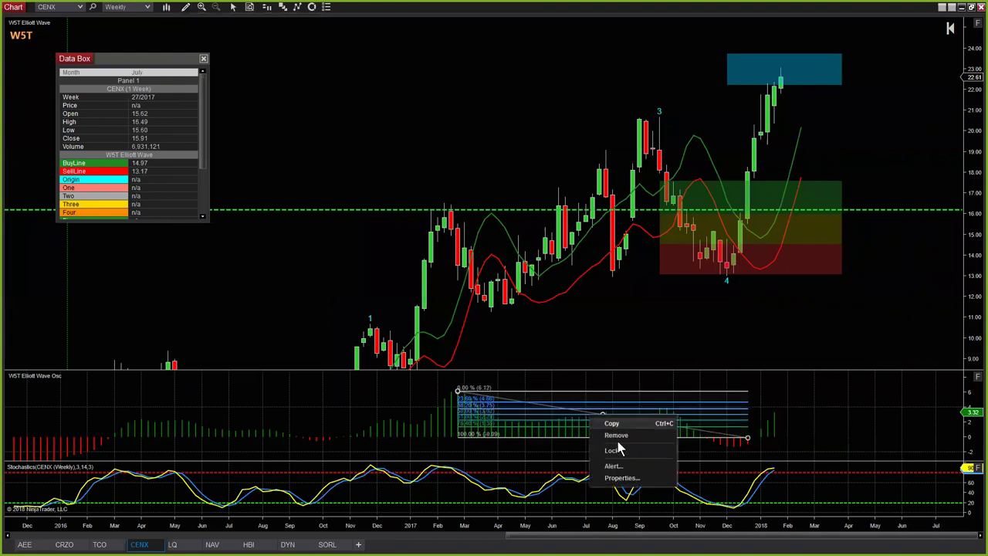
pyautogui.click(626, 475)
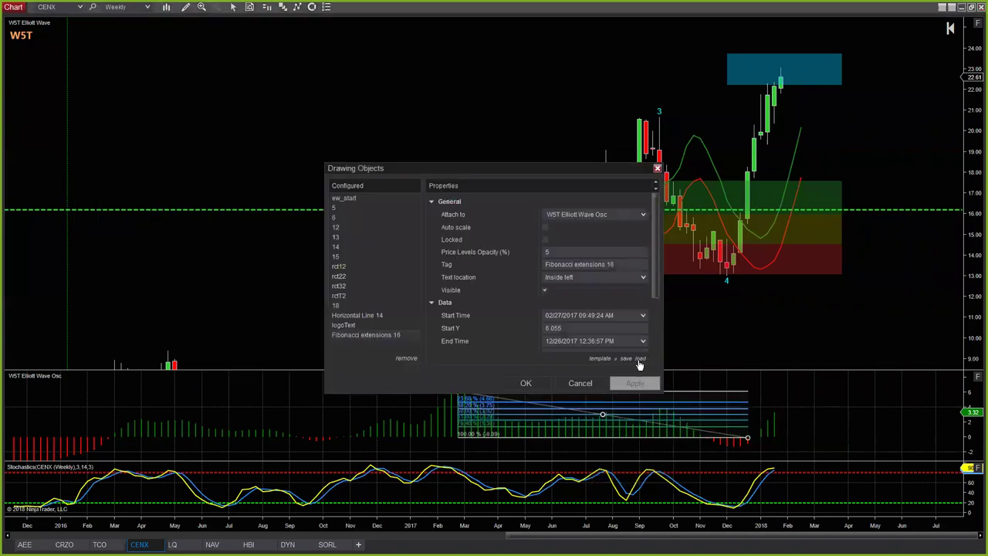
pyautogui.click(638, 359)
pyautogui.click(407, 220)
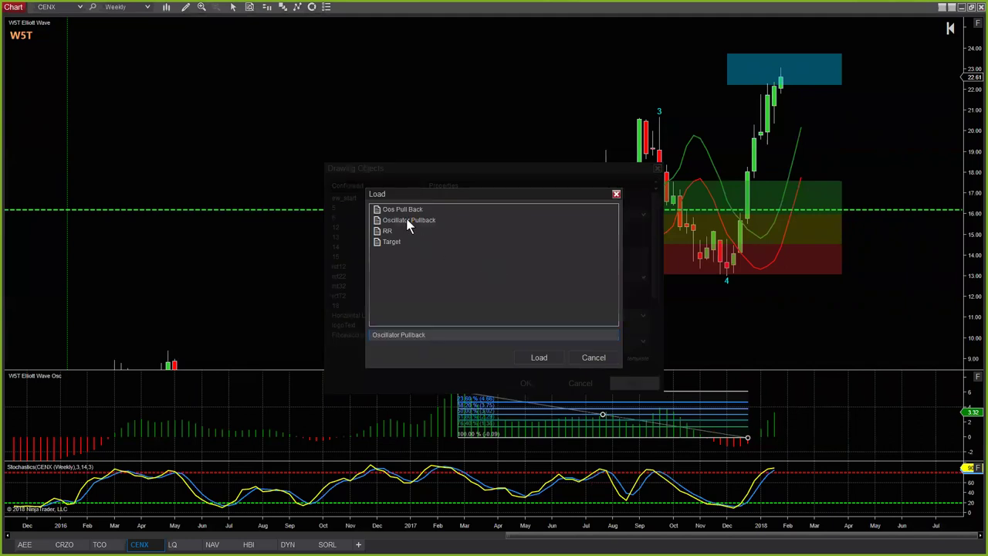
pyautogui.click(539, 360)
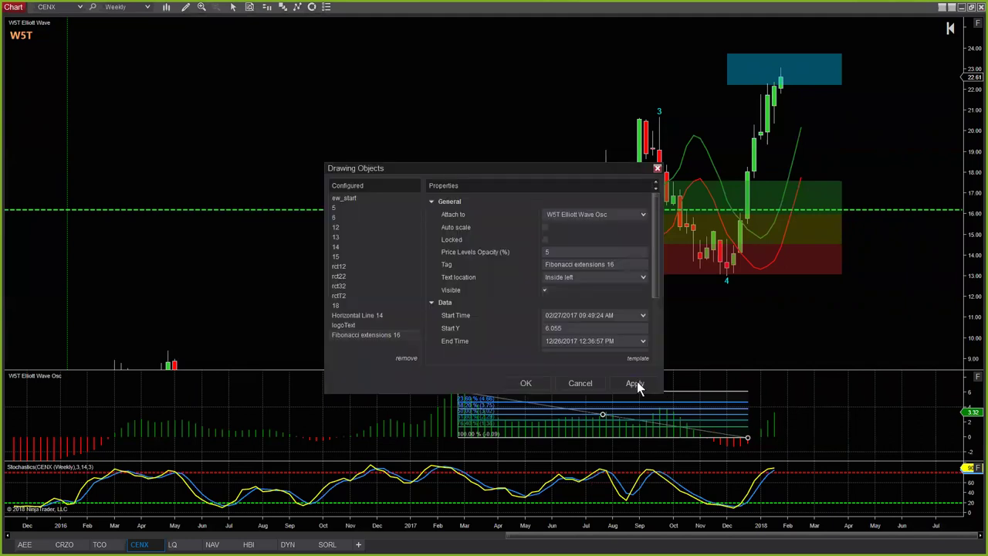
pyautogui.click(635, 383)
pyautogui.click(526, 383)
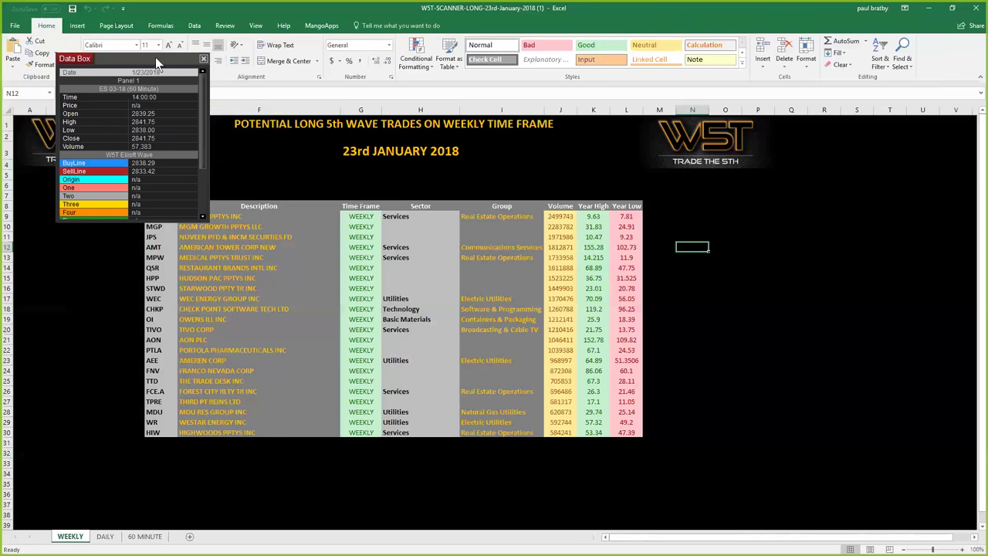
# - Move the Data Box aside in Excel, review the DAILY, 60 MINUTE and WEEKLY long scan sheets, and return to the CENX chart
pyautogui.moveTo(156, 58); pyautogui.dragTo(118, 43)
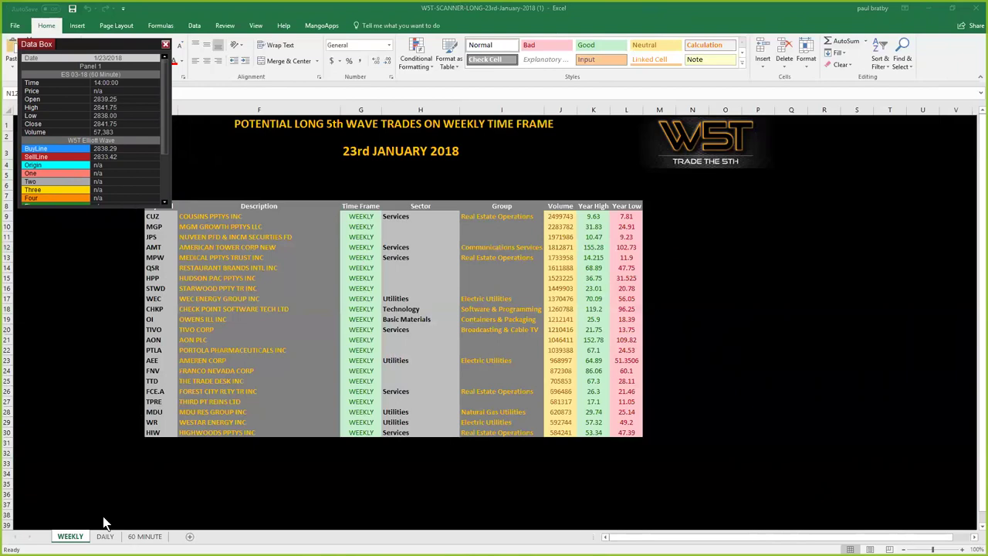
pyautogui.click(115, 539)
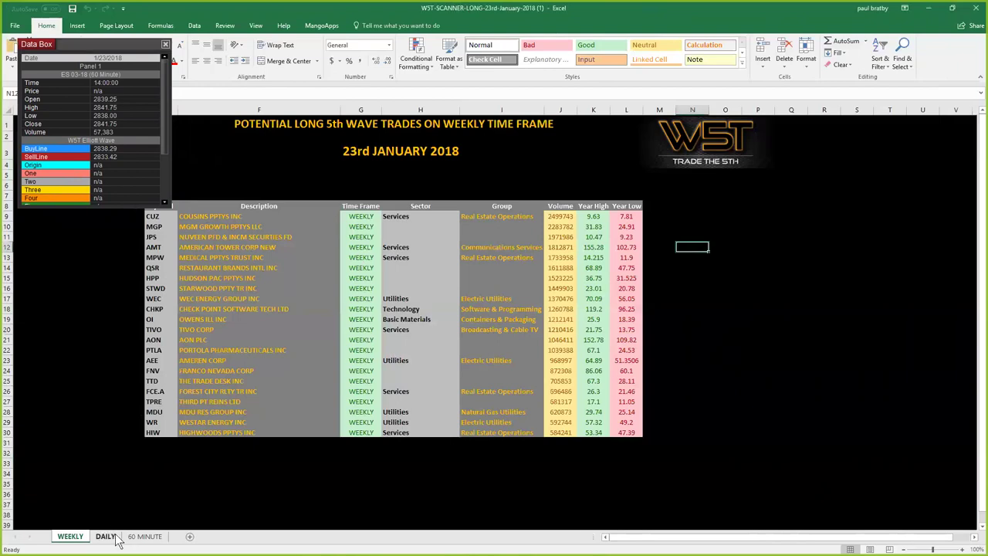
pyautogui.click(106, 536)
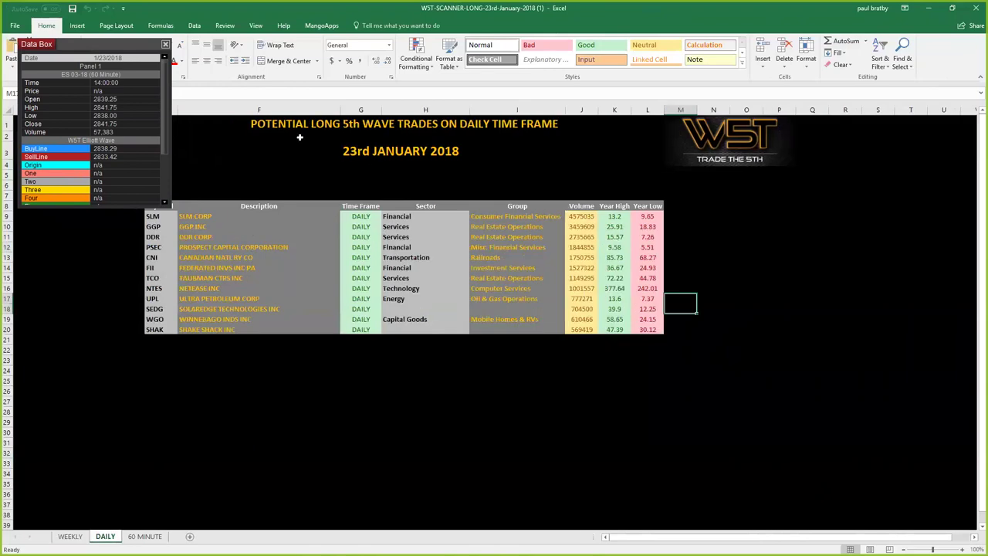
pyautogui.click(146, 537)
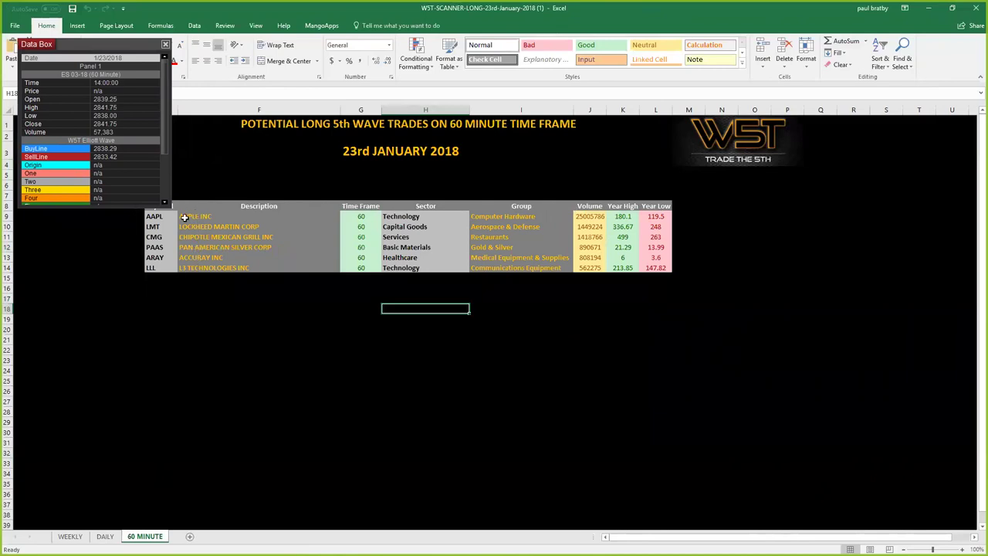
pyautogui.click(69, 536)
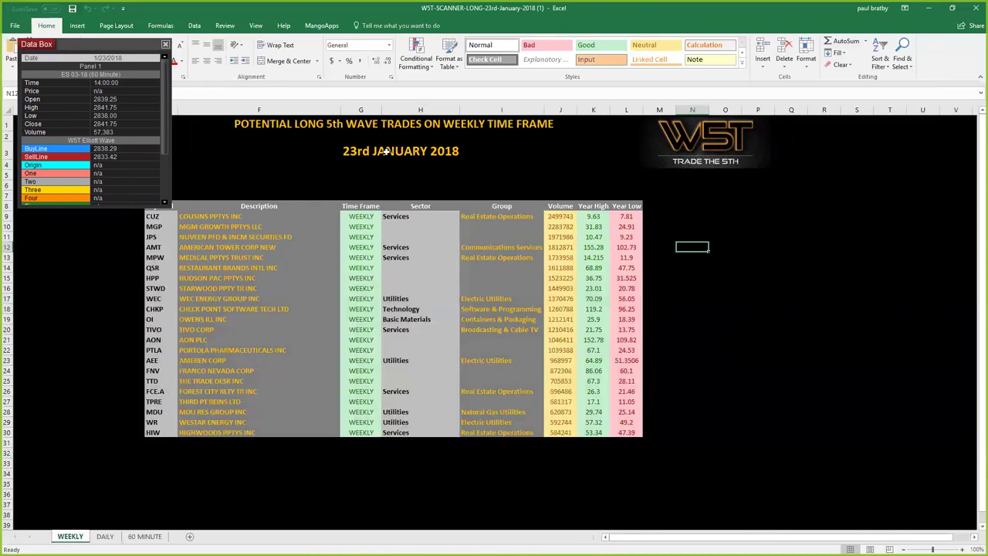
pyautogui.click(930, 14)
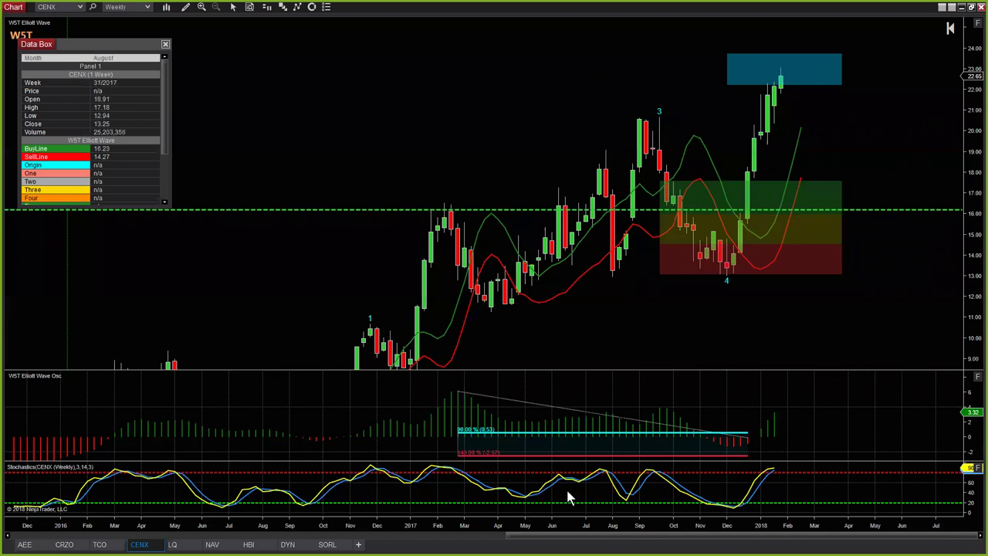
pyautogui.moveTo(518, 529); pyautogui.dragTo(604, 354)
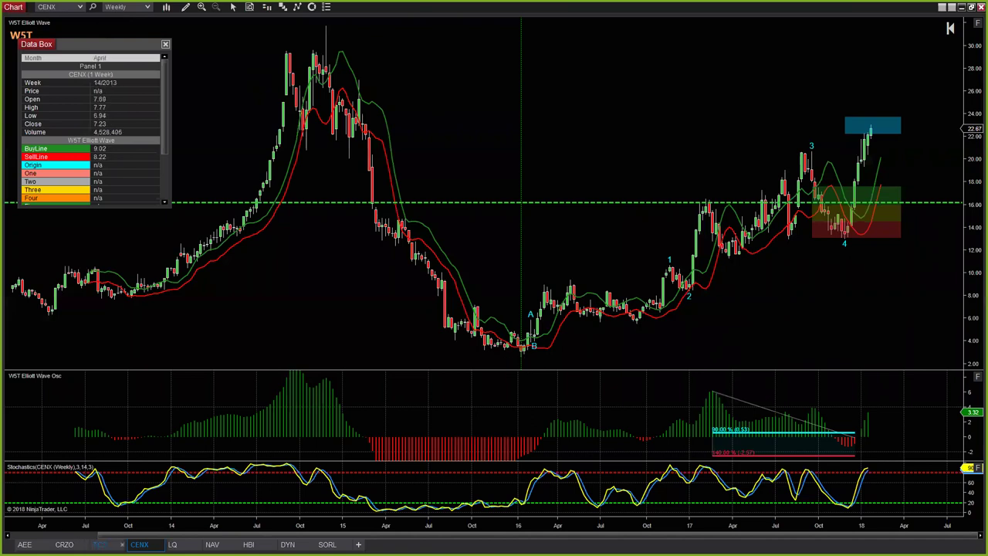
# - Show the TCO daily chart and start the Elliott Wave count at its early November 2017 low
pyautogui.click(99, 544)
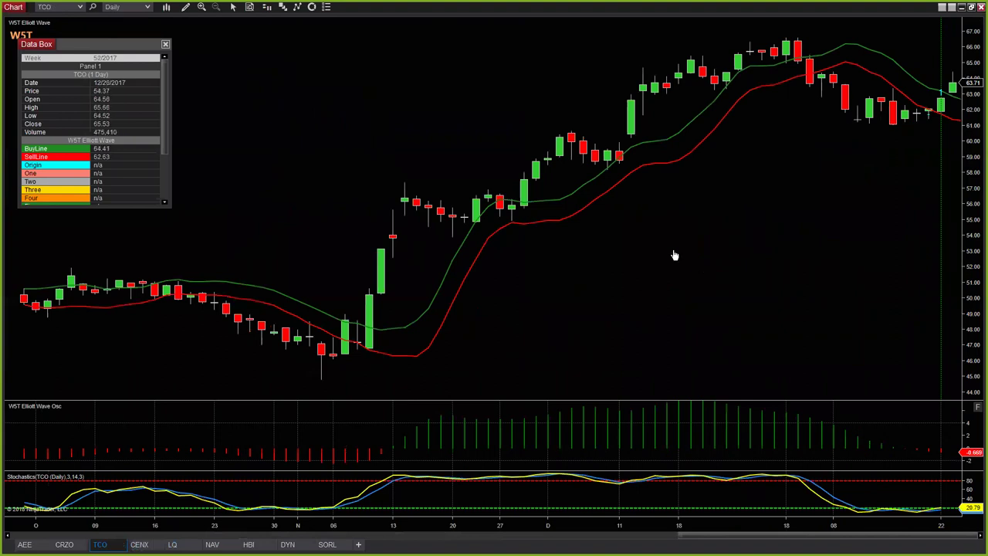
pyautogui.scroll(-3, 674, 255)
pyautogui.moveTo(481, 528); pyautogui.dragTo(970, 214)
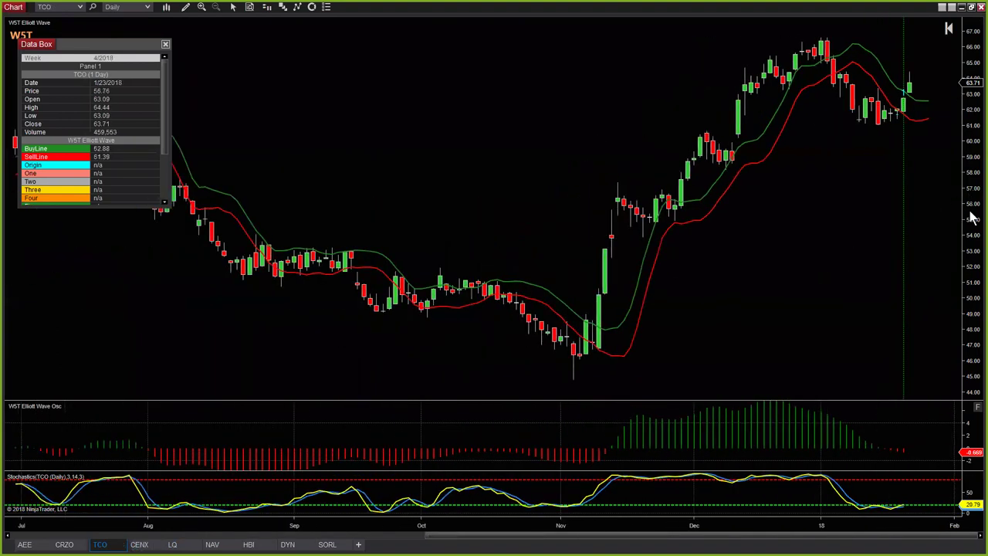
pyautogui.moveTo(530, 531); pyautogui.dragTo(539, 529)
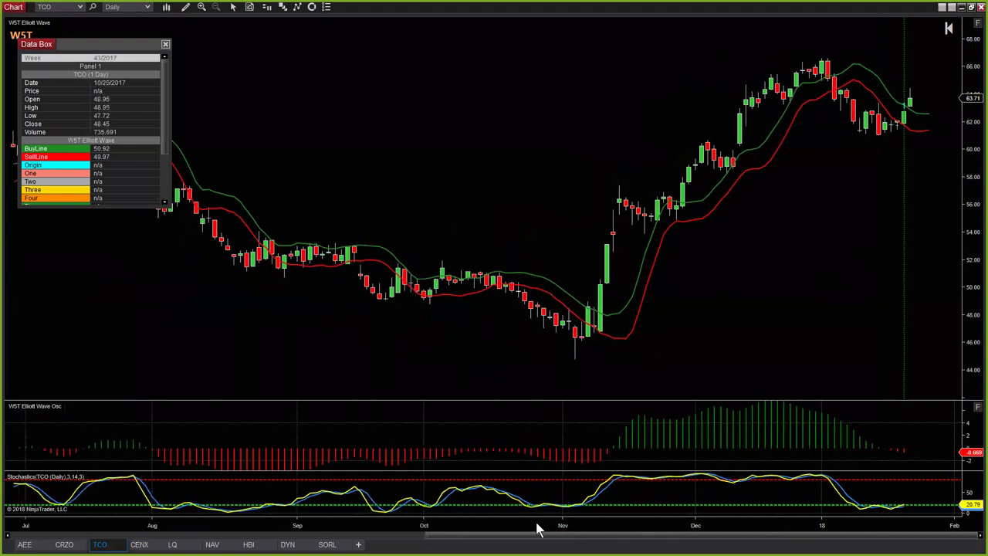
pyautogui.moveTo(661, 525); pyautogui.dragTo(541, 266)
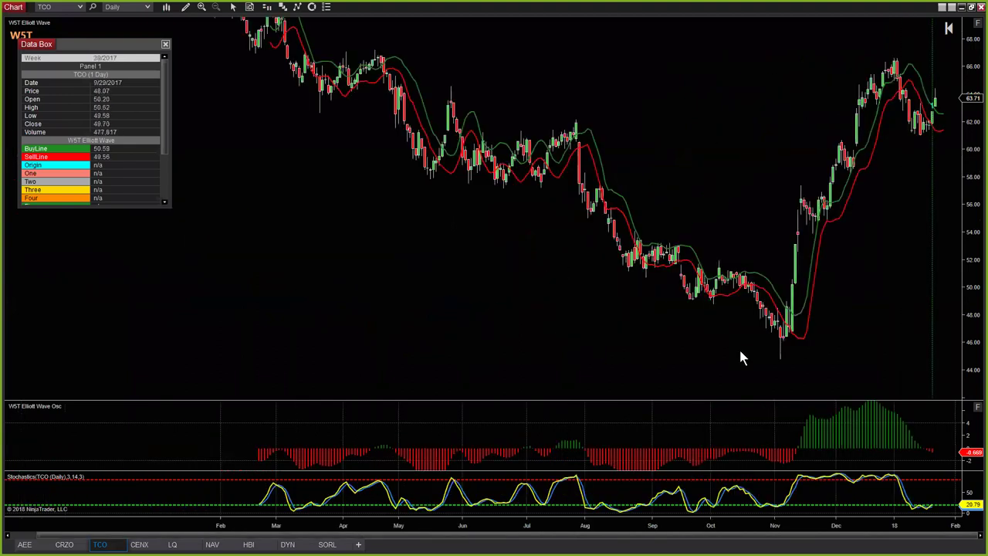
pyautogui.click(777, 365)
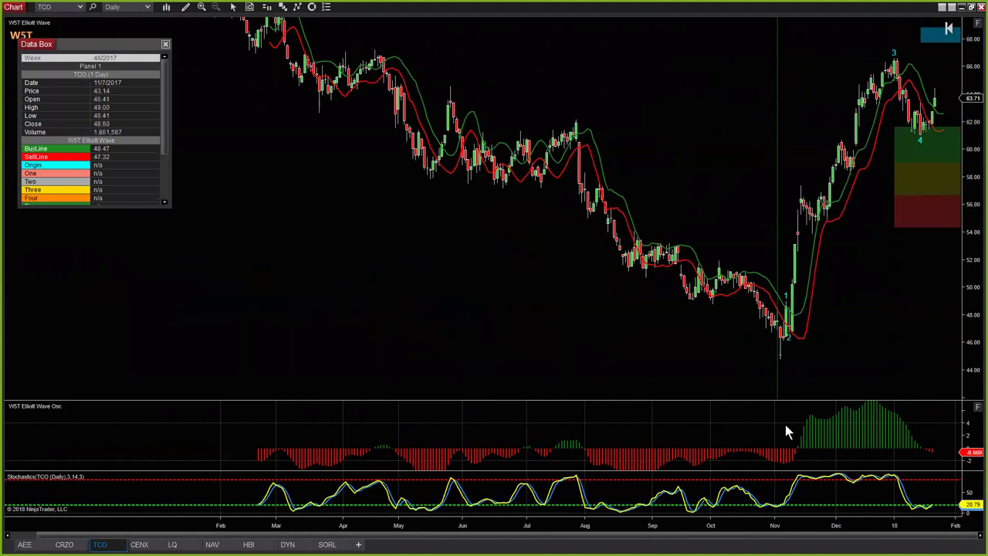
pyautogui.moveTo(811, 525); pyautogui.dragTo(496, 526)
pyautogui.moveTo(862, 352); pyautogui.dragTo(653, 376)
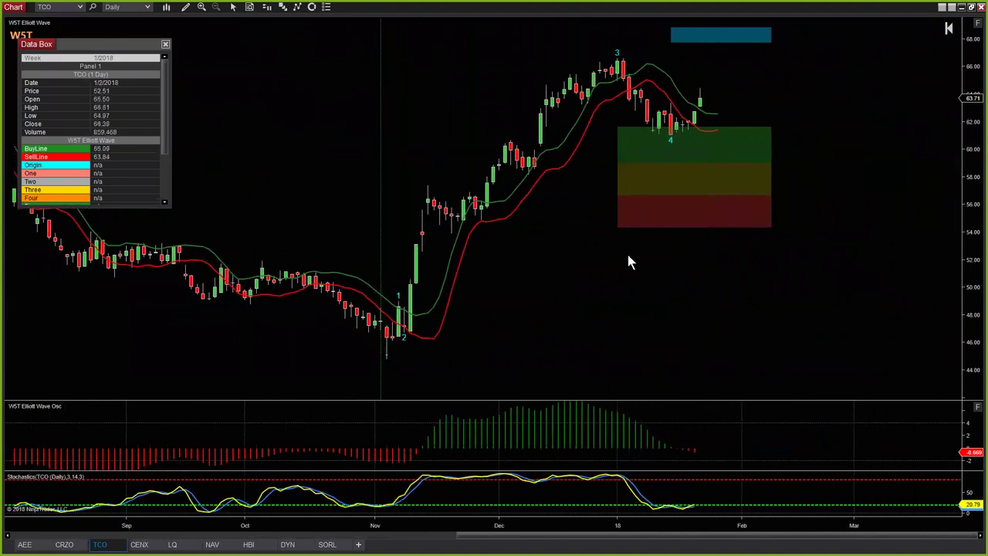
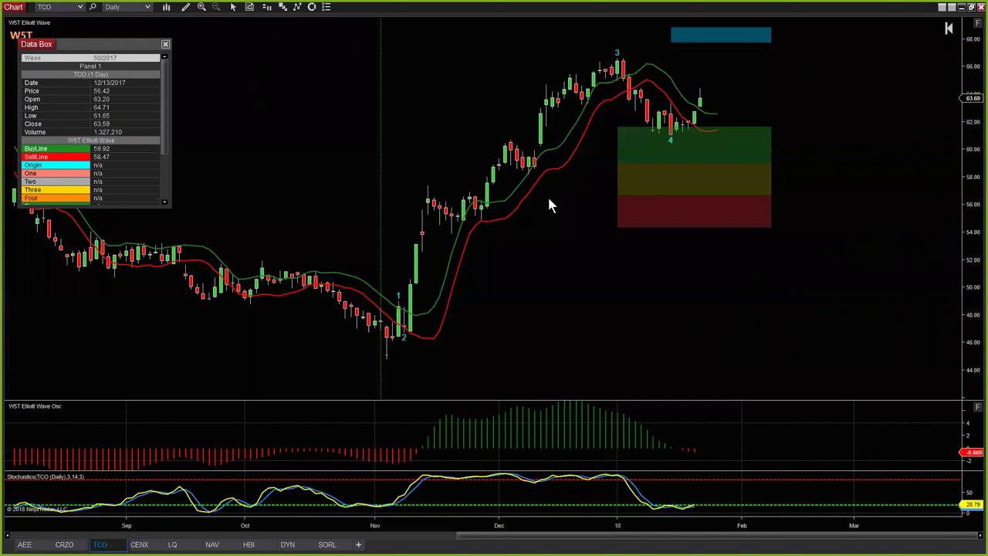
# - Change the daily chart's instrument to GPS and start the Elliott Wave count below the late August 2017 candles
pyautogui.click(45, 11)
pyautogui.write('GPS')
pyautogui.press('Return')
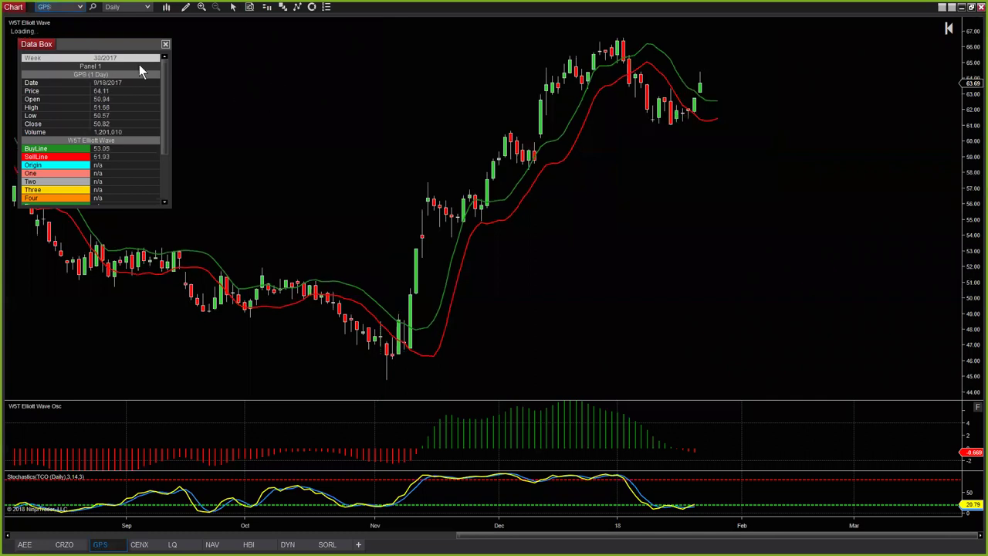
pyautogui.scroll(-5, 585, 320)
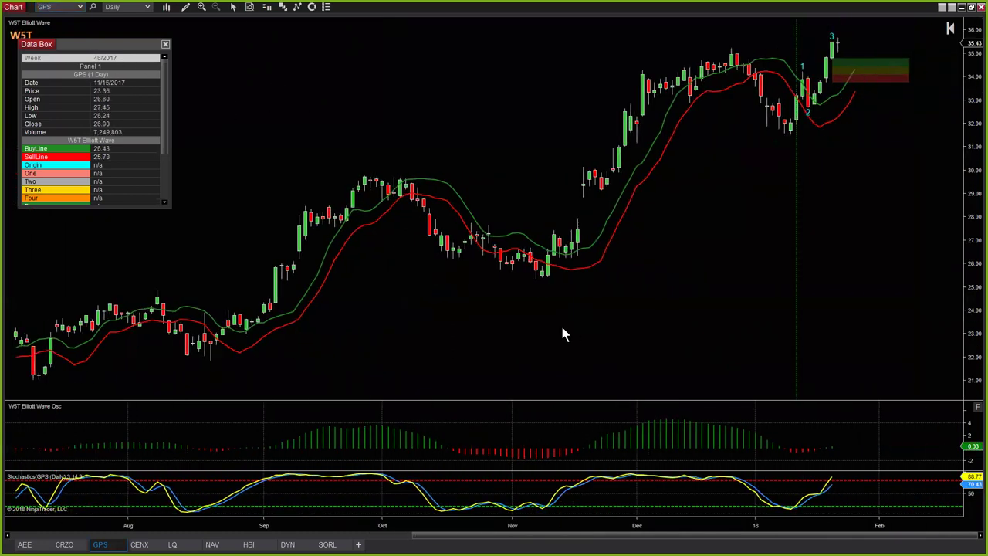
pyautogui.click(227, 378)
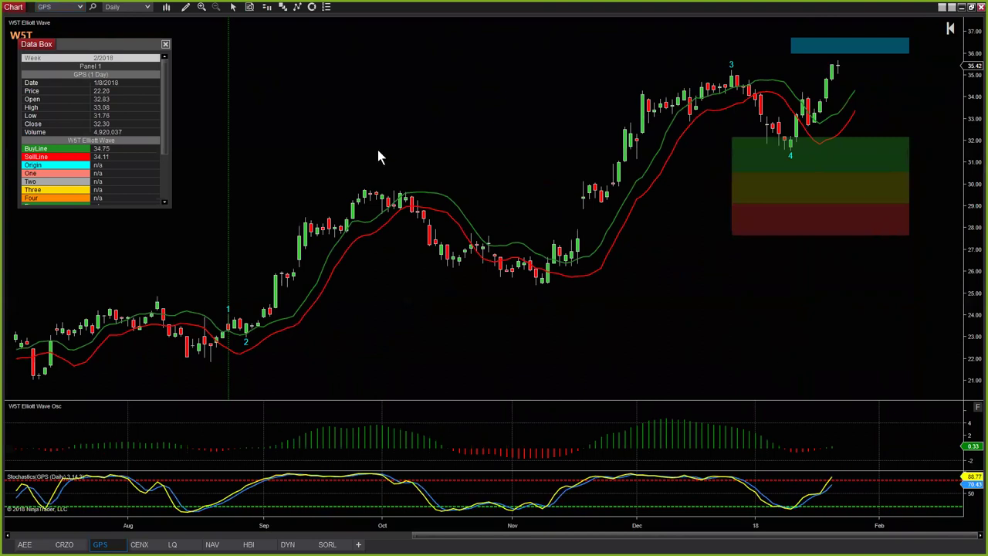
# - Change the daily chart's instrument to ENDP
pyautogui.click(48, 9)
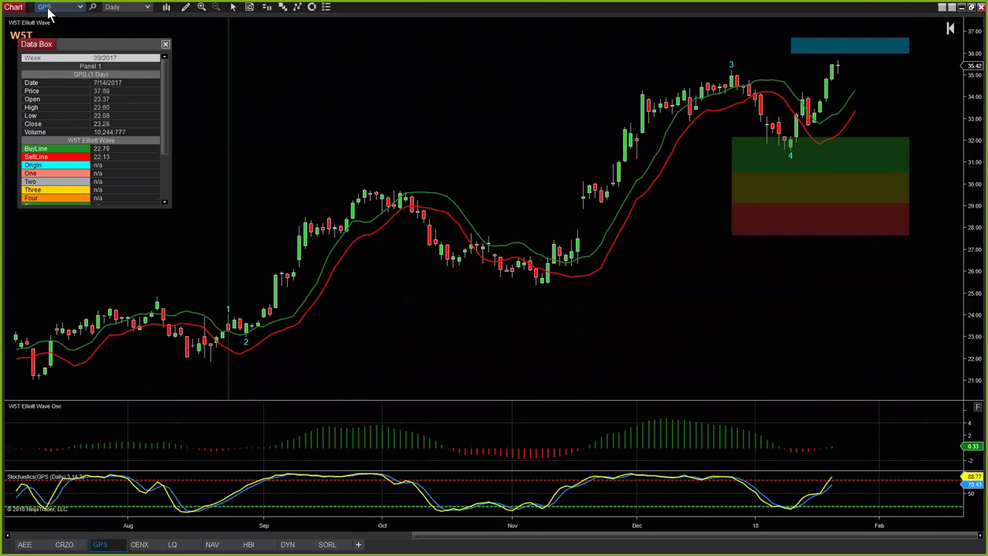
pyautogui.write('ENDP')
pyautogui.press('Return')
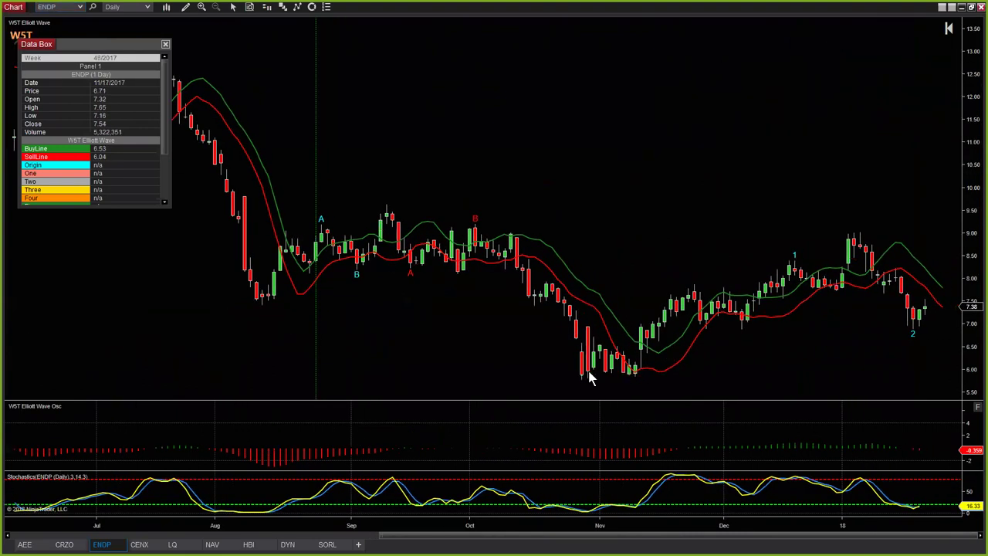
pyautogui.moveTo(589, 375); pyautogui.dragTo(552, 386)
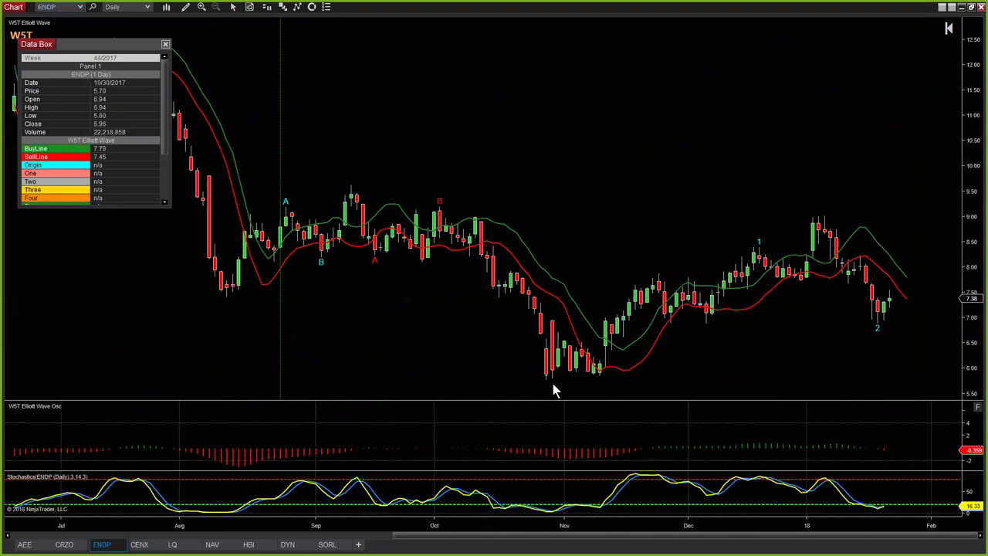
# - Try starting the ENDP Elliott Wave count at the late October and mid-November 2017 lows
pyautogui.click(552, 380)
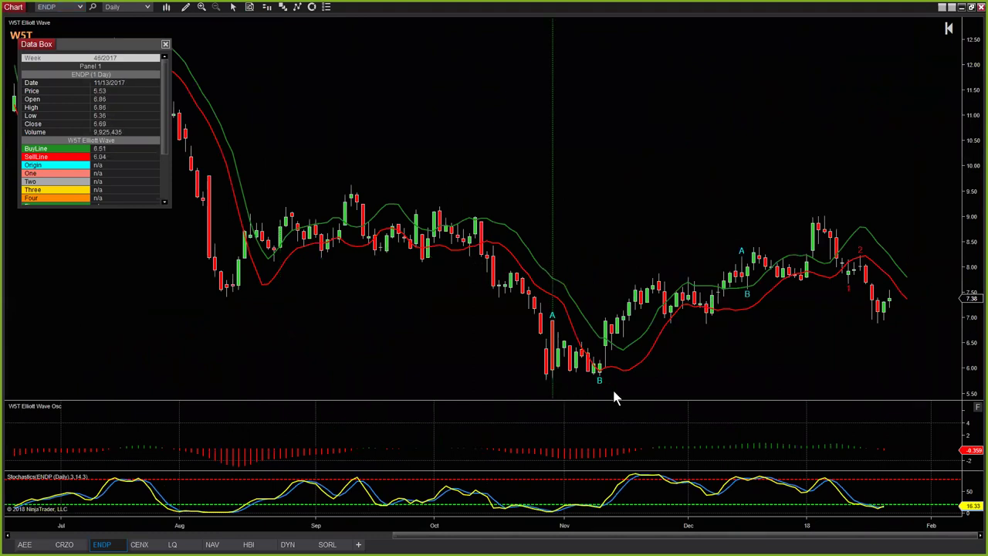
pyautogui.click(600, 390)
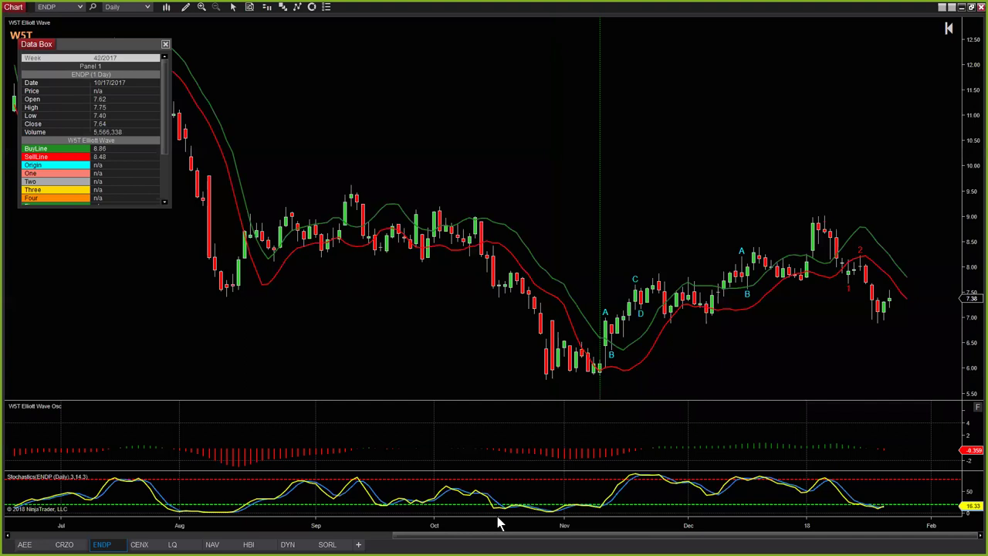
pyautogui.moveTo(505, 525); pyautogui.dragTo(595, 525)
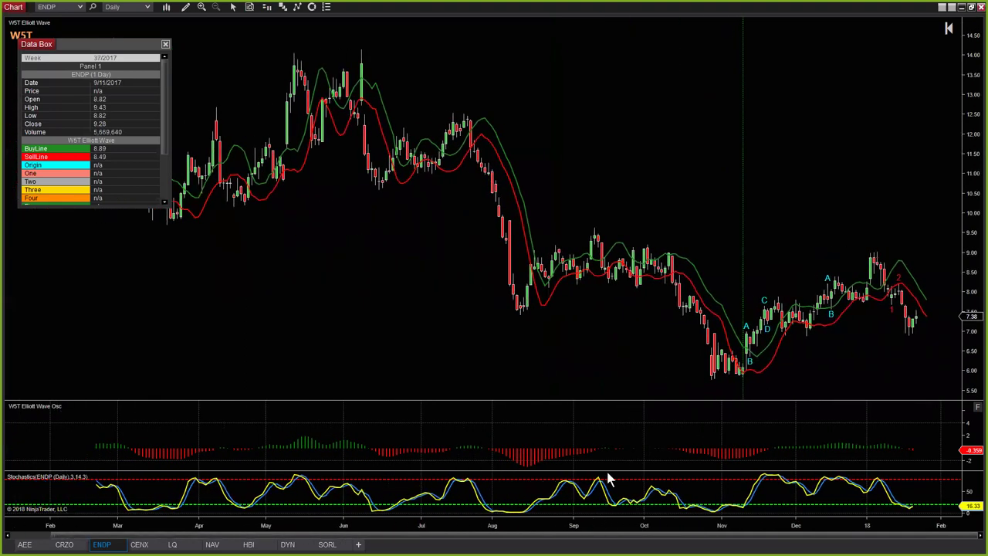
pyautogui.scroll(-5, 646, 368)
pyautogui.scroll(-2, 559, 365)
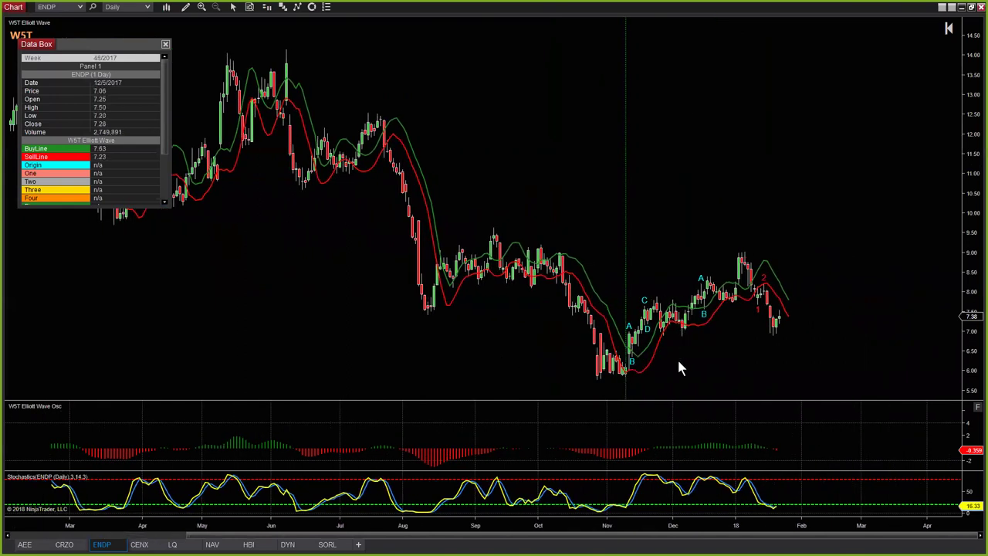
pyautogui.moveTo(668, 530); pyautogui.dragTo(514, 333)
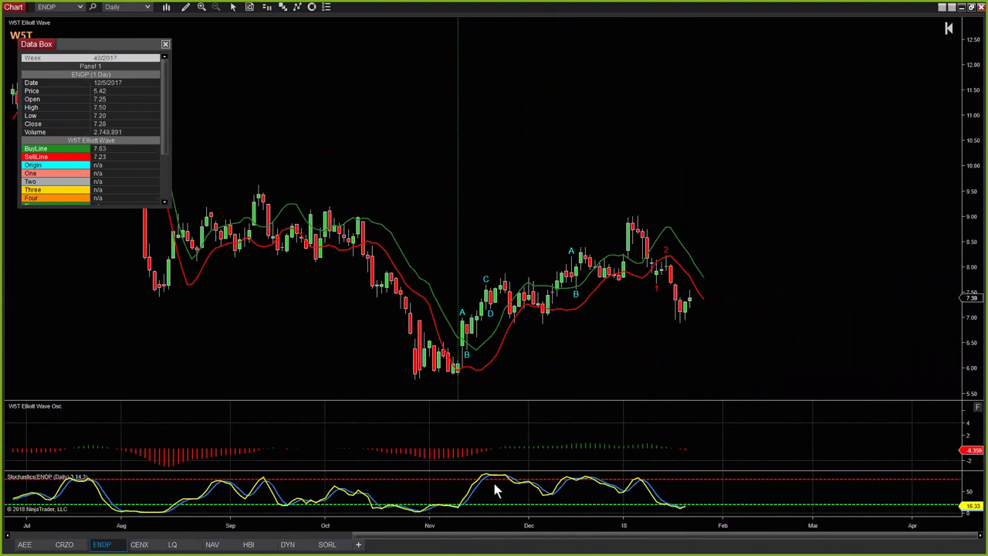
pyautogui.moveTo(457, 523); pyautogui.dragTo(630, 390)
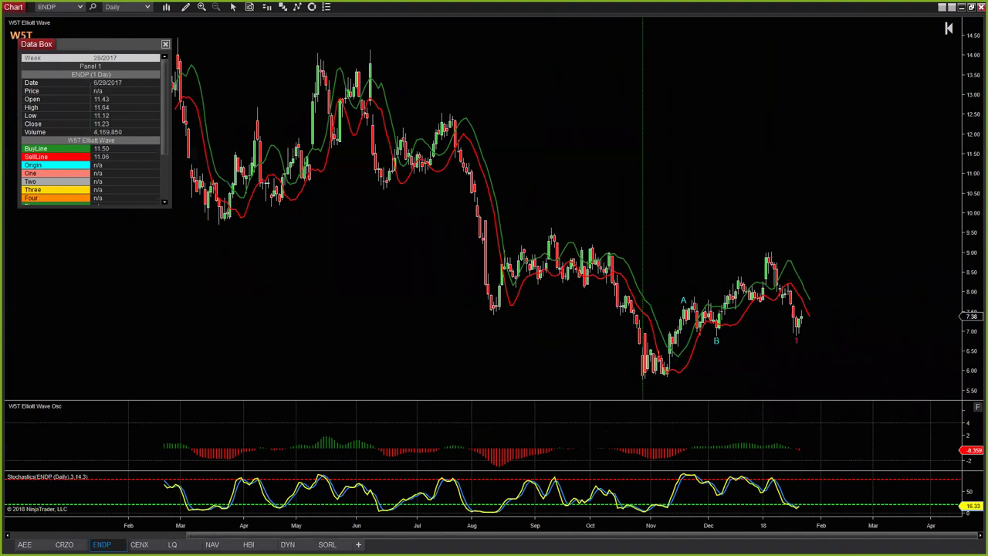
# - Start the ENDP Elliott Wave count at the price high around the end of February 2017
pyautogui.moveTo(426, 528); pyautogui.dragTo(432, 112)
pyautogui.click(402, 39)
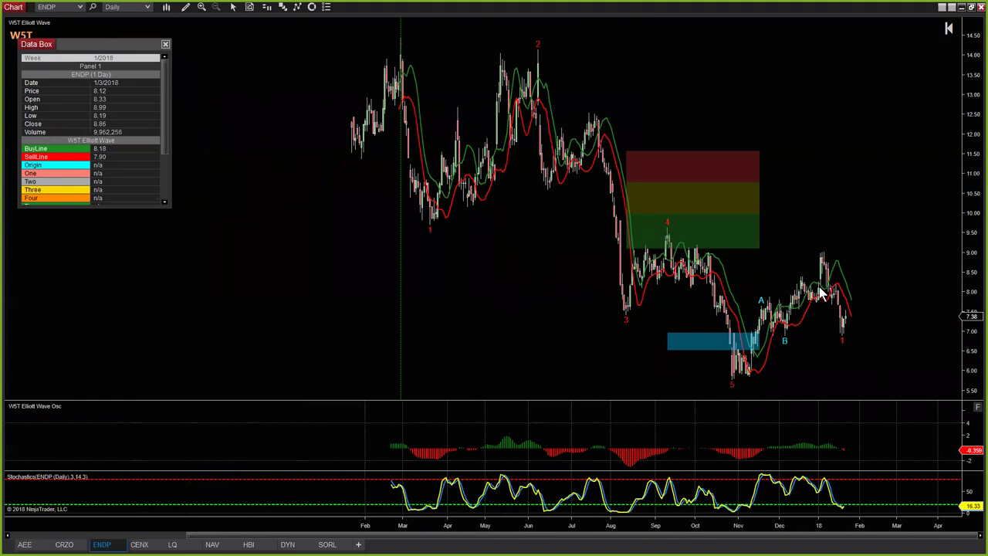
pyautogui.moveTo(845, 525); pyautogui.dragTo(854, 526)
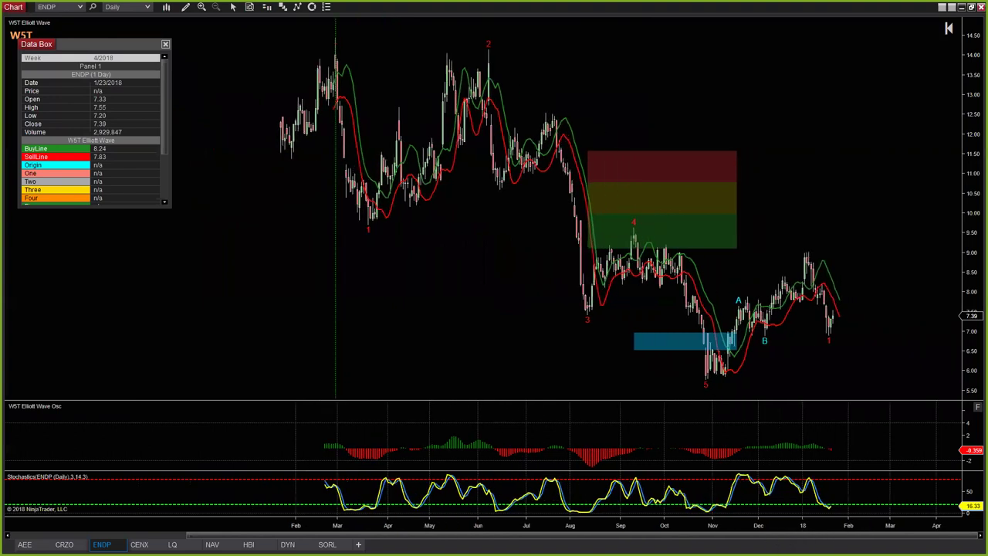
pyautogui.scroll(5, 658, 439)
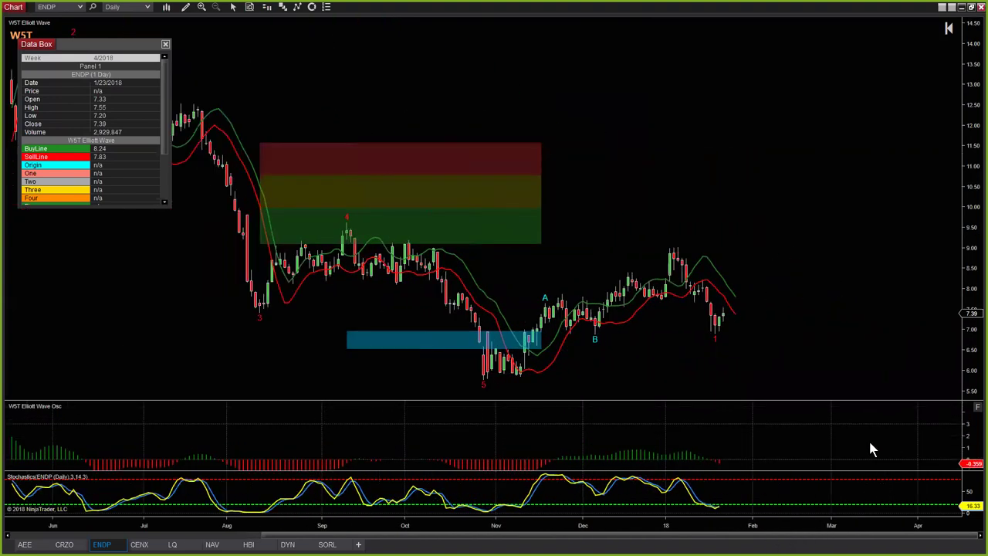
pyautogui.scroll(-1, 842, 459)
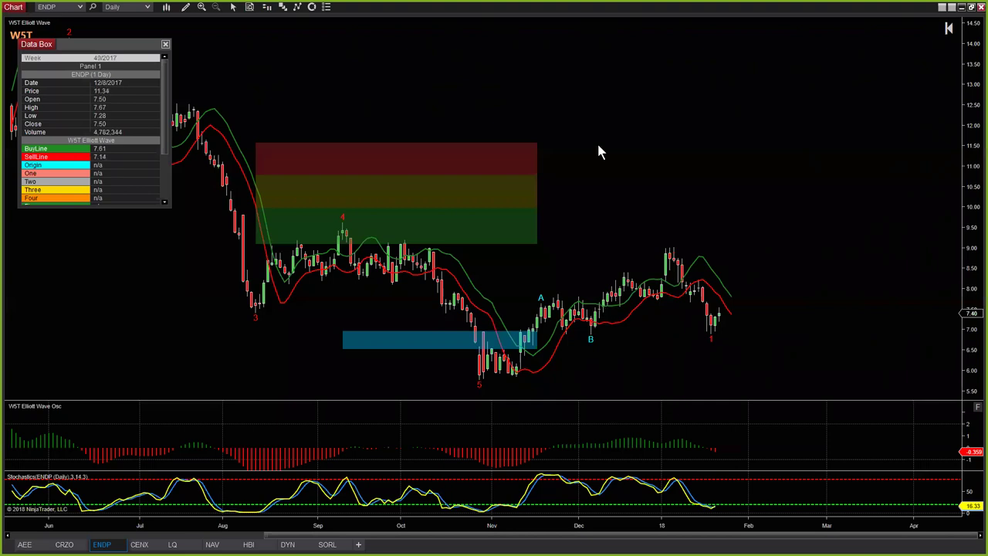
# - Change the daily ENDP chart's instrument to GPS
pyautogui.scroll(5, 610, 147)
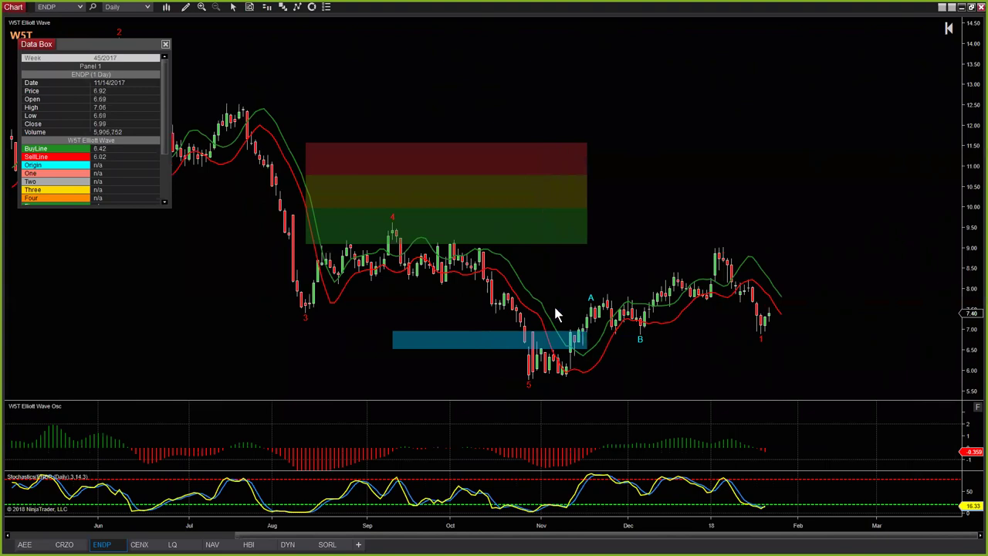
pyautogui.scroll(3, 384, 116)
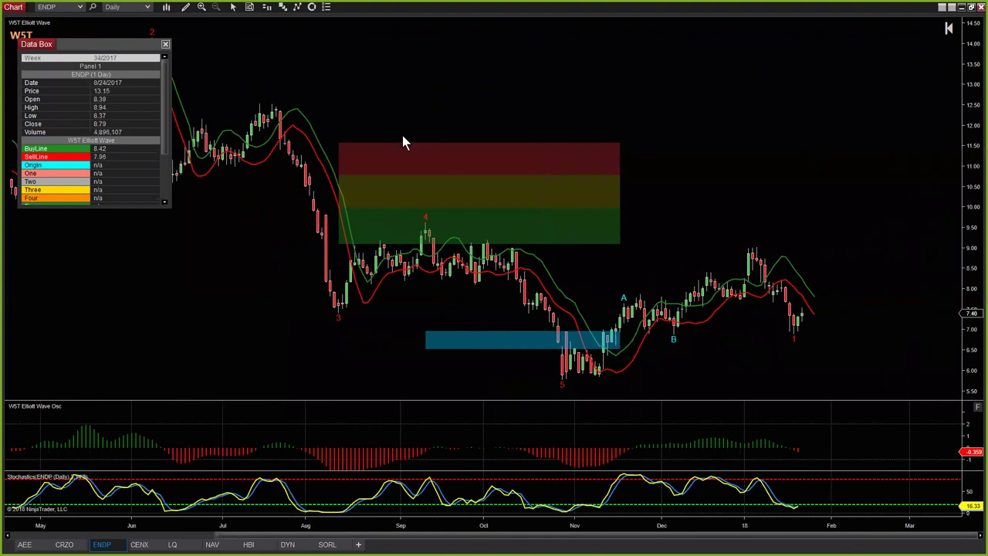
pyautogui.click(67, 8)
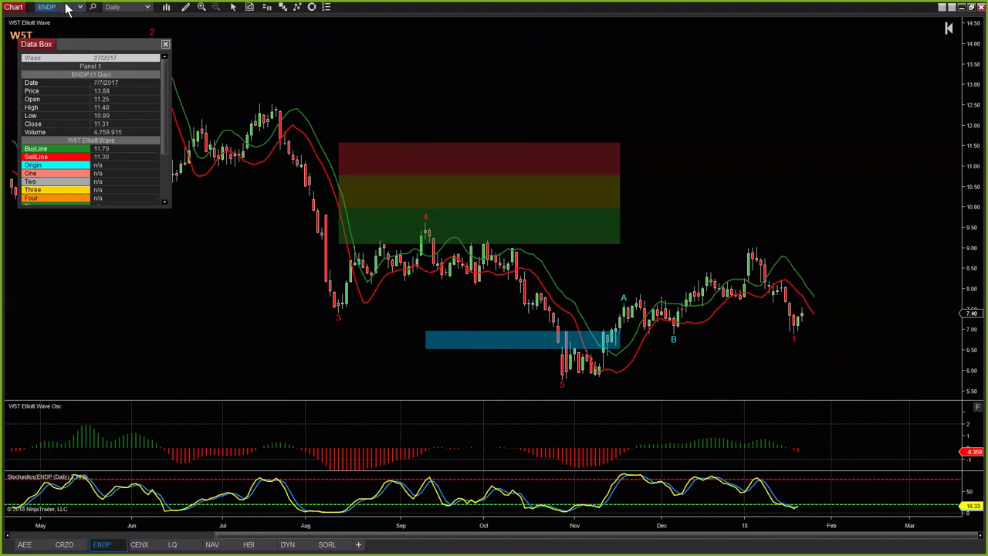
pyautogui.write('GPS')
pyautogui.press('Return')
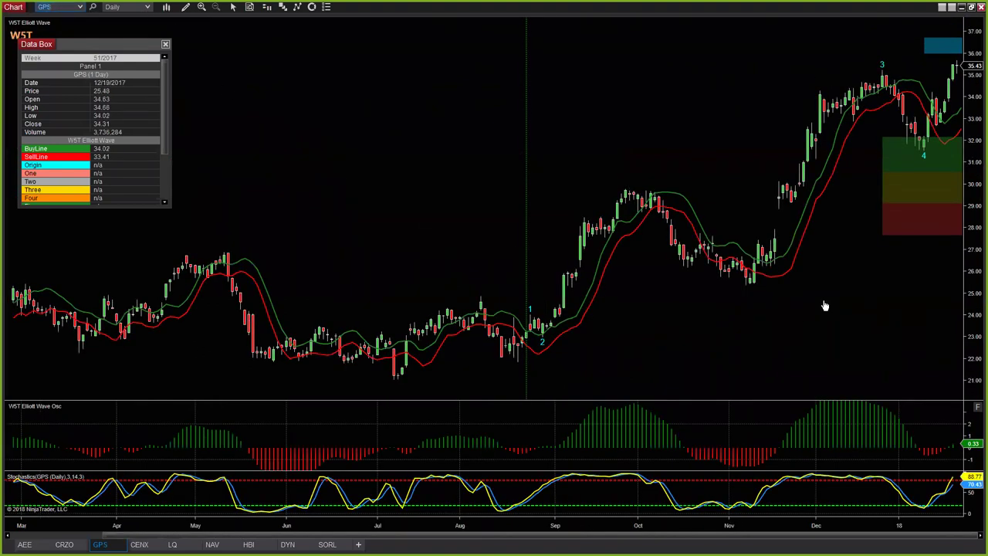
# - Increase the GPS daily data series' days to load beyond 365 so the chart covers more price history
pyautogui.moveTo(786, 529); pyautogui.dragTo(885, 226)
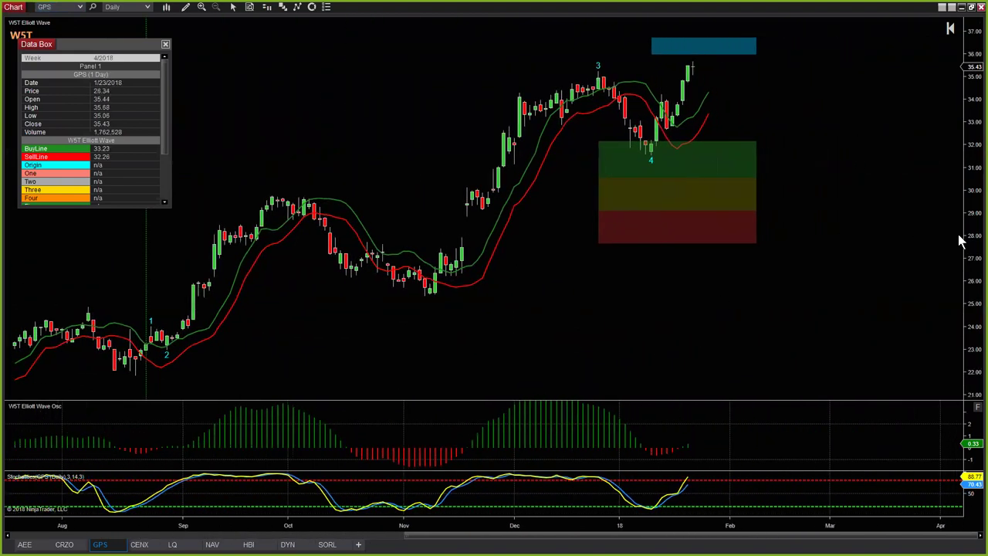
pyautogui.moveTo(973, 258); pyautogui.dragTo(975, 236)
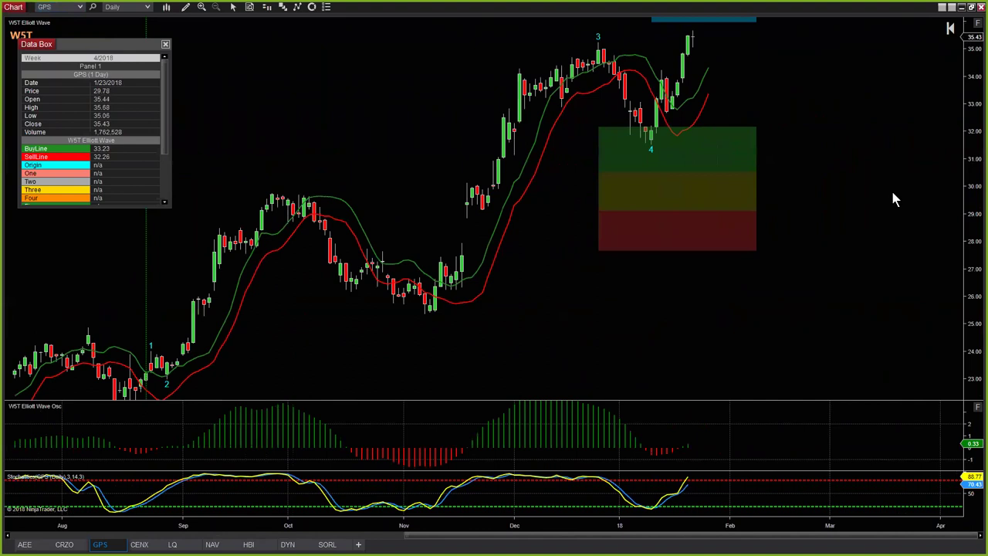
pyautogui.moveTo(877, 241); pyautogui.dragTo(867, 299)
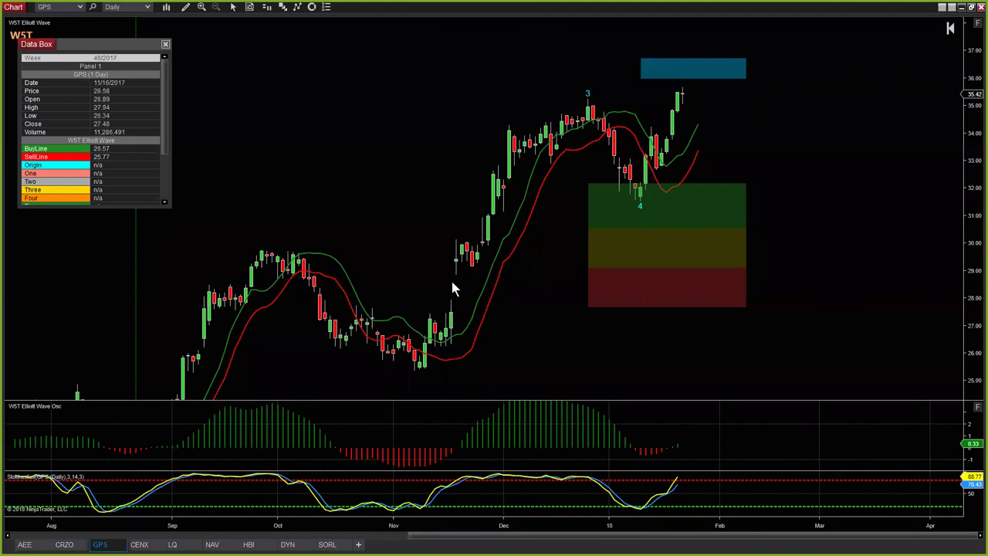
pyautogui.moveTo(392, 528); pyautogui.dragTo(550, 457)
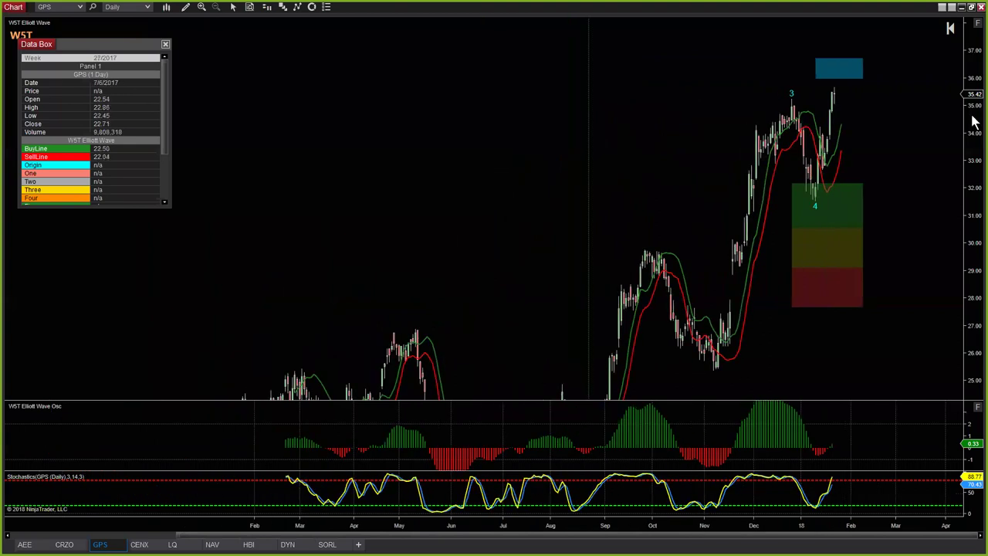
pyautogui.moveTo(957, 213); pyautogui.dragTo(883, 286)
pyautogui.scroll(-2, 750, 319)
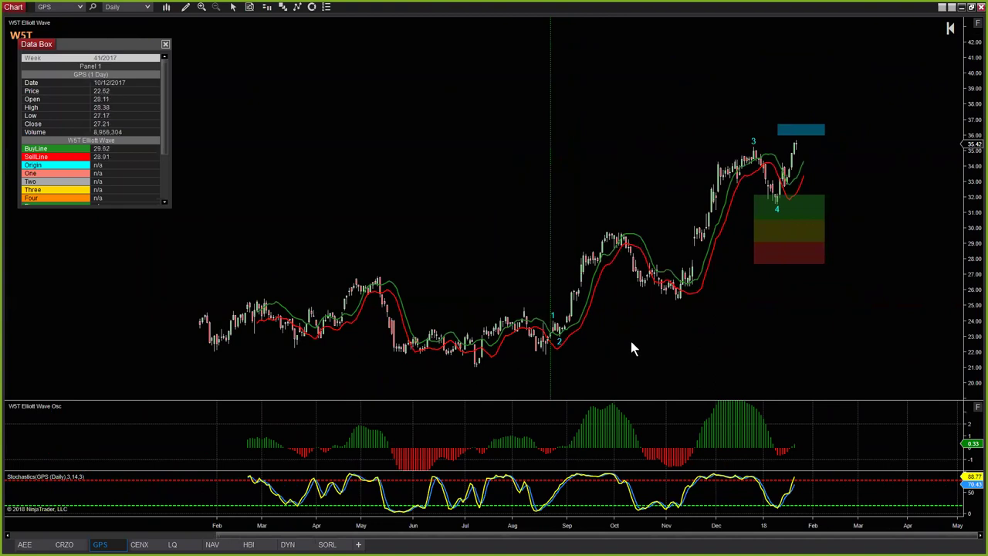
pyautogui.rightClick(636, 114)
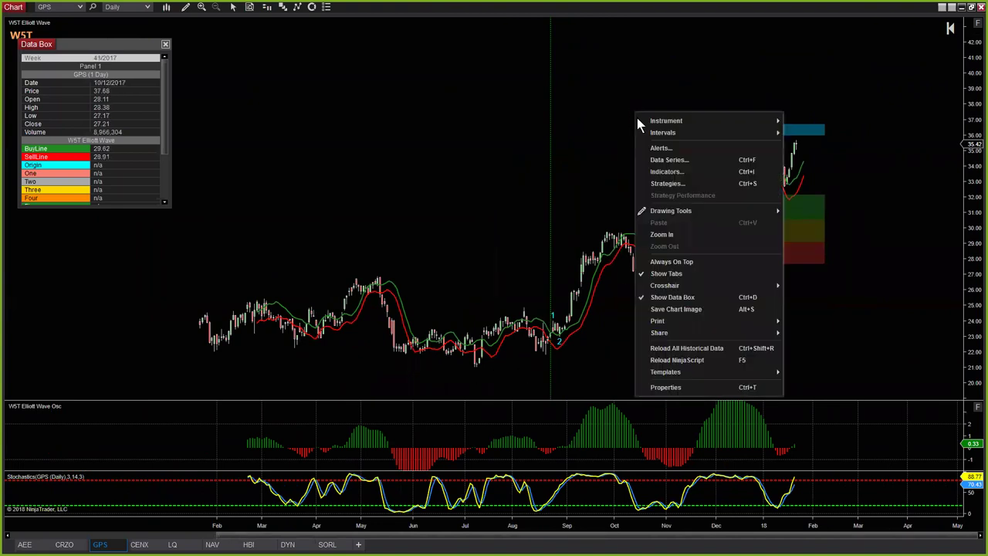
pyautogui.click(680, 161)
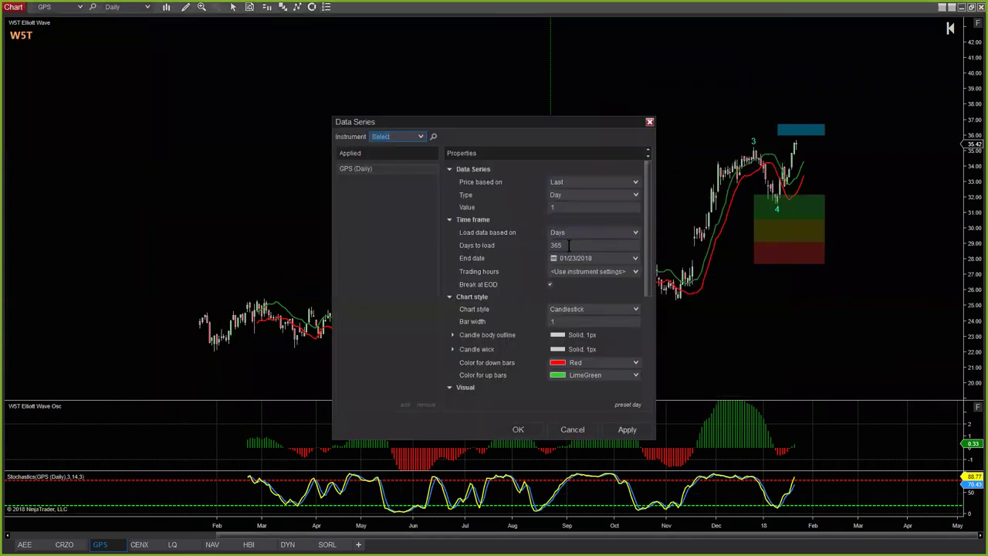
pyautogui.click(569, 245)
pyautogui.moveTo(568, 244); pyautogui.dragTo(540, 251)
pyautogui.press('Return')
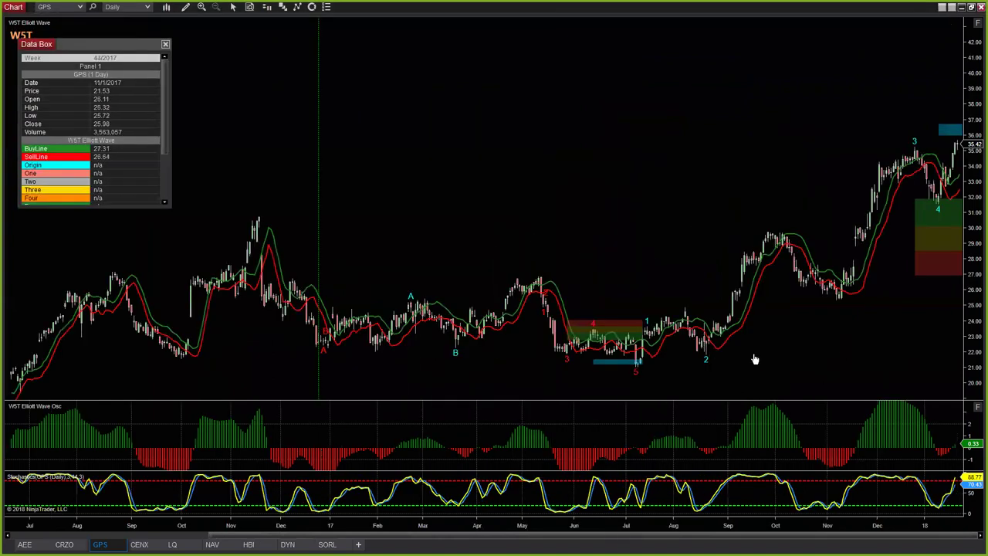
# - Examine the reloaded GPS Elliott Wave count, especially waves 3 and 4, the coloured pullback zones and the blue target zone
pyautogui.scroll(-5, 754, 360)
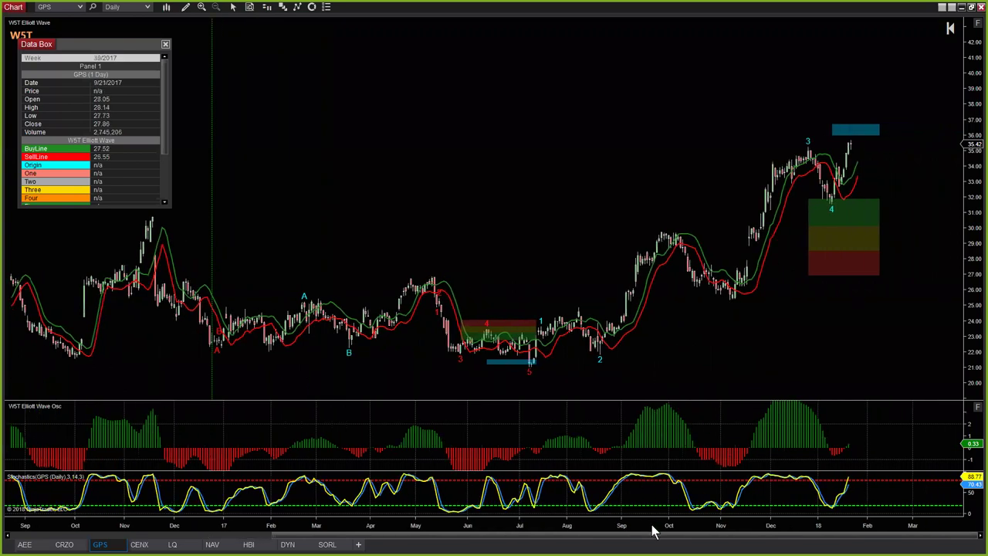
pyautogui.moveTo(654, 525); pyautogui.dragTo(583, 530)
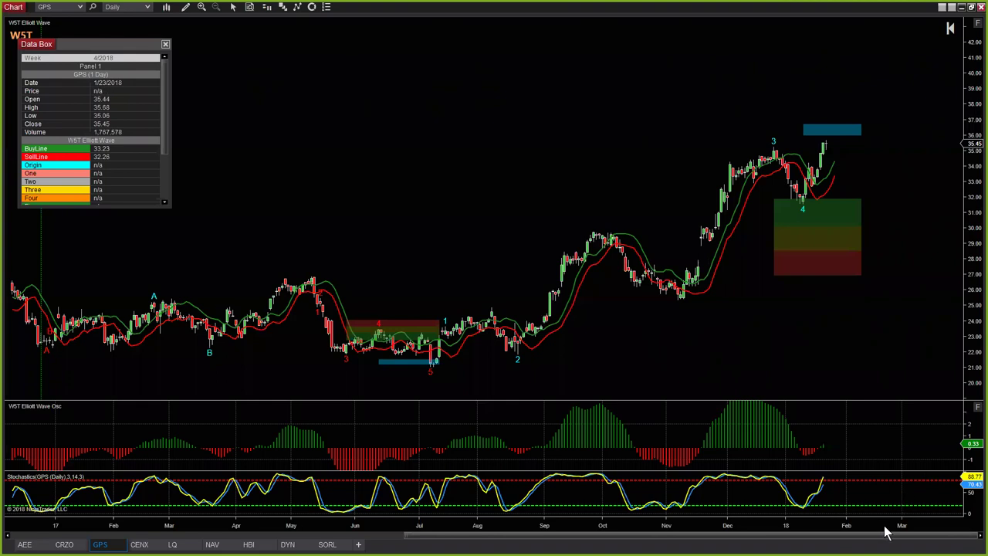
pyautogui.scroll(3, 816, 533)
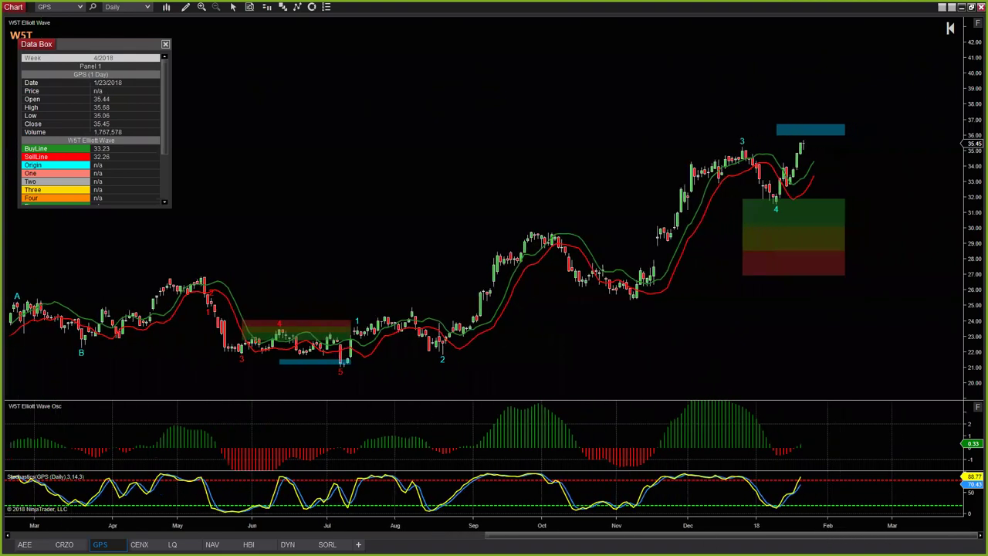
pyautogui.scroll(2, 816, 534)
pyautogui.moveTo(971, 264); pyautogui.dragTo(837, 231)
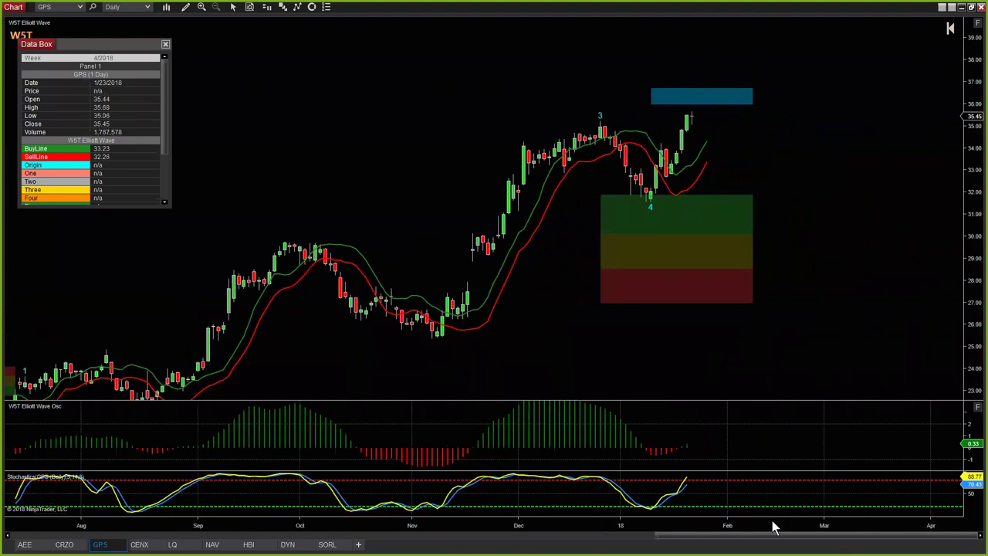
pyautogui.scroll(2, 773, 523)
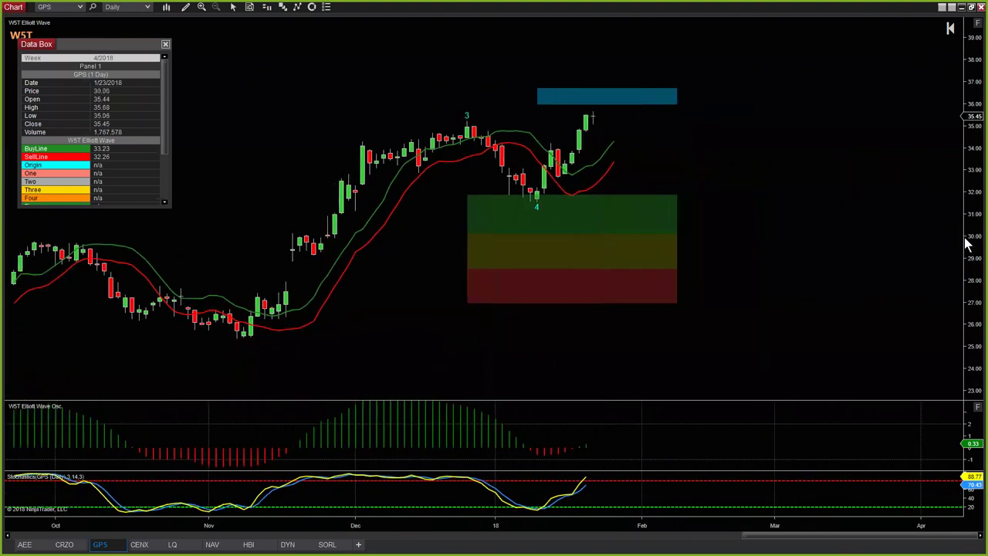
pyautogui.moveTo(973, 247); pyautogui.dragTo(952, 194)
pyautogui.moveTo(878, 190); pyautogui.dragTo(855, 177)
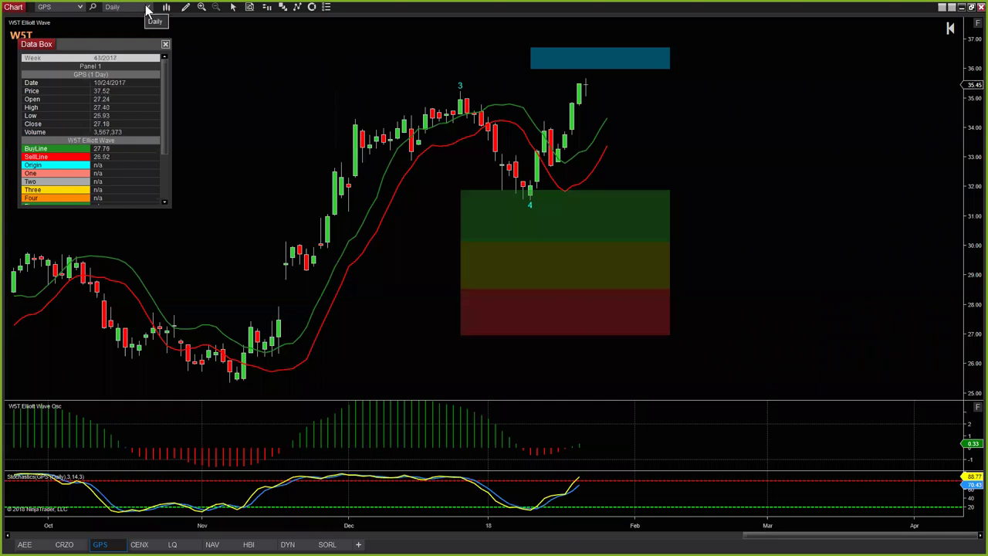
# - Change the daily GPS chart's instrument to CENX
pyautogui.click(81, 9)
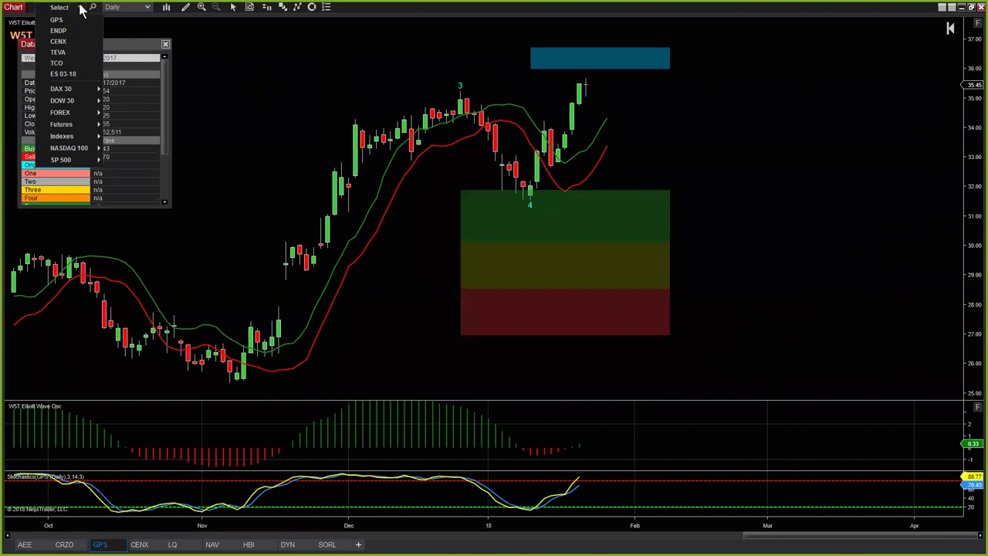
pyautogui.click(198, 36)
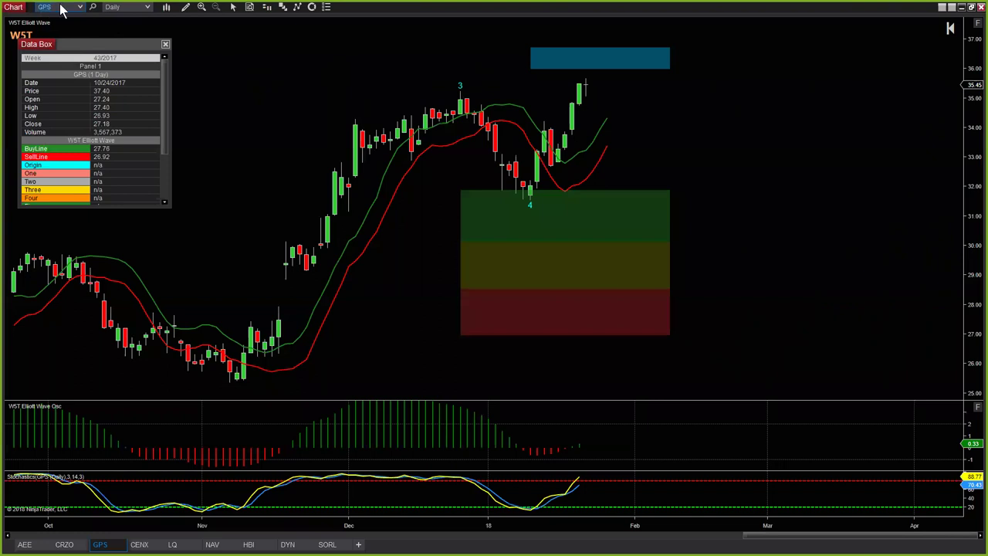
pyautogui.write('CENX')
pyautogui.press('Return')
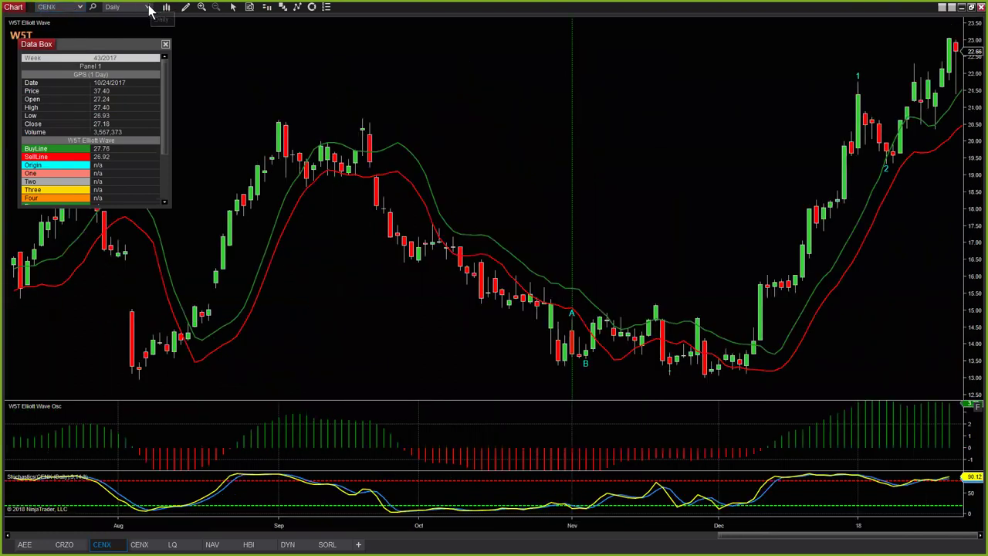
# - Switch the CENX chart to a one-week interval and start the Elliott Wave count at the early 2016 low
pyautogui.click(152, 8)
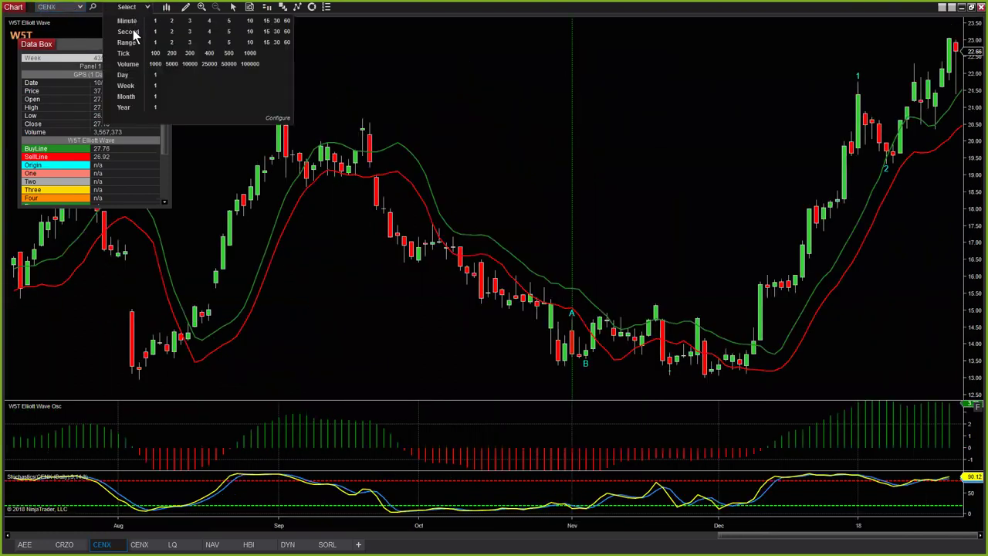
pyautogui.click(155, 86)
pyautogui.moveTo(801, 267); pyautogui.dragTo(585, 336)
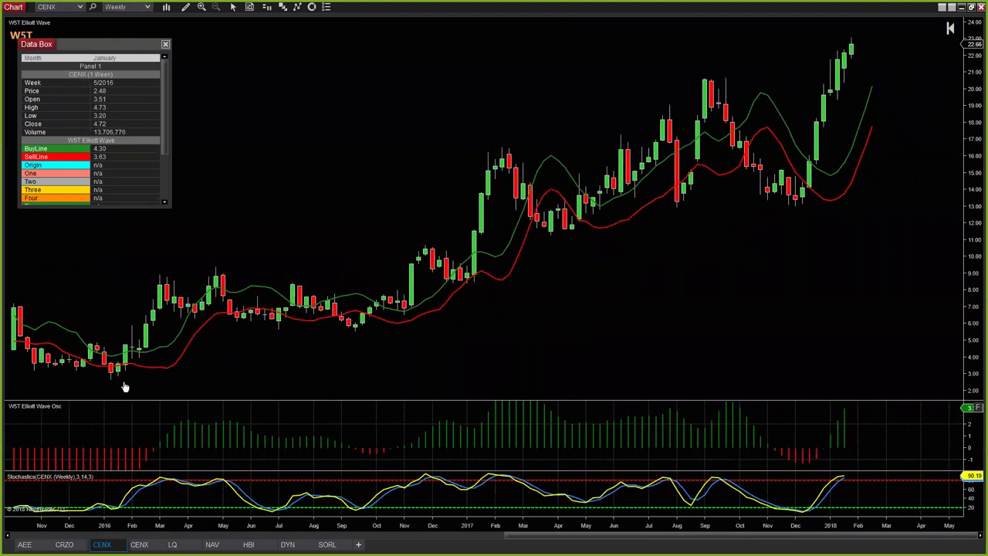
pyautogui.click(124, 381)
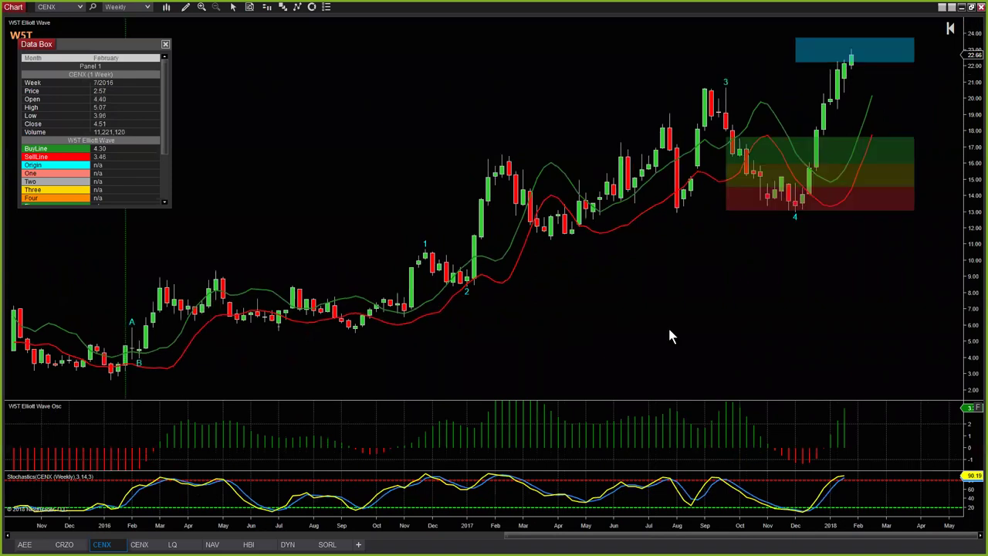
# - Draw a horizontal line at about 16 on the weekly CENX chart, near the December 2017 breakout candle after wave 4
pyautogui.scroll(-3, 668, 326)
pyautogui.moveTo(756, 523); pyautogui.dragTo(150, 18)
pyautogui.click(185, 10)
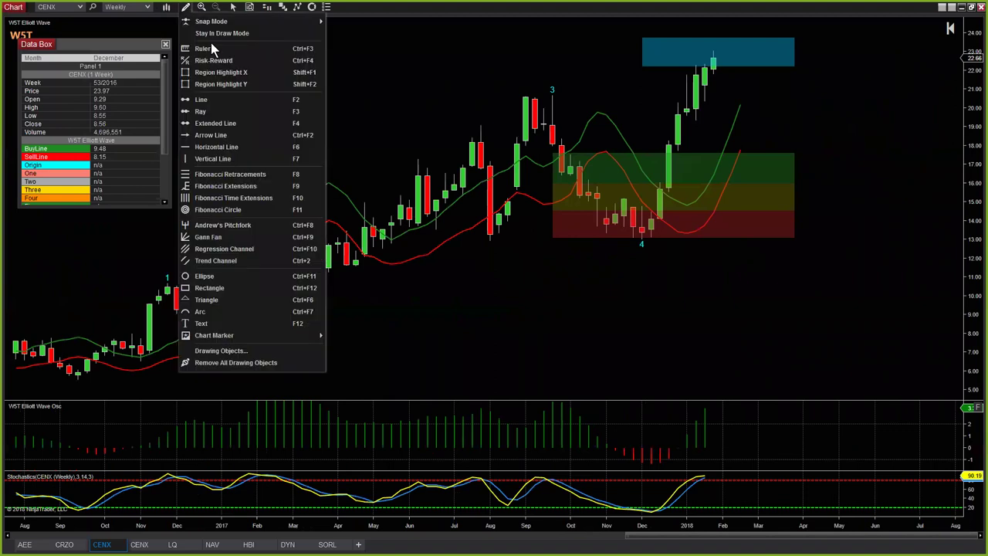
pyautogui.click(216, 152)
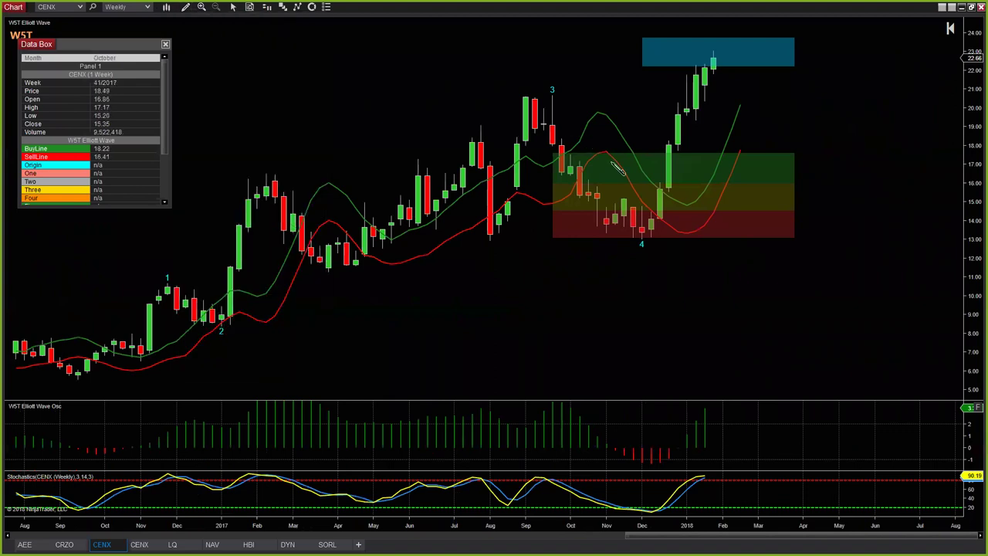
pyautogui.click(659, 182)
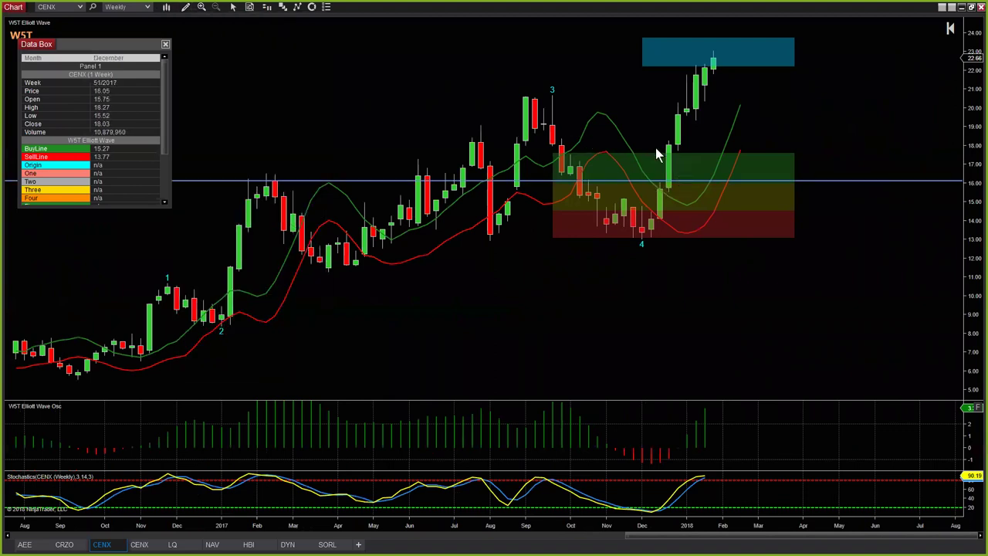
# - Draw a second horizontal line at about 19.2, just below the early January 2018 candles
pyautogui.click(185, 8)
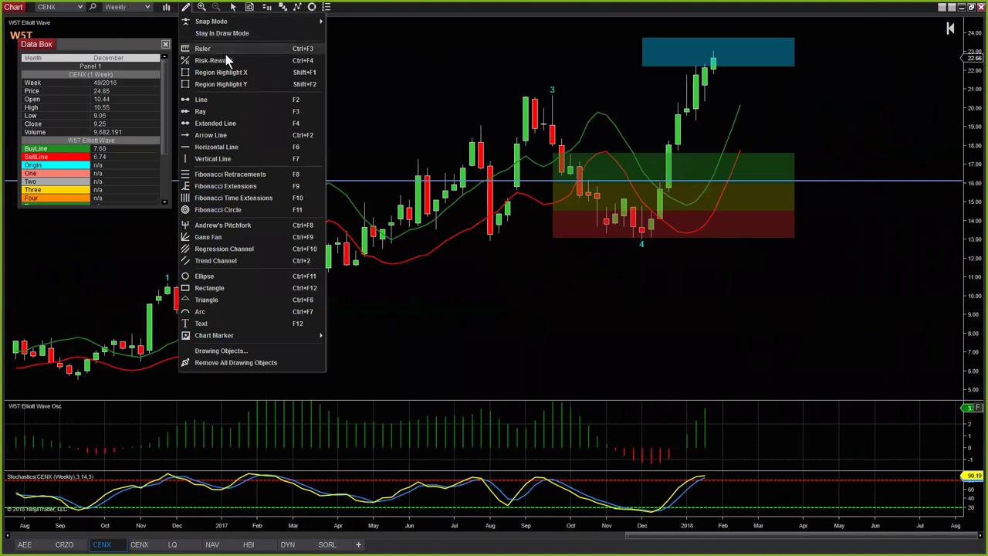
pyautogui.click(579, 120)
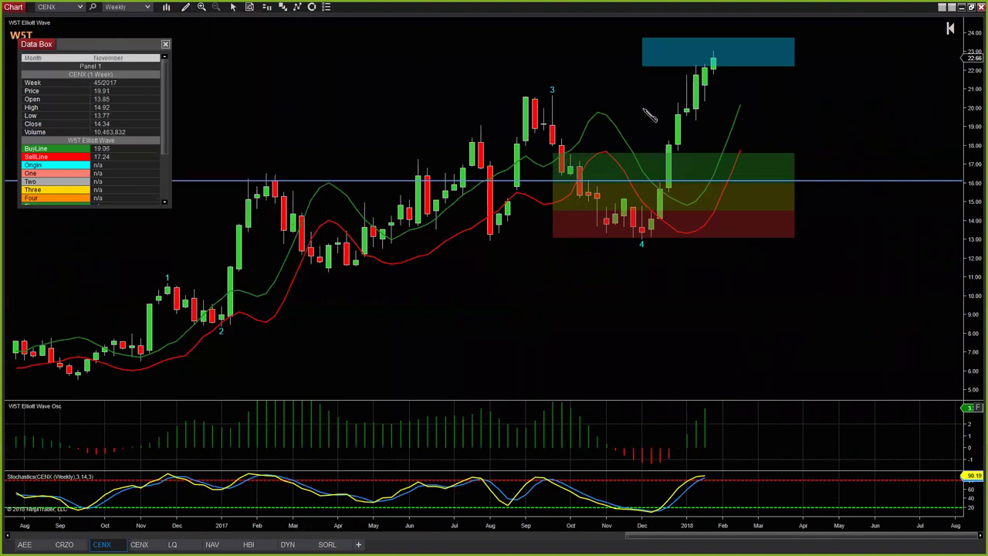
pyautogui.click(697, 123)
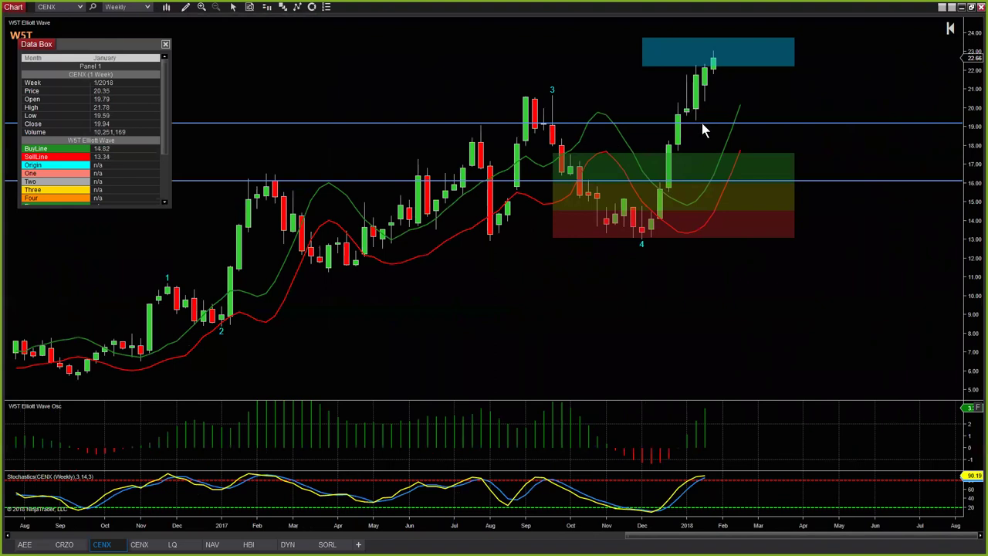
# - Move the second horizontal line up to about 20.2, up again to about 21.6, and finally down to about 12.9, just below wave 4
pyautogui.click(705, 122)
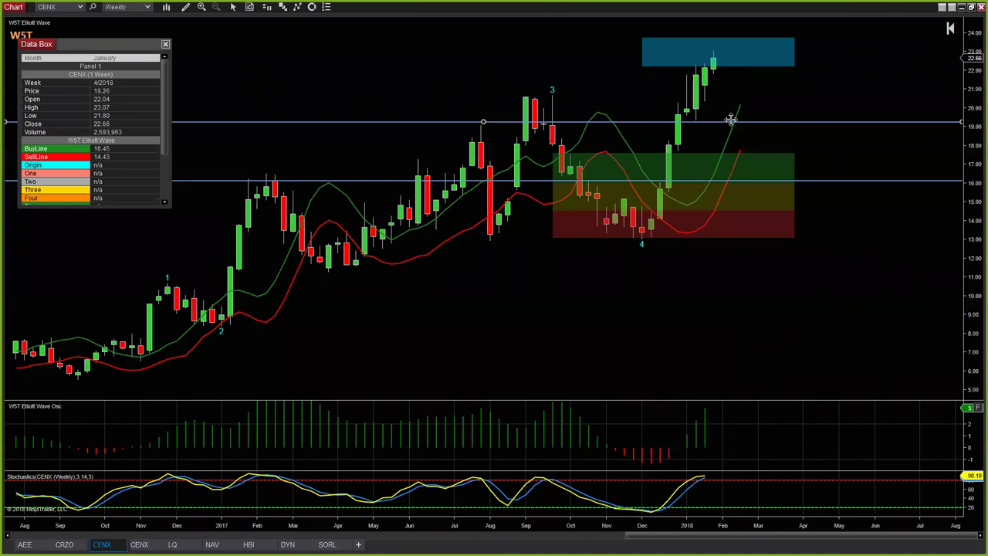
pyautogui.moveTo(731, 121); pyautogui.dragTo(732, 103)
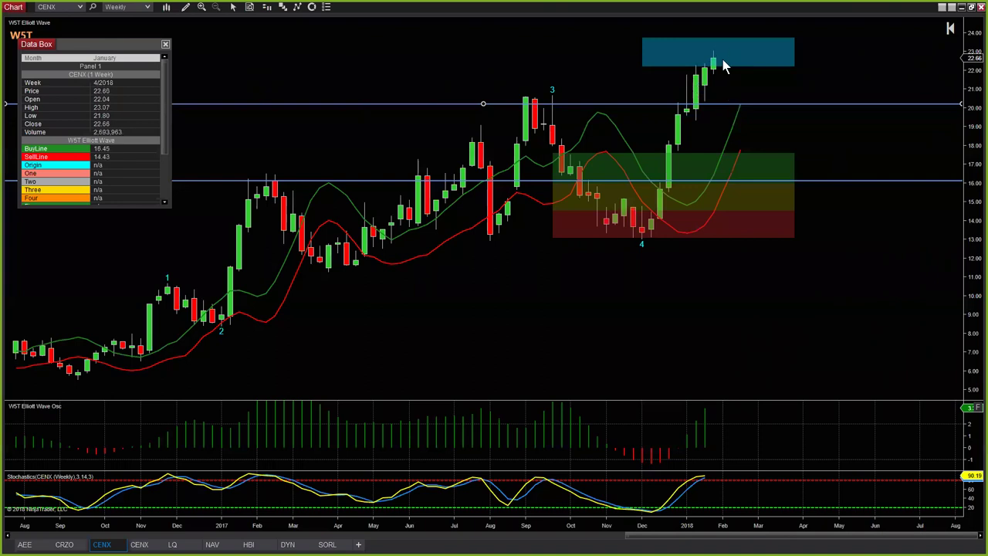
pyautogui.moveTo(727, 98); pyautogui.dragTo(732, 76)
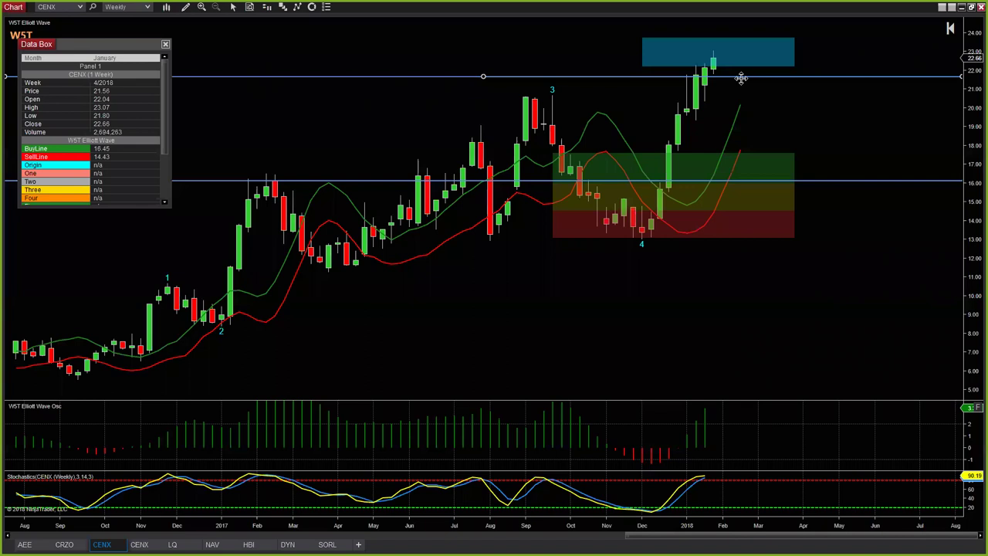
pyautogui.moveTo(734, 77)
pyautogui.mouseDown()
pyautogui.moveTo(731, 122)
pyautogui.moveTo(695, 119)
pyautogui.moveTo(729, 76)
pyautogui.mouseUp()
pyautogui.moveTo(739, 75); pyautogui.dragTo(750, 241)
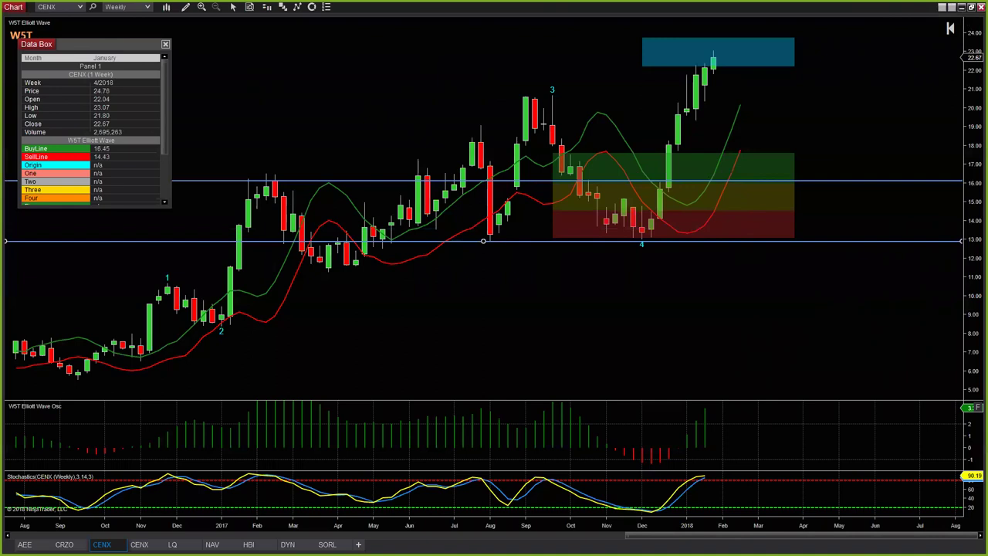
# - Minimise the CENX chart window and return to the thinkorswim window with the TCO chart
pyautogui.click(962, 8)
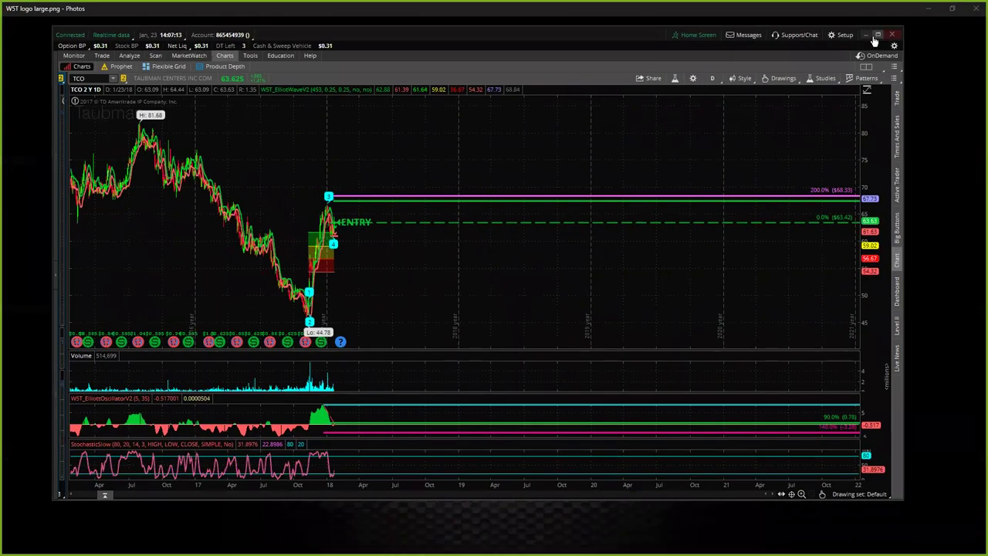
# - Maximise the thinkorswim window showing the TCO chart
pyautogui.click(878, 34)
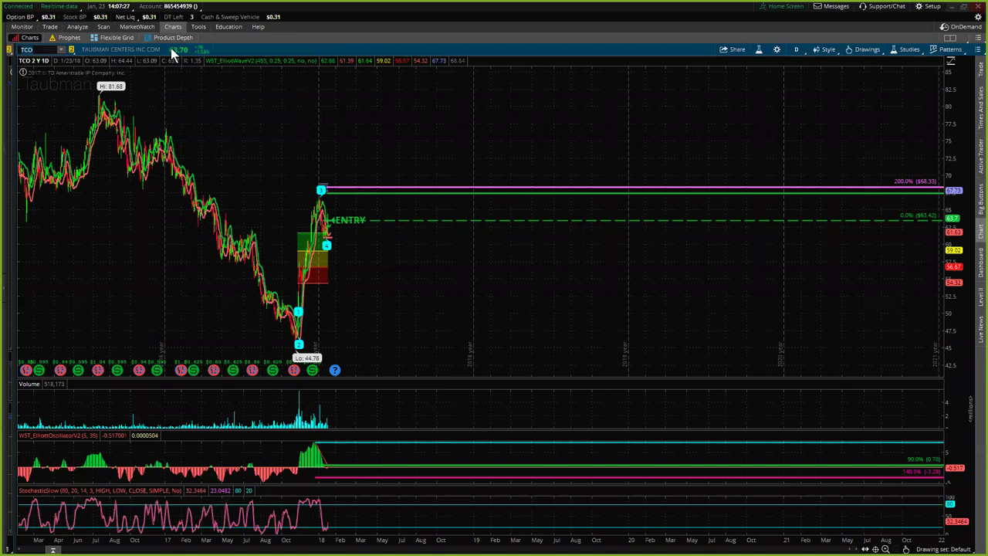
pyautogui.write('ES')
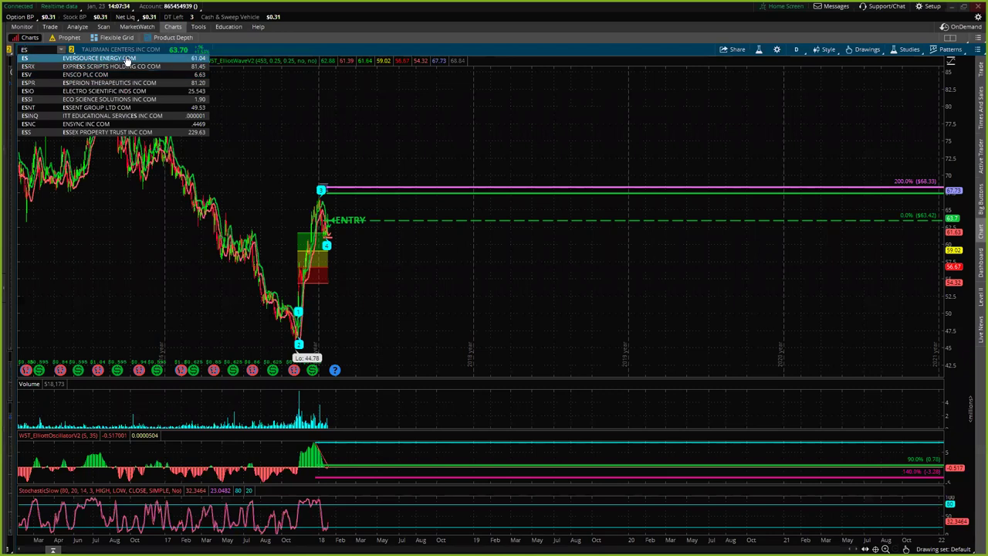
pyautogui.write('H')
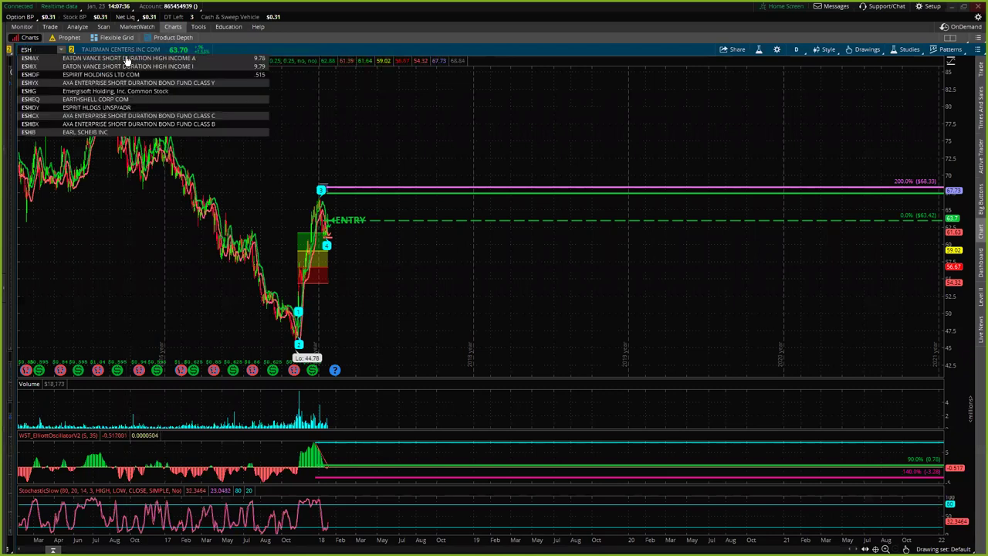
pyautogui.write('18')
pyautogui.press('Return')
pyautogui.press('BackSpace')
pyautogui.press('BackSpace')
pyautogui.press('BackSpace')
pyautogui.press('BackSpace')
pyautogui.press('BackSpace')
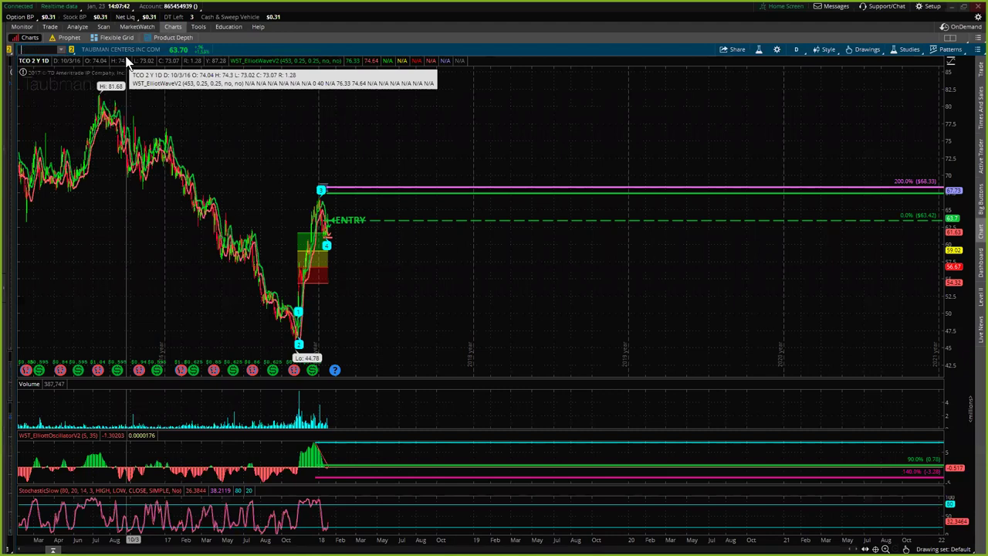
# - Load the E-mini S&P 500 futures symbol /ES into the chart
pyautogui.write('/ES')
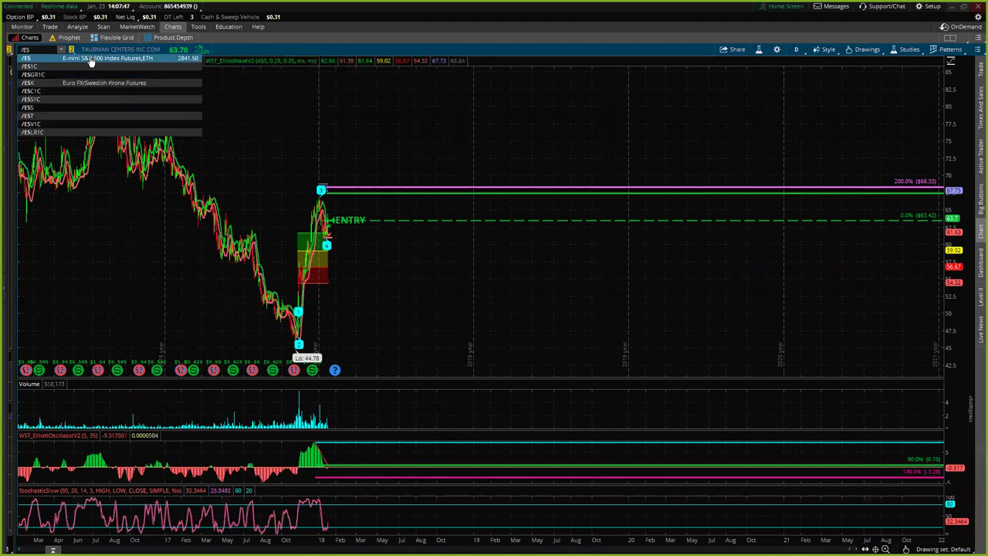
pyautogui.click(92, 61)
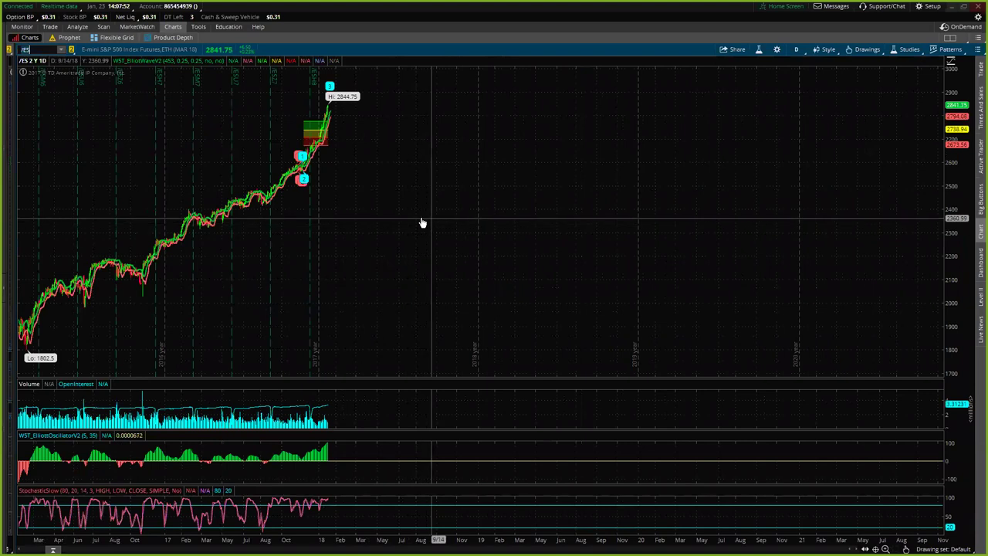
pyautogui.moveTo(412, 198)
pyautogui.mouseDown()
pyautogui.moveTo(482, 202)
pyautogui.moveTo(426, 199)
pyautogui.mouseUp()
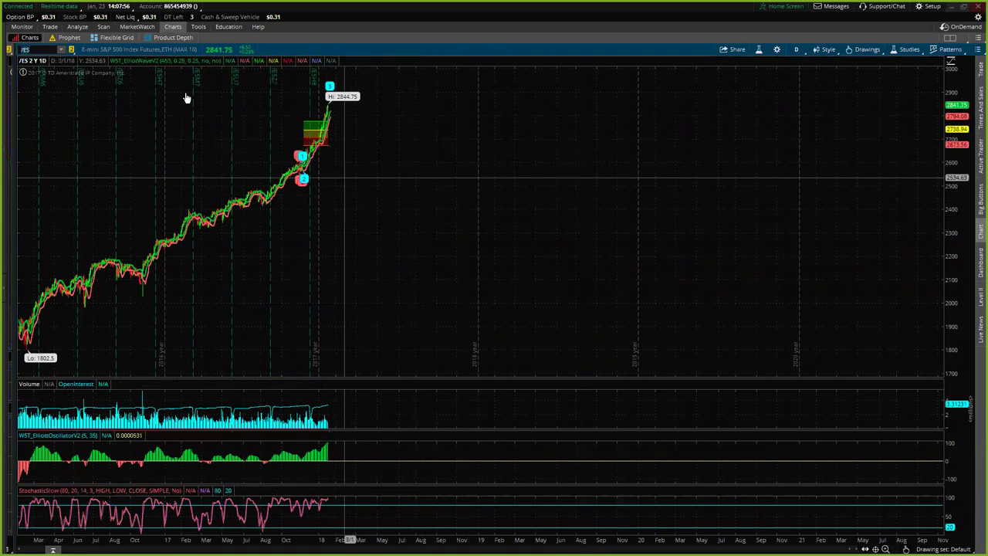
pyautogui.rightClick(427, 192)
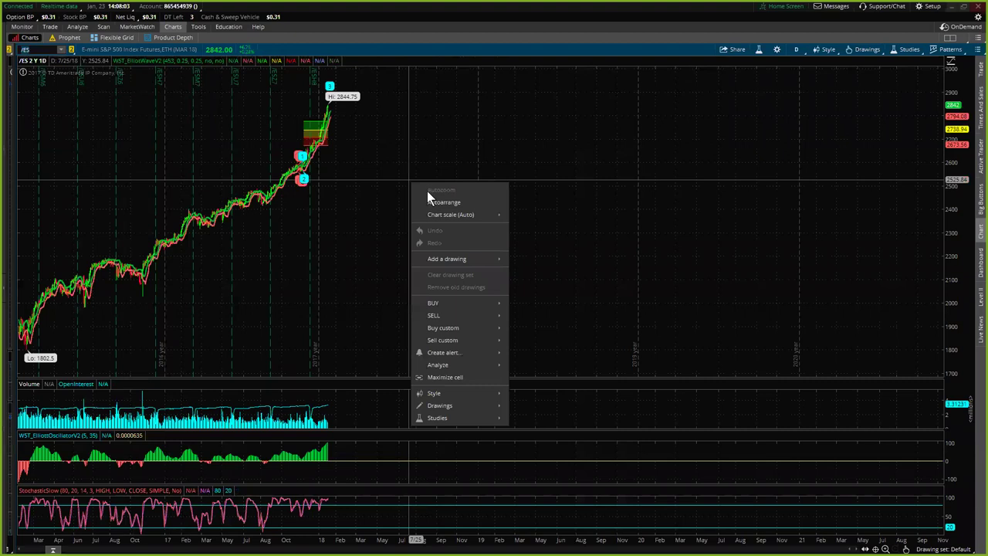
pyautogui.click(393, 145)
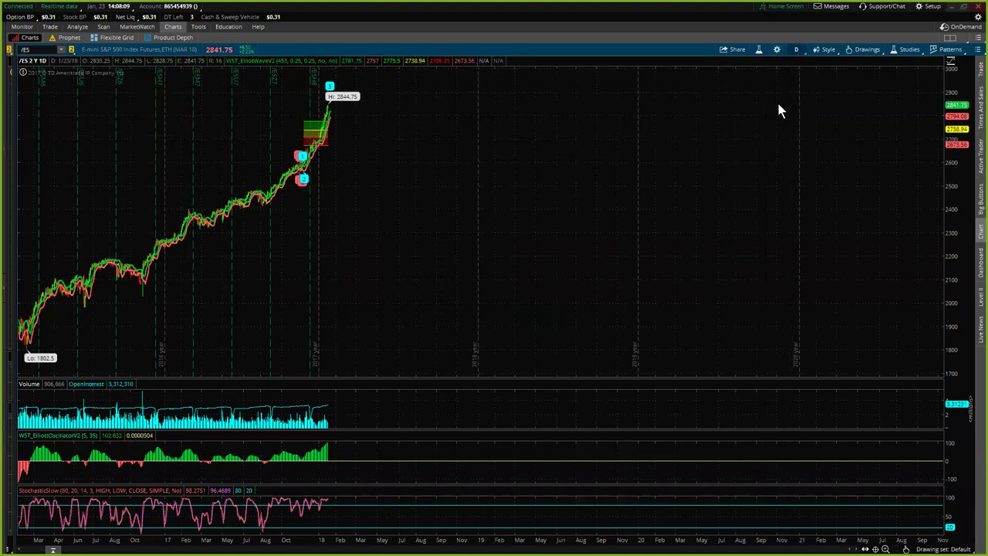
# - Set the /ES chart to the 30-day, 1-hour time frame and activate the pointer drawing tool
pyautogui.click(796, 49)
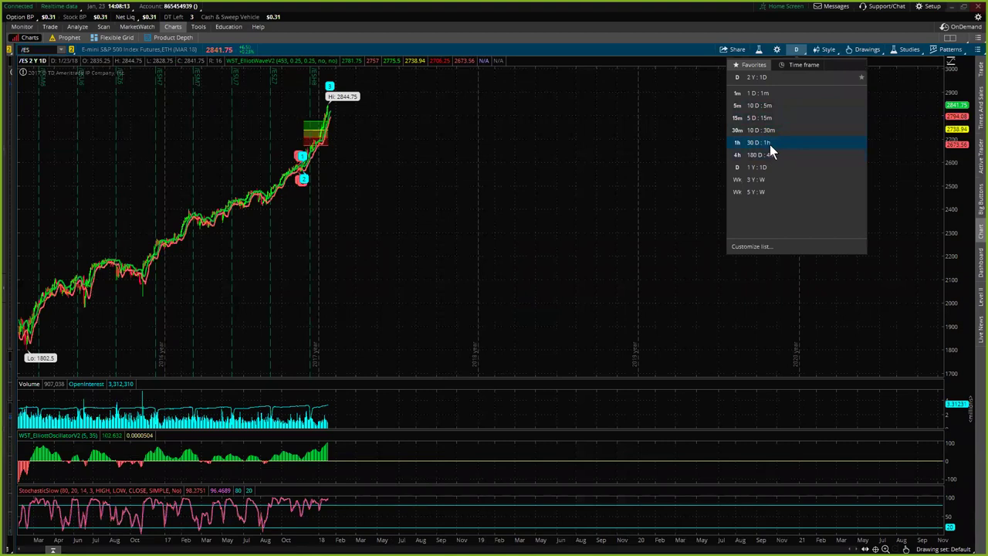
pyautogui.click(765, 143)
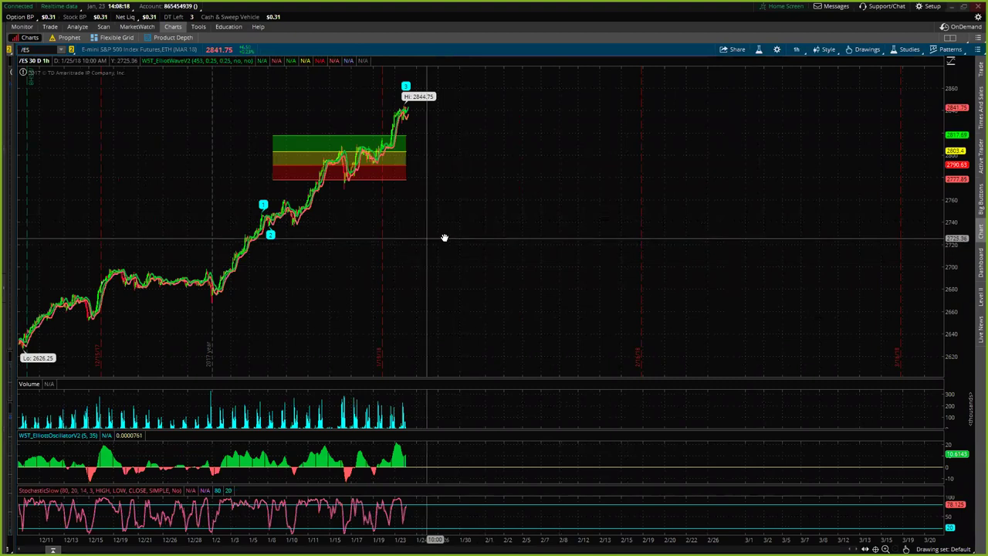
pyautogui.click(882, 52)
pyautogui.moveTo(862, 120)
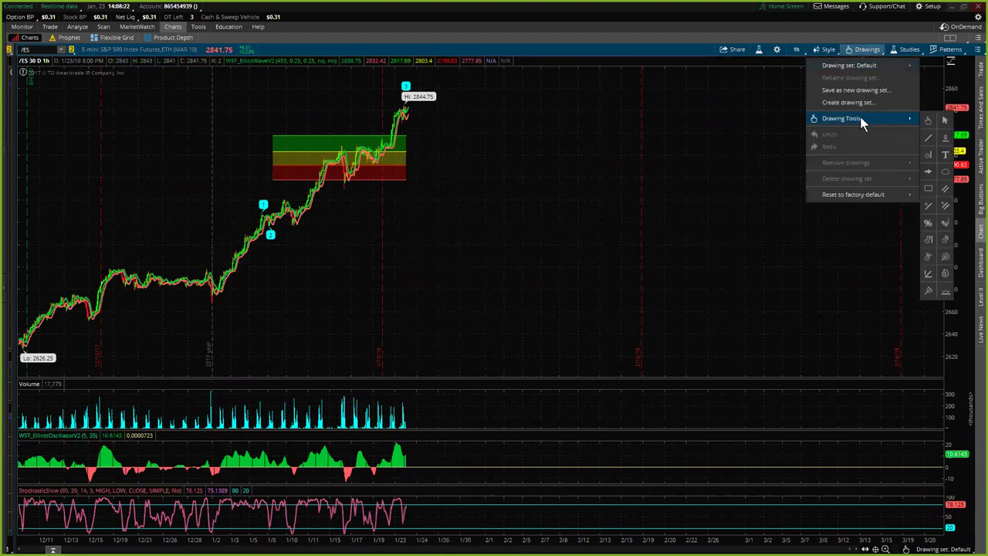
pyautogui.click(945, 121)
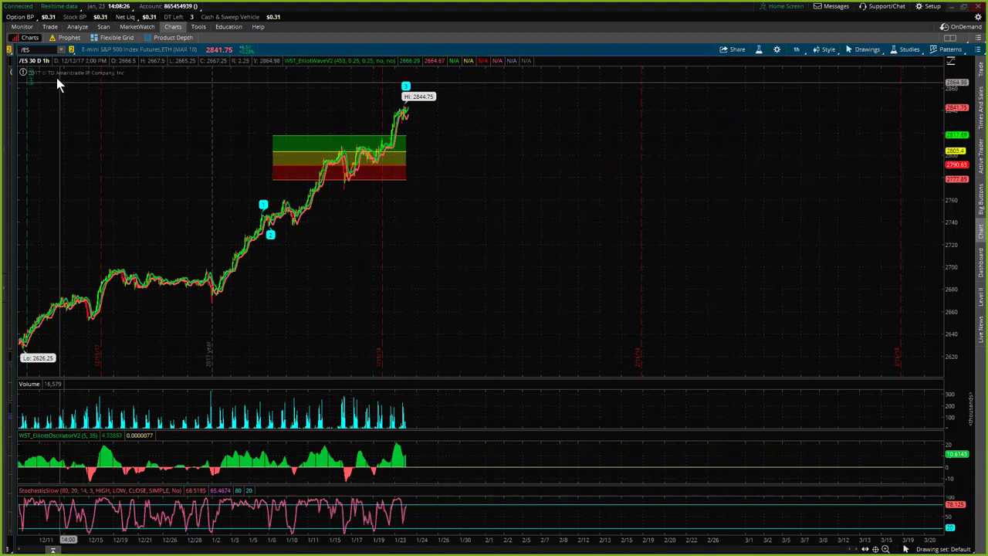
# - Examine the hourly /ES wave count from wave 1 to wave 3 and the coloured retracement zone up close
pyautogui.moveTo(19, 101); pyautogui.dragTo(428, 177)
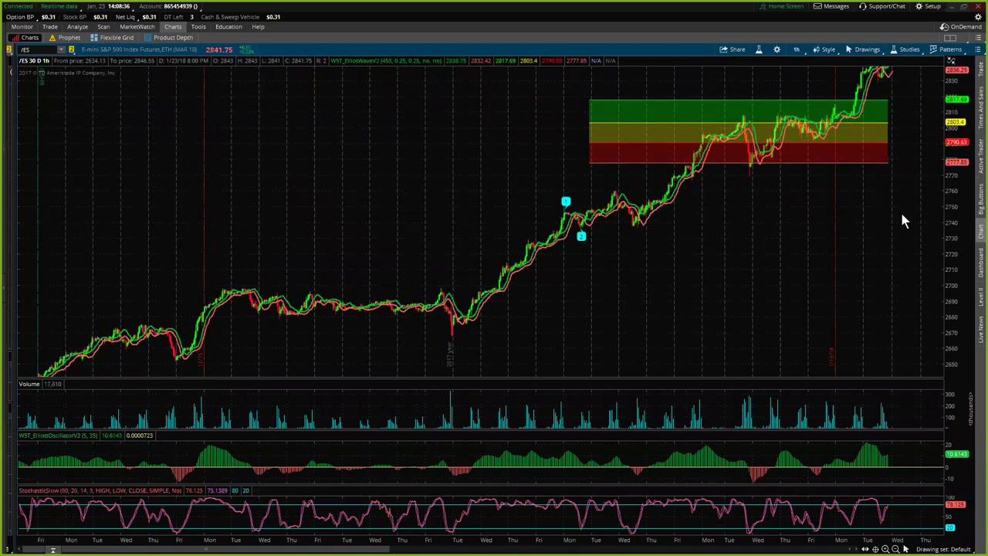
pyautogui.moveTo(798, 217); pyautogui.dragTo(907, 59)
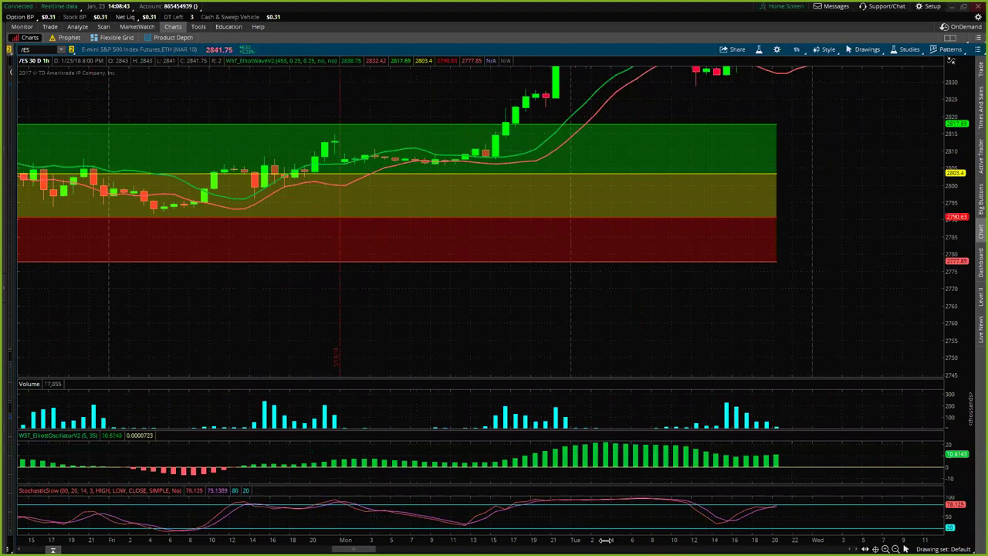
pyautogui.moveTo(732, 533); pyautogui.dragTo(943, 500)
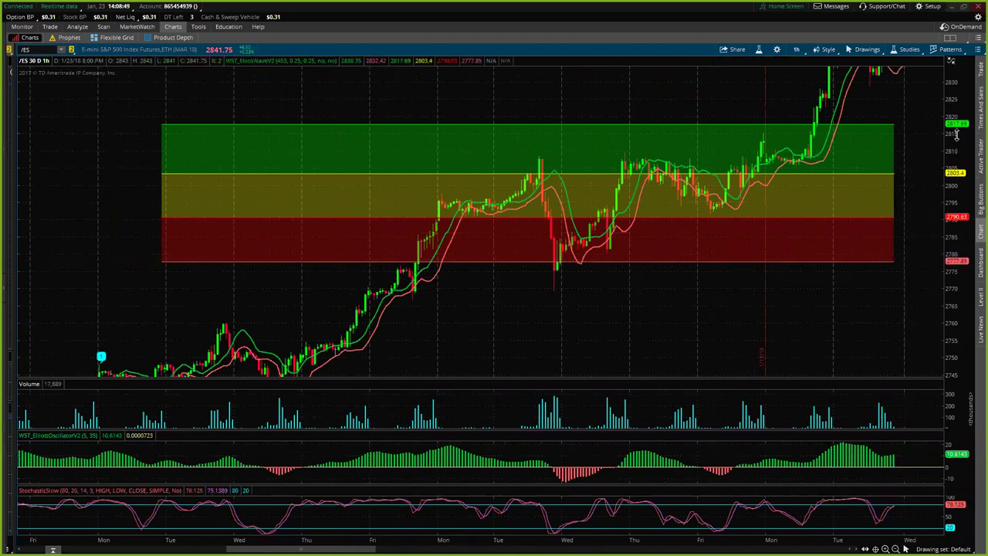
pyautogui.moveTo(958, 137); pyautogui.dragTo(656, 317)
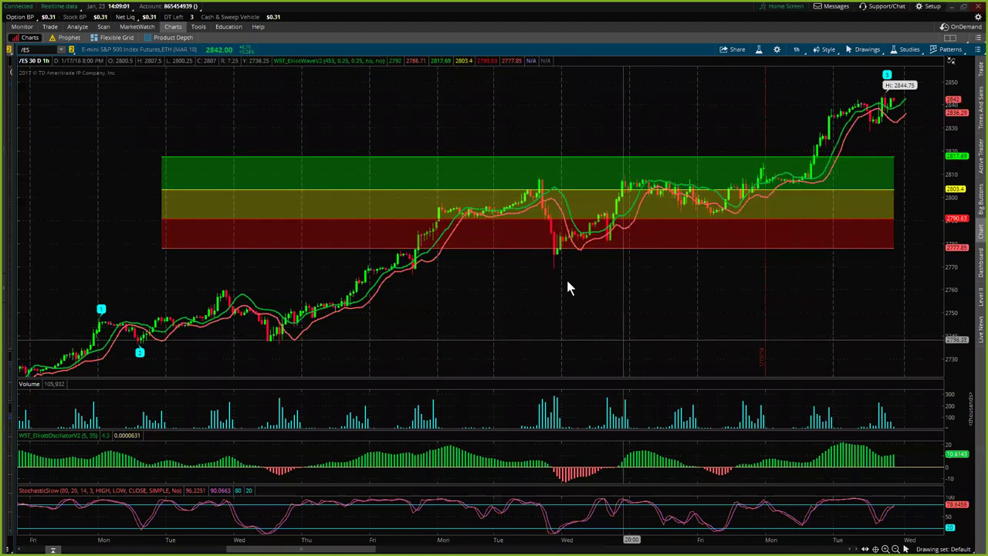
# - Switch the /ES chart to the 10-day, 5-minute time frame and enlarge its most recent candles
pyautogui.click(800, 51)
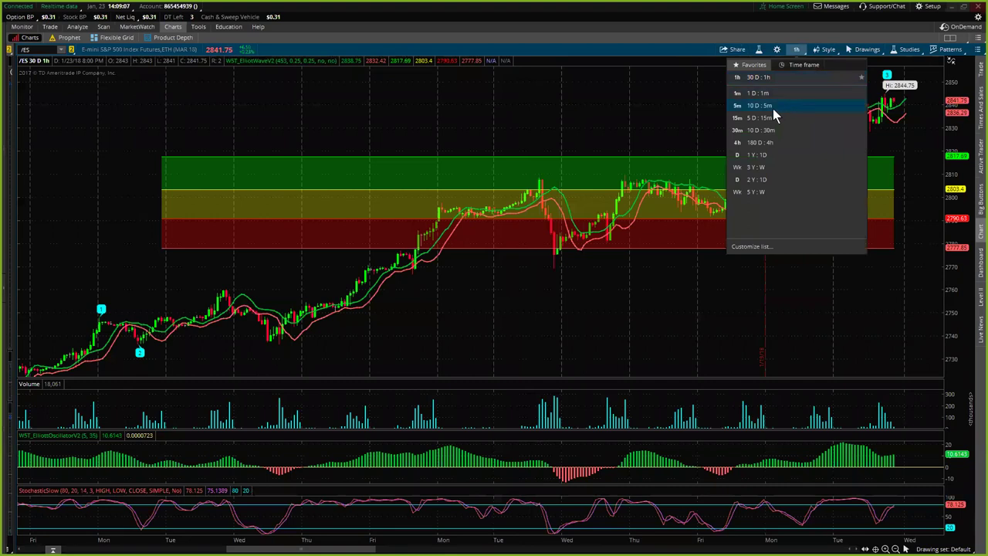
pyautogui.click(772, 108)
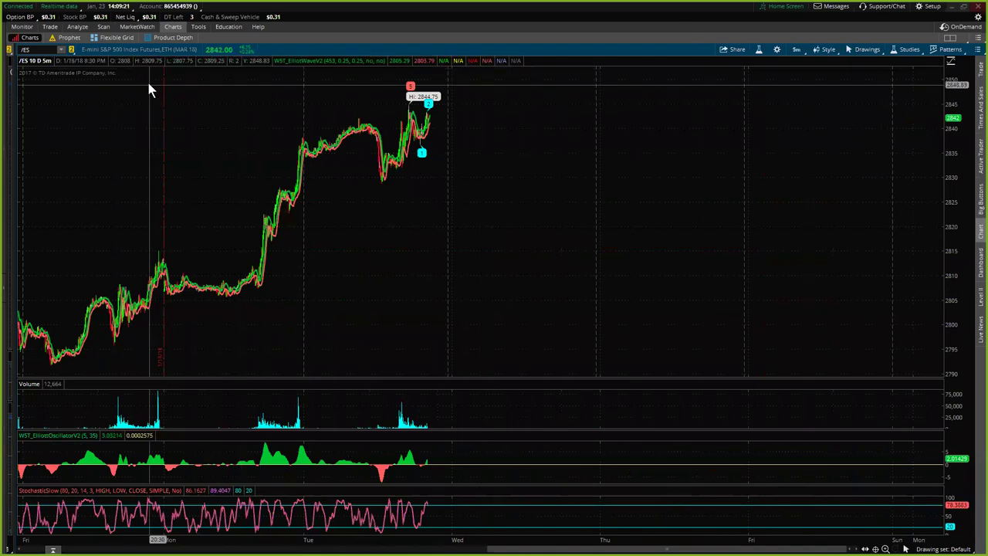
pyautogui.moveTo(143, 76); pyautogui.dragTo(442, 167)
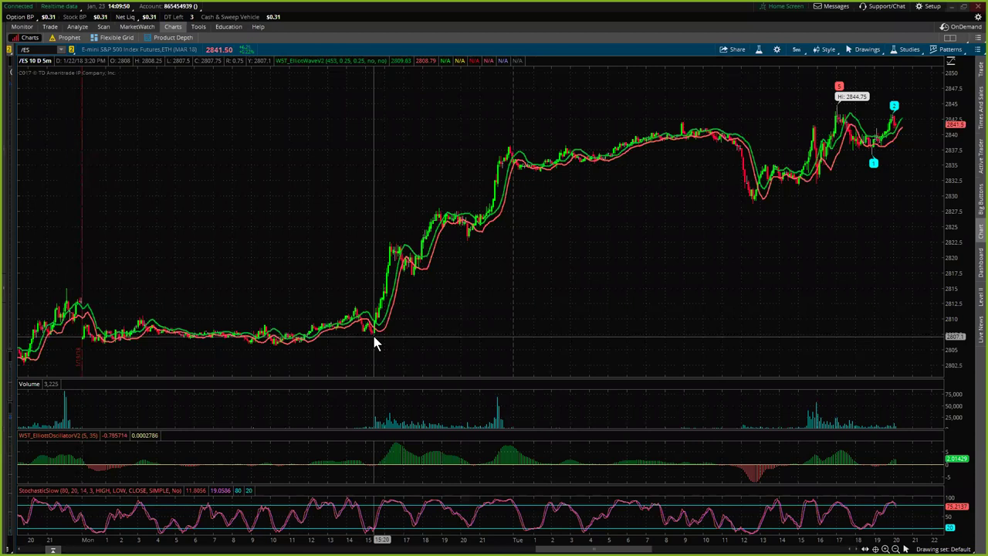
# - Open the studies and strategies editor for the 5-minute /ES chart
pyautogui.click(758, 51)
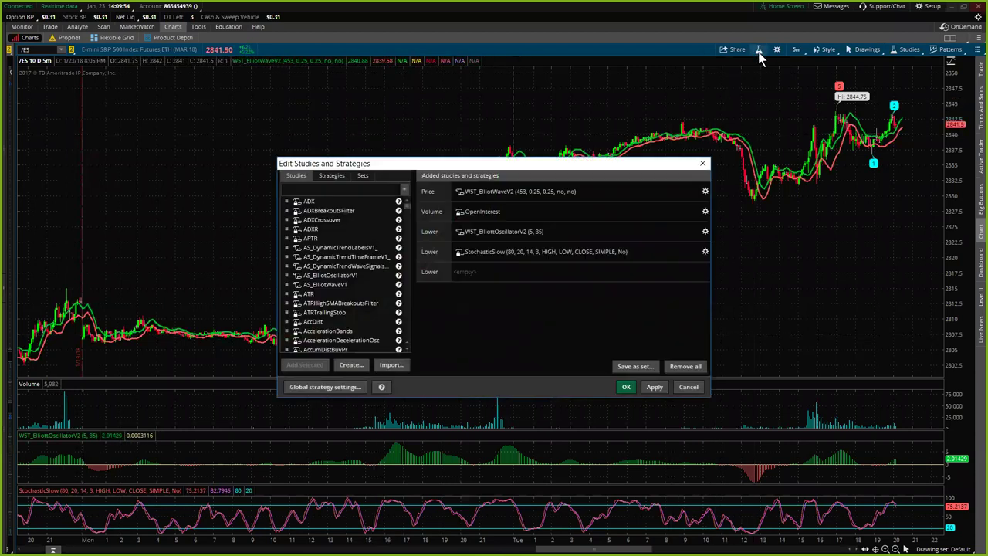
# - Set the W5T_ElliotWaveV2 study's start bar to 2786 and apply the change to the /ES chart
pyautogui.click(705, 192)
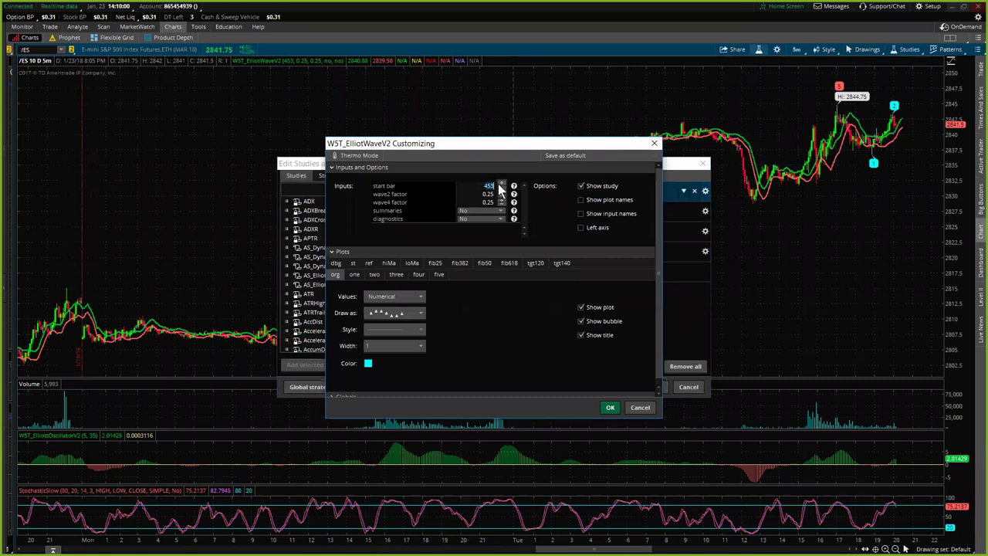
pyautogui.click(498, 183)
pyautogui.write('2786')
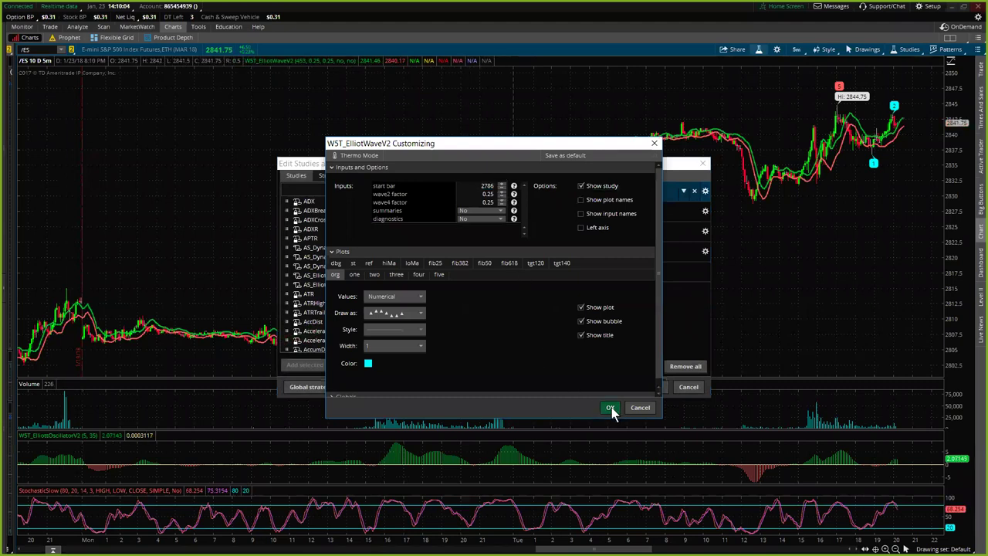
pyautogui.click(610, 407)
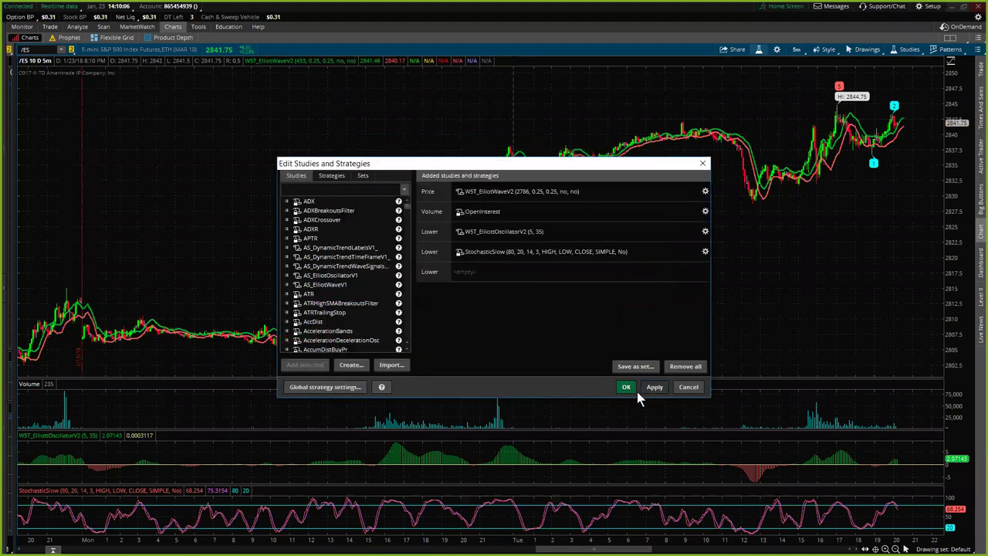
pyautogui.click(624, 389)
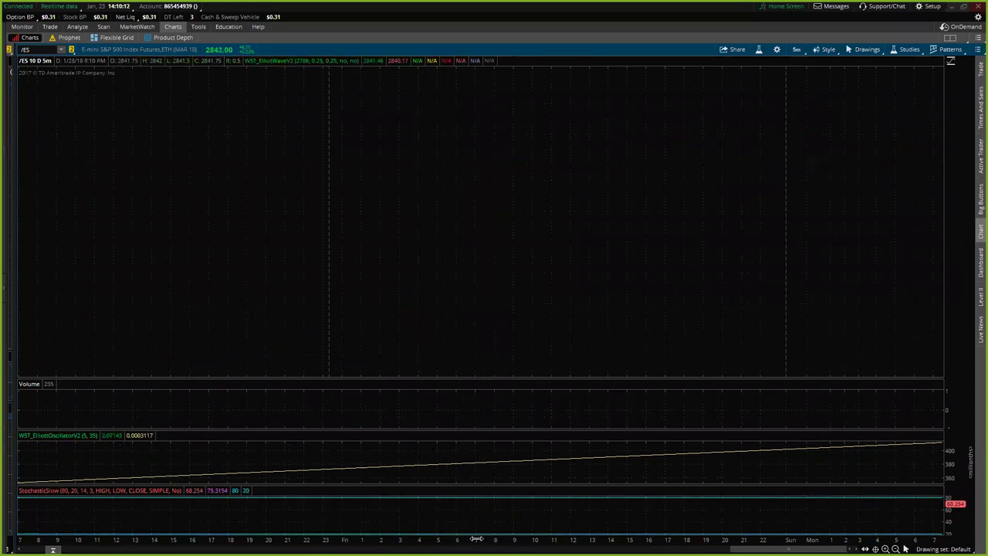
# - Bring the /ES price bars back into view and use the Pan tool to reposition the wave 1 to 5 count
pyautogui.moveTo(477, 539); pyautogui.dragTo(693, 538)
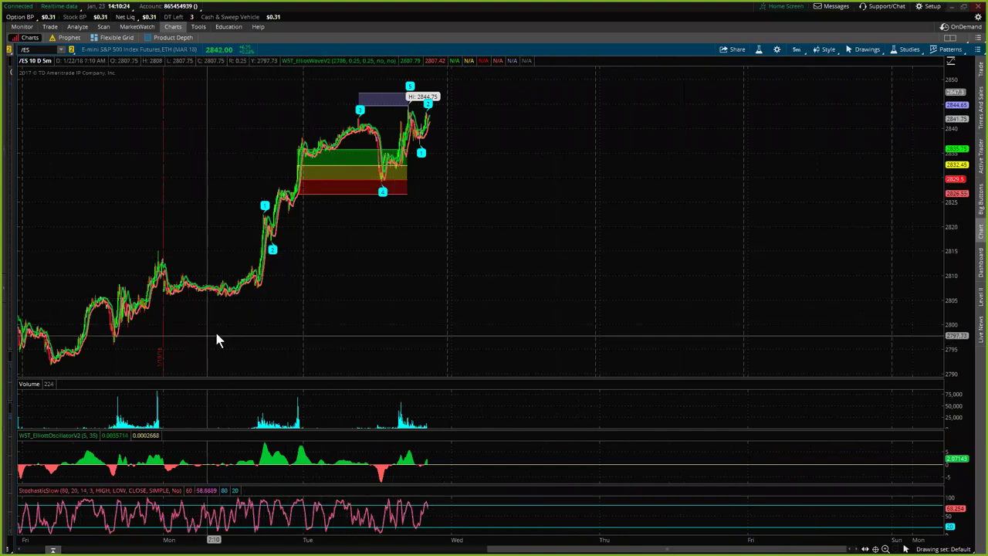
pyautogui.click(868, 50)
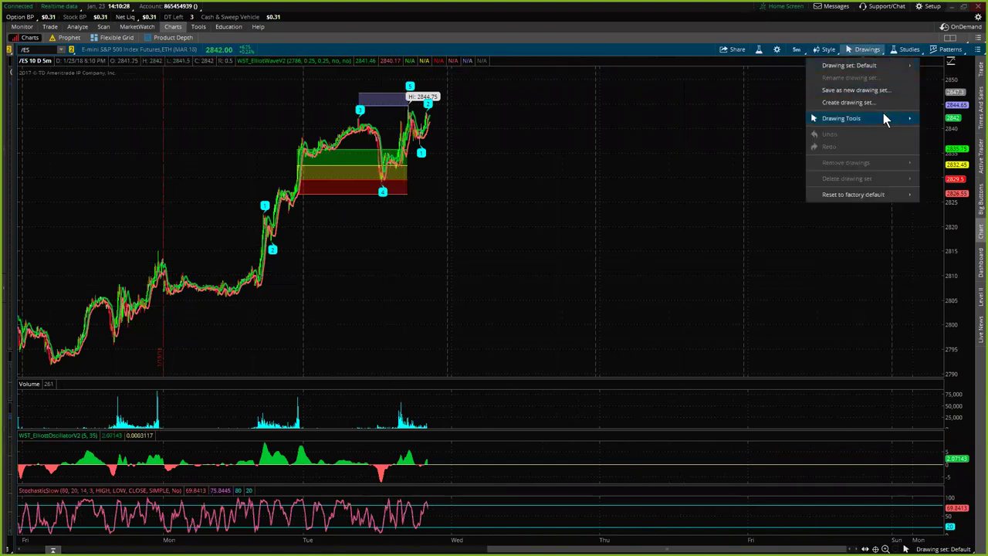
pyautogui.moveTo(886, 119)
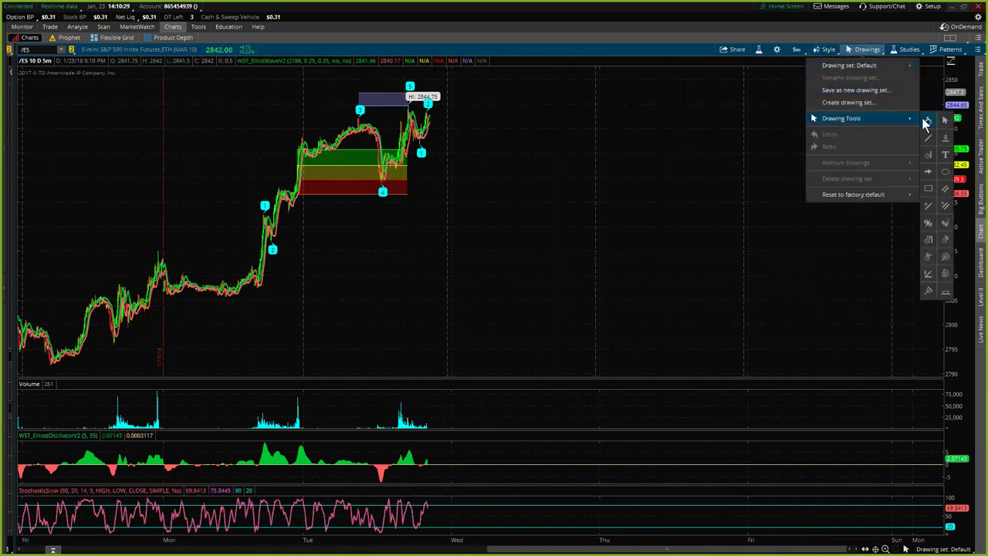
pyautogui.click(379, 280)
pyautogui.moveTo(375, 247); pyautogui.dragTo(323, 280)
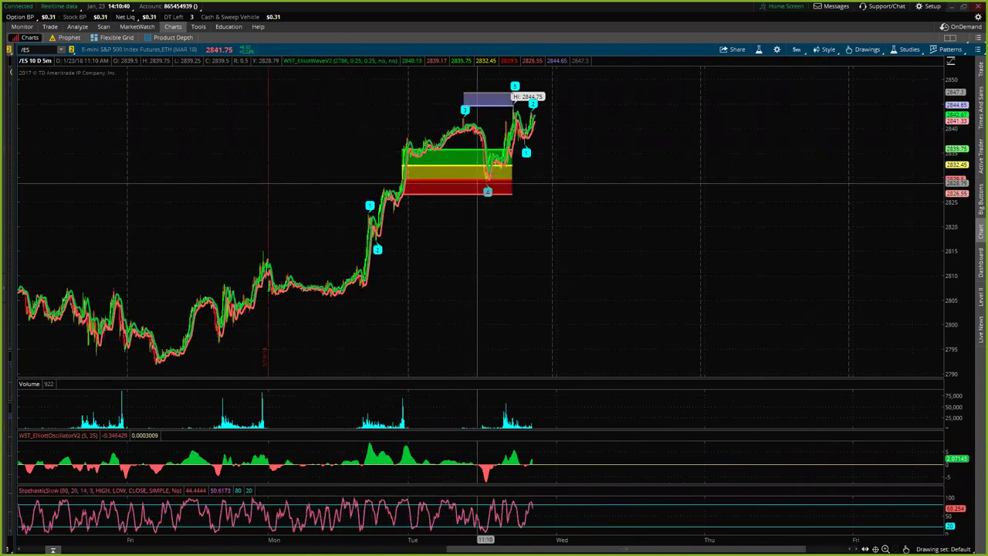
pyautogui.moveTo(611, 539); pyautogui.dragTo(441, 304)
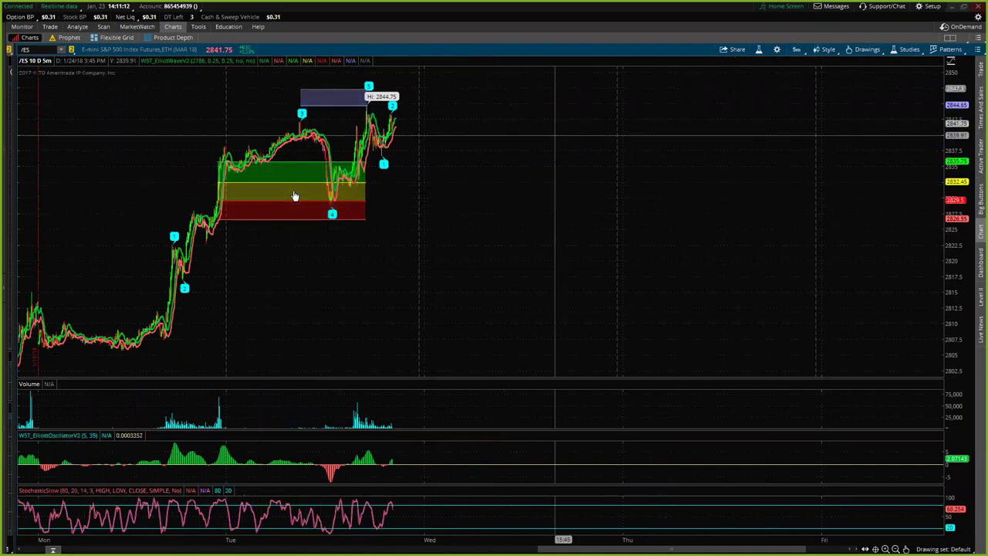
# - Switch back to the Pointer tool and zoom in on the /ES wave 1 to 5 count and its pullback zones
pyautogui.click(838, 52)
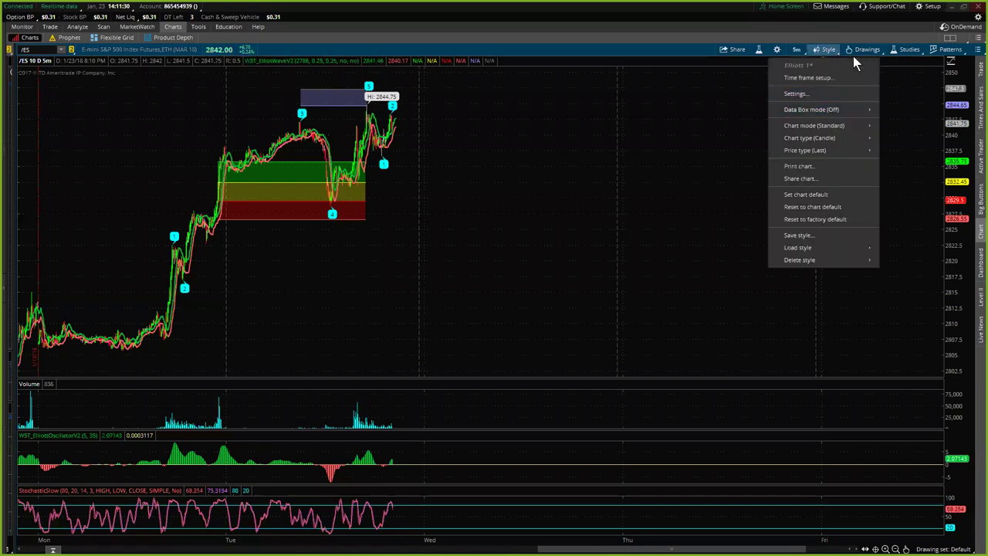
pyautogui.click(878, 49)
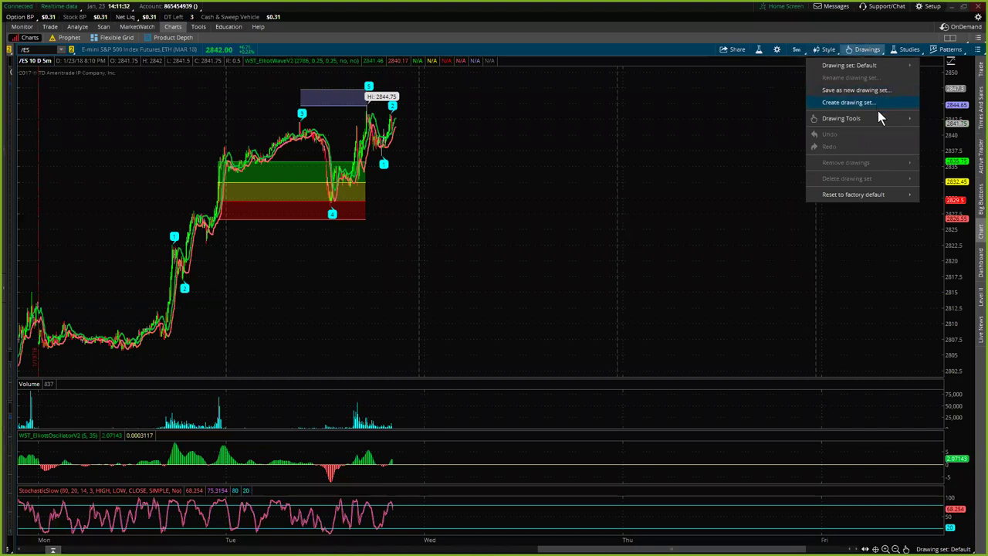
pyautogui.moveTo(896, 117)
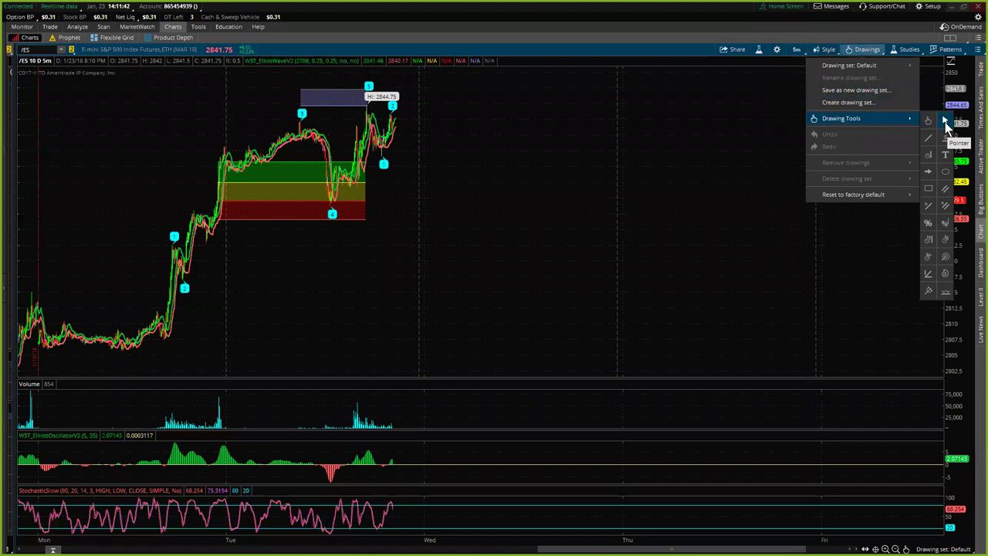
pyautogui.click(922, 131)
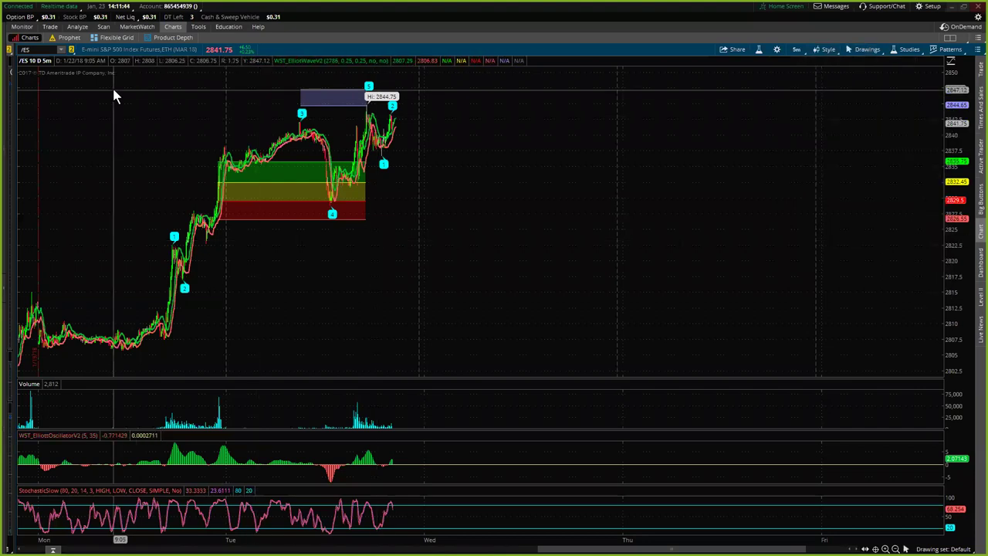
pyautogui.moveTo(149, 75); pyautogui.dragTo(418, 133)
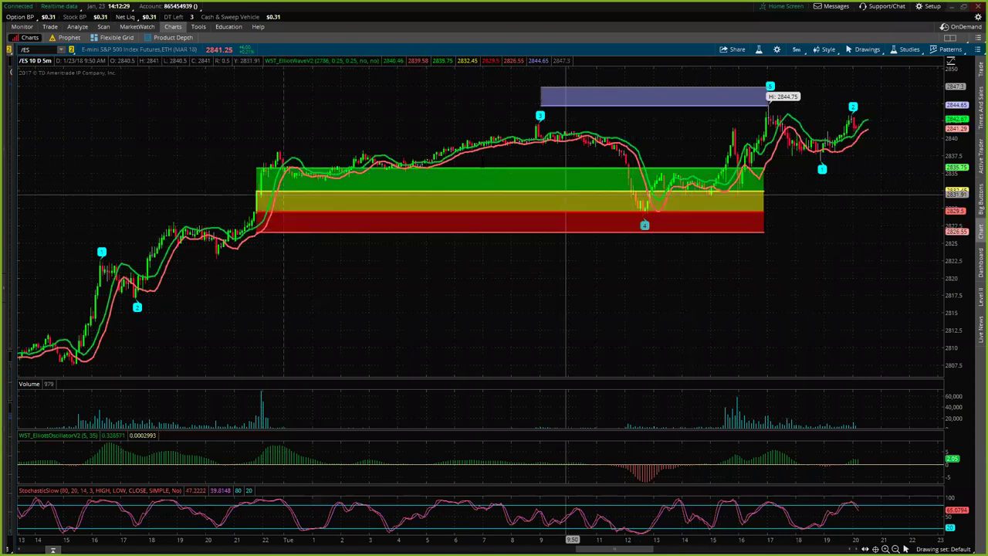
# - Load the BIDU chart and set its time frame to 2 Y : 1D
pyautogui.click(27, 51)
pyautogui.write('BIDU')
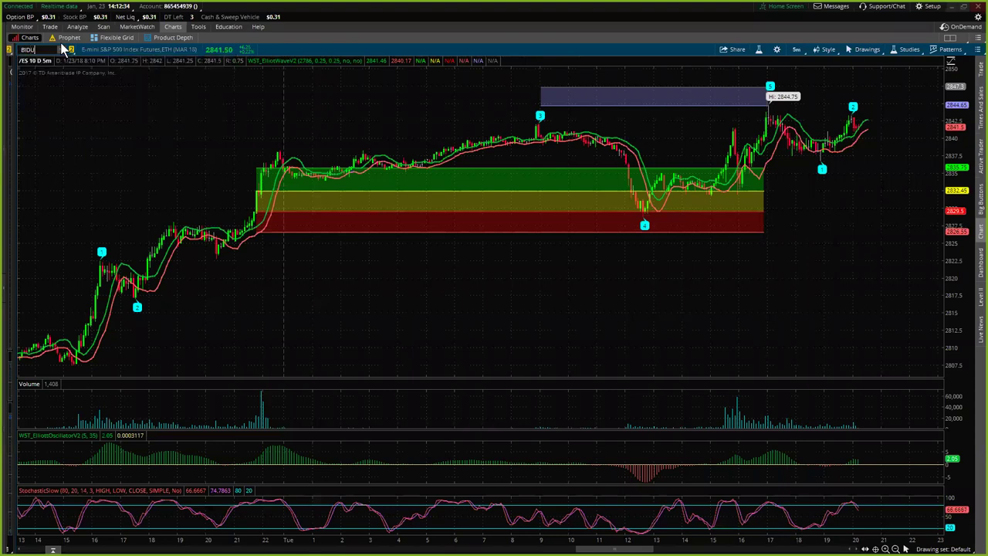
pyautogui.press('Return')
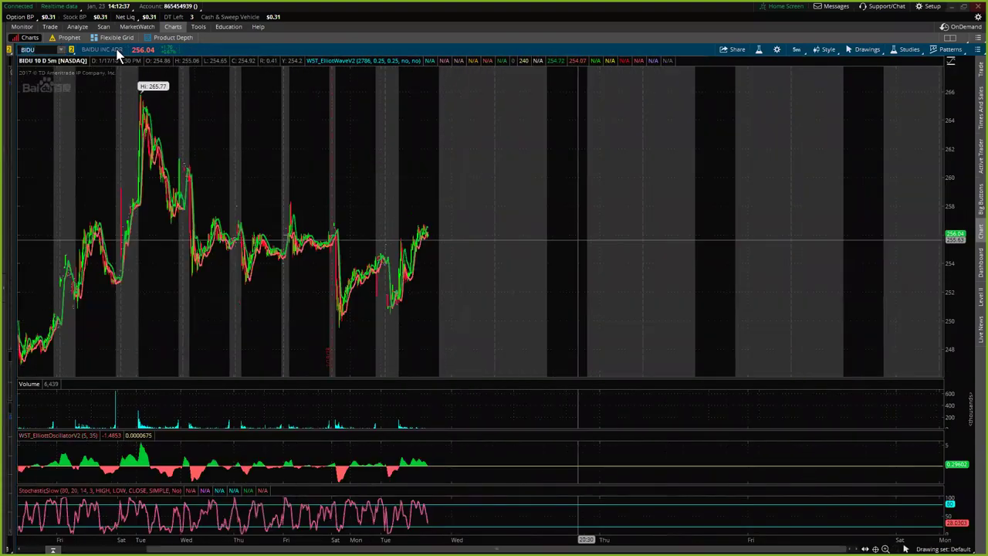
pyautogui.rightClick(443, 153)
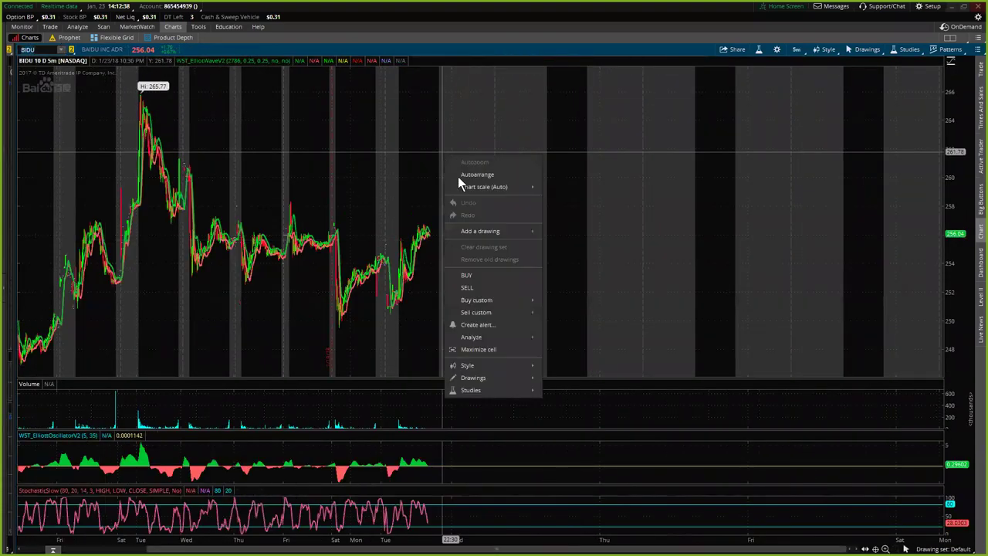
pyautogui.click(803, 49)
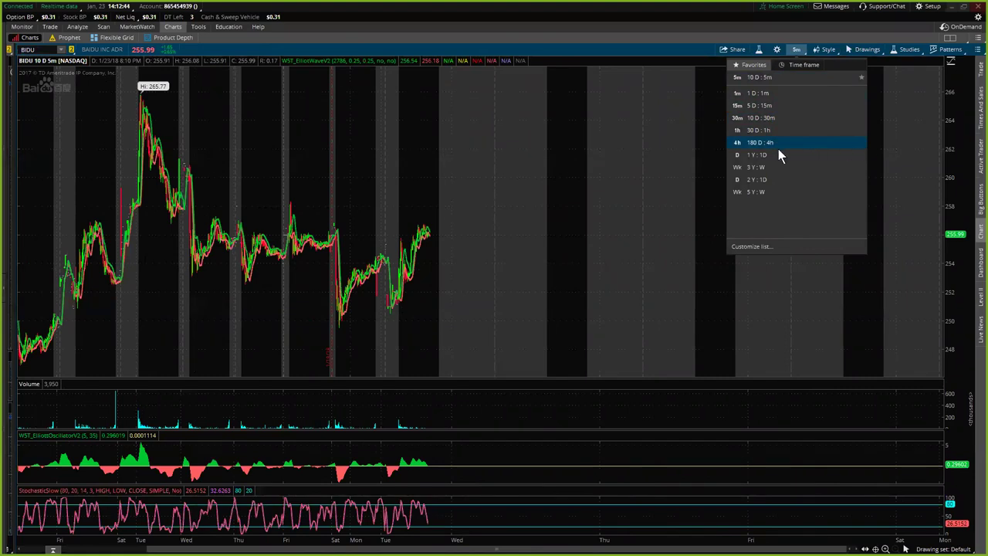
pyautogui.click(757, 179)
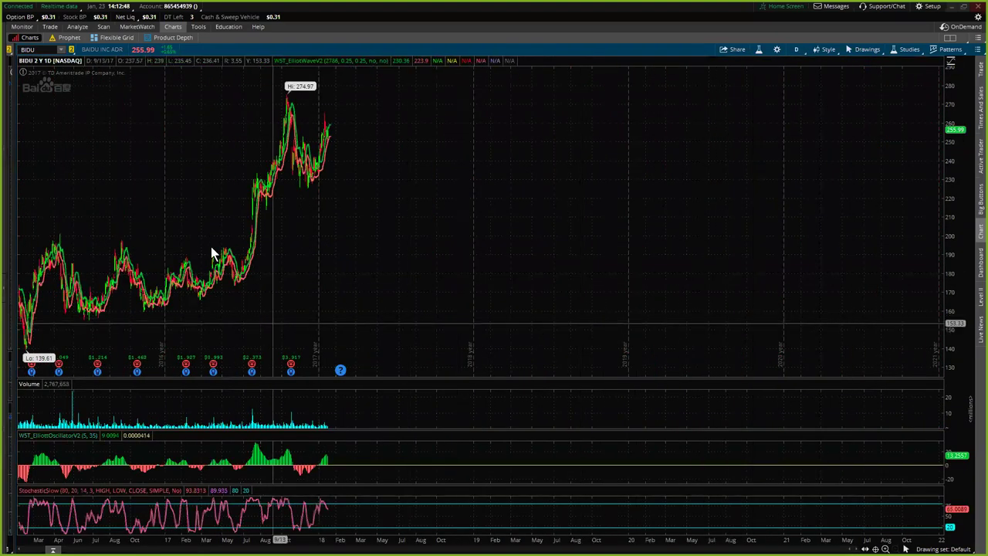
# - Set the W5T_ElliotWaveV2 study's start bar to 205 and apply it to the BIDU daily chart
pyautogui.moveTo(435, 253); pyautogui.dragTo(269, 204)
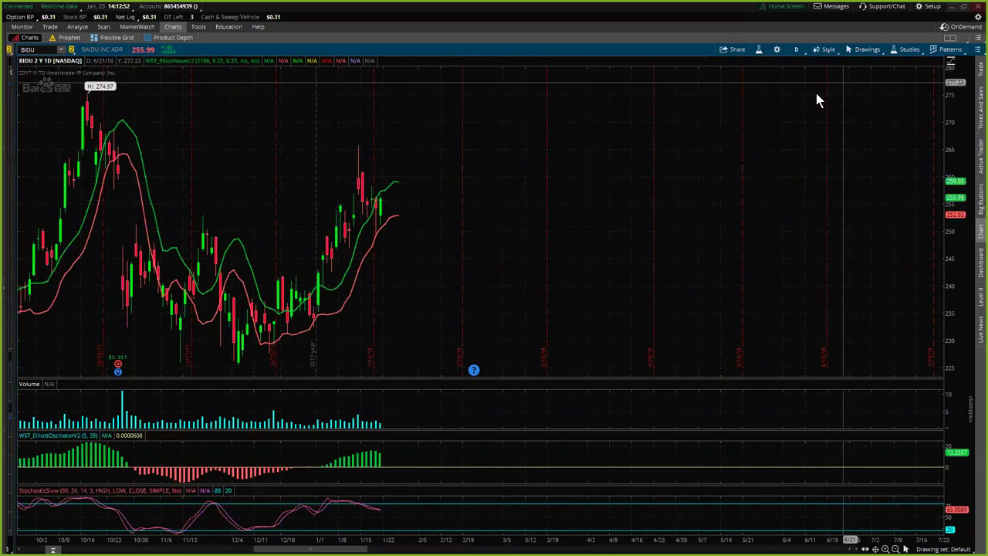
pyautogui.moveTo(453, 531); pyautogui.dragTo(680, 536)
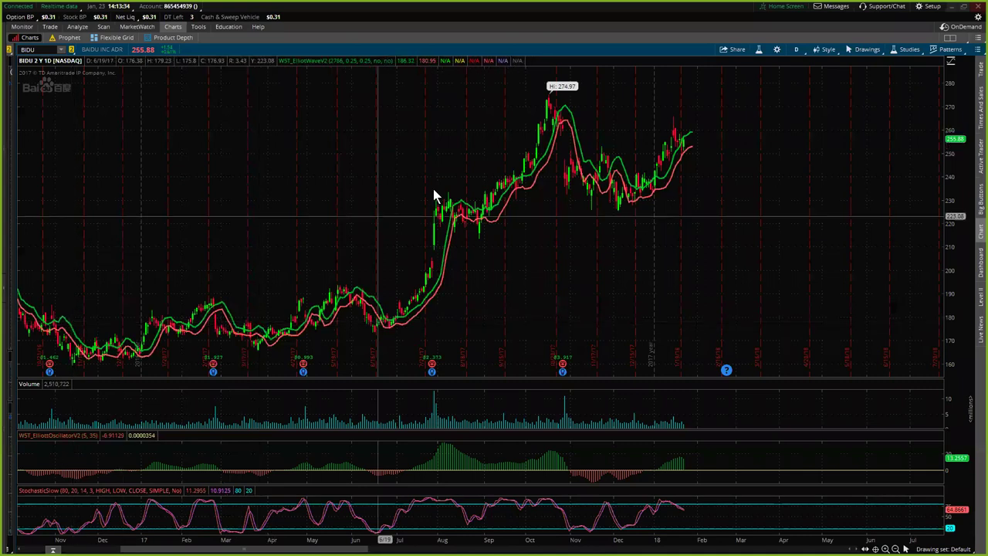
pyautogui.click(760, 51)
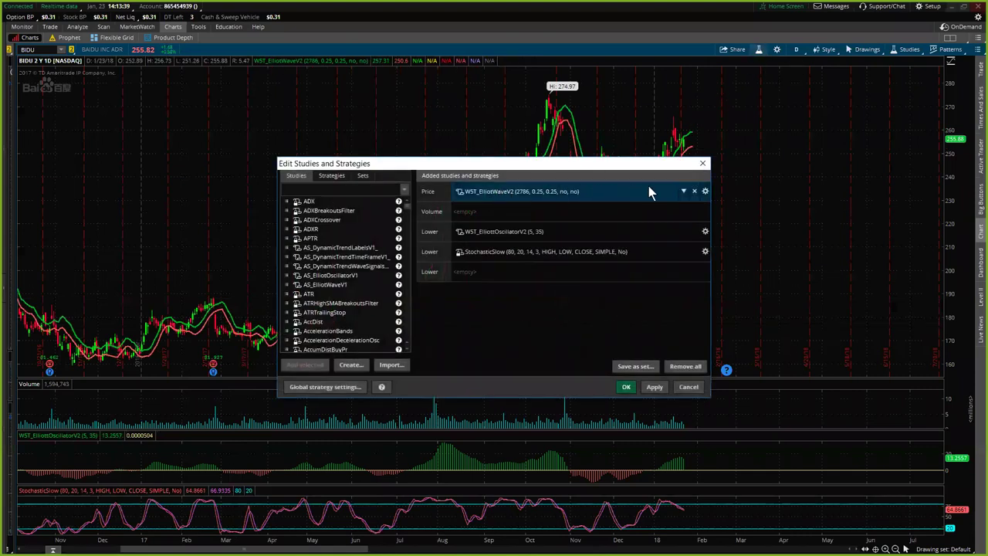
pyautogui.click(705, 190)
pyautogui.doubleClick(482, 186)
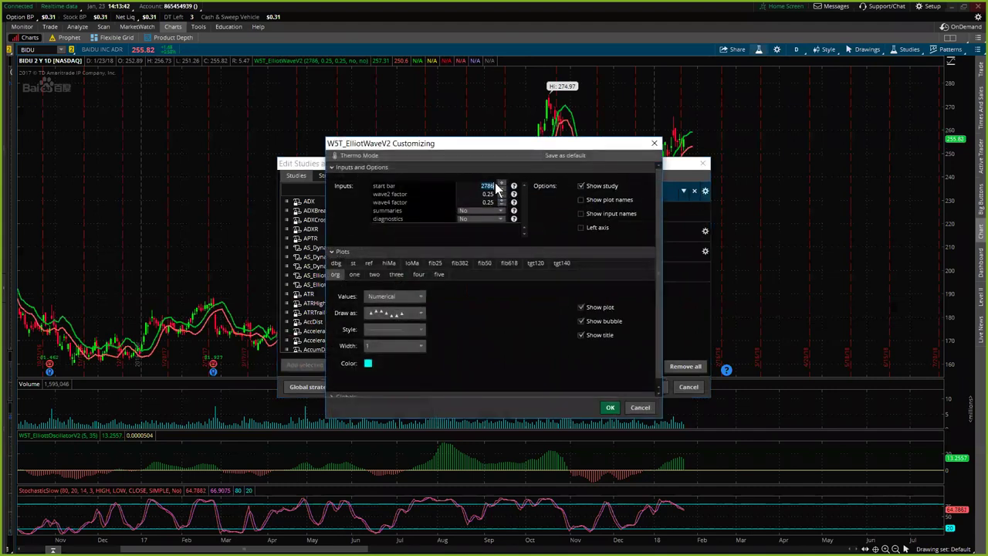
pyautogui.write('205')
pyautogui.click(611, 408)
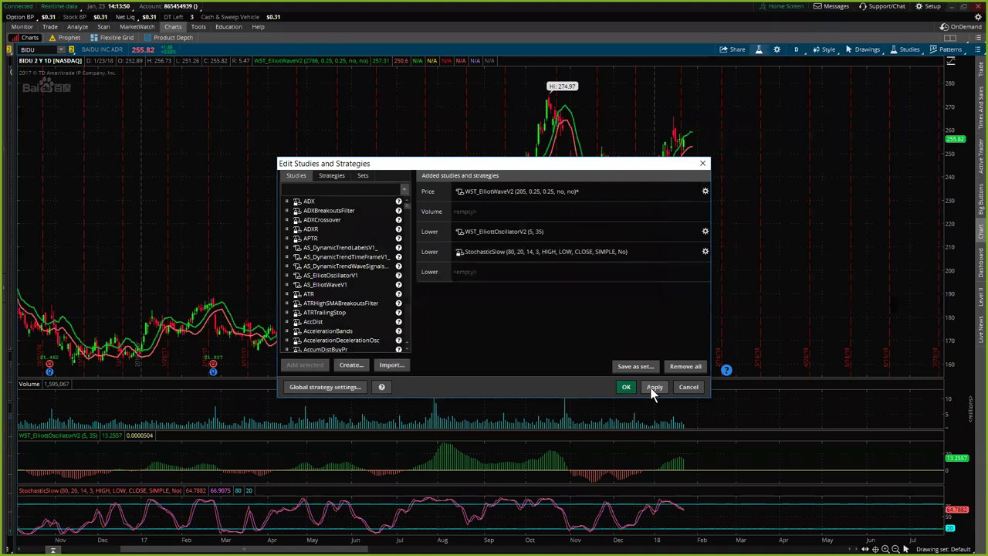
pyautogui.click(653, 387)
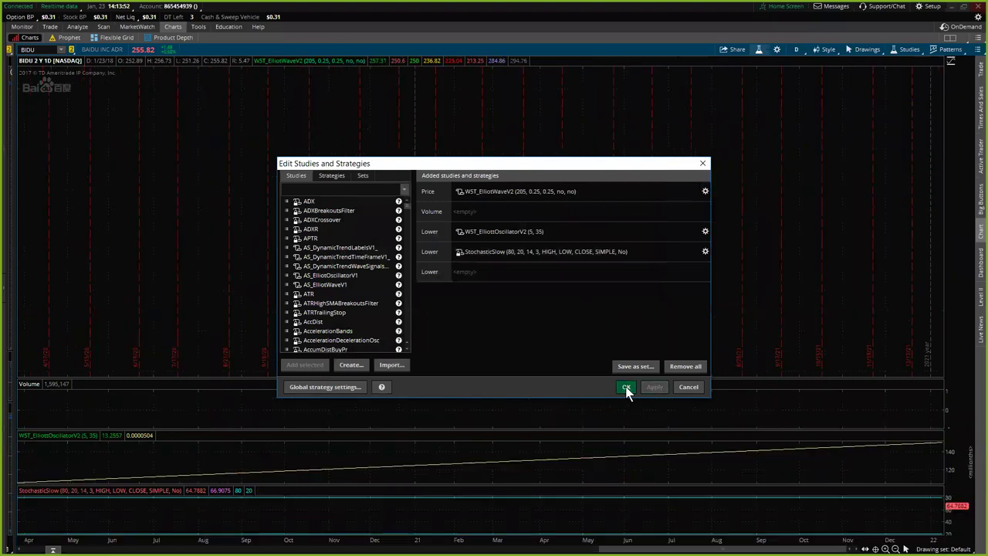
pyautogui.click(626, 387)
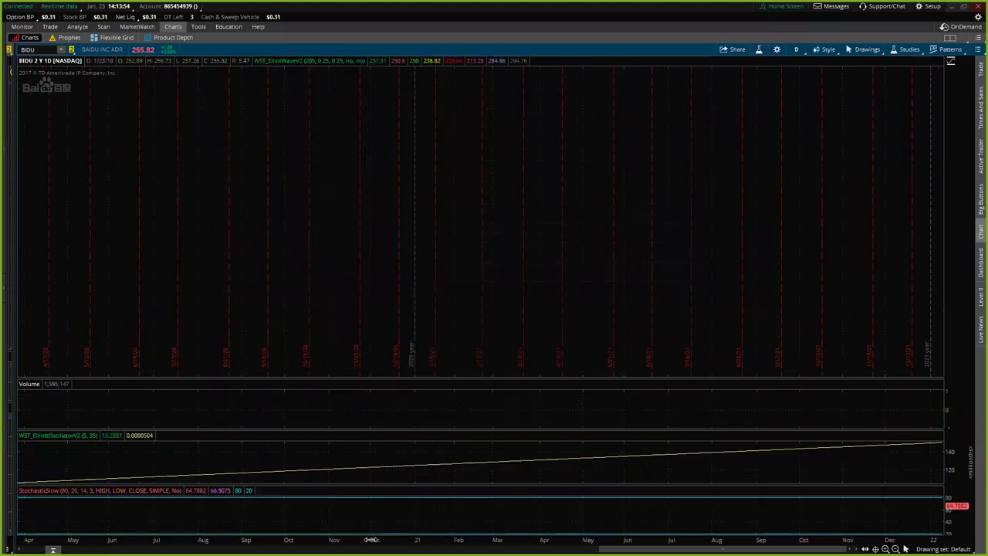
# - Zoom in on BIDU's latest wave 3 and 4 labels with the pullback zones, and stretch the price scale
pyautogui.moveTo(327, 540); pyautogui.dragTo(792, 522)
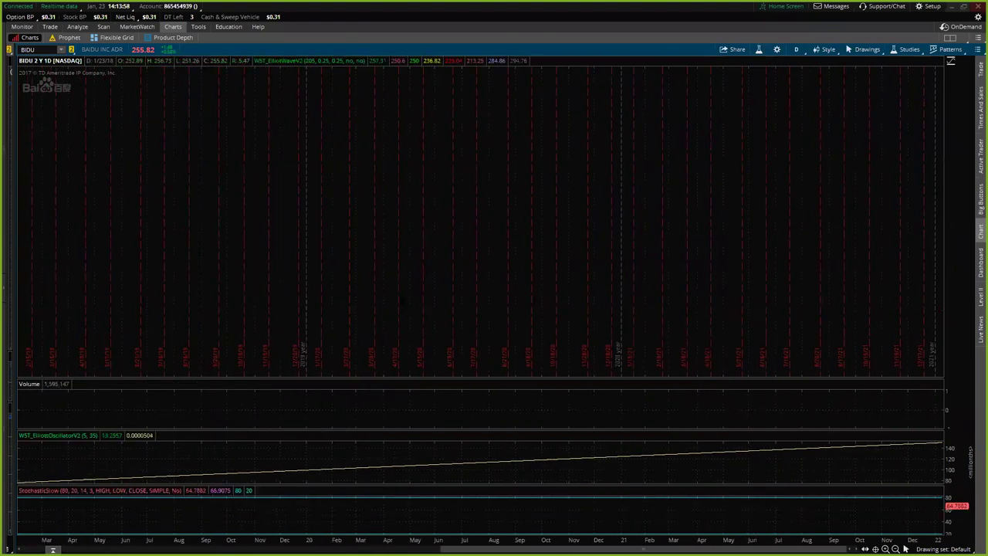
pyautogui.moveTo(915, 122); pyautogui.dragTo(773, 189)
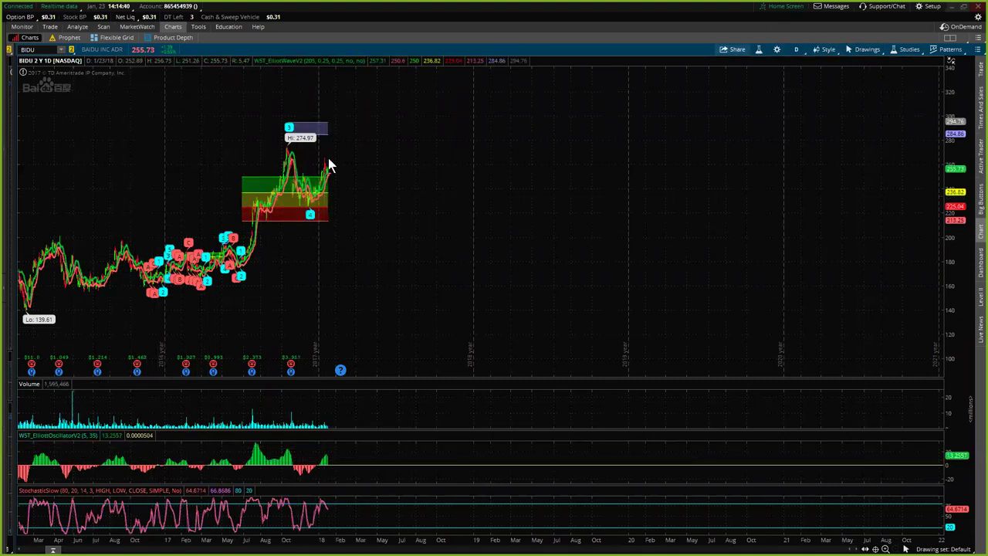
pyautogui.moveTo(220, 101); pyautogui.dragTo(349, 274)
pyautogui.moveTo(354, 354); pyautogui.dragTo(351, 351)
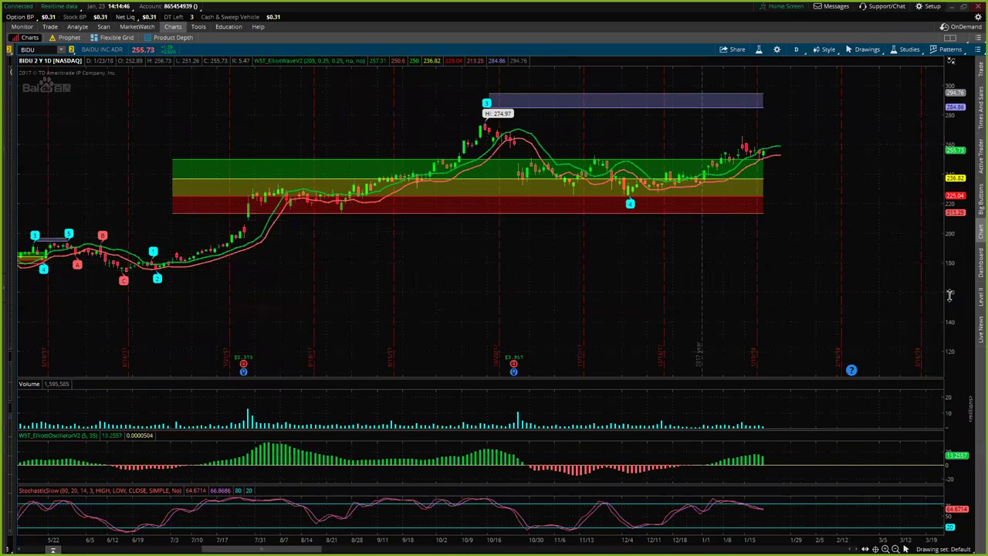
pyautogui.moveTo(950, 297); pyautogui.dragTo(949, 208)
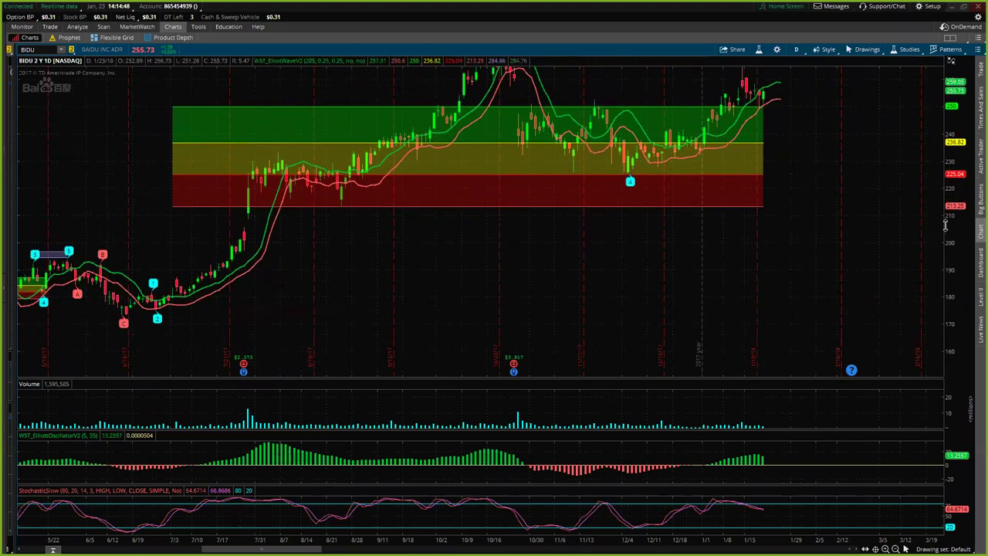
pyautogui.moveTo(823, 216)
pyautogui.mouseDown()
pyautogui.moveTo(825, 257)
pyautogui.moveTo(851, 183)
pyautogui.moveTo(834, 213)
pyautogui.mouseUp()
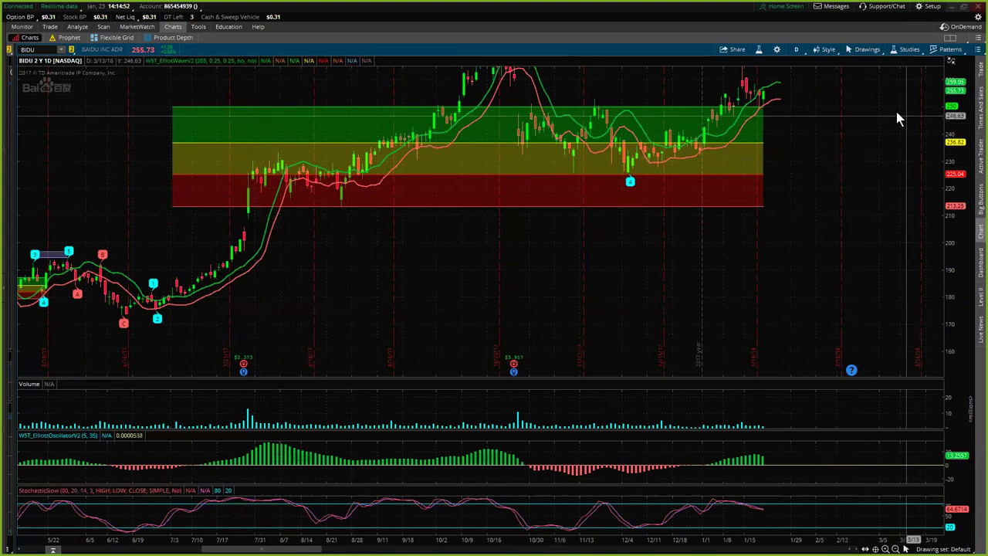
# - Choose the Pan drawing tool and reposition the BIDU chart to examine the latest price bars and pullback zones
pyautogui.click(880, 51)
pyautogui.moveTo(873, 121)
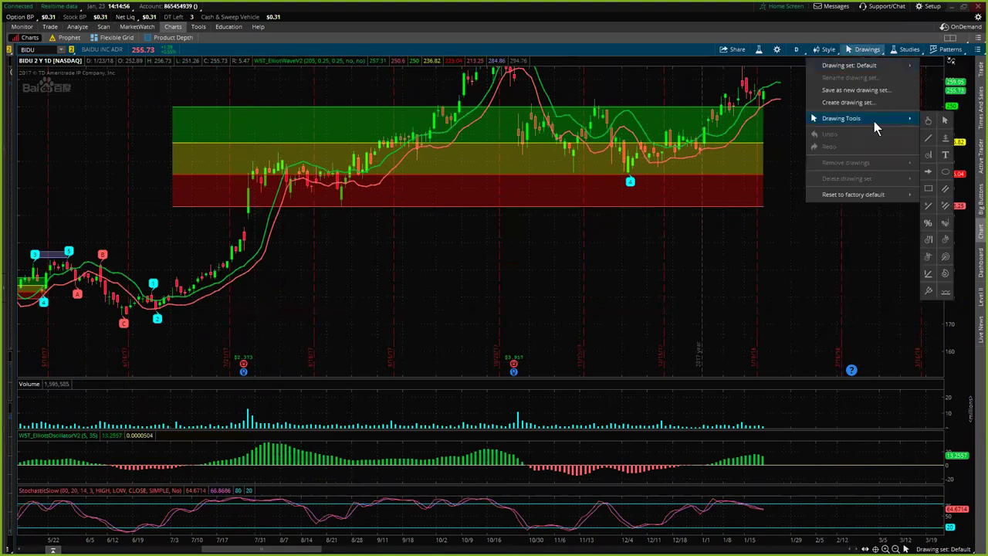
pyautogui.click(930, 126)
pyautogui.moveTo(805, 189)
pyautogui.mouseDown()
pyautogui.moveTo(790, 254)
pyautogui.moveTo(949, 303)
pyautogui.moveTo(949, 273)
pyautogui.mouseUp()
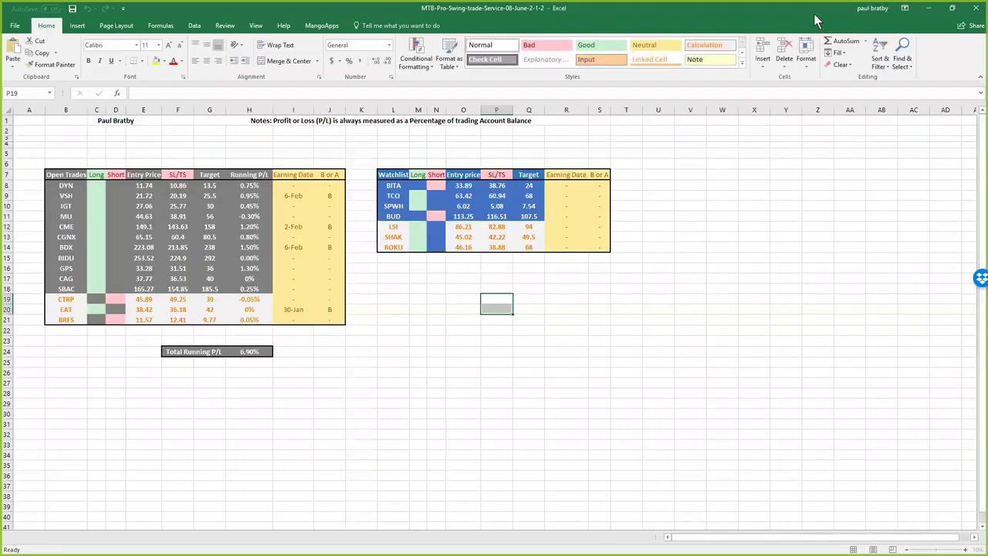
# - Restore the MTB-Pro swing trade workbook in Excel to a smaller window over the chart and minimize the WST workbook behind it
pyautogui.doubleClick(817, 21)
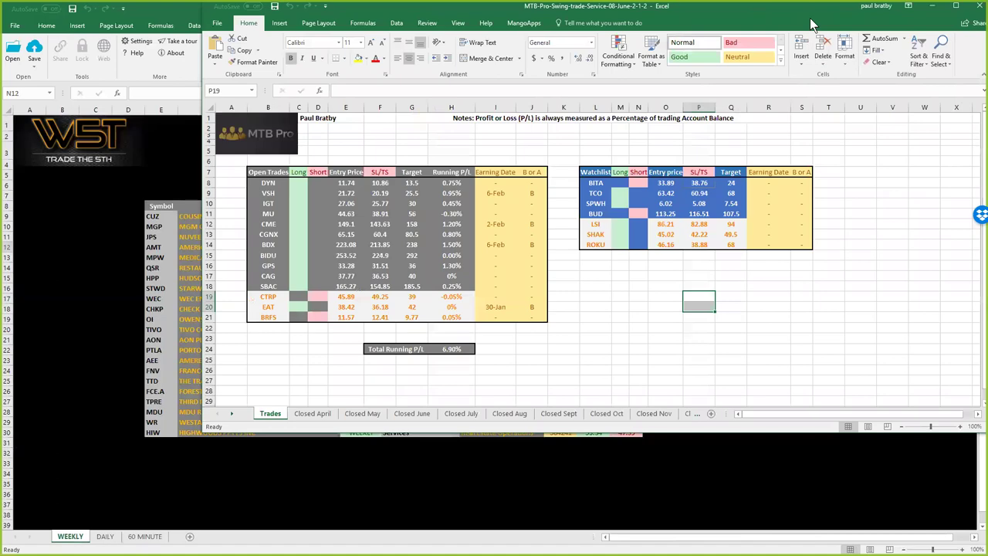
pyautogui.moveTo(880, 25); pyautogui.dragTo(816, 39)
pyautogui.click(933, 7)
pyautogui.click(933, 8)
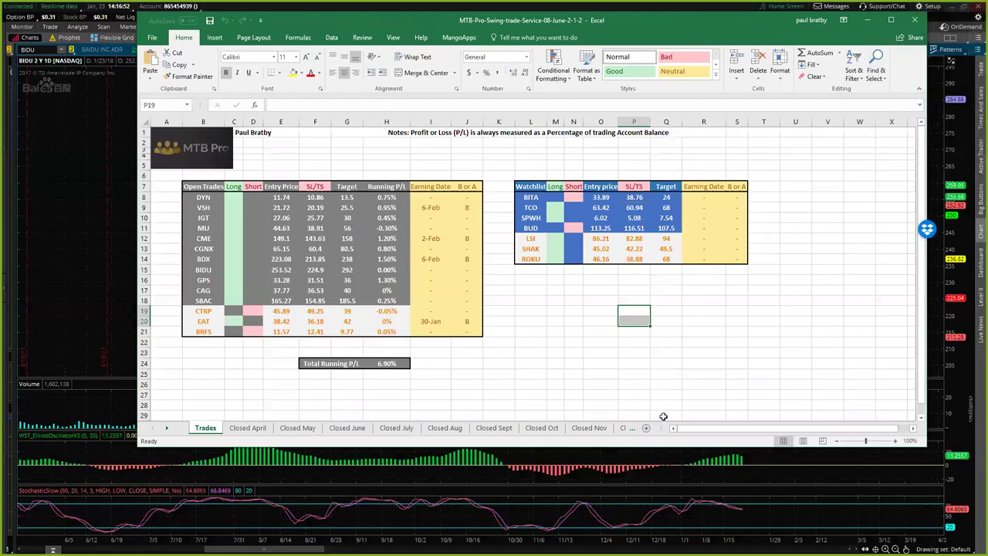
# - Review the Closed Jan 18 sheet with the trade workbook maximized, and clear the workbook off the chart
pyautogui.click(891, 21)
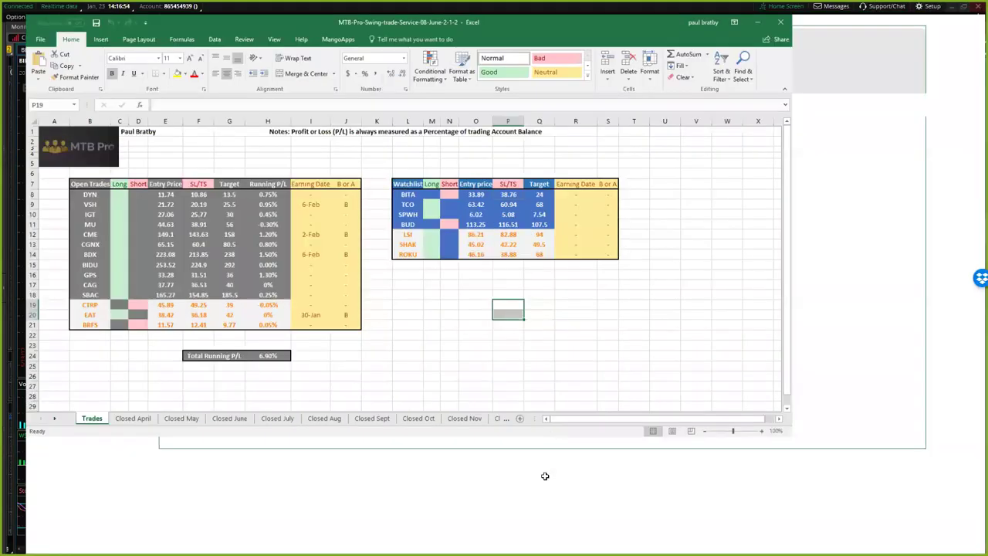
pyautogui.click(550, 536)
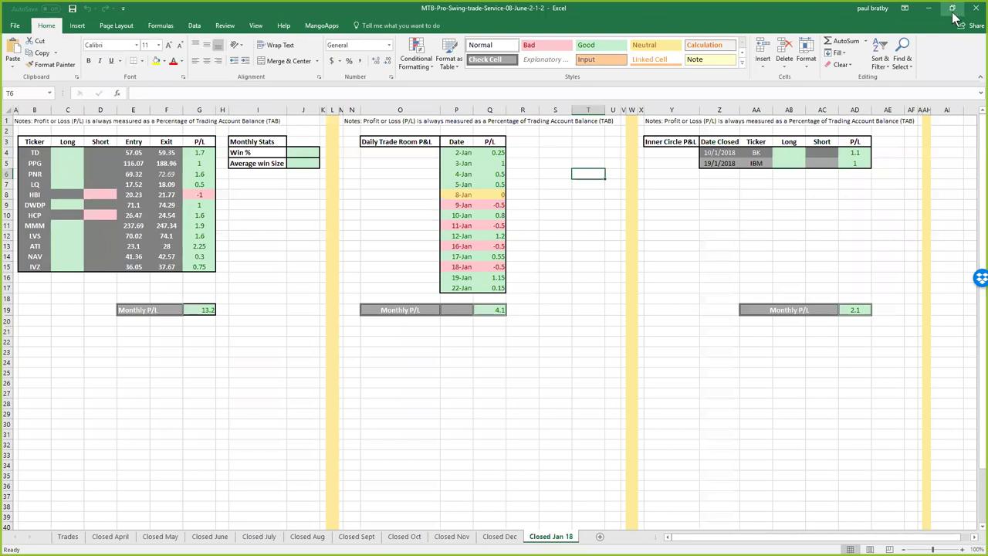
pyautogui.moveTo(741, 9); pyautogui.dragTo(732, 29)
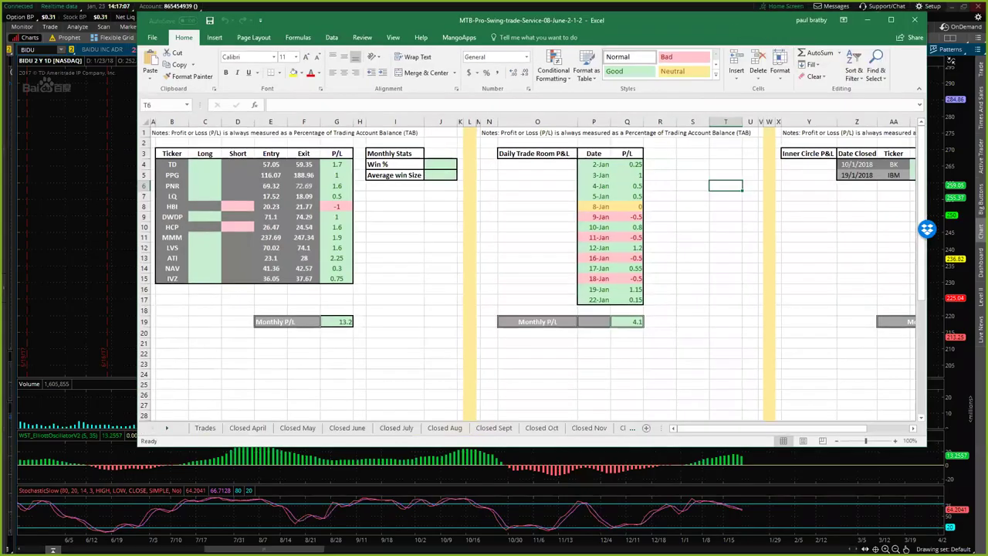
pyautogui.click(868, 20)
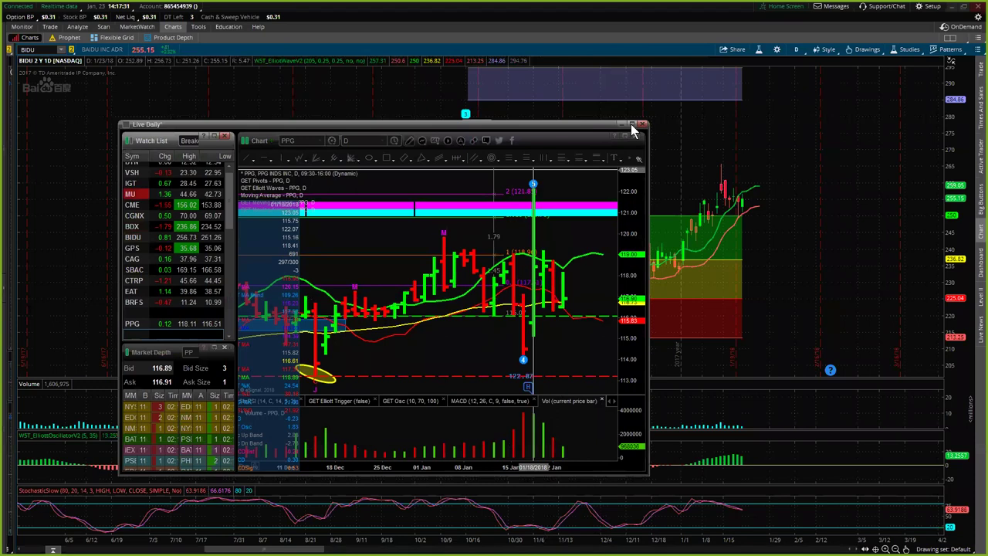
# - Maximize the eSignal Live Daily window and review the PPG, EAT and CGNX daily charts
pyautogui.click(631, 123)
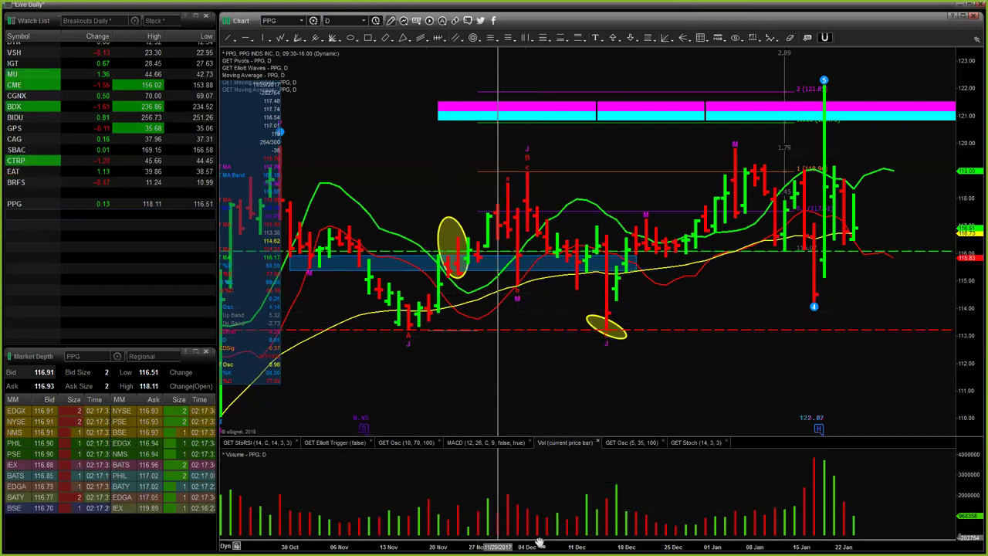
pyautogui.scroll(-2, 497, 541)
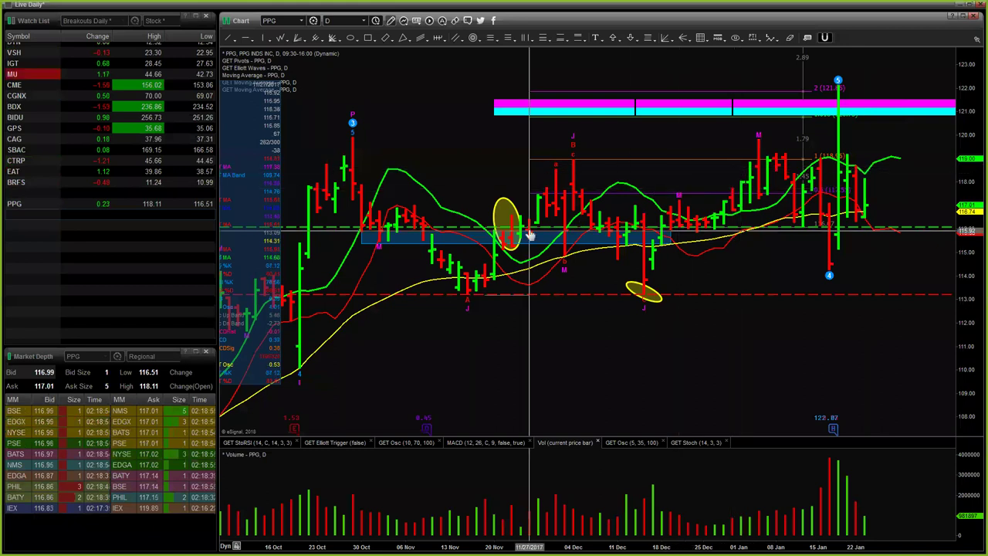
pyautogui.click(23, 171)
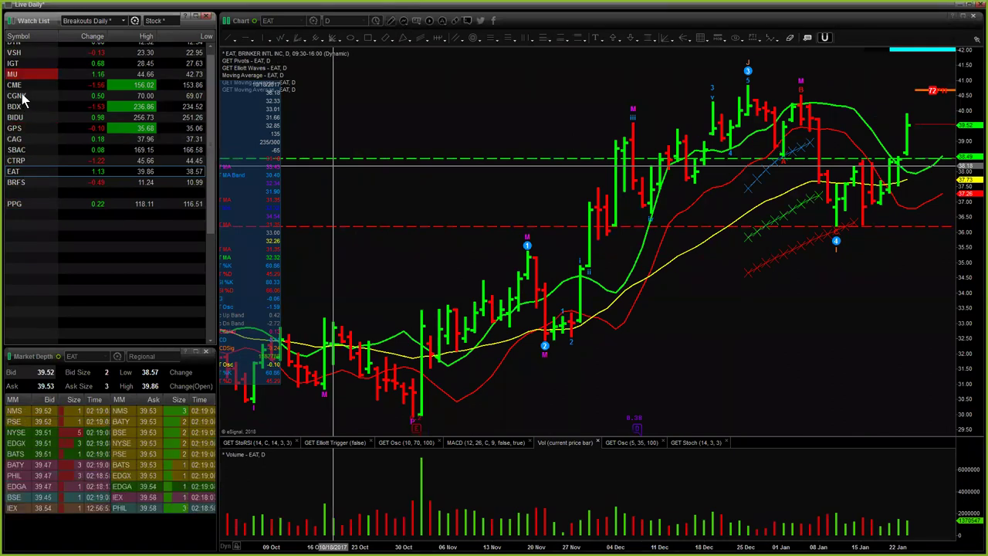
pyautogui.click(88, 101)
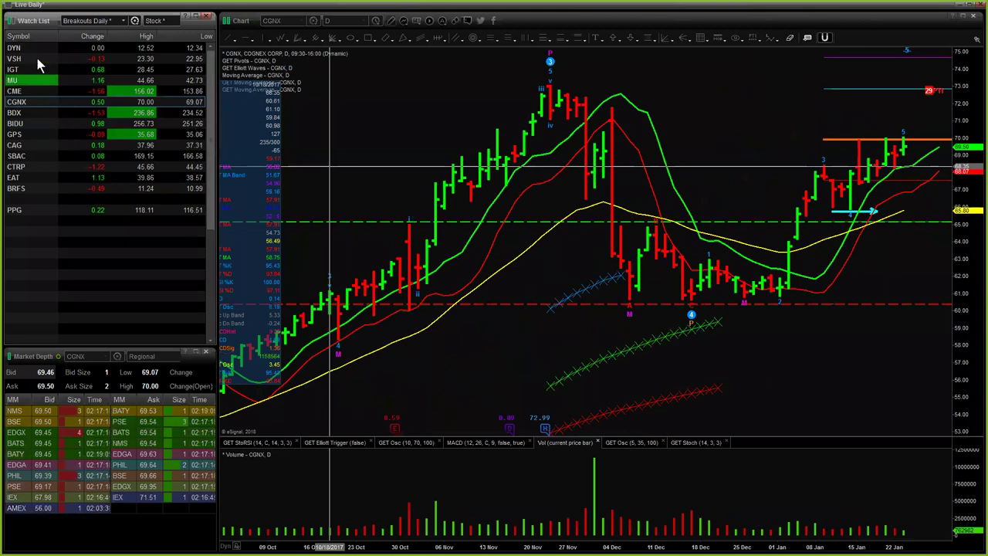
# - Draw arrows on the CGNX chart: flat under the latest lows, up to the 1.618 level, down to about 71, and flat at about 70.6
pyautogui.moveTo(744, 380); pyautogui.dragTo(601, 354)
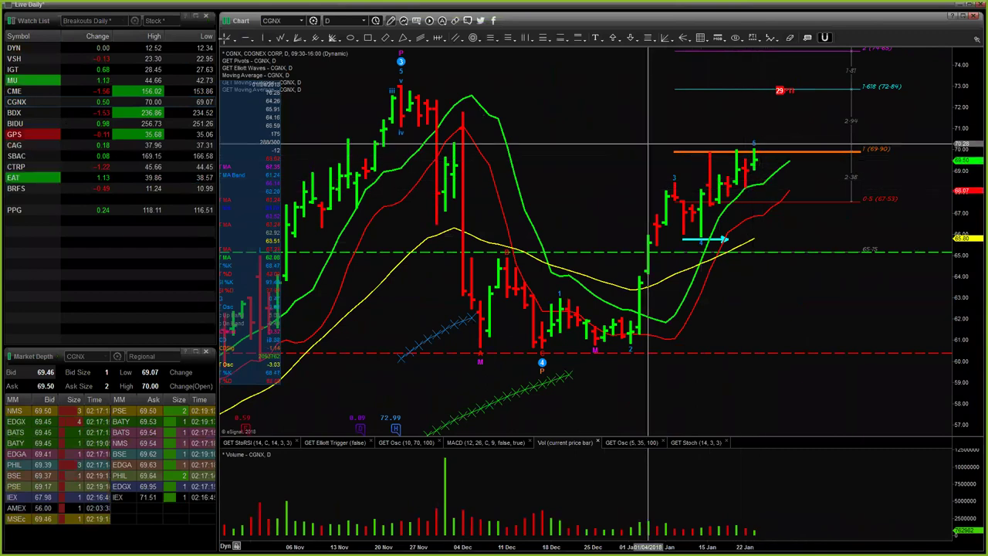
pyautogui.moveTo(737, 189); pyautogui.dragTo(773, 187)
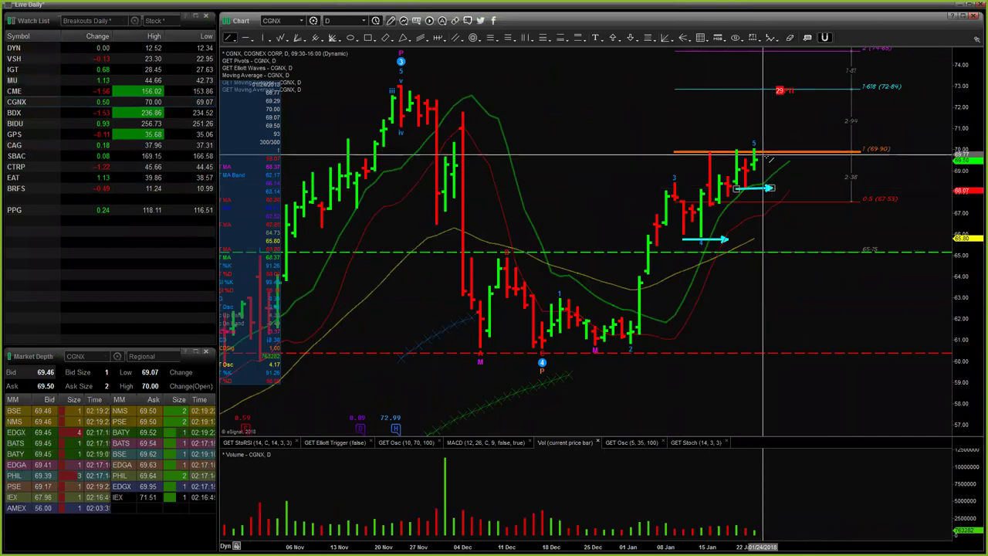
pyautogui.click(763, 158)
pyautogui.click(787, 92)
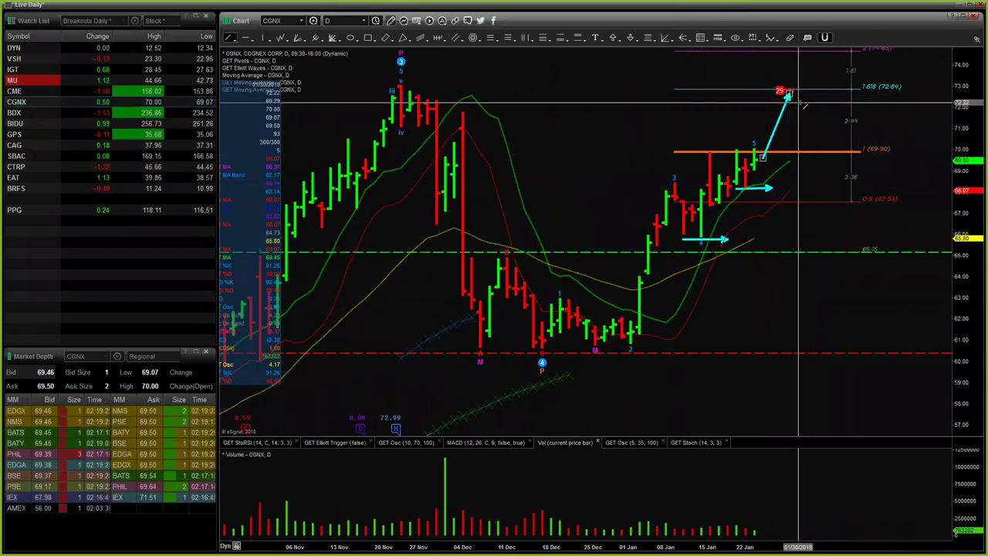
pyautogui.click(817, 137)
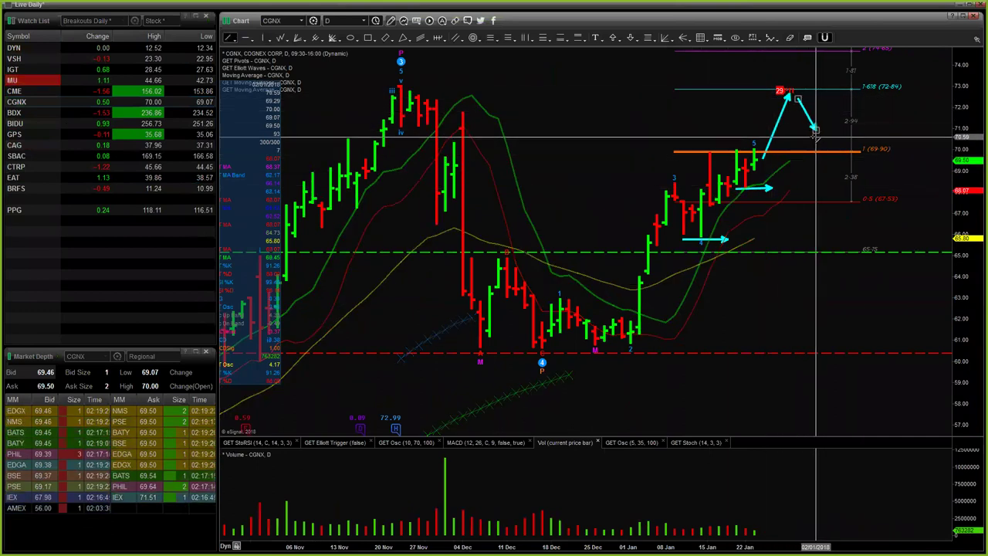
pyautogui.click(871, 137)
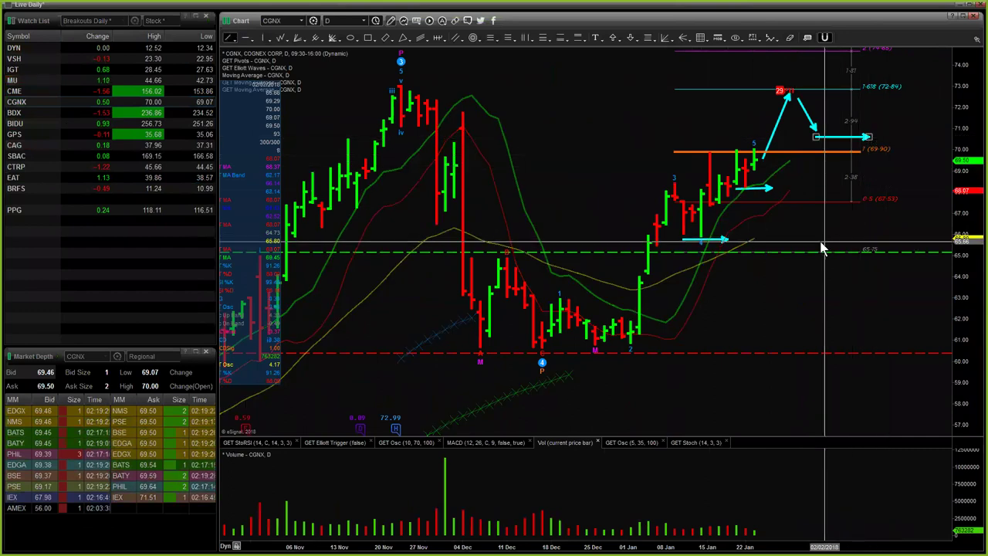
# - Review the GPS daily chart from the watch list and switch back to thinkorswim
pyautogui.click(31, 133)
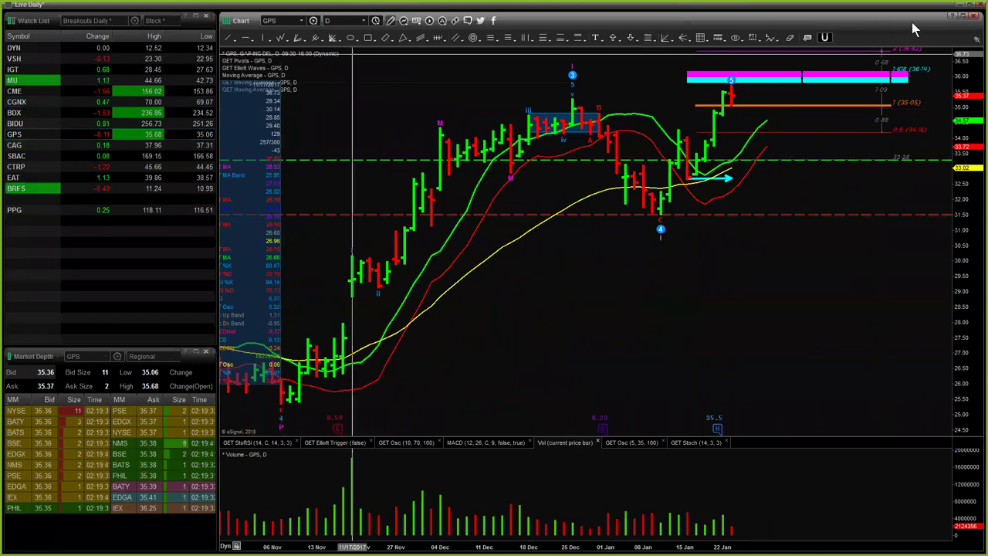
pyautogui.hotkey('alt', 'Tab')
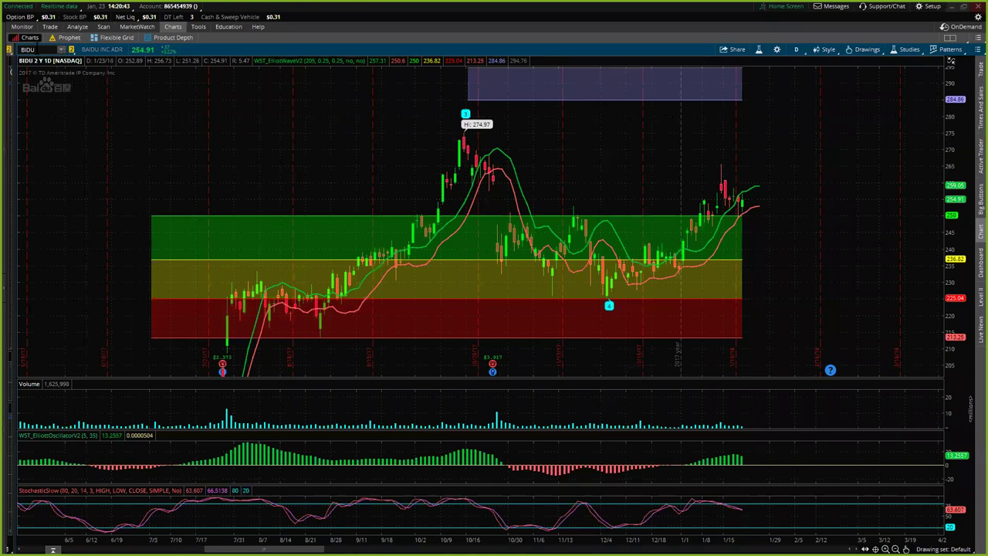
# - Load the /ES symbol in the chart and set its time frame to 10 D : 5m
pyautogui.click(35, 49)
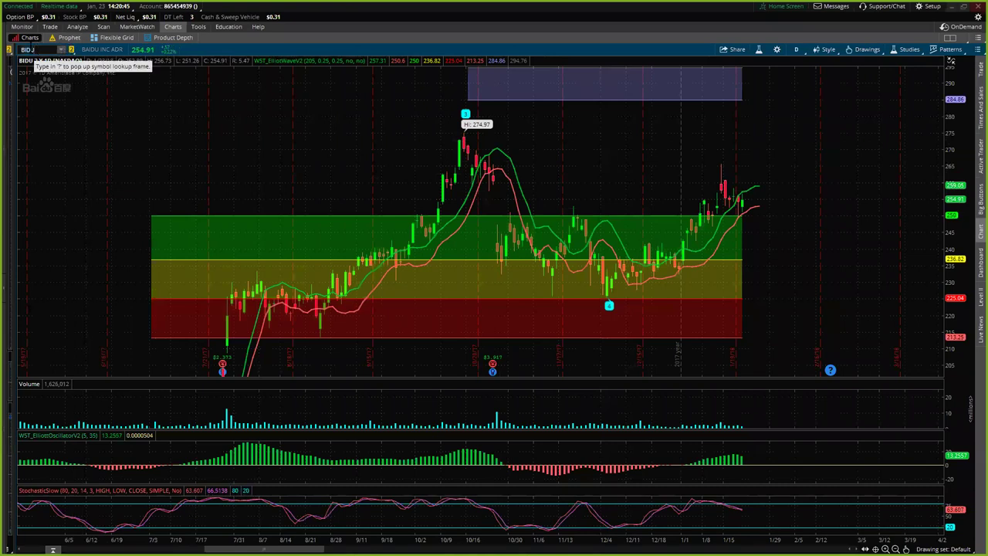
pyautogui.write('/ES')
pyautogui.press('Return')
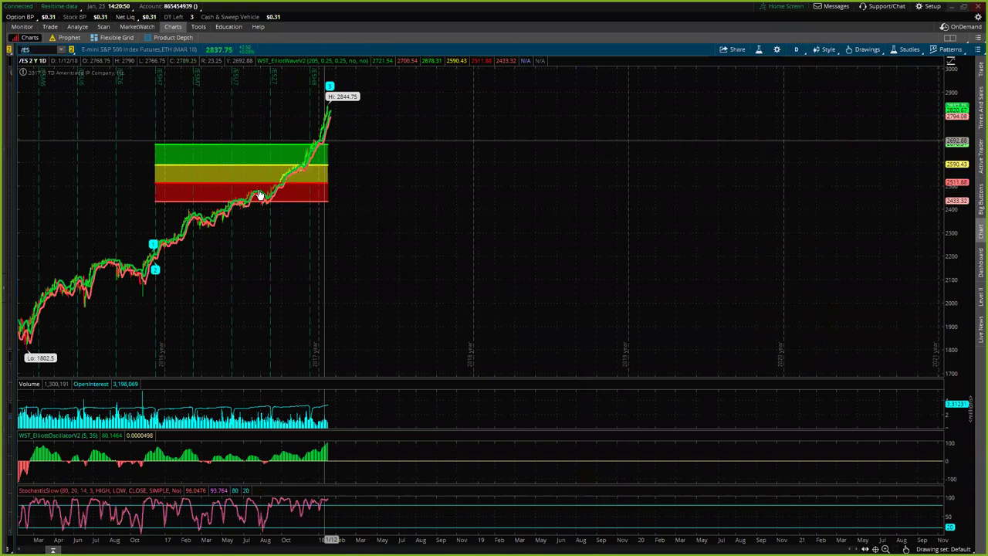
pyautogui.click(797, 50)
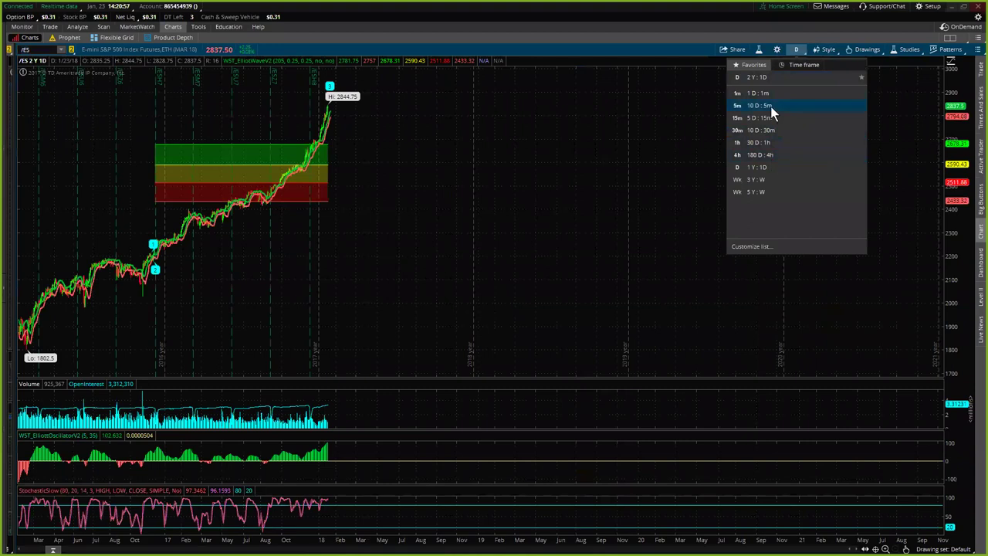
pyautogui.click(771, 108)
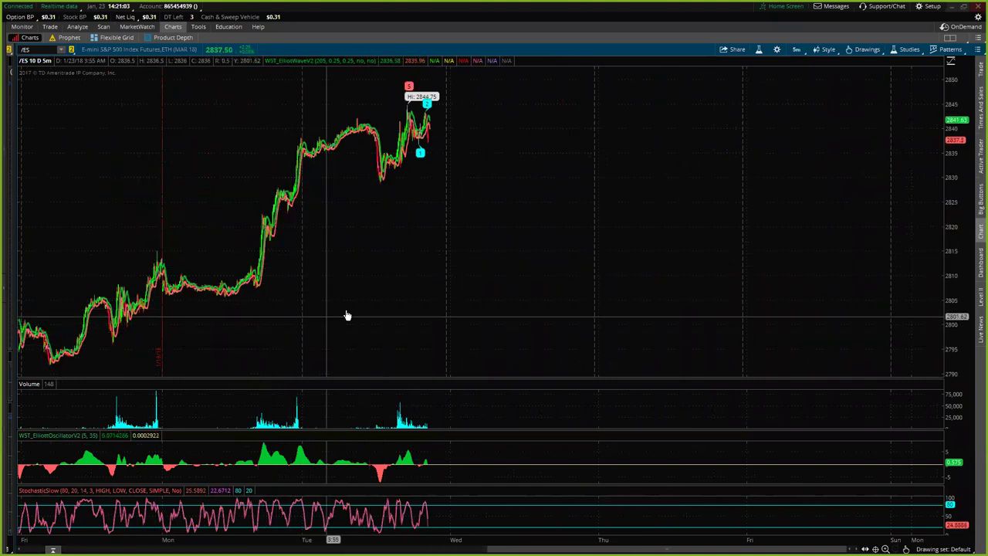
# - Set the W5T_ElliotWaveV2 study's start bar to 2785 and apply it to the /ES 5-minute chart
pyautogui.scroll(5, 409, 301)
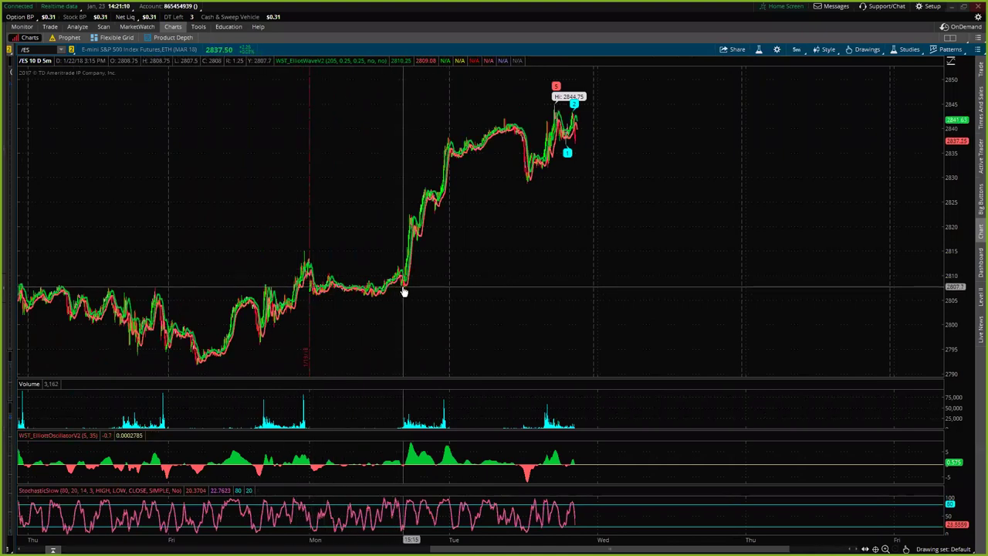
pyautogui.click(759, 49)
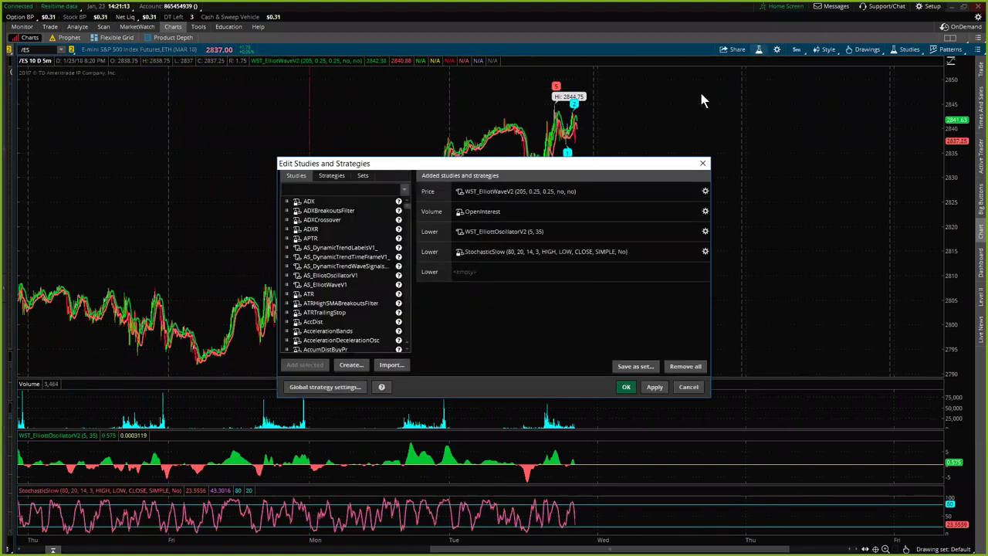
pyautogui.click(534, 232)
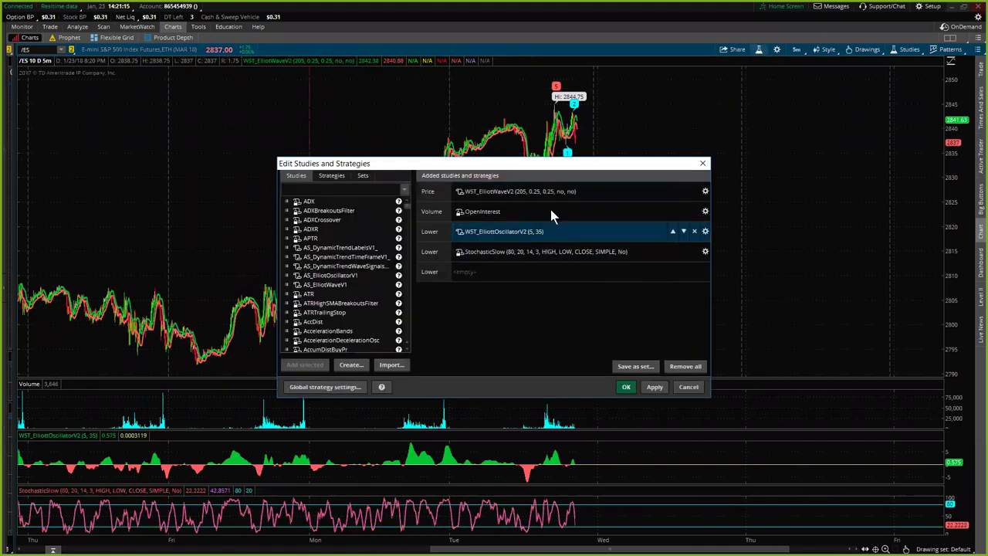
pyautogui.click(610, 197)
pyautogui.click(705, 192)
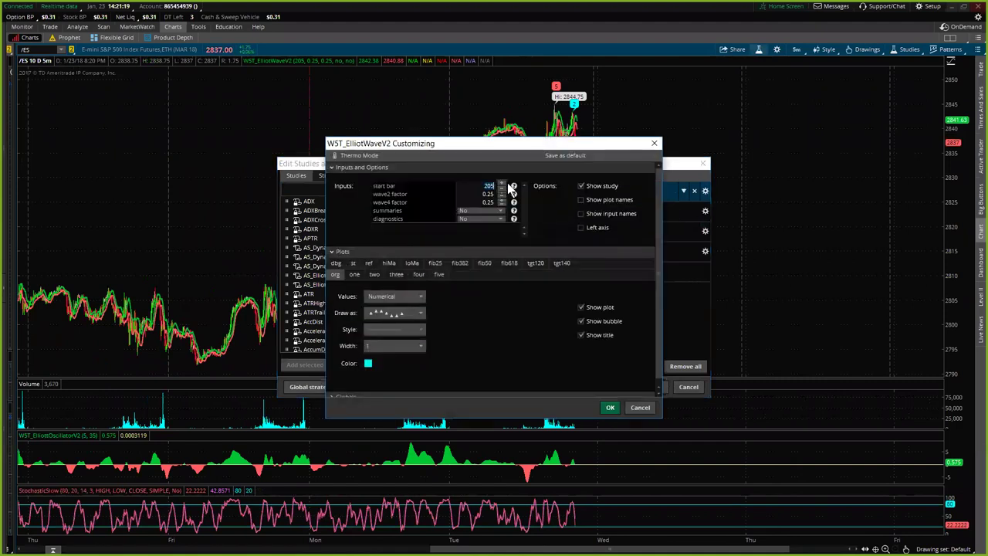
pyautogui.write('2785')
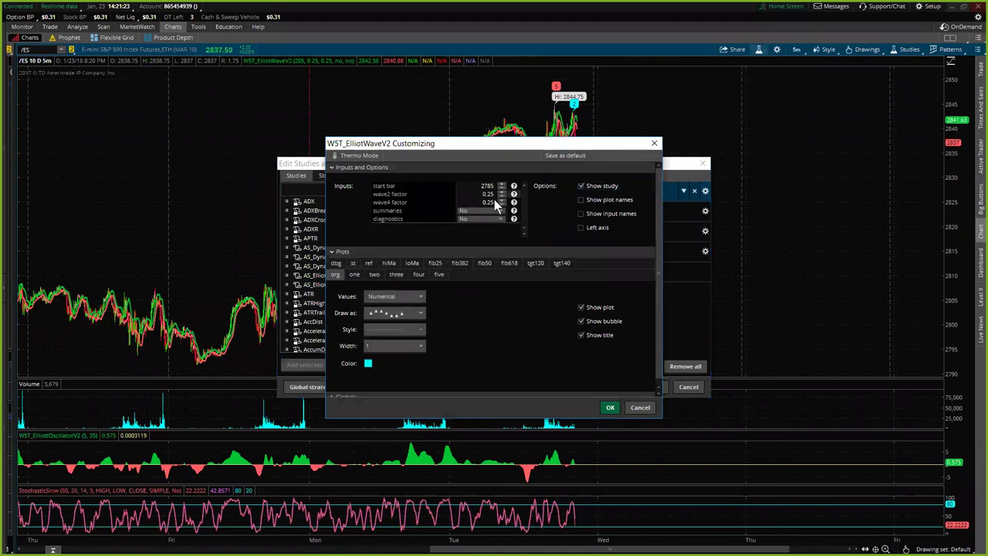
pyautogui.click(610, 408)
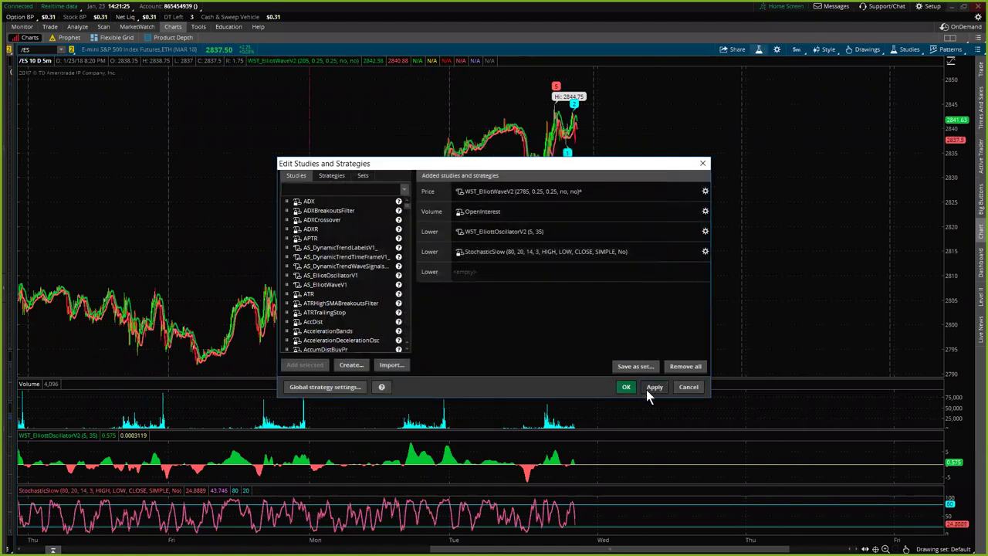
pyautogui.click(628, 389)
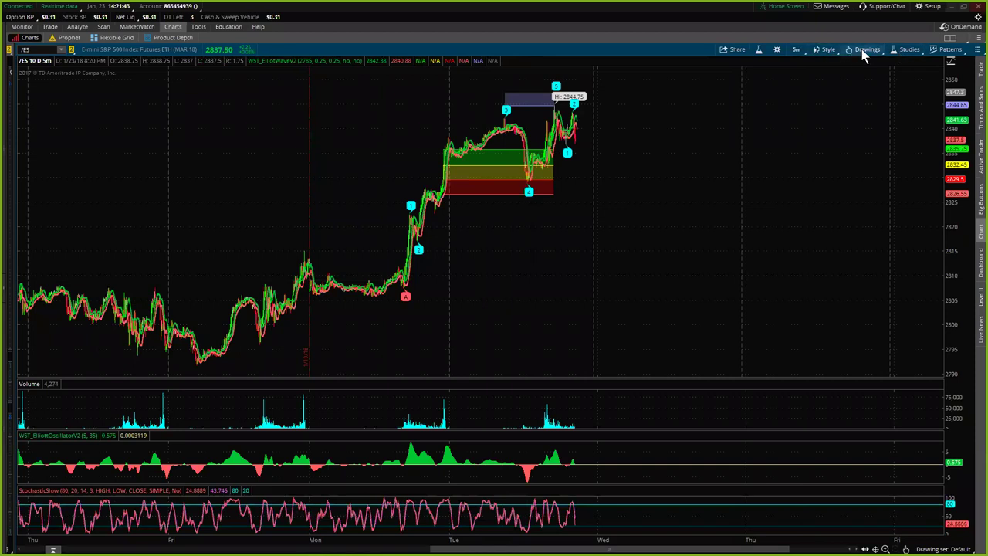
# - Switch the drawing tool to the pointer and zoom in on the /ES Elliott wave count from its starting low
pyautogui.click(882, 52)
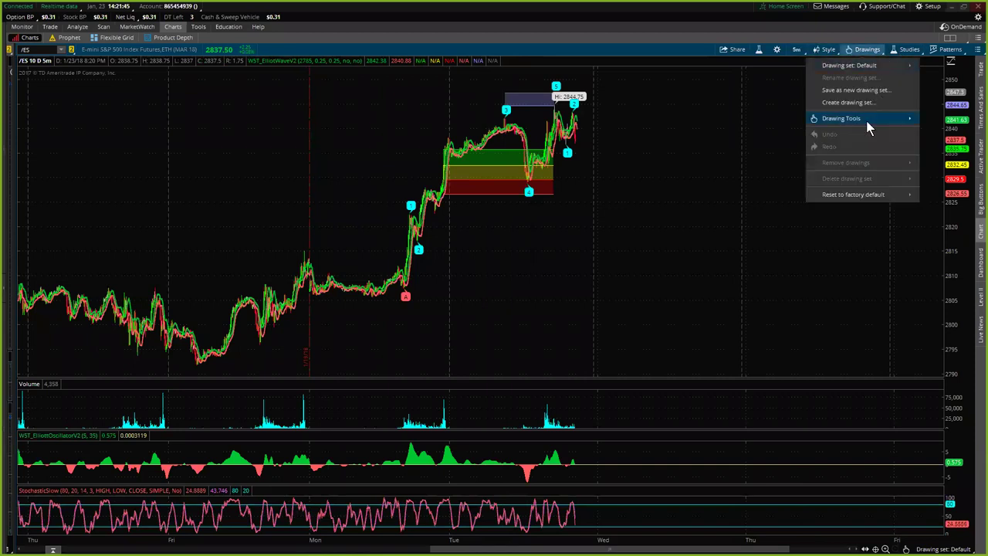
pyautogui.moveTo(868, 120)
pyautogui.click(945, 120)
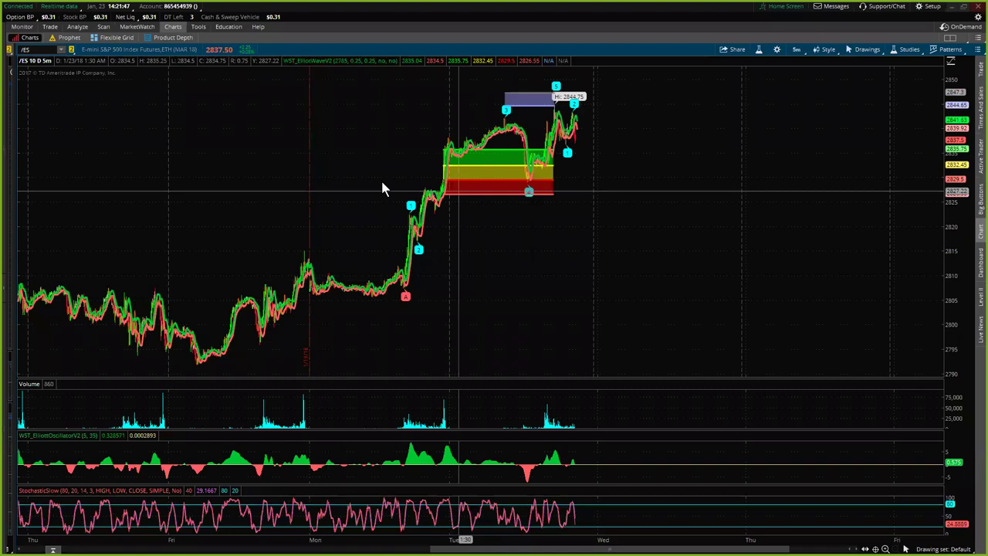
pyautogui.moveTo(302, 80); pyautogui.dragTo(590, 124)
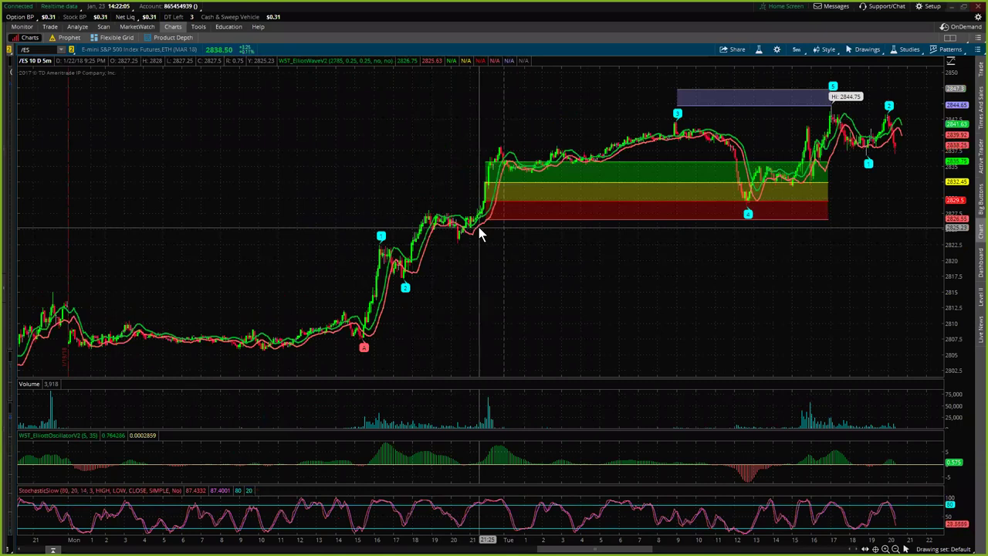
pyautogui.click(364, 347)
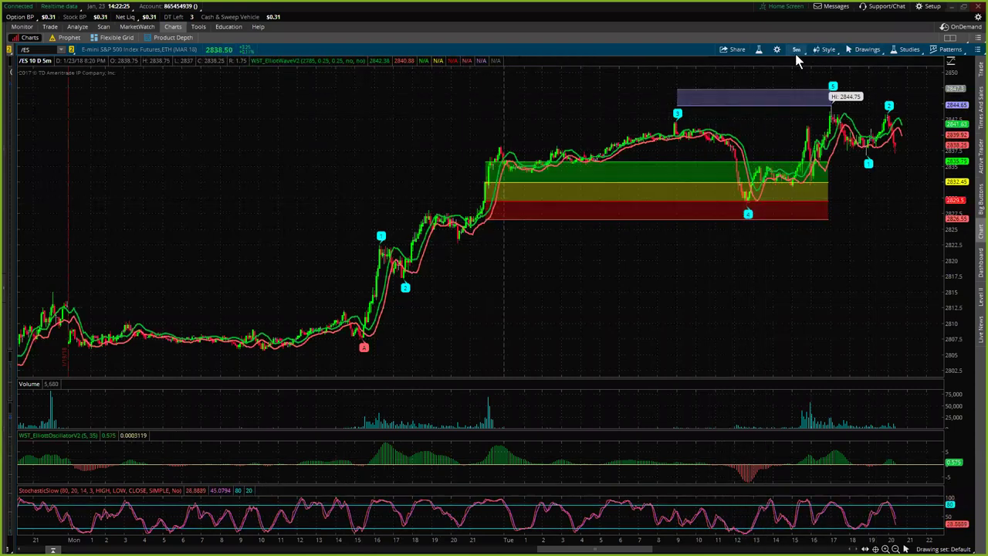
# - Examine waves 3 to 5 on the /ES chart up close, and rescale the time axis to show the whole wave count
pyautogui.moveTo(647, 84); pyautogui.dragTo(840, 164)
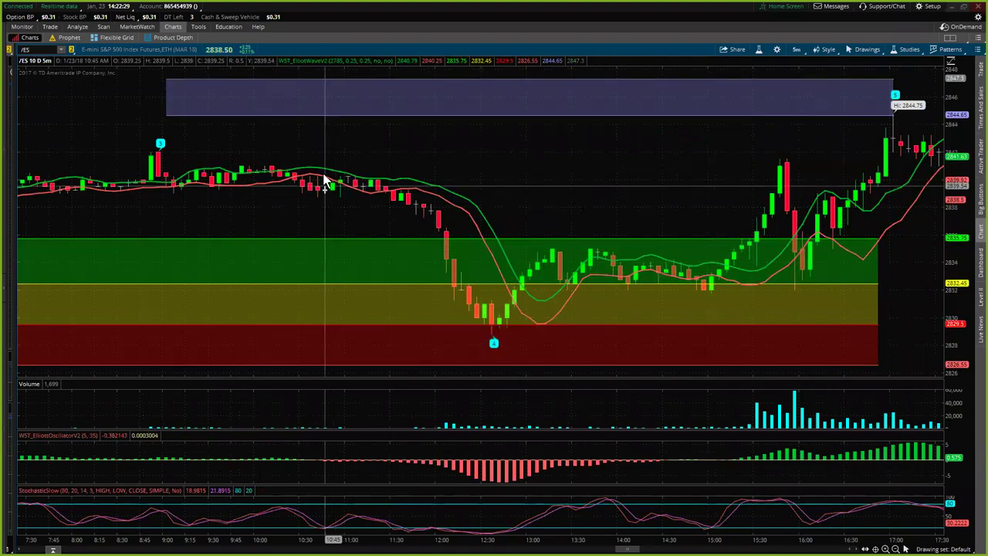
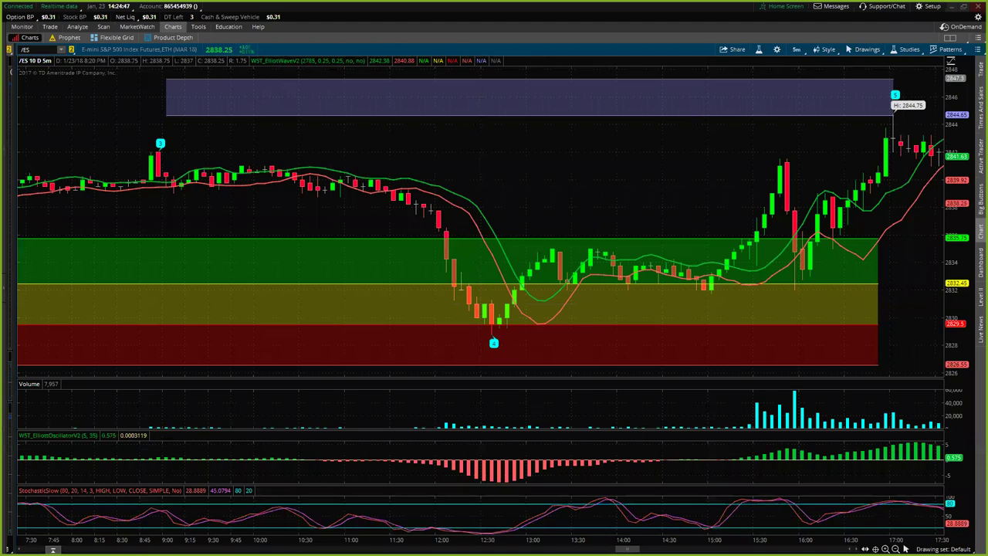
pyautogui.moveTo(434, 542); pyautogui.dragTo(761, 506)
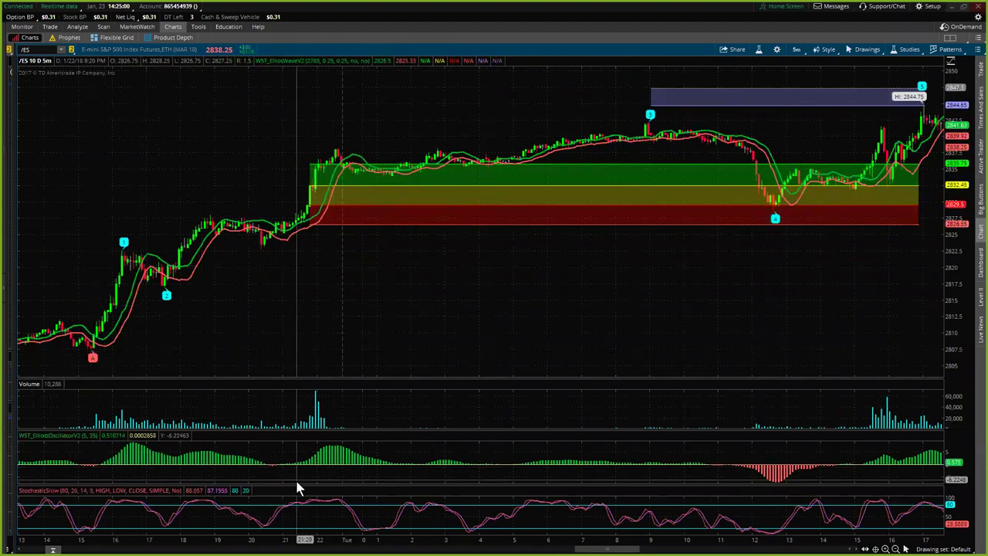
pyautogui.moveTo(284, 539); pyautogui.dragTo(527, 539)
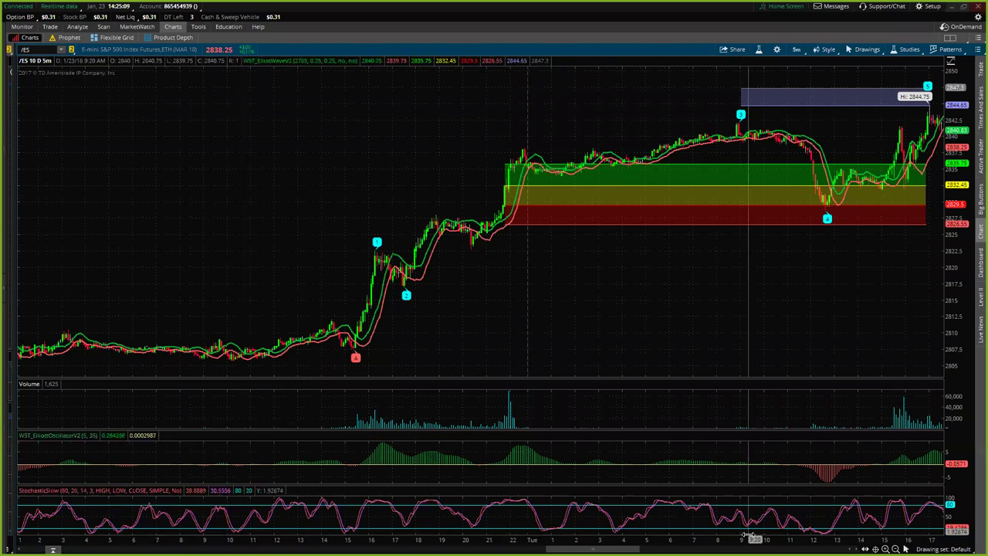
pyautogui.moveTo(753, 539); pyautogui.dragTo(637, 541)
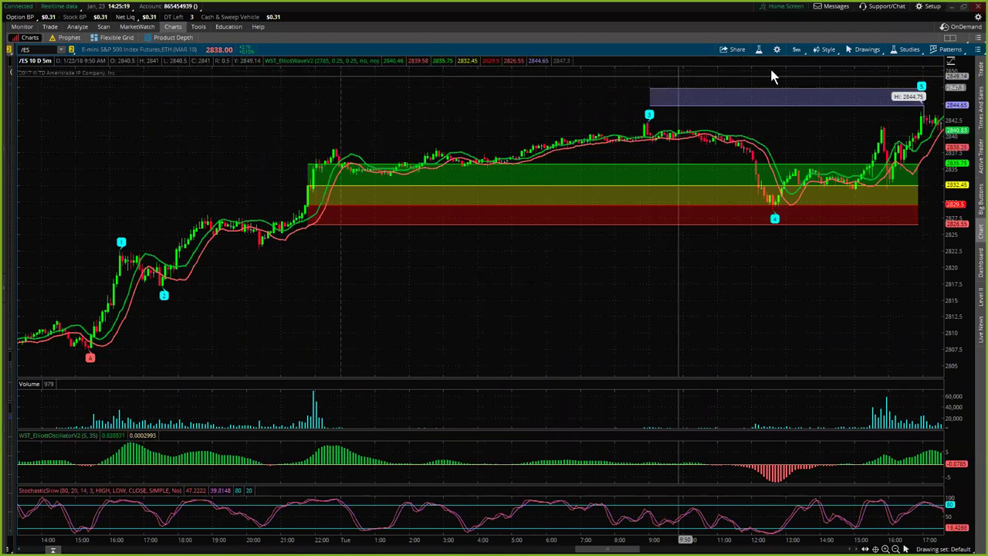
pyautogui.click(881, 52)
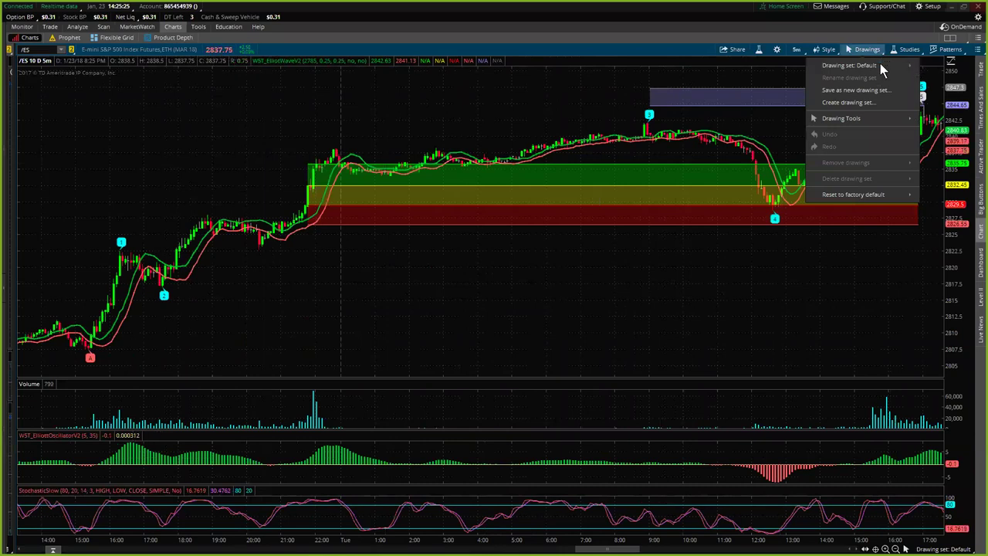
pyautogui.moveTo(910, 125)
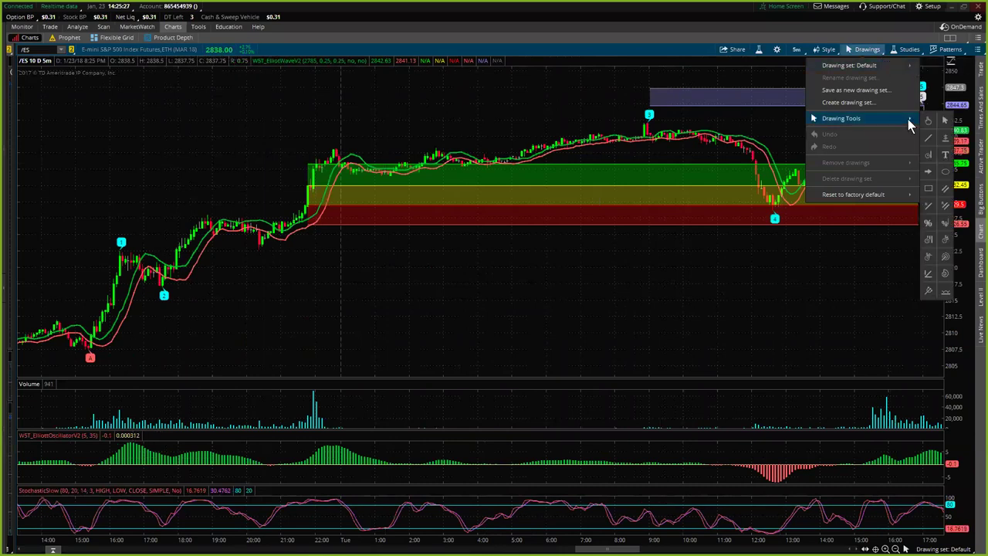
pyautogui.click(928, 222)
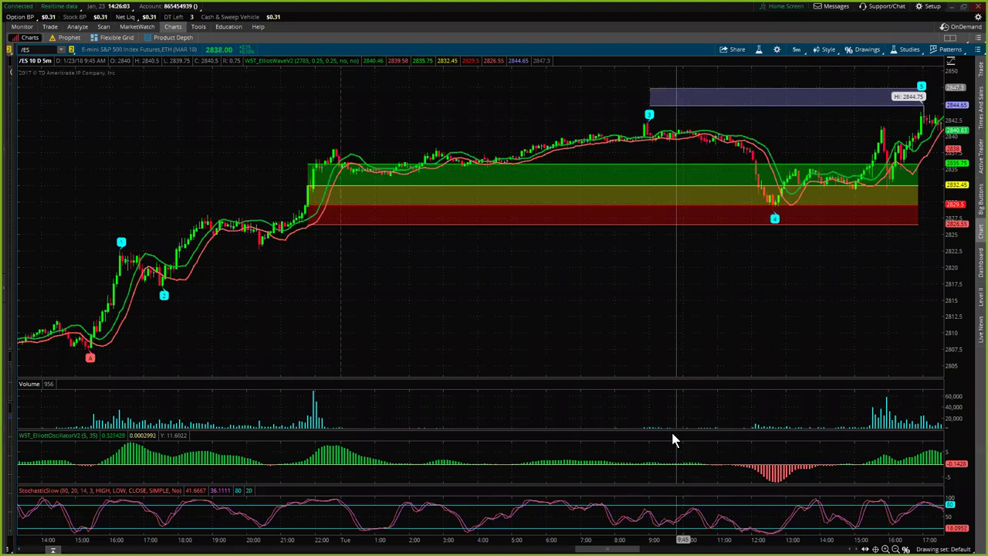
# - Switch the /ES chart's drawing tool to the panning hand
pyautogui.click(879, 50)
pyautogui.click(880, 51)
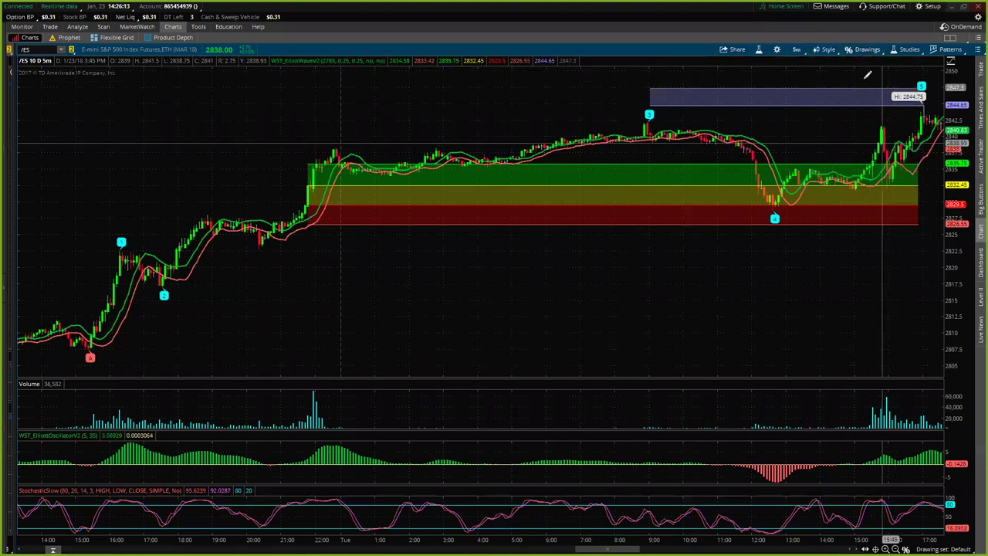
pyautogui.click(884, 51)
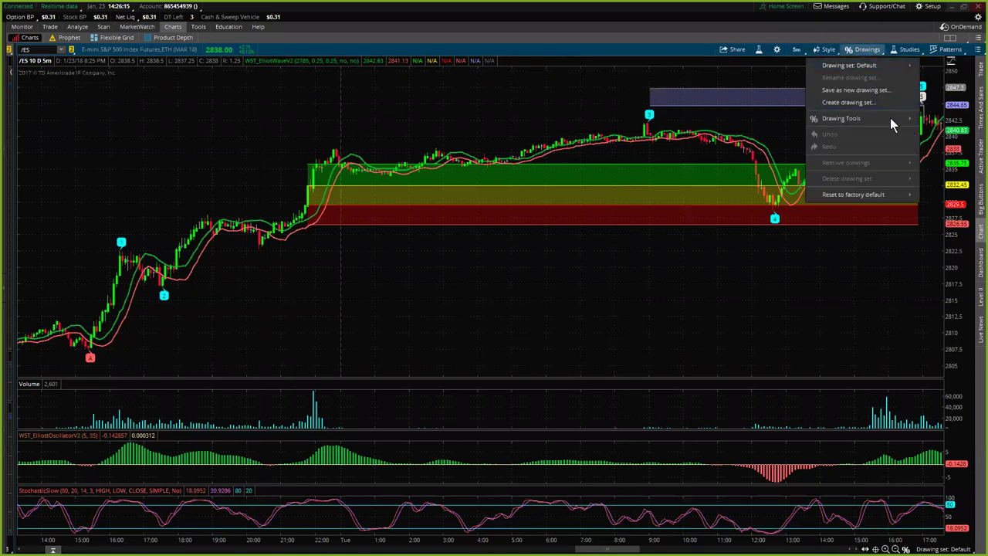
pyautogui.click(753, 422)
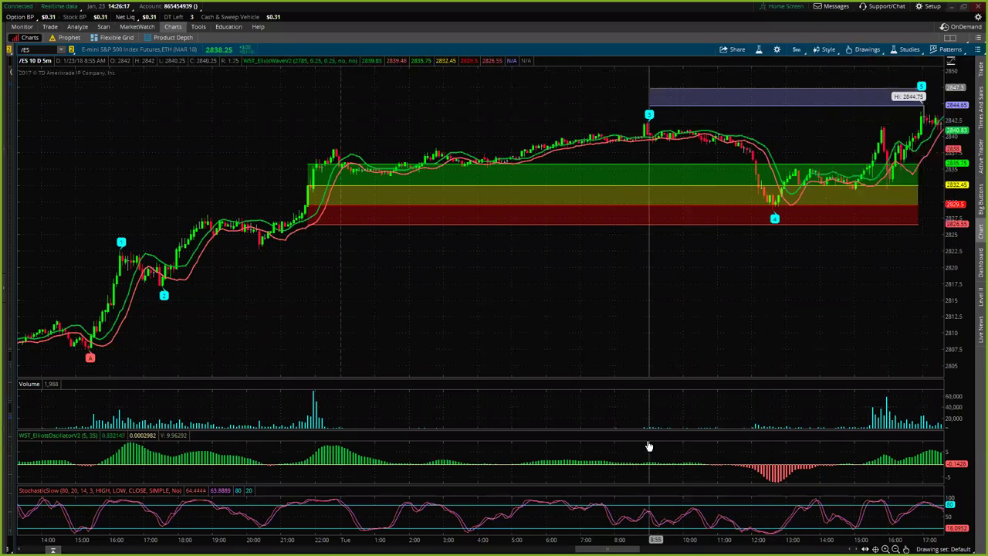
# - Enlarge the W5T_ElliottOscillatorV2 pane below the /ES price chart and examine the oscillator through the wave 4 pullback
pyautogui.moveTo(652, 431); pyautogui.dragTo(651, 337)
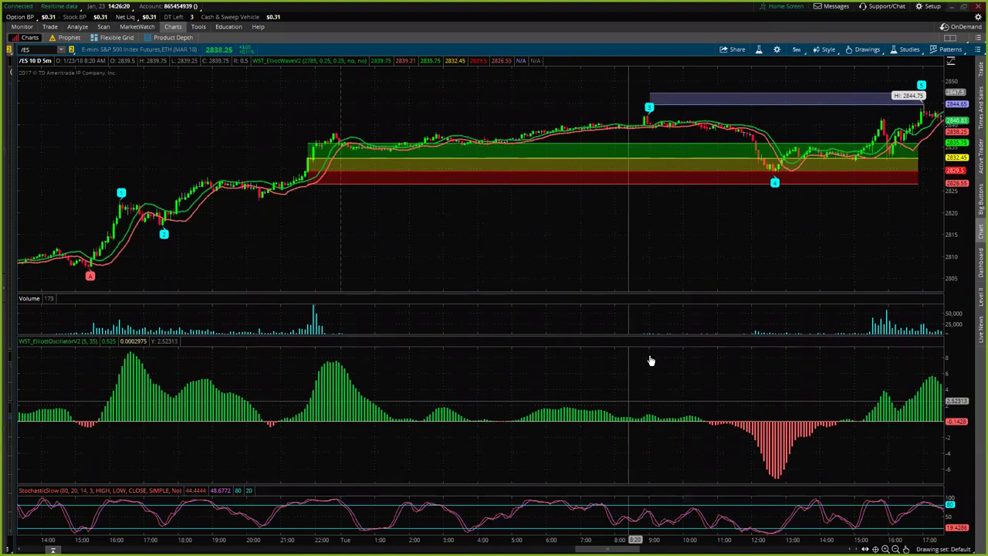
pyautogui.moveTo(480, 539); pyautogui.dragTo(595, 512)
pyautogui.scroll(-3, 556, 457)
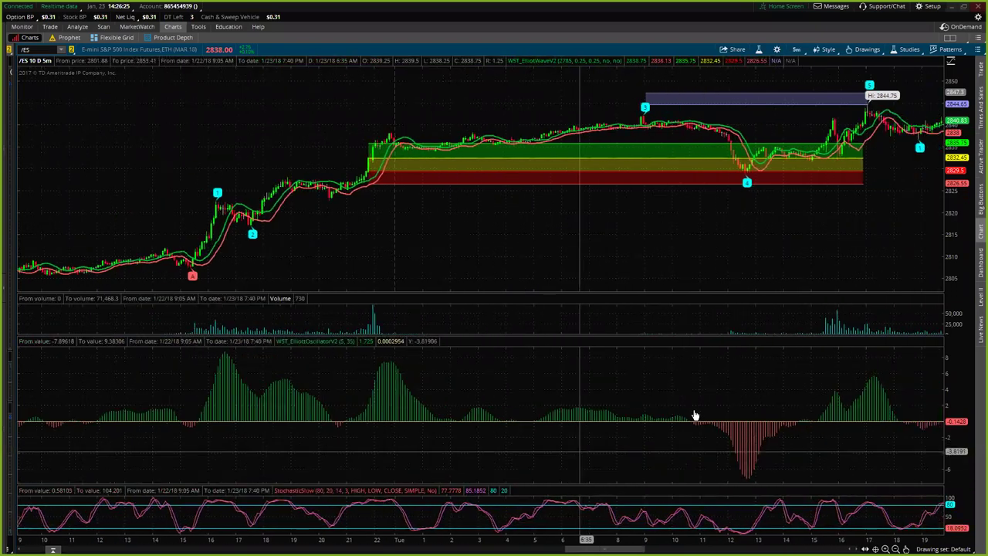
pyautogui.scroll(-2, 724, 438)
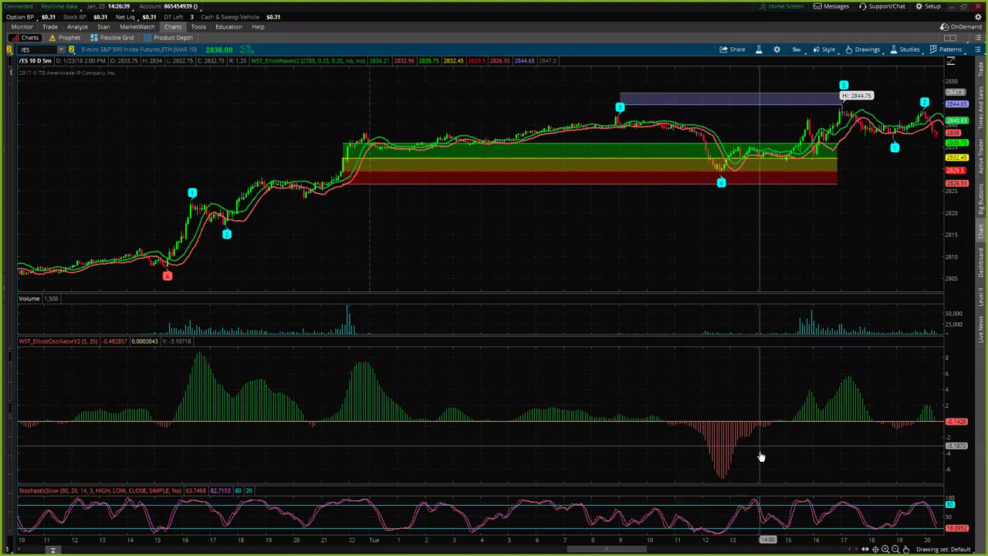
# - Enlarge the StochasticSlow pane on the /ES chart and examine it around the wave 4 low
pyautogui.moveTo(719, 484); pyautogui.dragTo(722, 437)
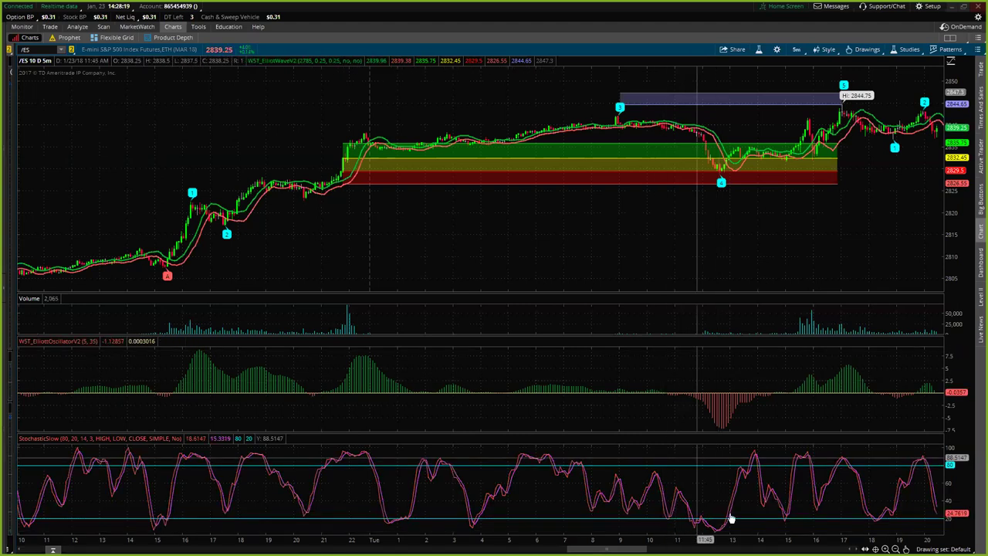
pyautogui.moveTo(749, 519); pyautogui.dragTo(730, 519)
pyautogui.scroll(5, 507, 466)
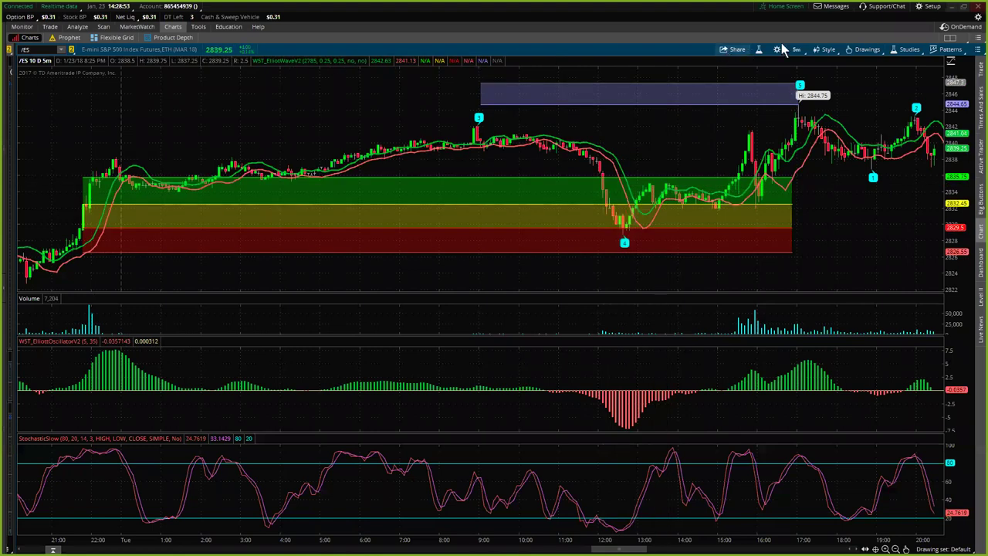
# - Switch to NinjaTrader, load the ARAY symbol in the chart and set its interval to 60 Minute
pyautogui.click(952, 10)
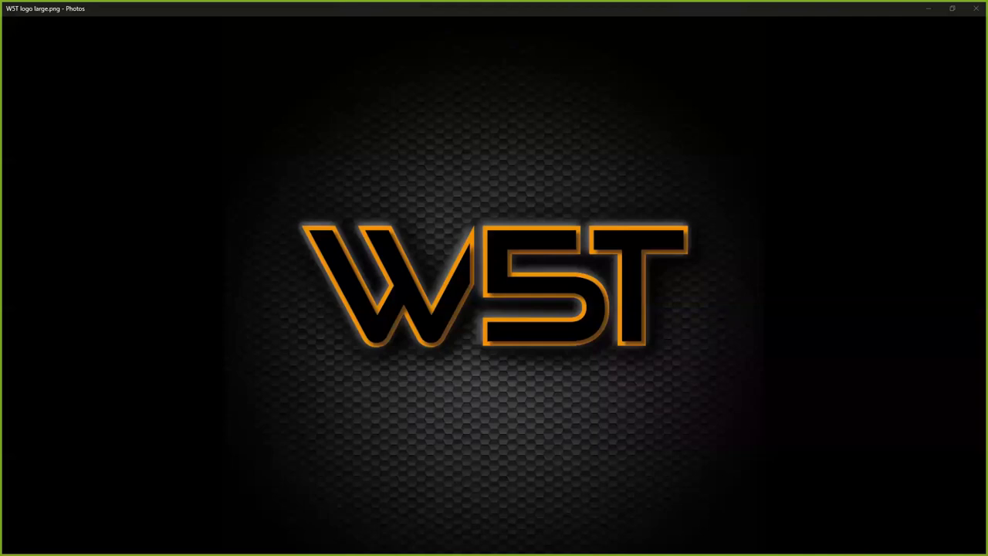
pyautogui.hotkey('alt', 'Tab')
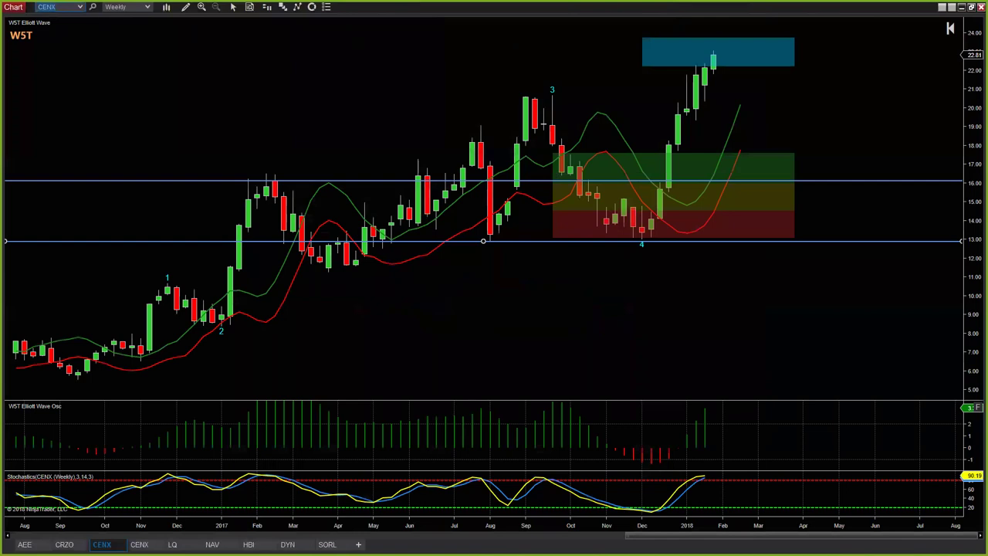
pyautogui.write('ARAY')
pyautogui.press('Return')
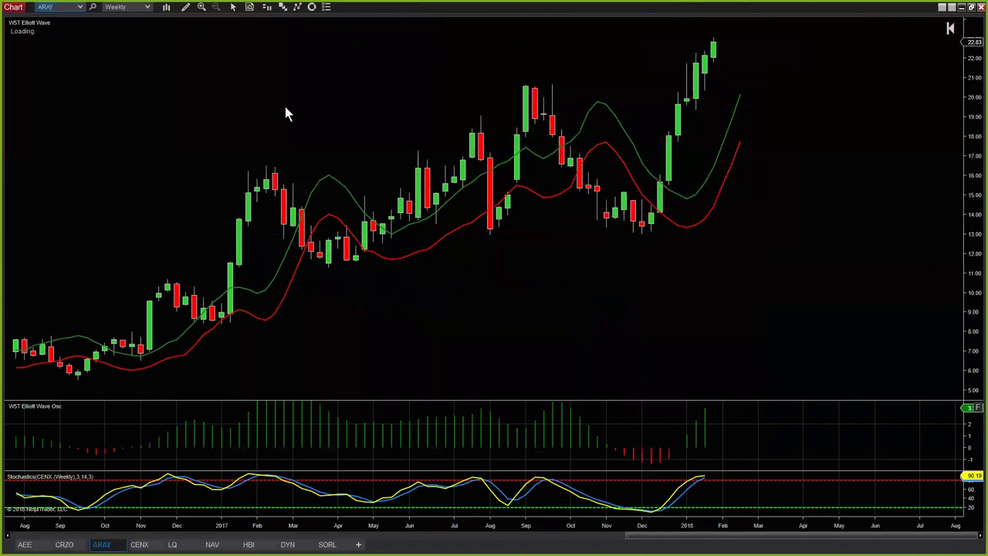
pyautogui.click(147, 8)
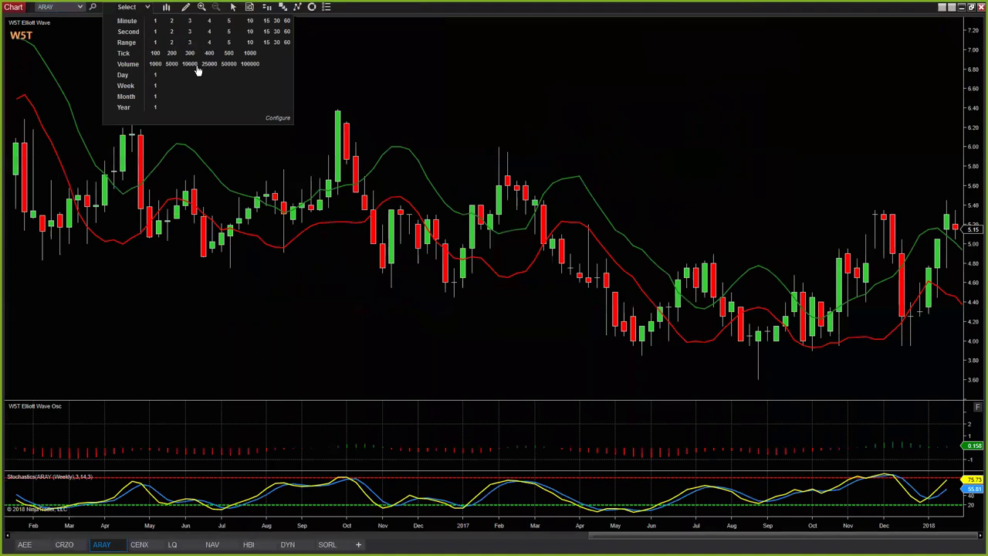
pyautogui.click(287, 21)
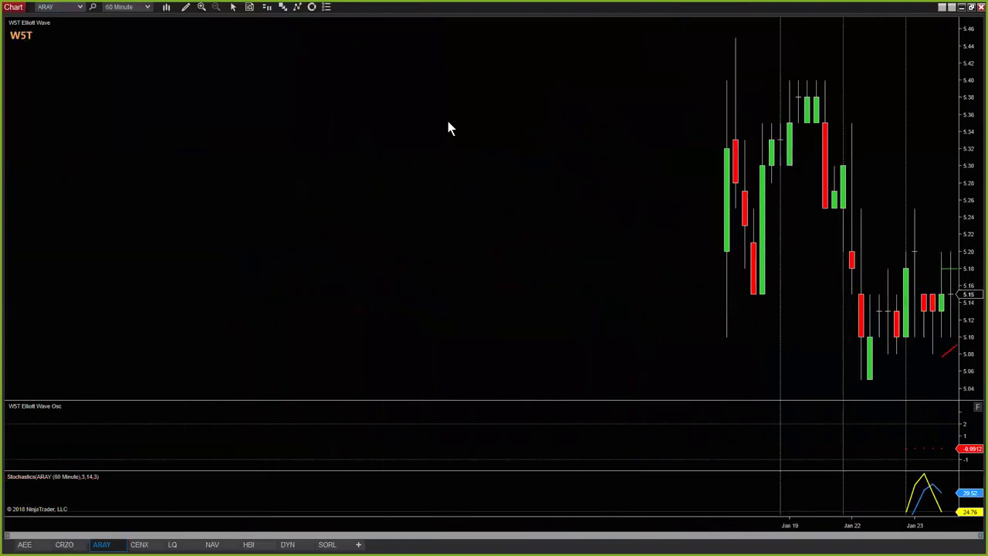
pyautogui.rightClick(449, 123)
pyautogui.click(481, 187)
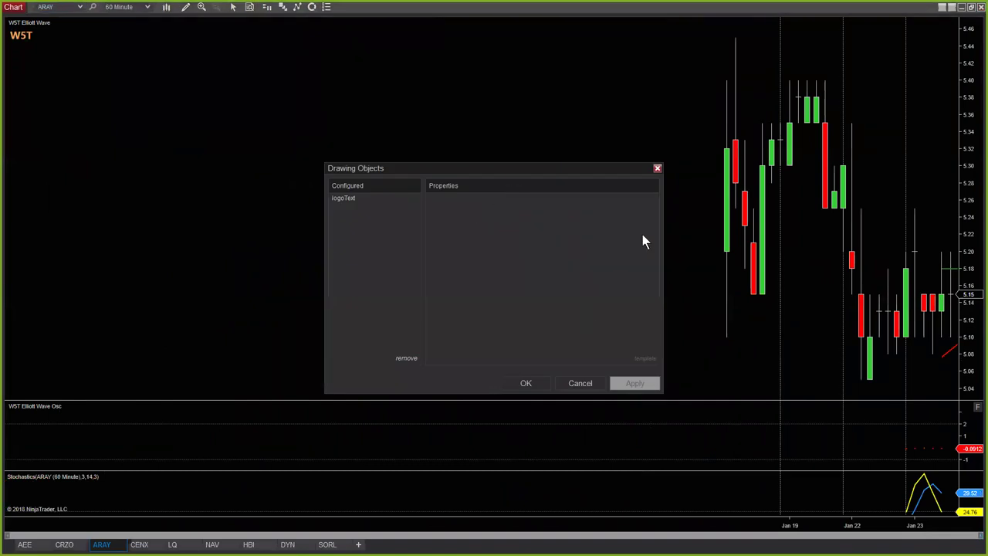
pyautogui.click(656, 167)
# - Increase the number of days to load in the ARAY 60 Minute data series and apply it
pyautogui.rightClick(654, 162)
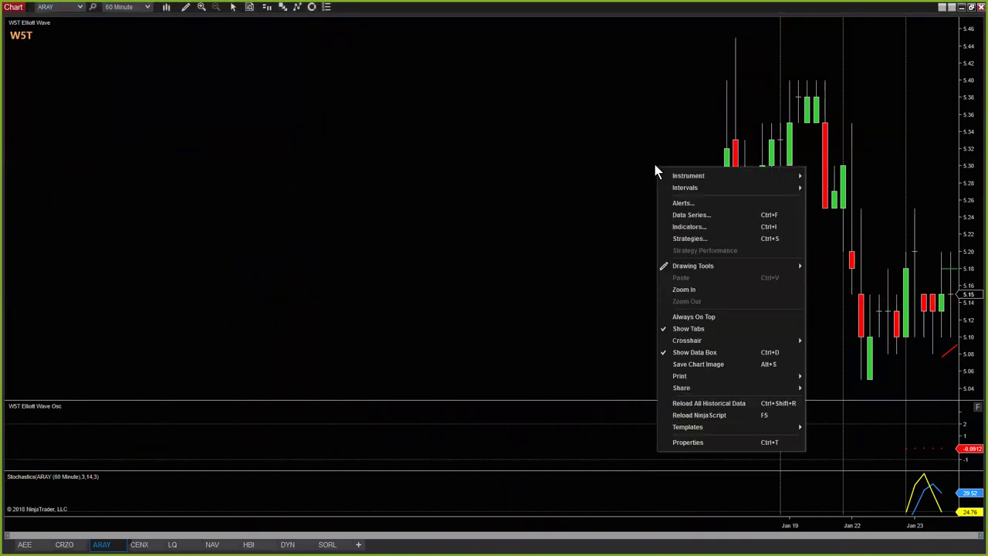
pyautogui.click(699, 216)
pyautogui.click(561, 246)
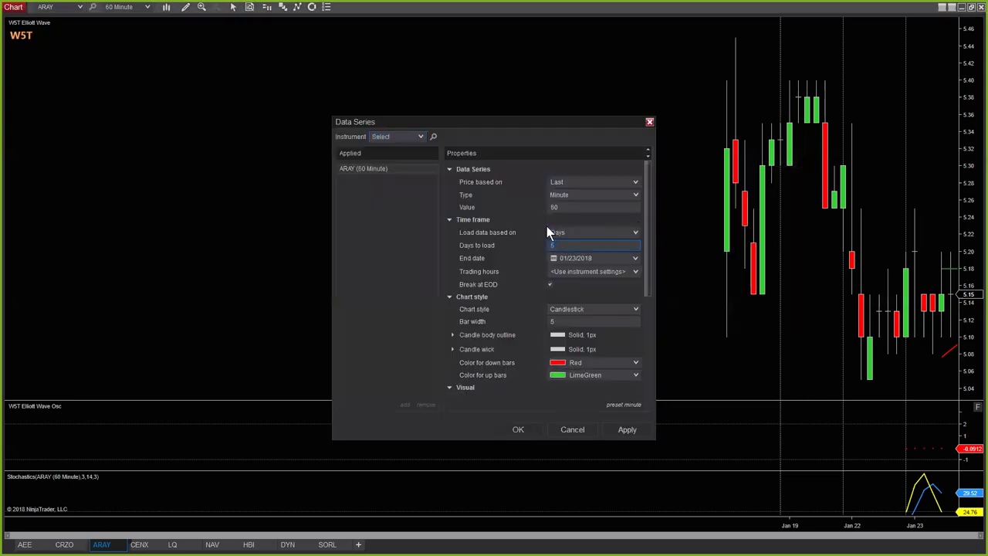
pyautogui.press('Return')
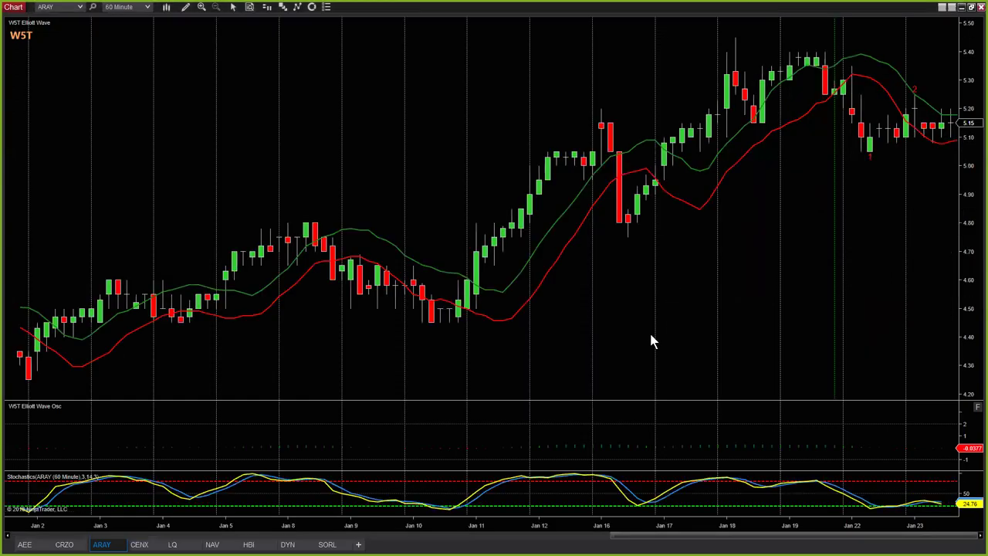
# - Start the ARAY Elliott wave count in turn from about Dec 18, the Jan 2 low and the low around Jan 10
pyautogui.moveTo(530, 528); pyautogui.dragTo(664, 522)
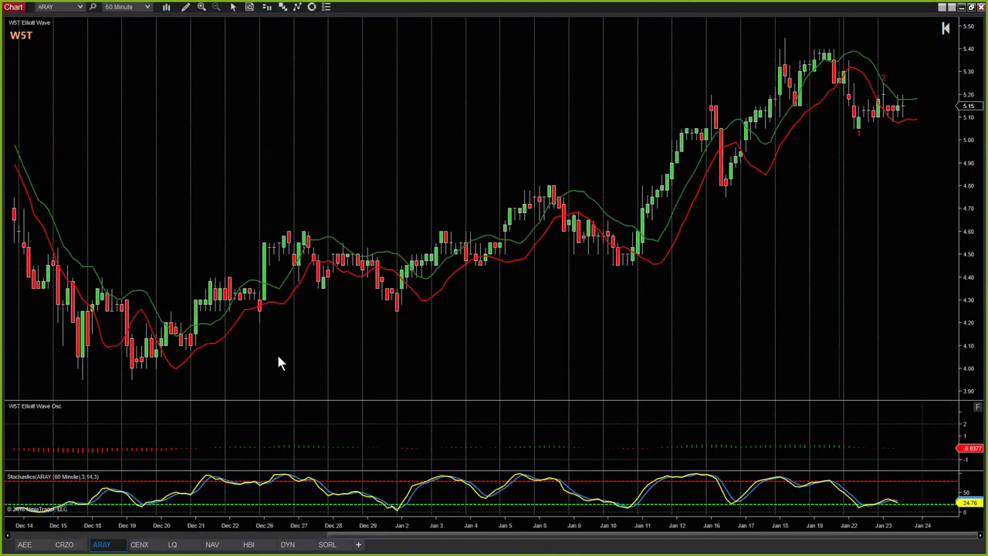
pyautogui.click(104, 384)
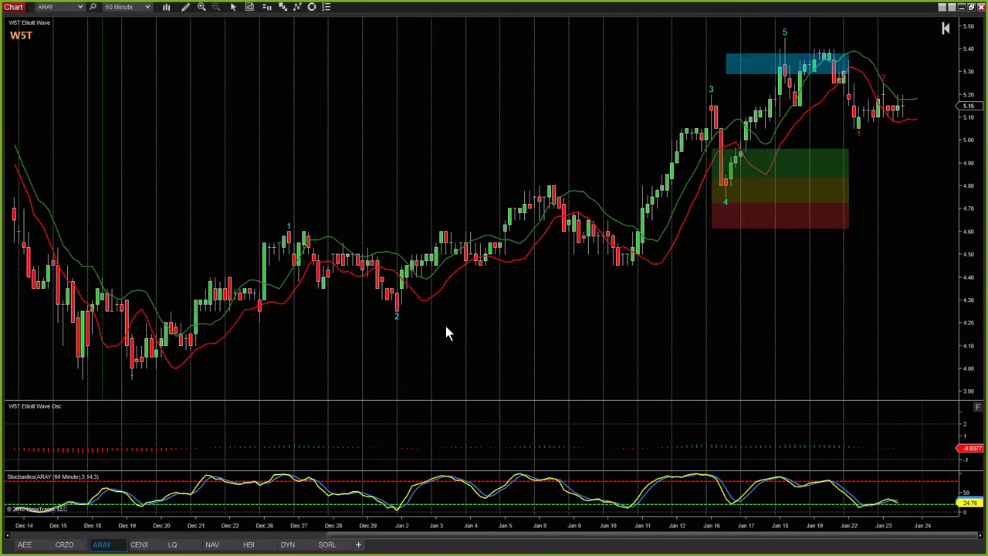
pyautogui.click(402, 331)
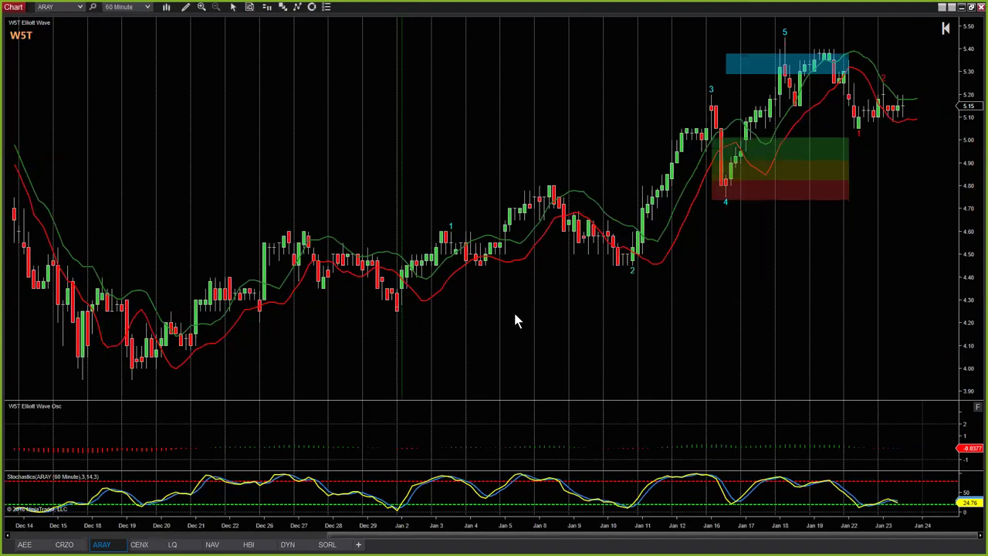
pyautogui.click(627, 285)
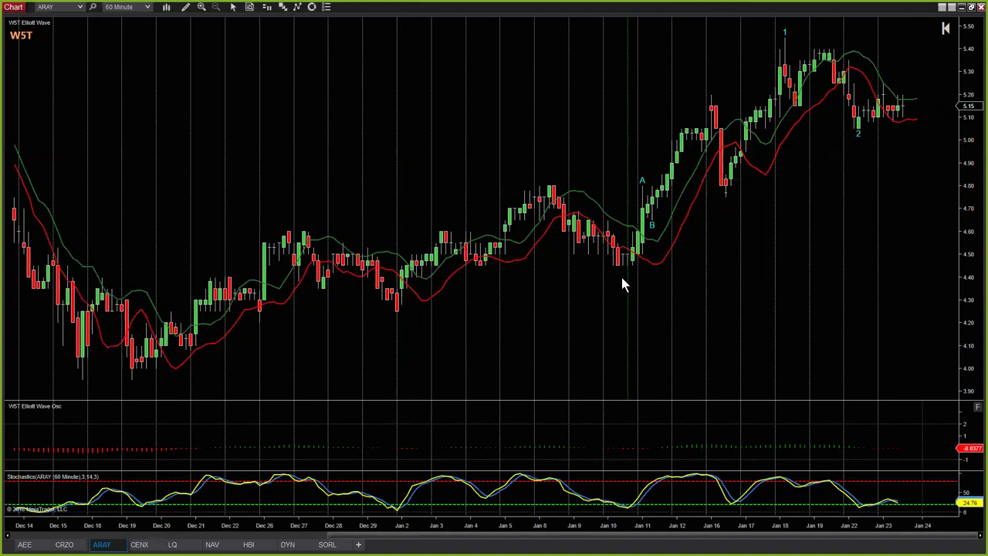
pyautogui.click(622, 282)
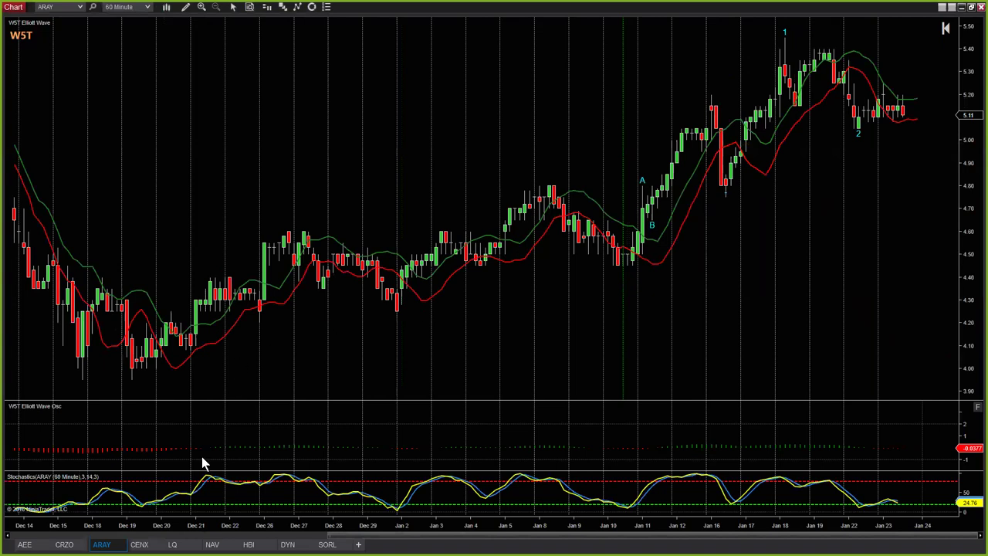
# - Restart the ARAY Elliott wave count from about Nov 30 and examine its decline and recovery waves
pyautogui.moveTo(208, 522); pyautogui.dragTo(345, 525)
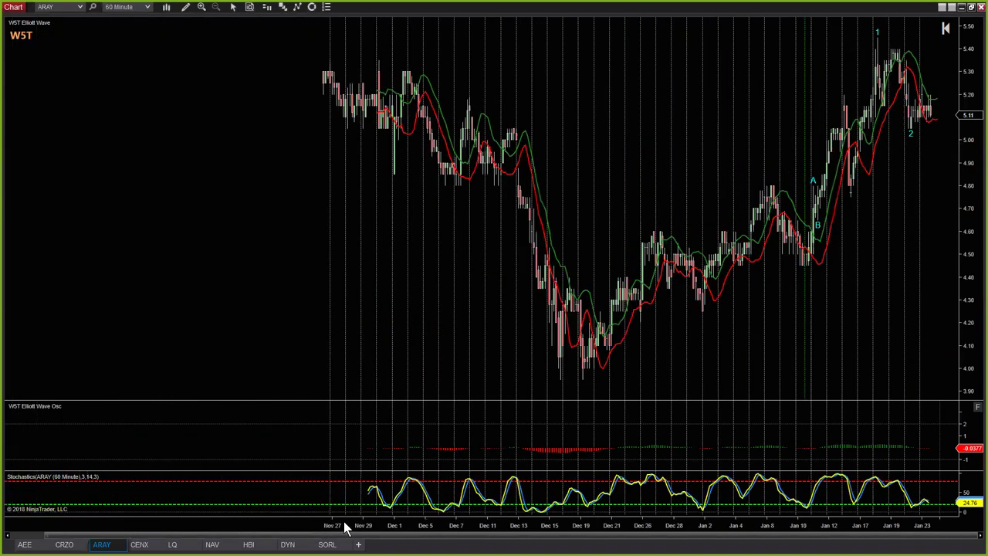
pyautogui.click(437, 62)
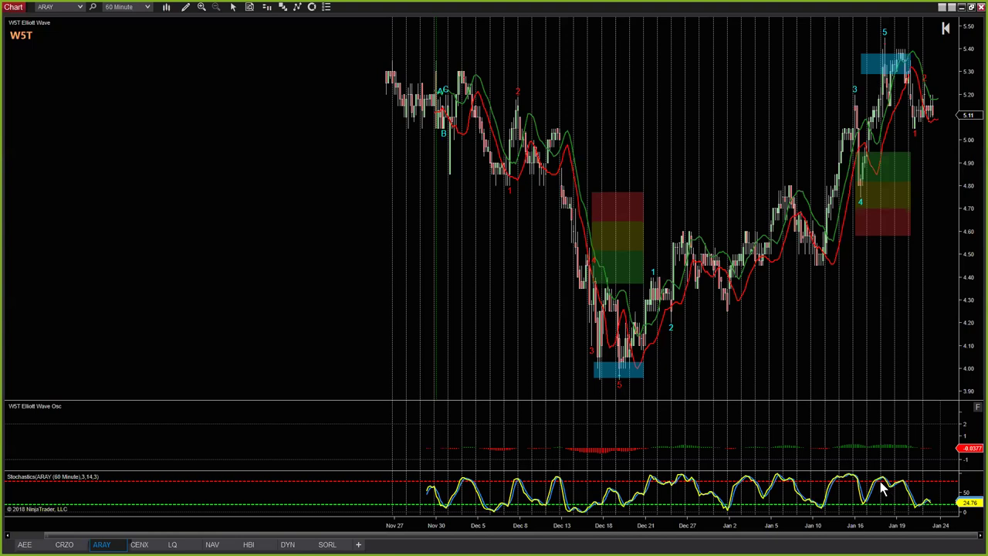
pyautogui.moveTo(871, 522); pyautogui.dragTo(399, 538)
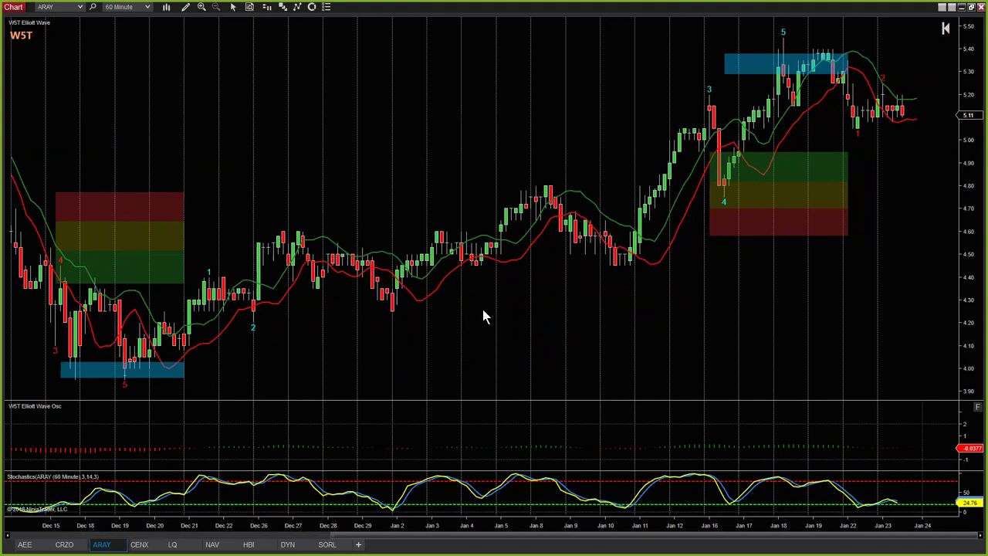
# - Try starting the ARAY wave count from the low around Jan 10, the mid-January pullback low and just after the Jan 18 high
pyautogui.click(618, 275)
pyautogui.click(721, 197)
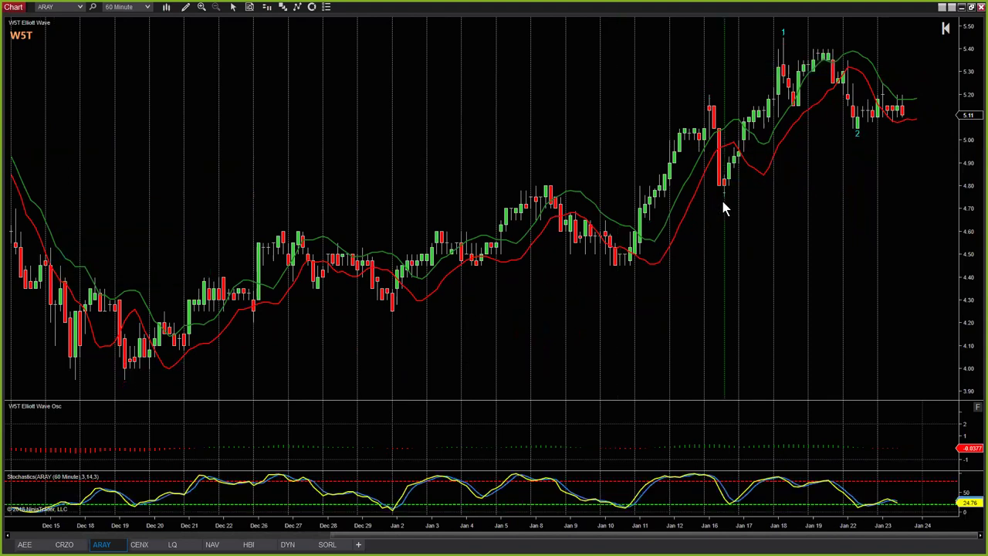
pyautogui.click(797, 43)
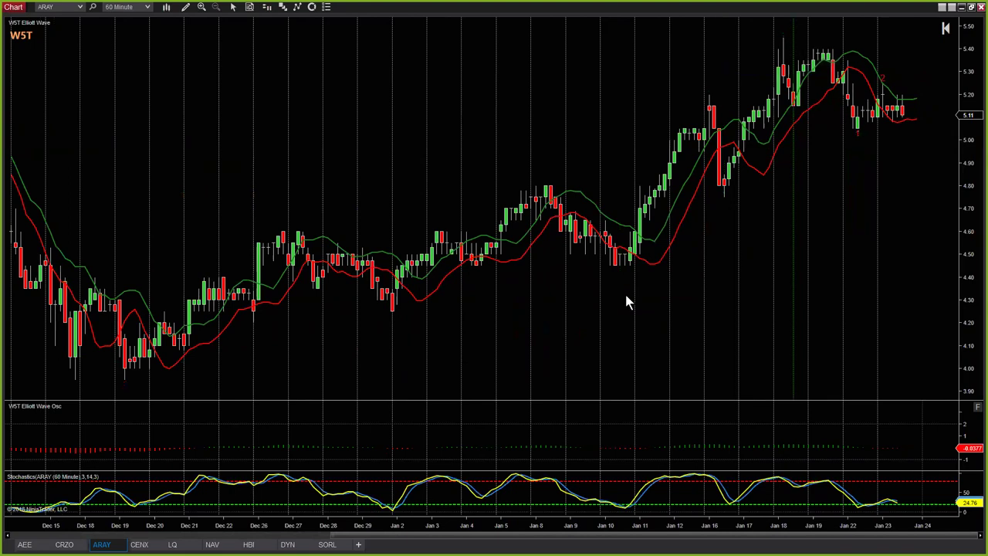
# - Set the start of the ARAY Elliott wave count to the Dec 19 low and examine the whole count
pyautogui.click(123, 388)
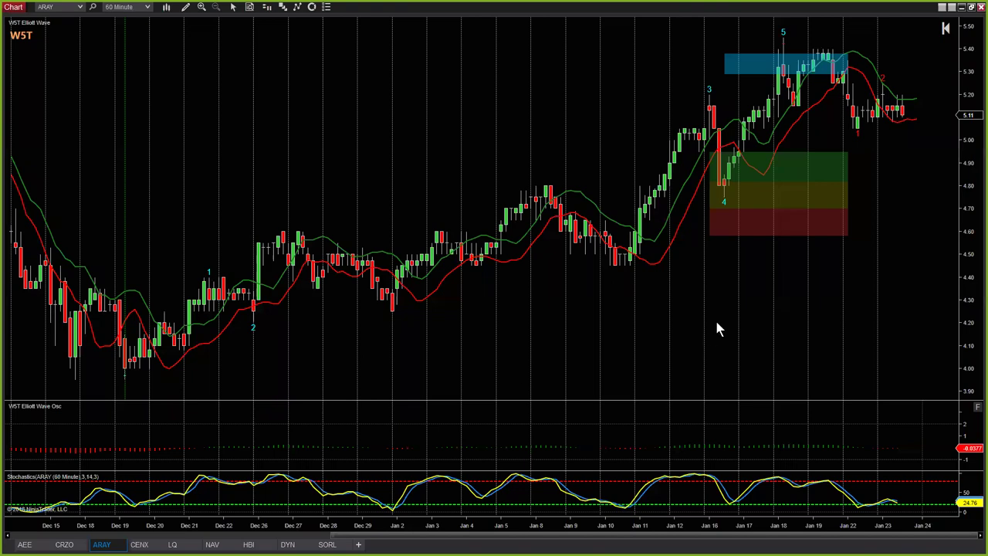
pyautogui.scroll(-2, 715, 318)
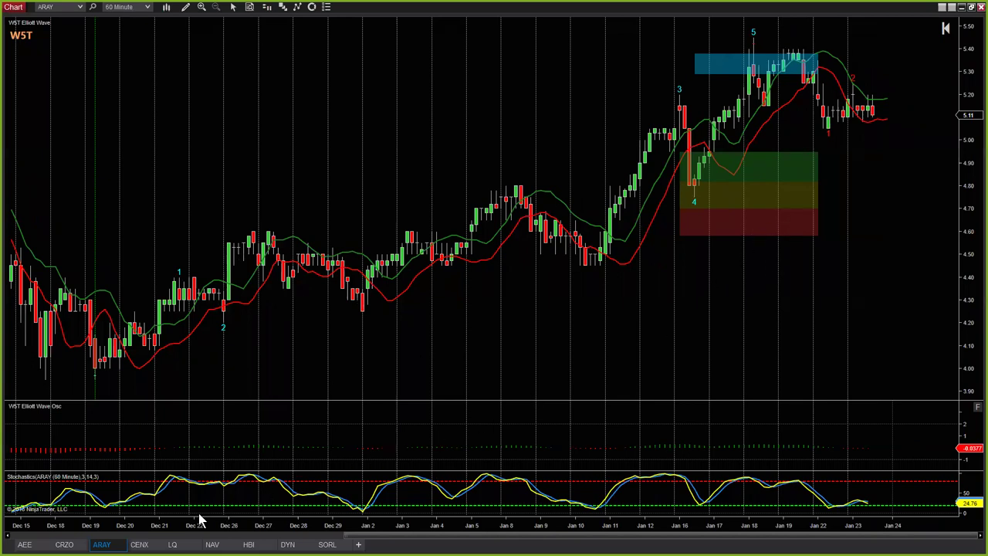
pyautogui.scroll(3, 350, 324)
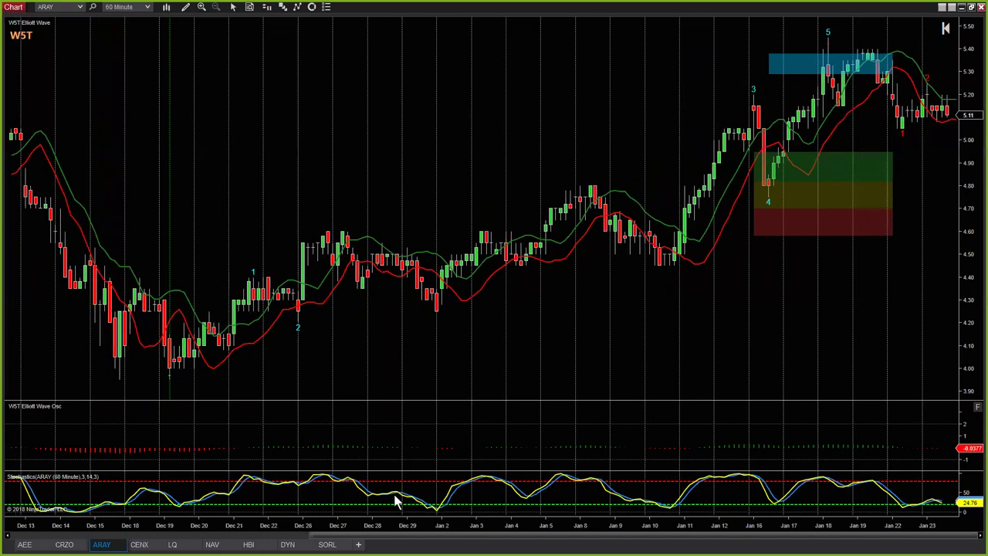
pyautogui.moveTo(413, 527); pyautogui.dragTo(811, 353)
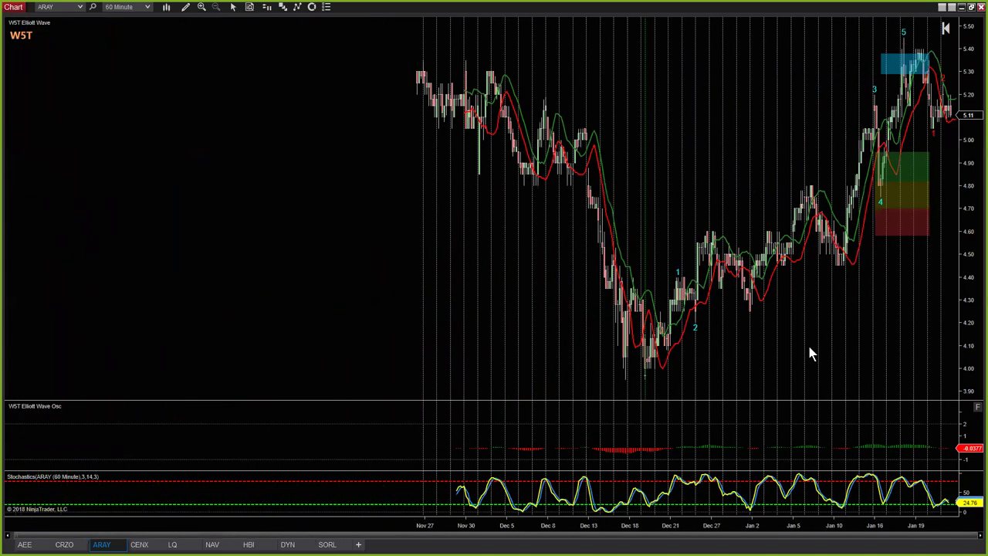
pyautogui.scroll(-4, 723, 490)
pyautogui.moveTo(767, 526); pyautogui.dragTo(633, 523)
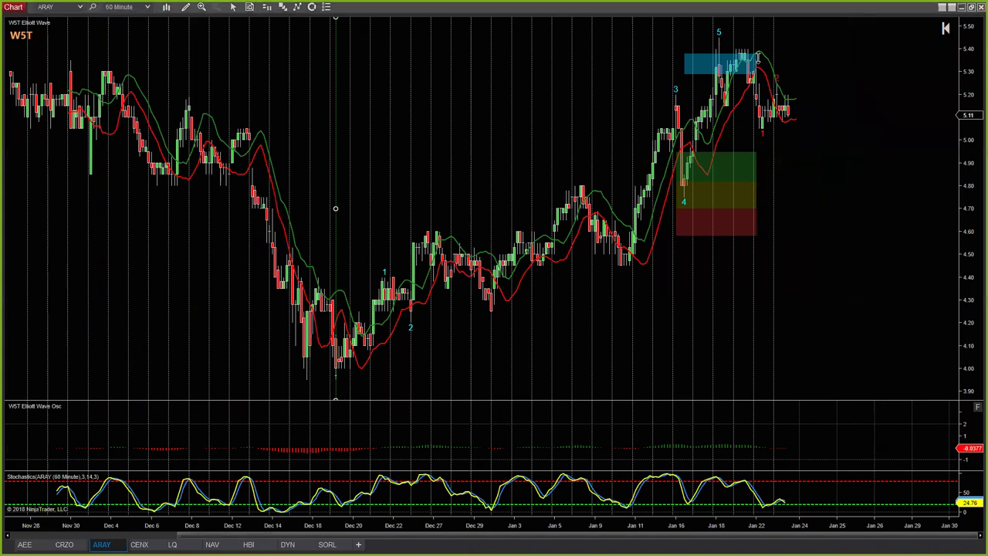
# - Switch to TradeStation, enlarge its window and load ARAY into the daily chart
pyautogui.hotkey('alt', 'Tab')
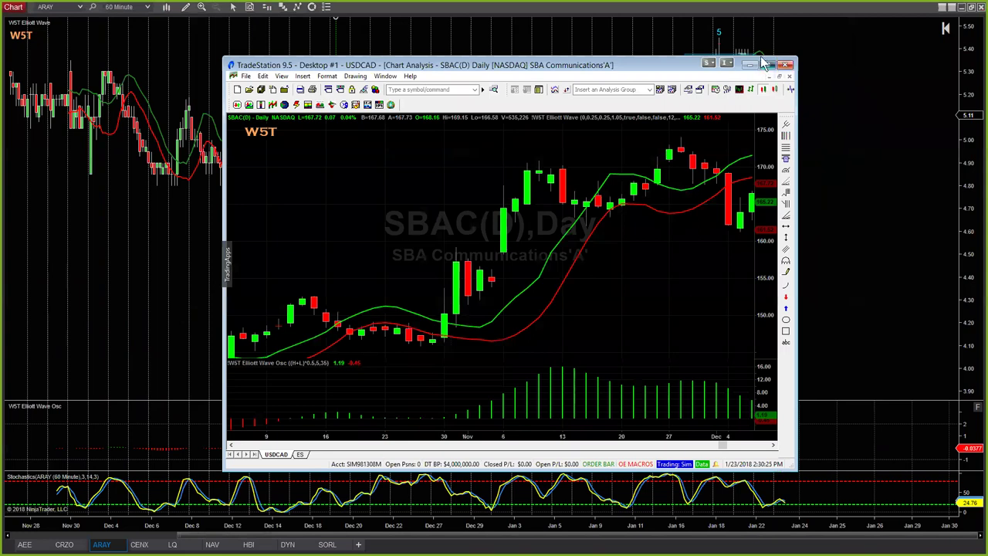
pyautogui.click(765, 63)
pyautogui.click(184, 31)
pyautogui.write('ar')
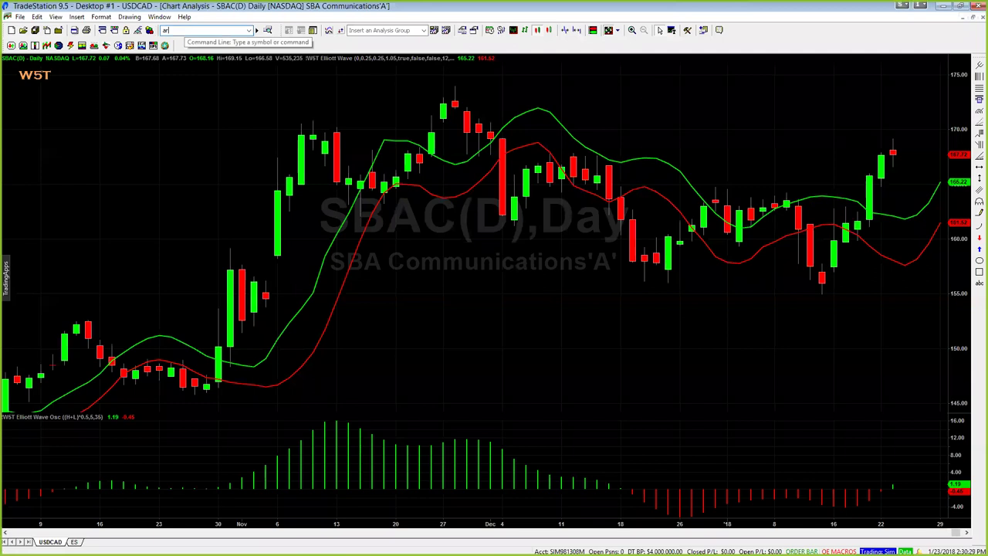
pyautogui.write('ay')
pyautogui.press('Return')
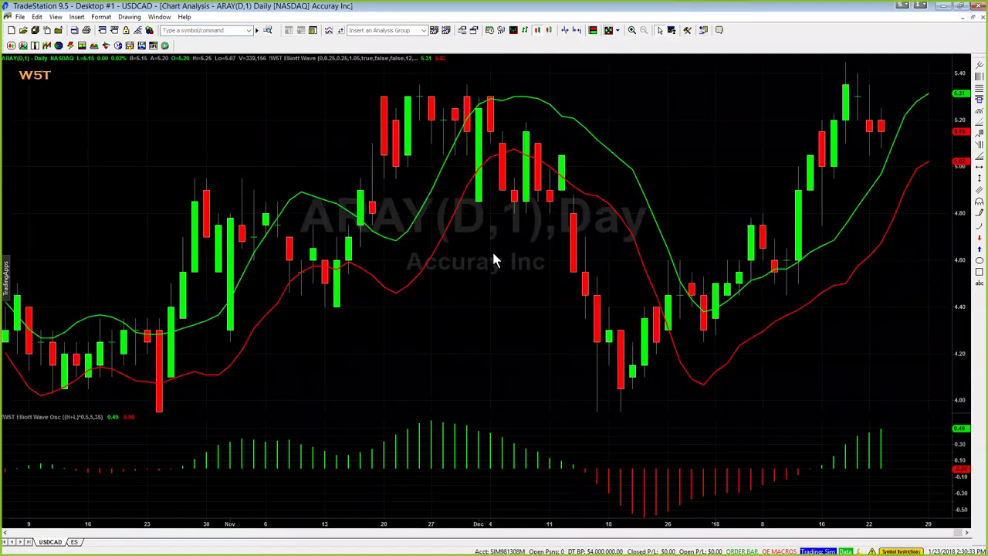
# - Change the ARAY chart to 60-minute bars and extend its days-back range to reach late October
pyautogui.rightClick(494, 260)
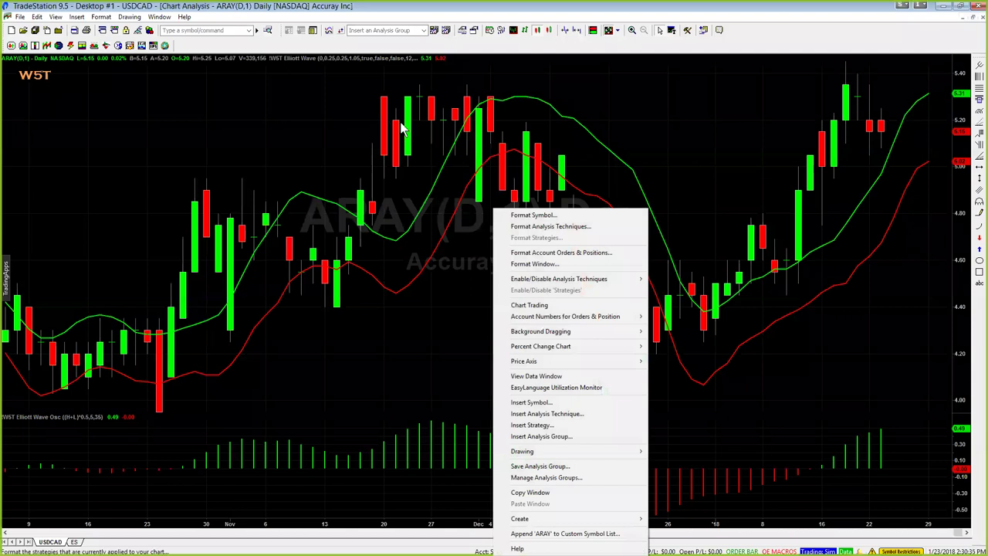
pyautogui.click(532, 215)
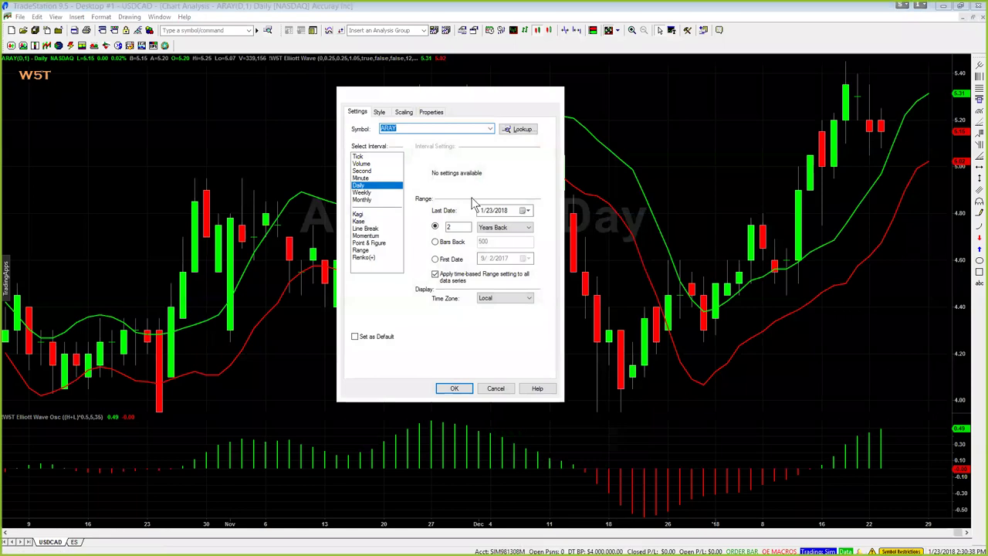
pyautogui.click(374, 178)
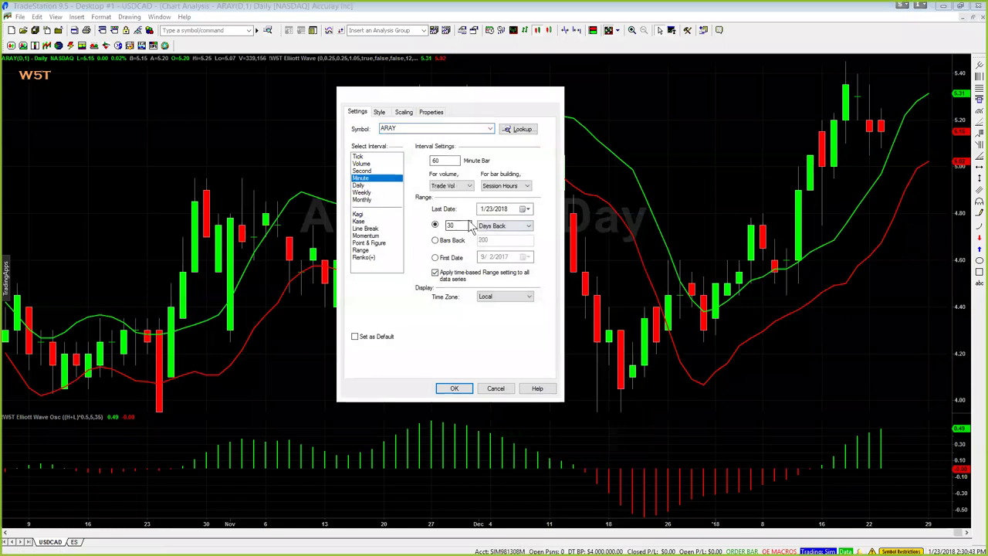
pyautogui.doubleClick(464, 224)
pyautogui.write('60')
pyautogui.press('Return')
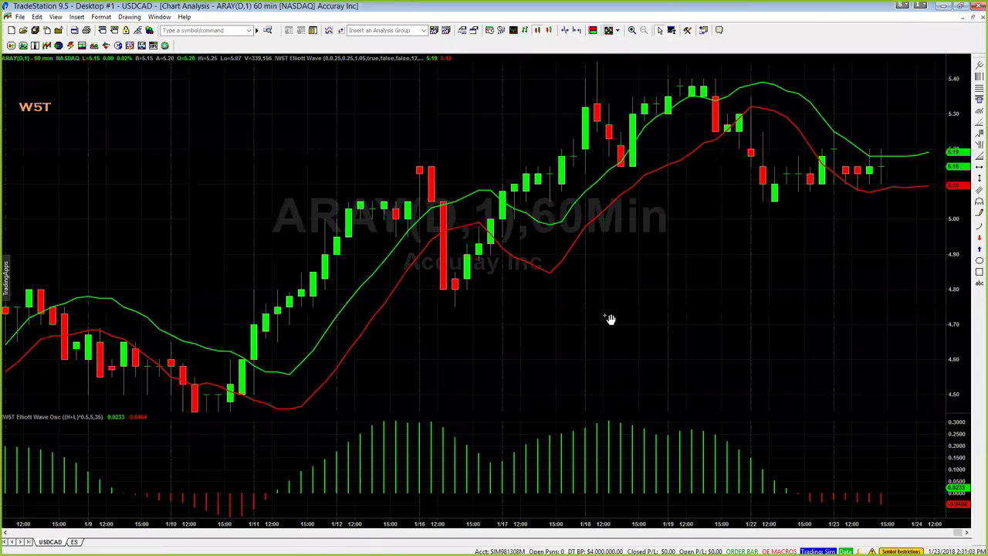
# - Examine the full ARAY 60-minute price history from late October through January 24
pyautogui.press('Down')
pyautogui.press('Down')
pyautogui.press('Down')
pyautogui.press('Down')
pyautogui.press('Down')
pyautogui.press('Down')
pyautogui.press('Down')
pyautogui.press('Down')
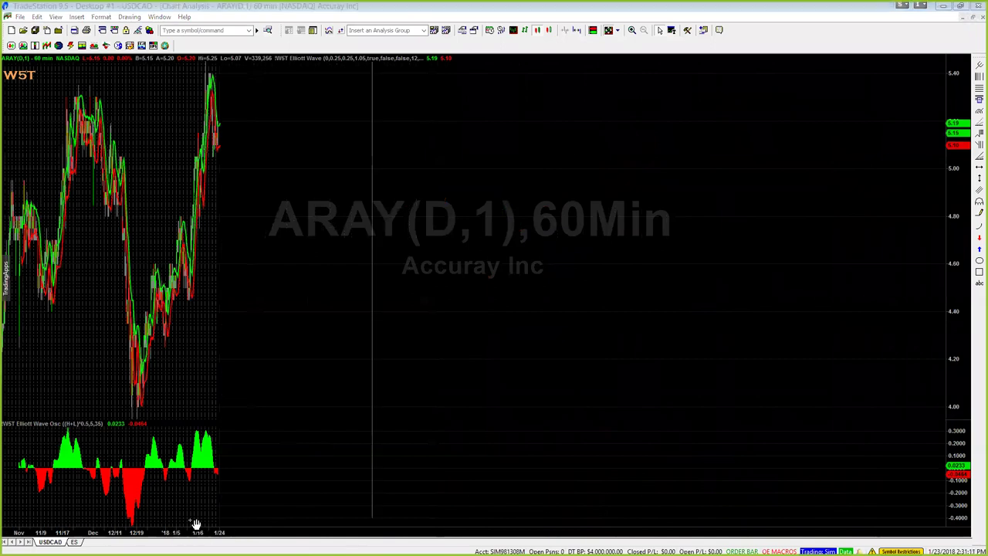
pyautogui.press('Up')
pyautogui.press('Up')
pyautogui.press('Up')
pyautogui.press('Up')
pyautogui.press('Up')
pyautogui.press('Up')
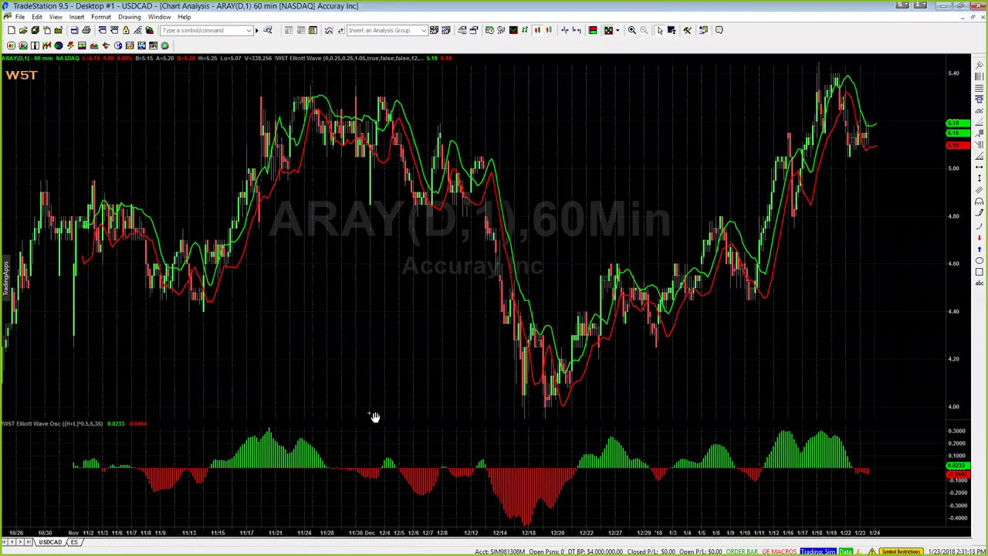
pyautogui.press('Up')
# - Use Analysis Commentary to start the ARAY Elliott wave count at the 12/19 low
pyautogui.moveTo(510, 355); pyautogui.dragTo(451, 354)
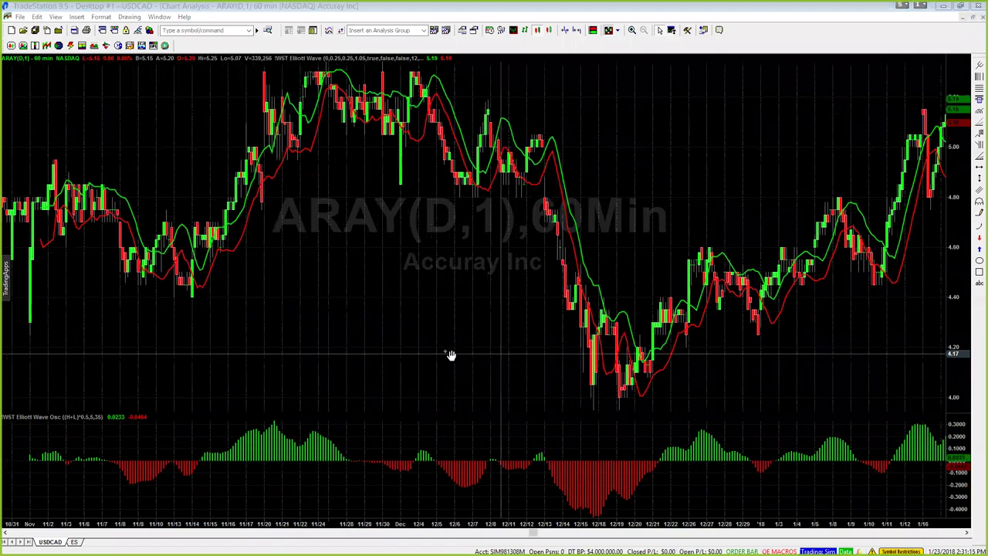
pyautogui.scroll(-10, 451, 355)
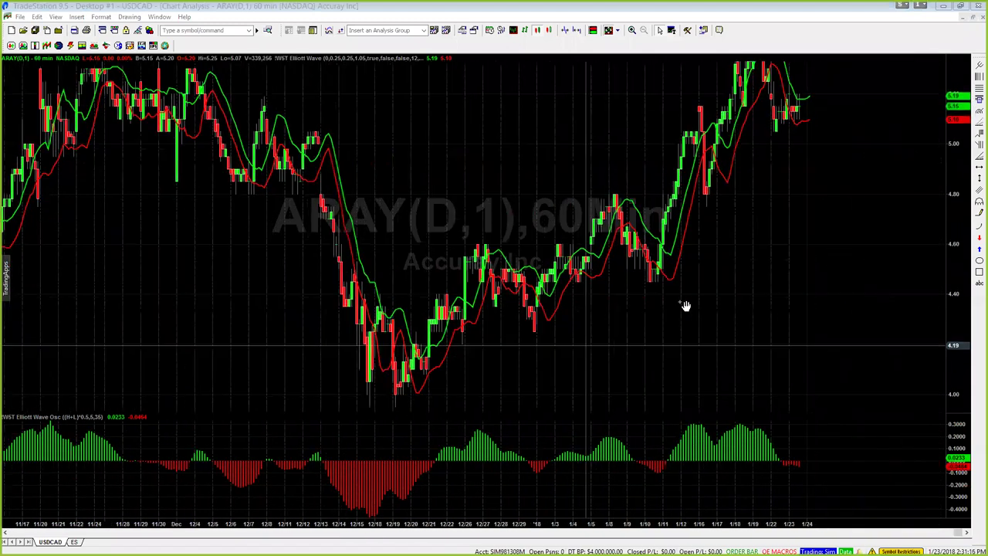
pyautogui.scroll(-1, 686, 306)
pyautogui.moveTo(959, 175); pyautogui.dragTo(411, 403)
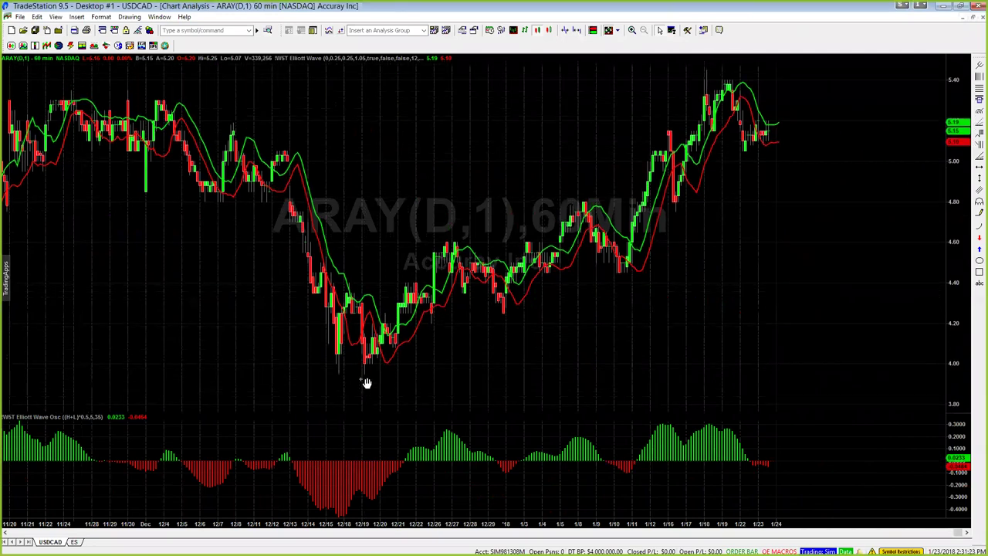
pyautogui.click(720, 32)
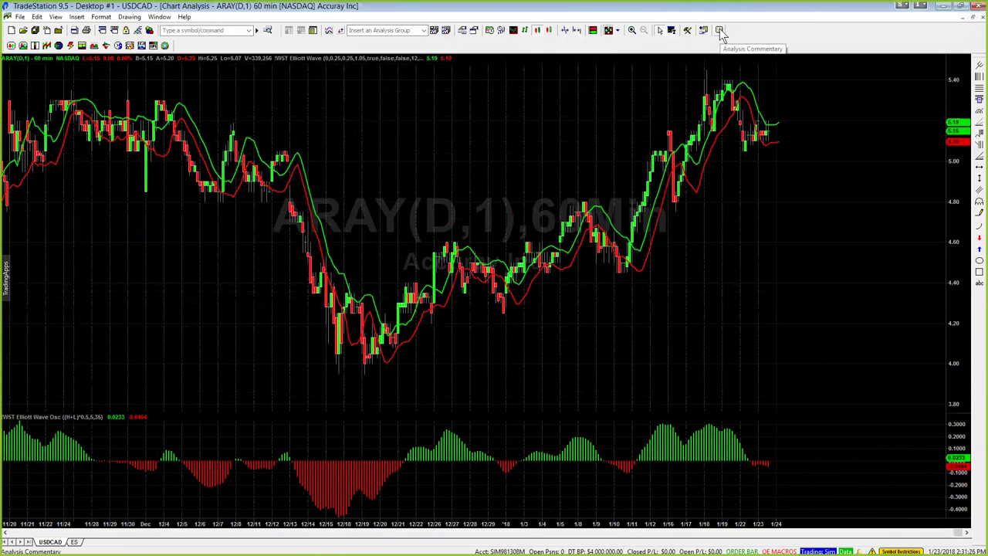
pyautogui.click(369, 380)
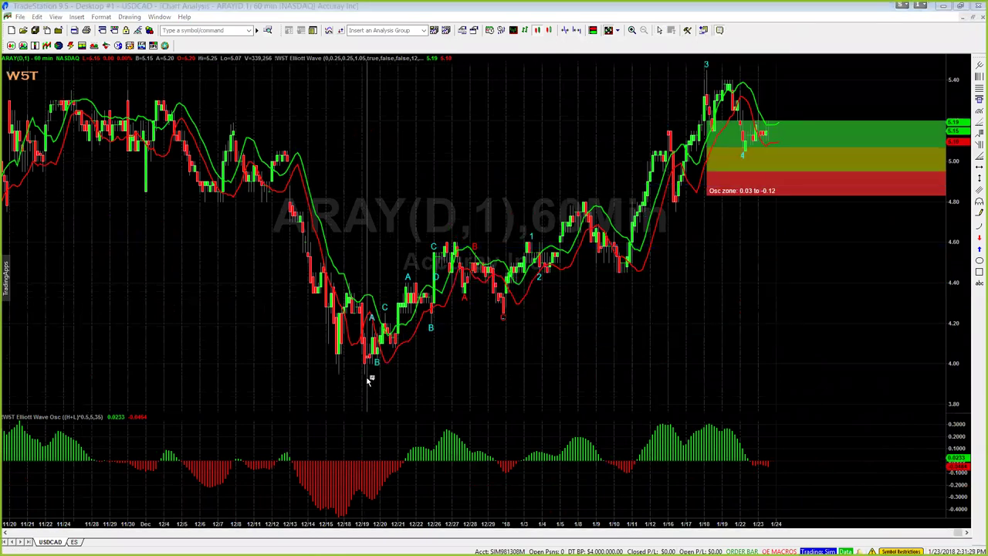
pyautogui.click(721, 32)
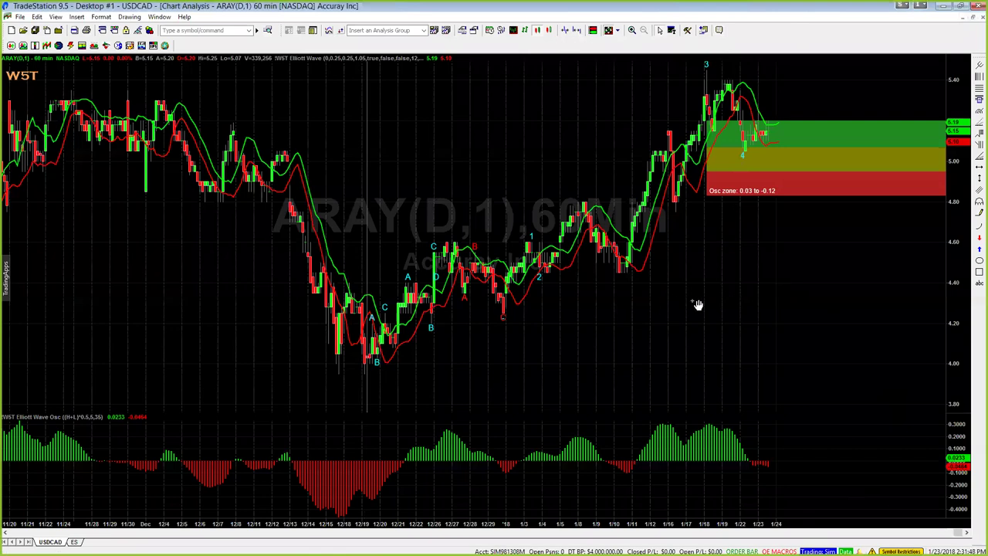
# - Examine the ARAY wave count from the 12/19 low up to the wave 4 retracement zones and the blue target zone
pyautogui.scroll(5, 699, 307)
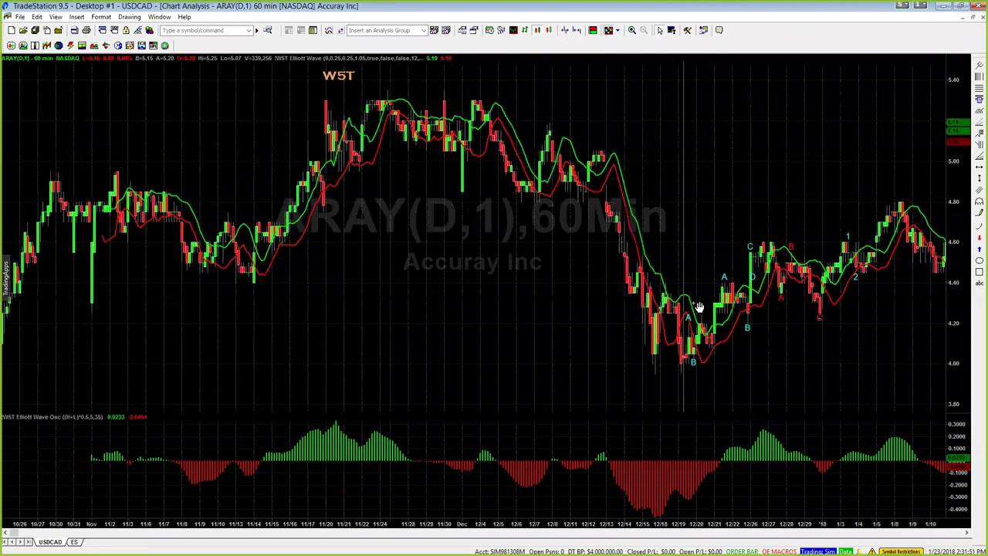
pyautogui.scroll(2, 804, 328)
pyautogui.scroll(-5, 548, 348)
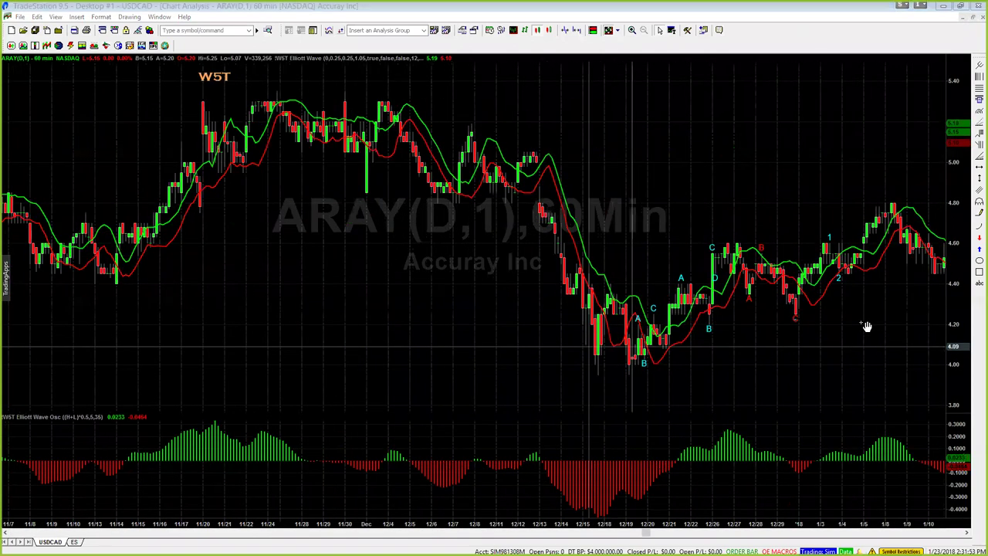
pyautogui.scroll(-5, 767, 307)
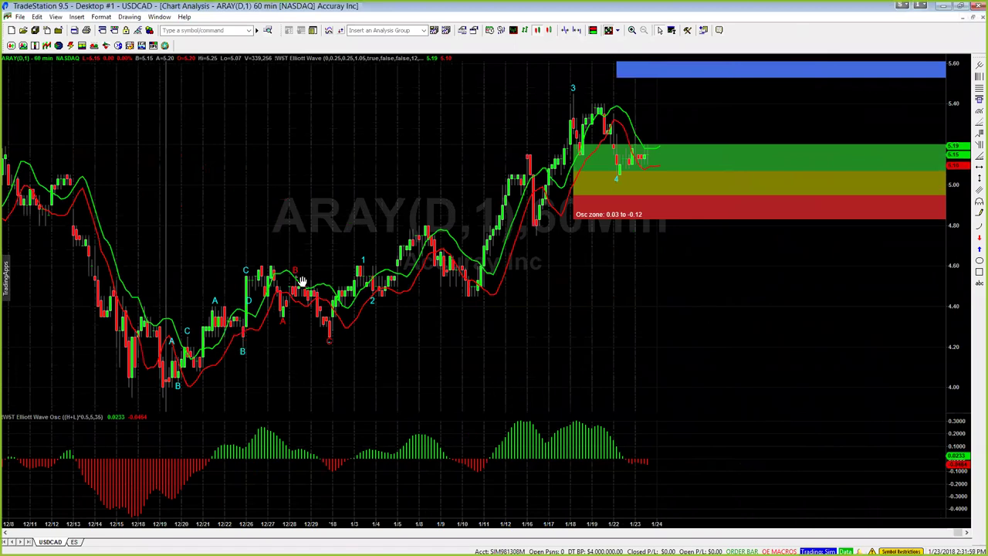
pyautogui.scroll(2, 199, 287)
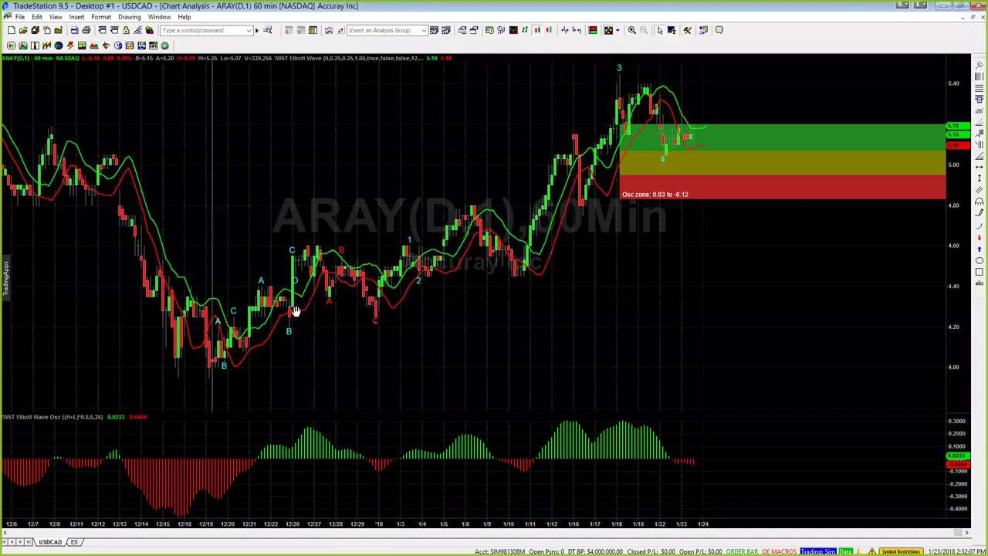
pyautogui.click(328, 302)
pyautogui.moveTo(955, 302); pyautogui.dragTo(955, 359)
pyautogui.moveTo(777, 255); pyautogui.dragTo(590, 449)
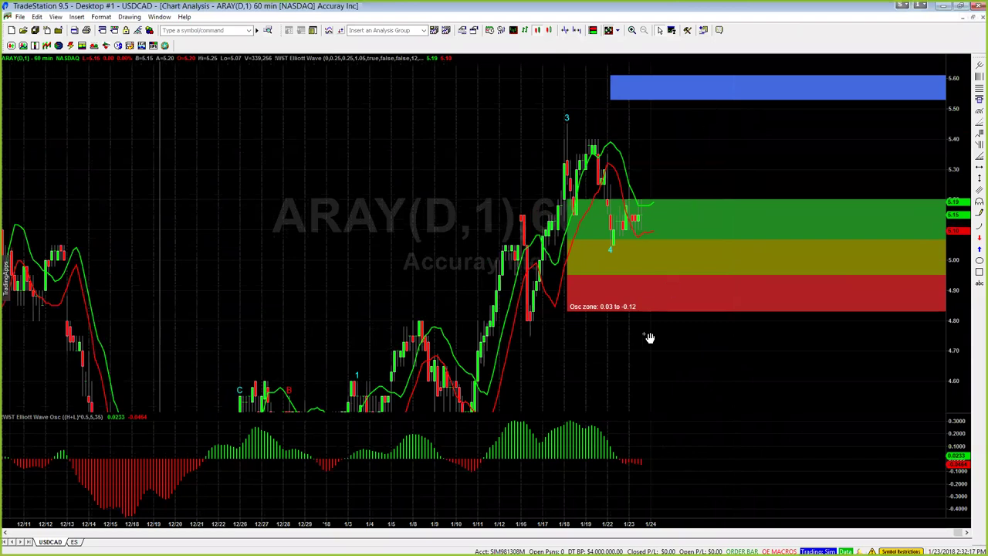
# - Examine the earlier ARAY price action and oscillator back to the first bars in late October and early November
pyautogui.moveTo(543, 377); pyautogui.dragTo(562, 294)
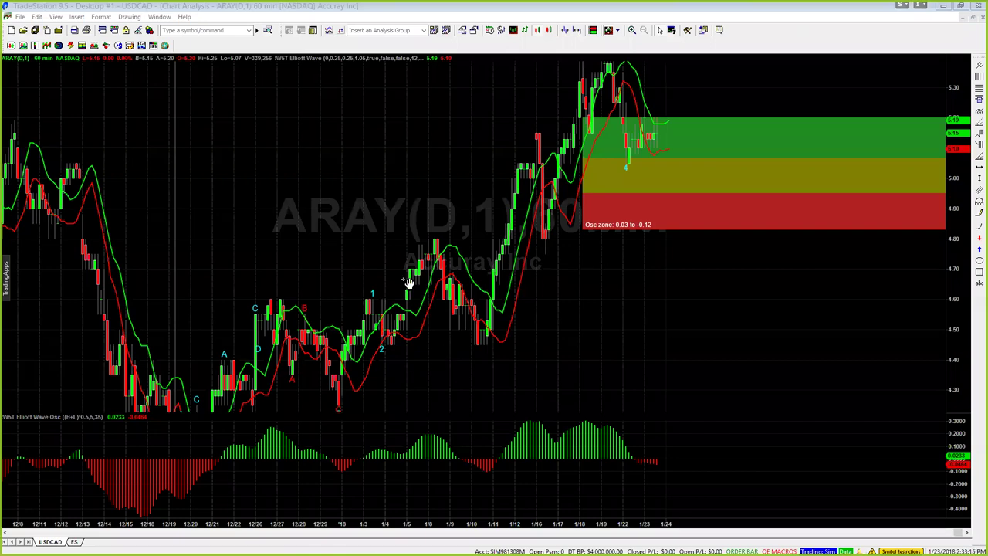
pyautogui.scroll(-5, 393, 259)
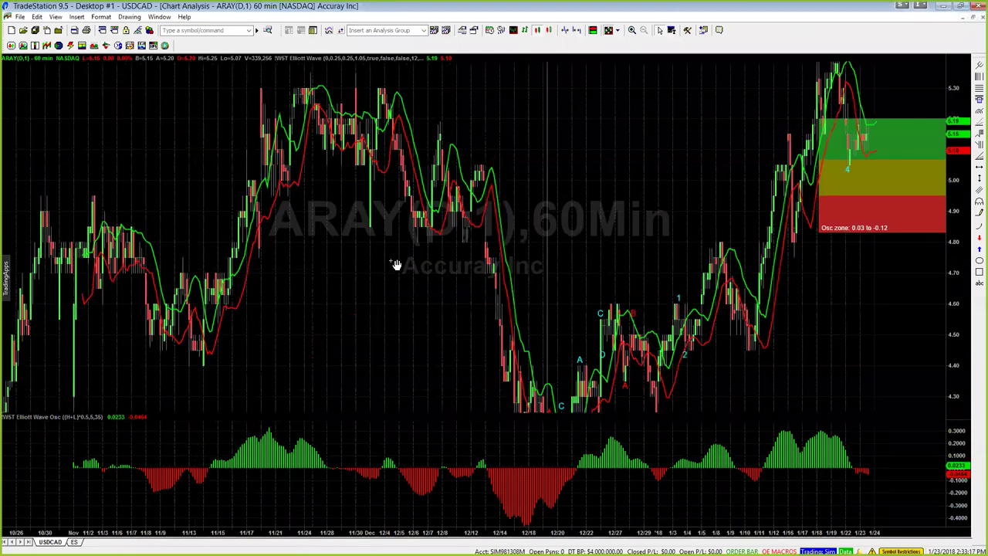
pyautogui.scroll(2, 396, 265)
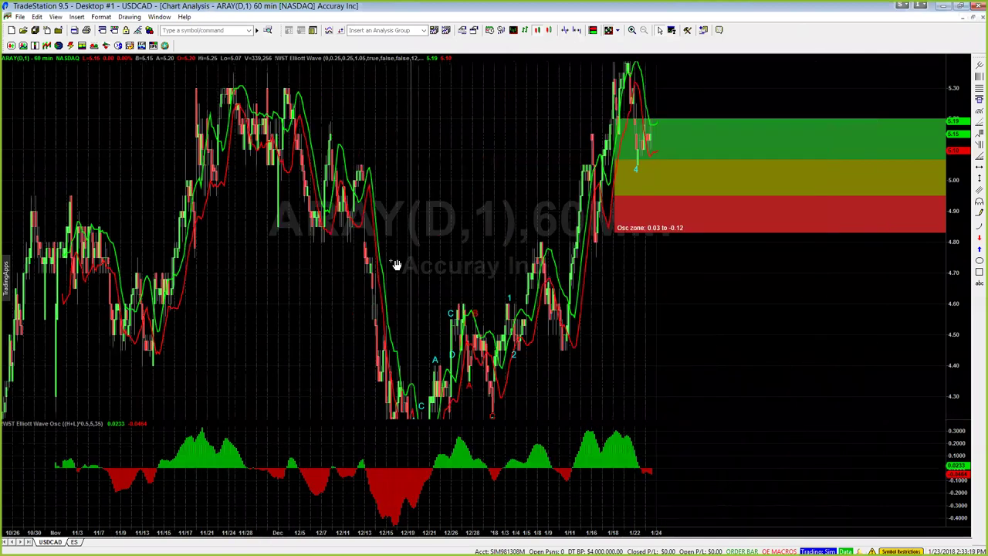
pyautogui.scroll(-3, 396, 265)
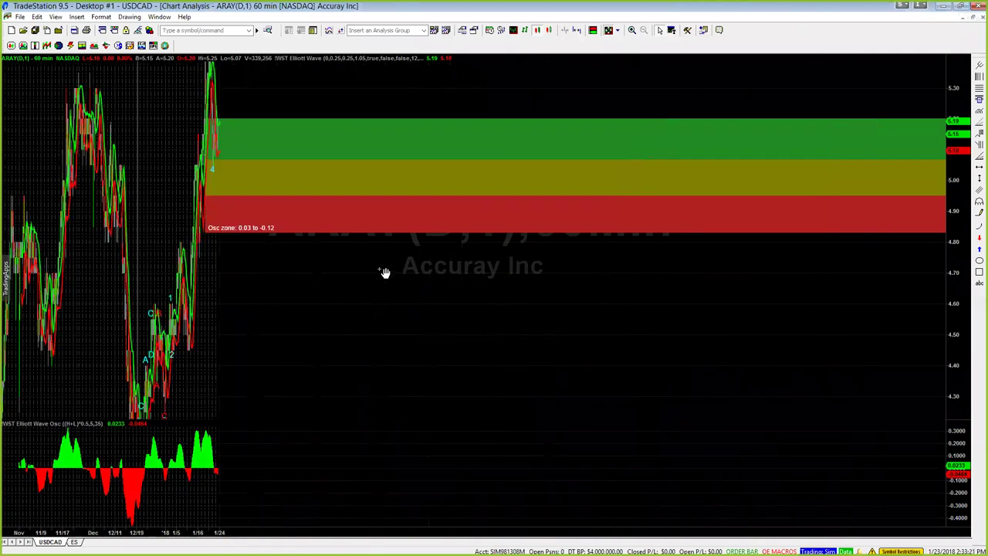
pyautogui.scroll(4, 373, 279)
pyautogui.scroll(3, 373, 279)
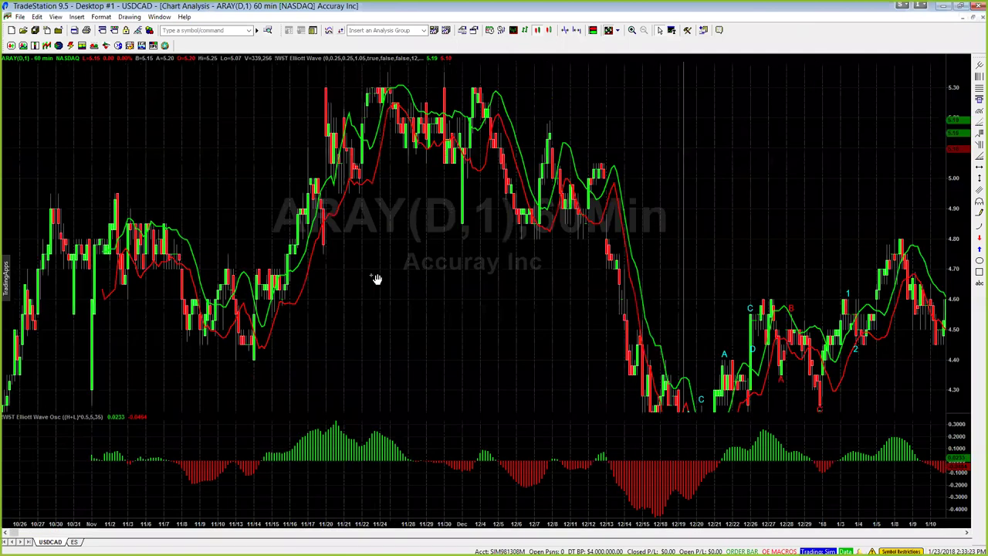
pyautogui.scroll(5, 502, 300)
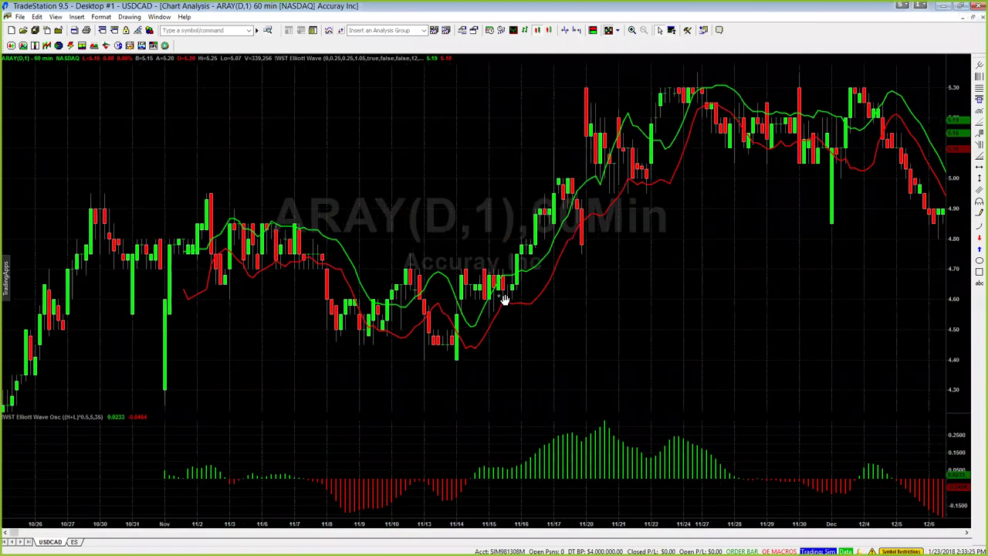
pyautogui.scroll(3, 502, 300)
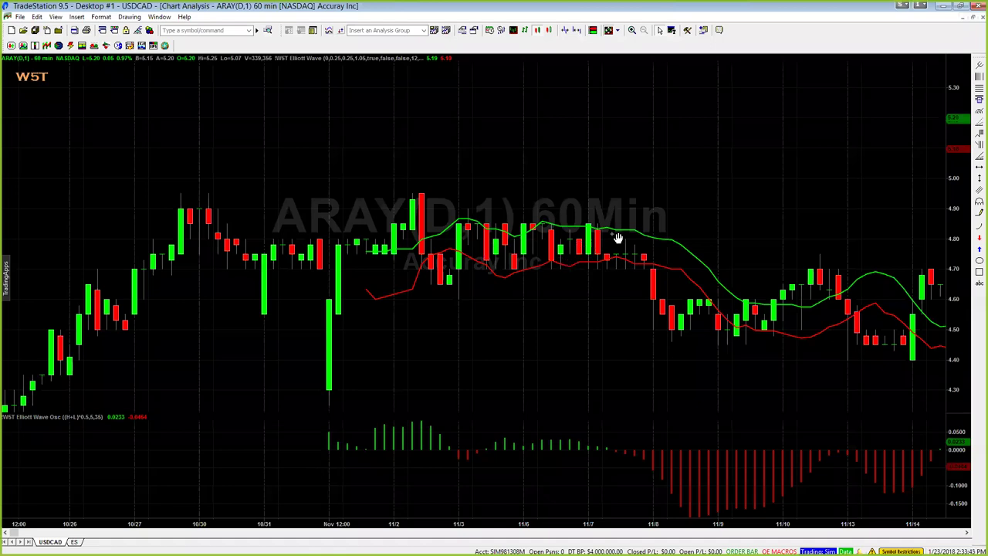
pyautogui.scroll(5, 763, 222)
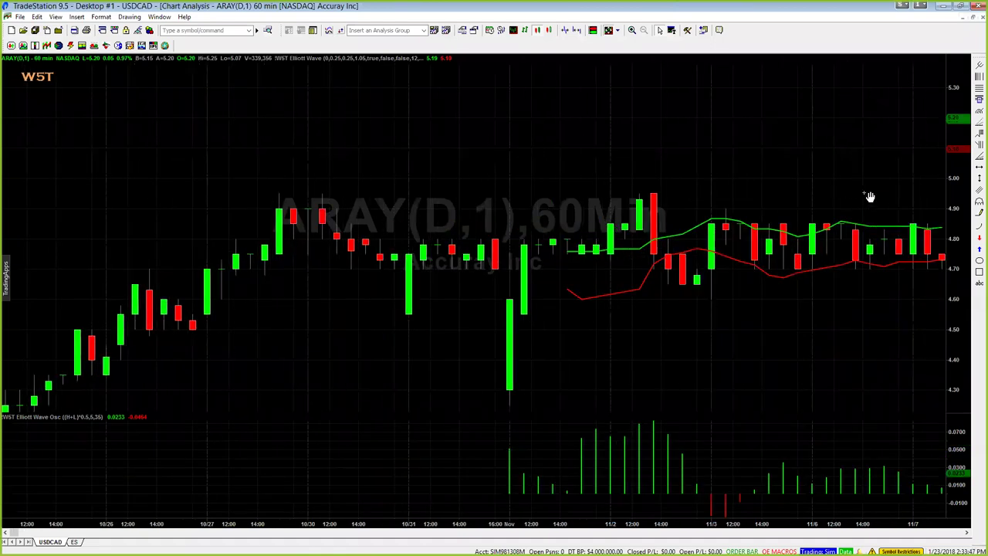
pyautogui.scroll(-2, 878, 227)
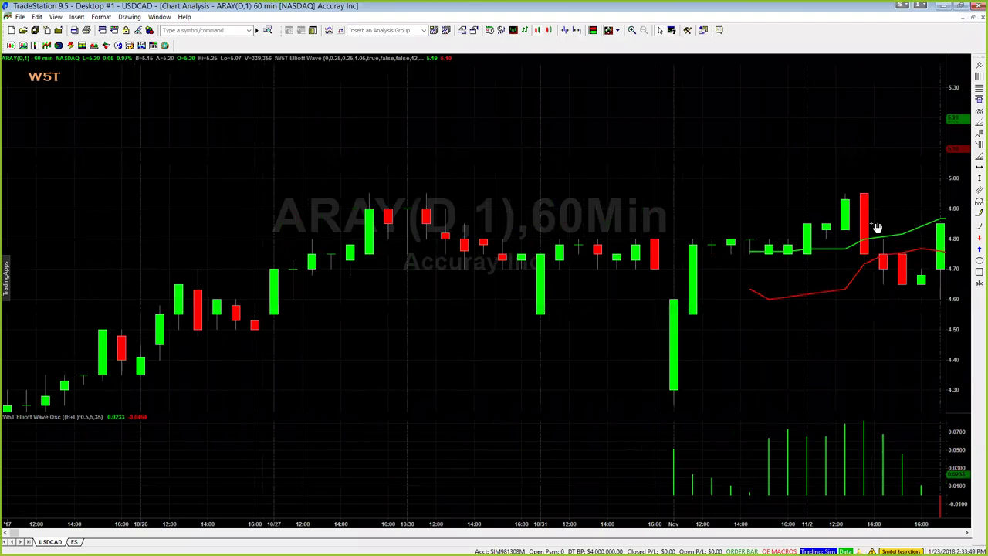
# - Return to the recent ARAY bars and inspect waves 3 and 4 against the retracement zones and oscillator
pyautogui.scroll(-4, 857, 224)
pyautogui.scroll(-8, 874, 220)
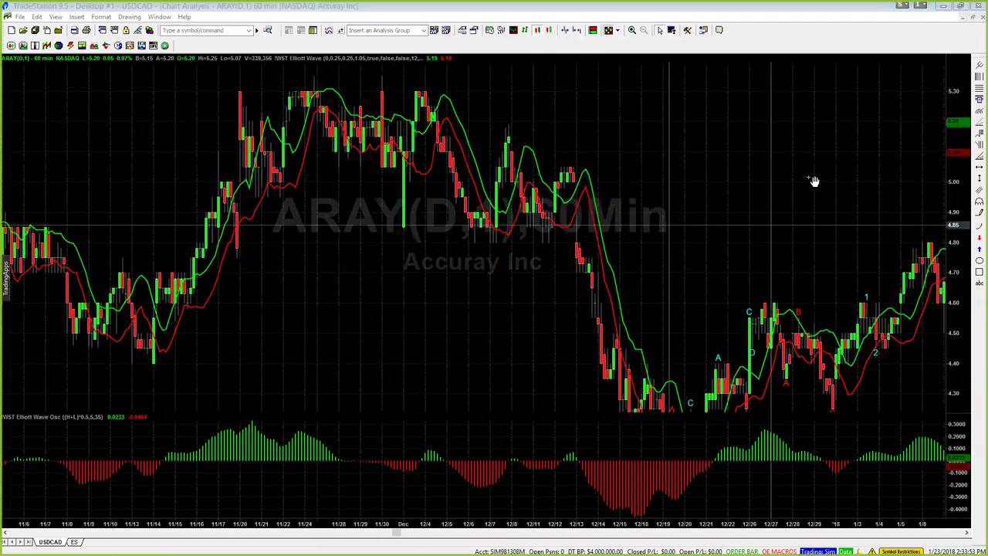
pyautogui.scroll(-4, 902, 216)
pyautogui.scroll(-5, 803, 280)
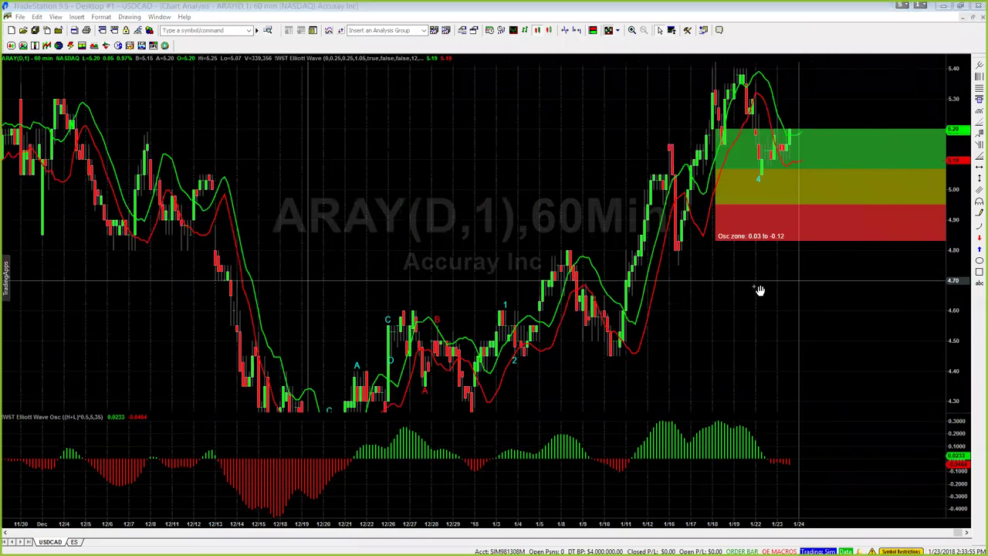
pyautogui.scroll(5, 761, 286)
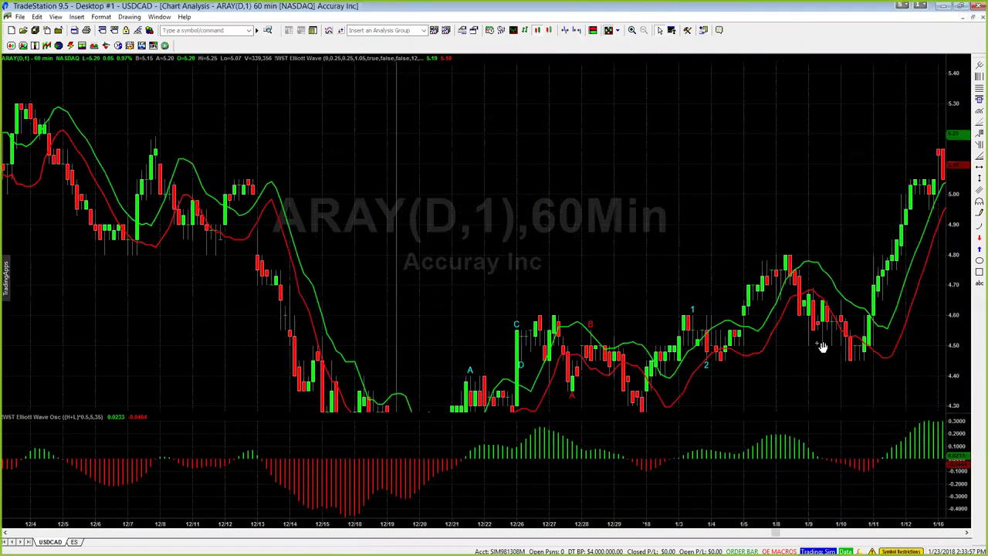
pyautogui.scroll(-5, 760, 297)
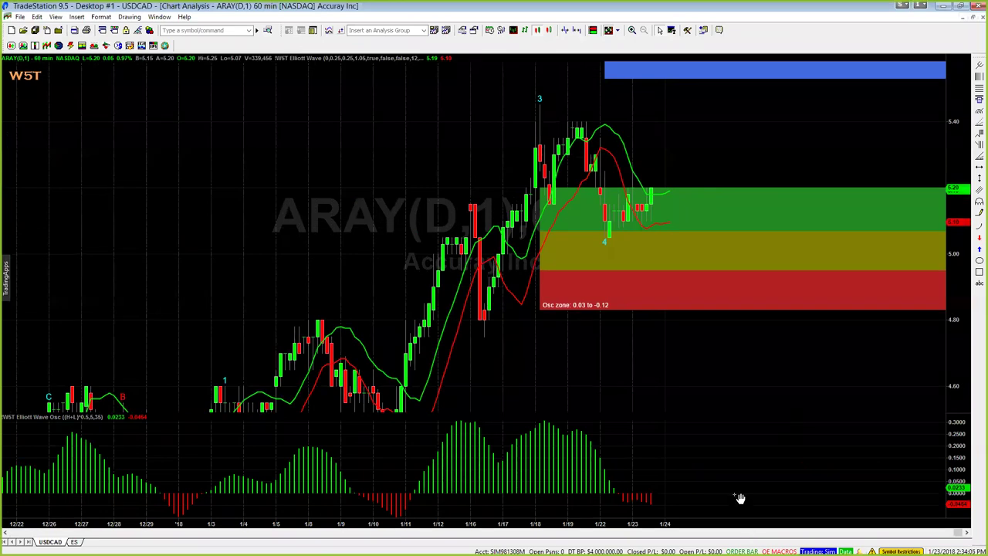
pyautogui.scroll(2, 739, 474)
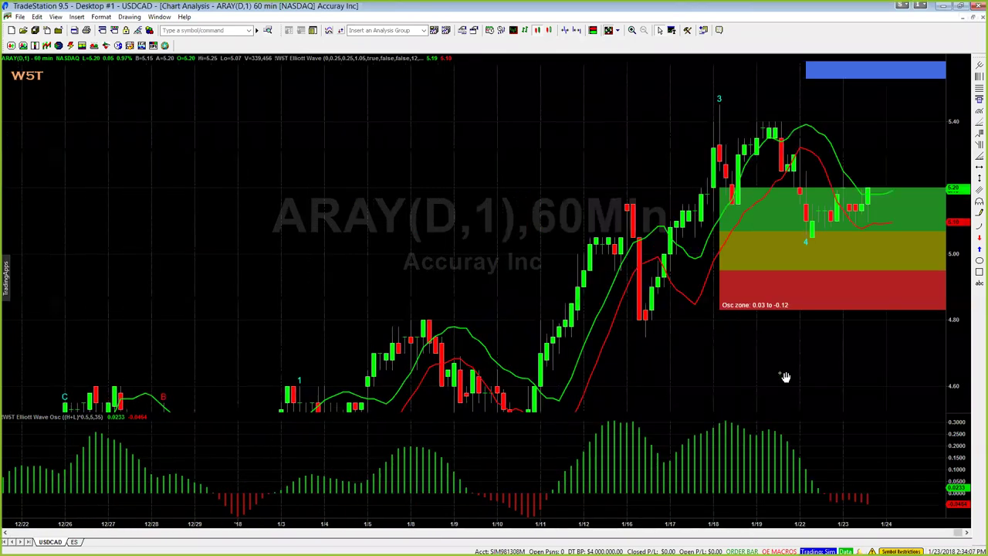
pyautogui.scroll(3, 599, 366)
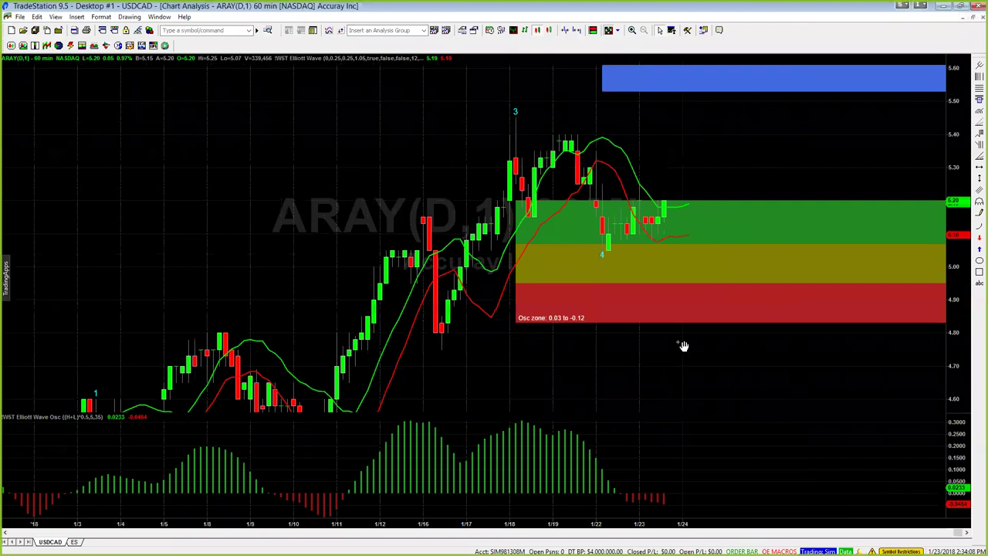
# - Draw Fibonacci price extension lines on ARAY from the wave 4 low to the 1/23 high, anchoring 0% at about 5.26
pyautogui.moveTo(792, 353); pyautogui.dragTo(497, 353)
pyautogui.moveTo(956, 359); pyautogui.dragTo(958, 329)
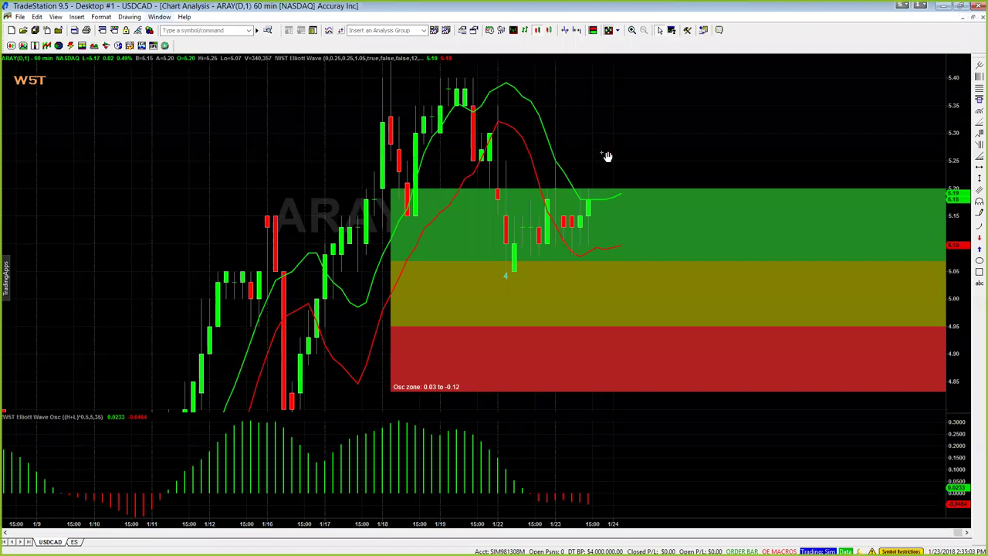
pyautogui.moveTo(960, 173); pyautogui.dragTo(960, 247)
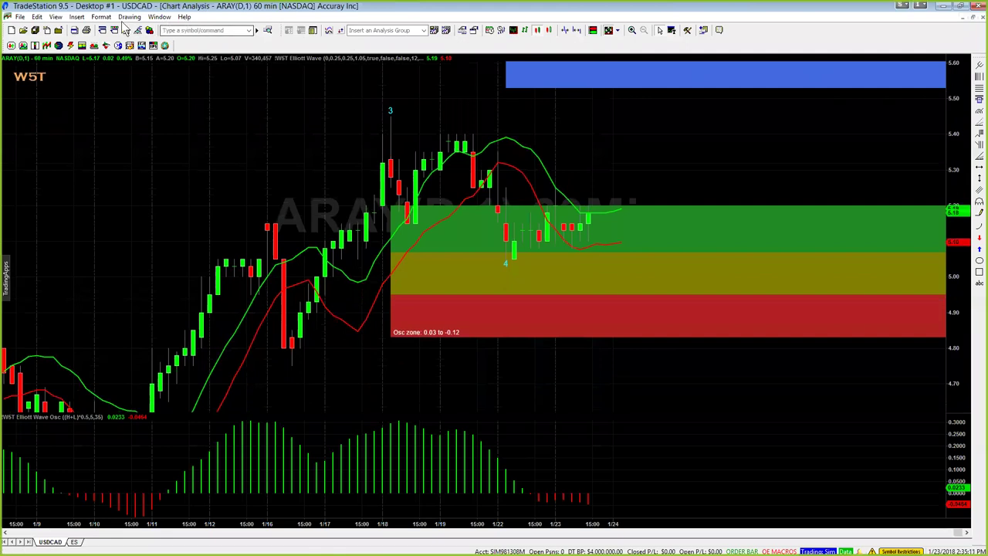
pyautogui.click(129, 16)
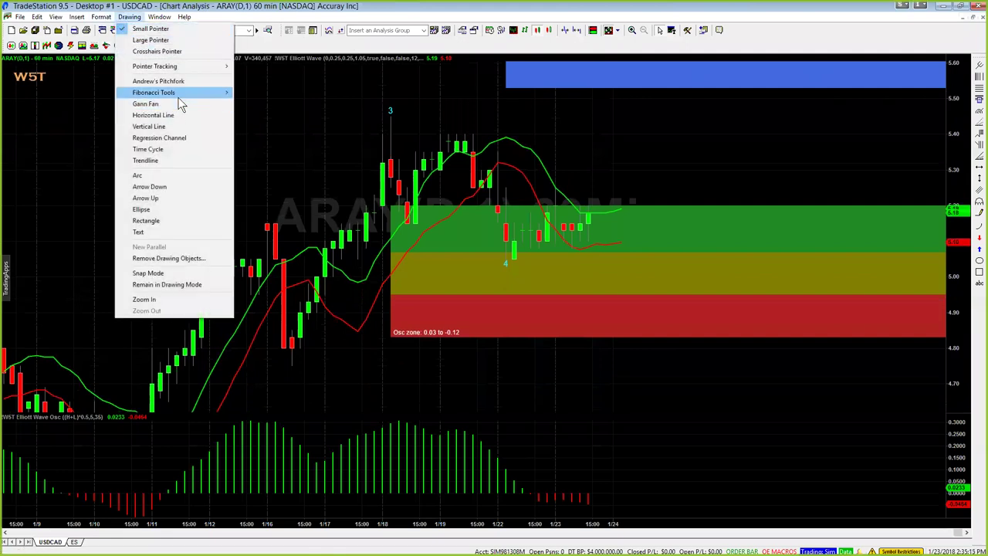
pyautogui.moveTo(198, 93)
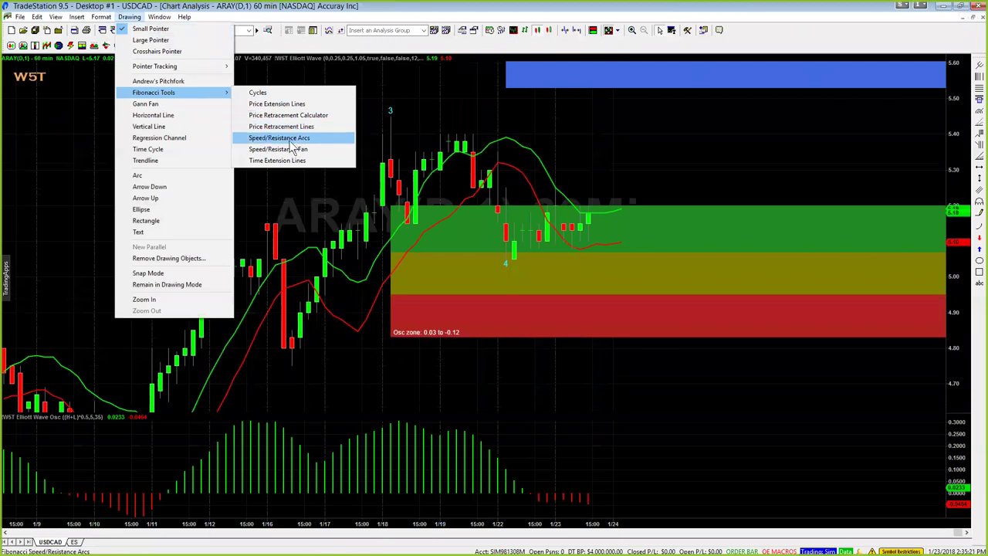
pyautogui.click(294, 105)
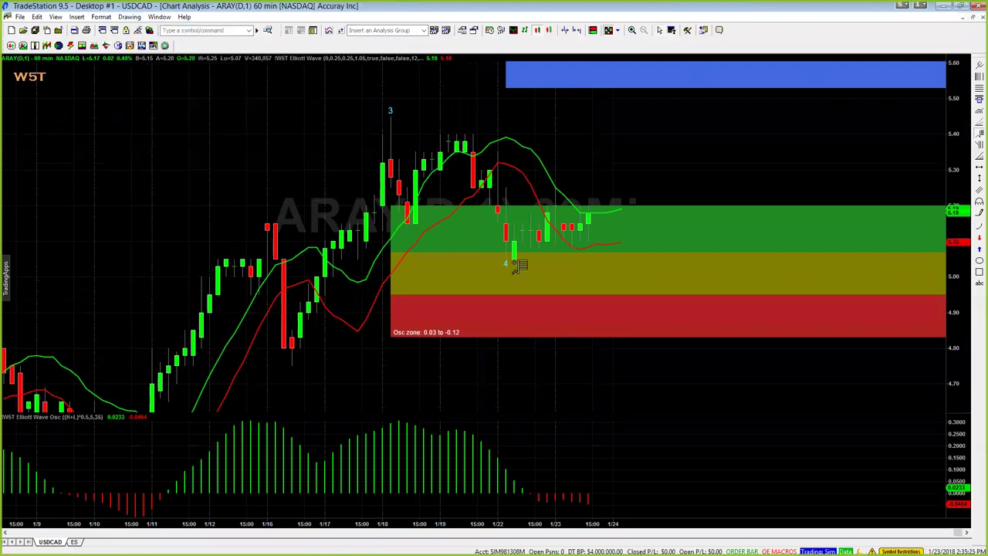
pyautogui.click(562, 181)
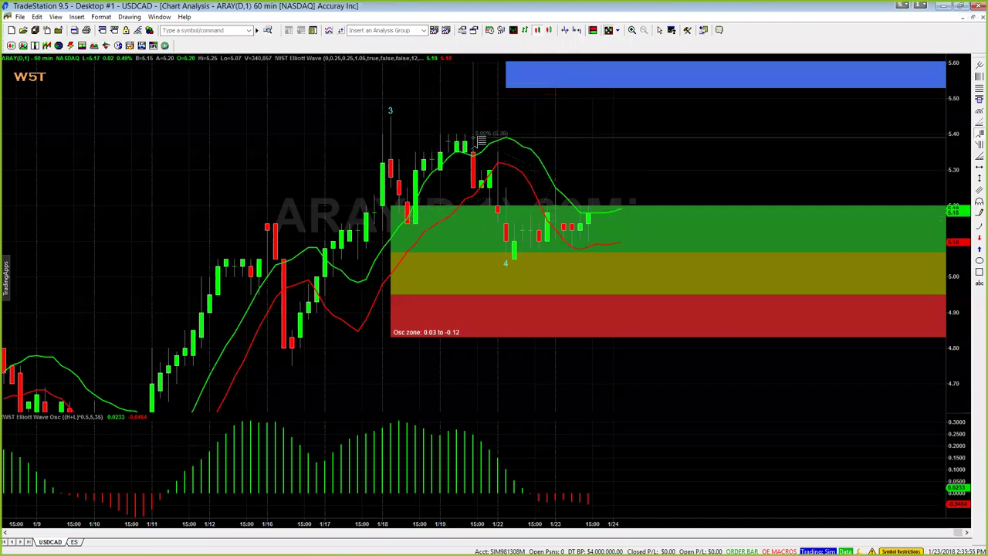
pyautogui.click(472, 138)
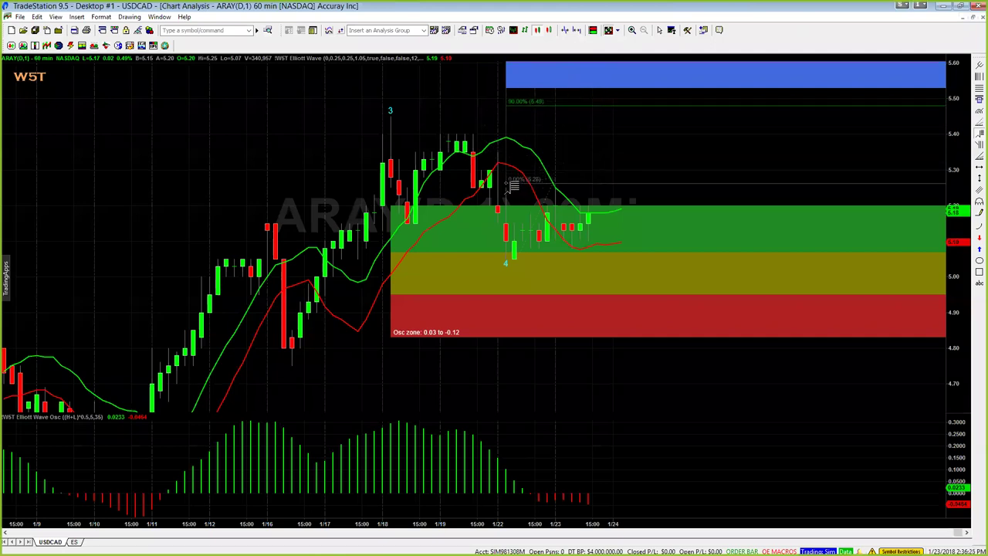
pyautogui.click(507, 183)
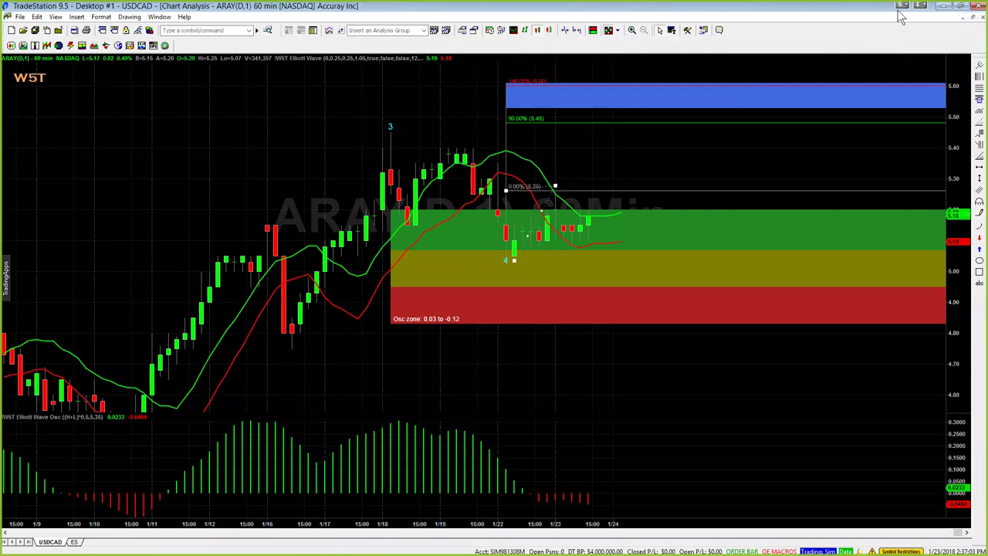
# - Try to load crude oil on the 60-minute chart using the symbols CL and /cl
pyautogui.click(209, 30)
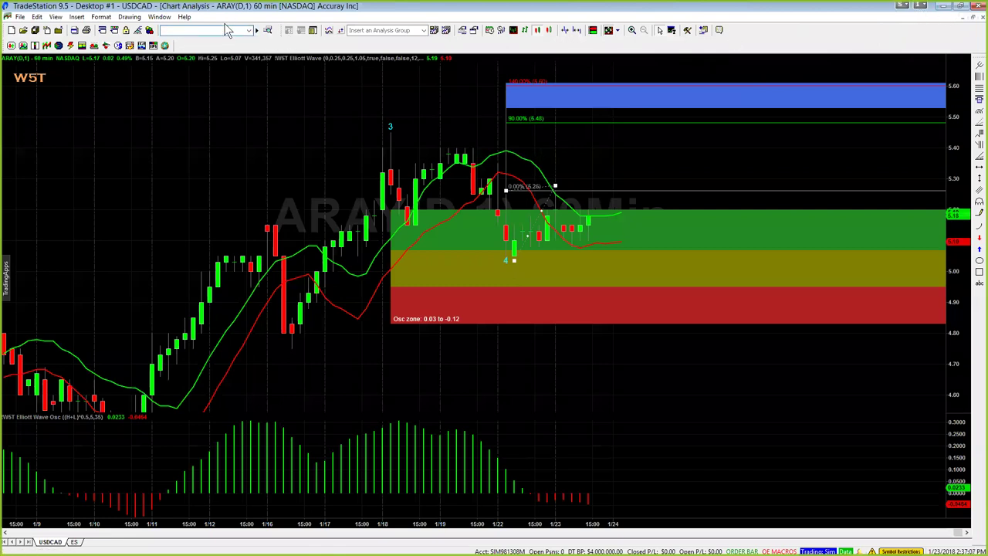
pyautogui.write('CL')
pyautogui.press('Return')
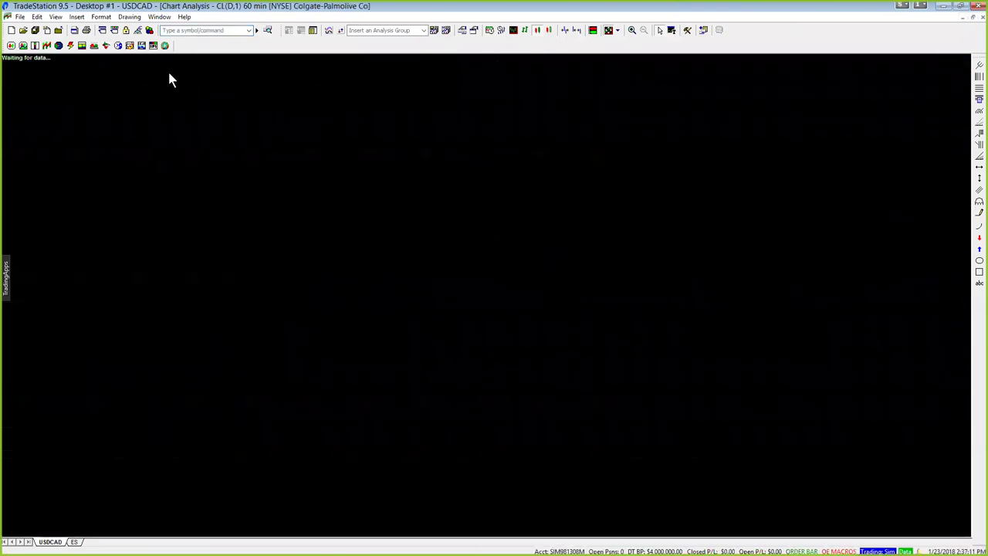
pyautogui.click(171, 30)
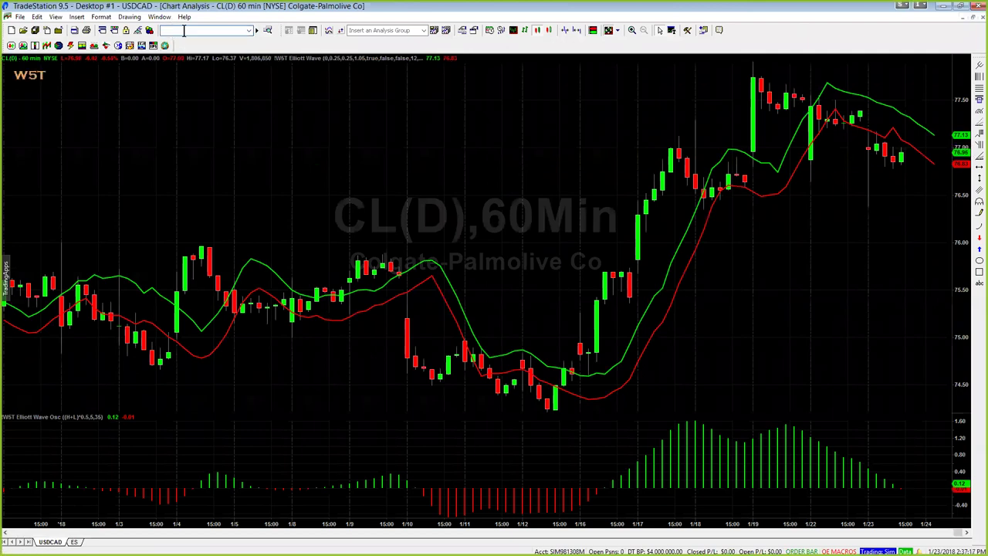
pyautogui.write('/cl')
pyautogui.press('Return')
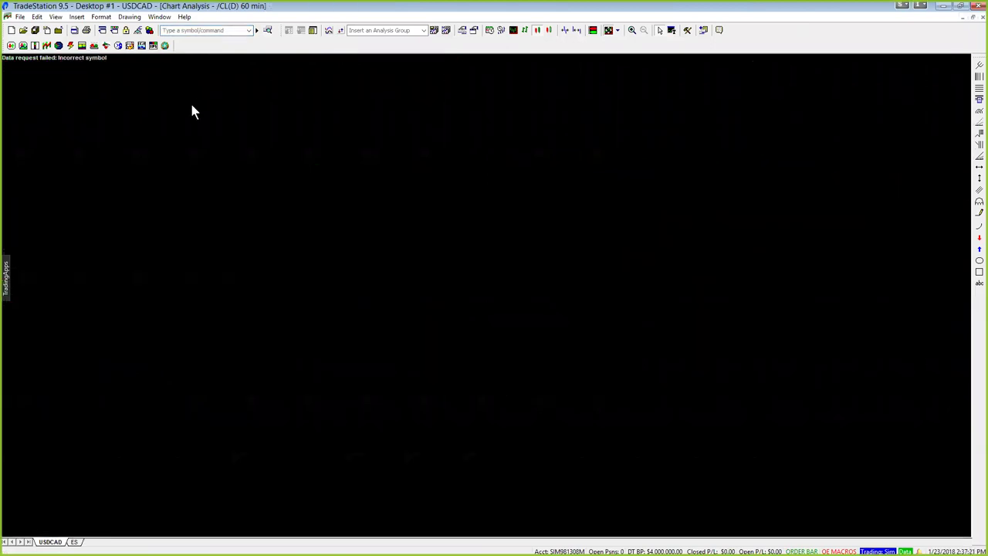
# - Switch to NinjaTrader and bring up the 60-minute ES 03-18 chart
pyautogui.click(943, 7)
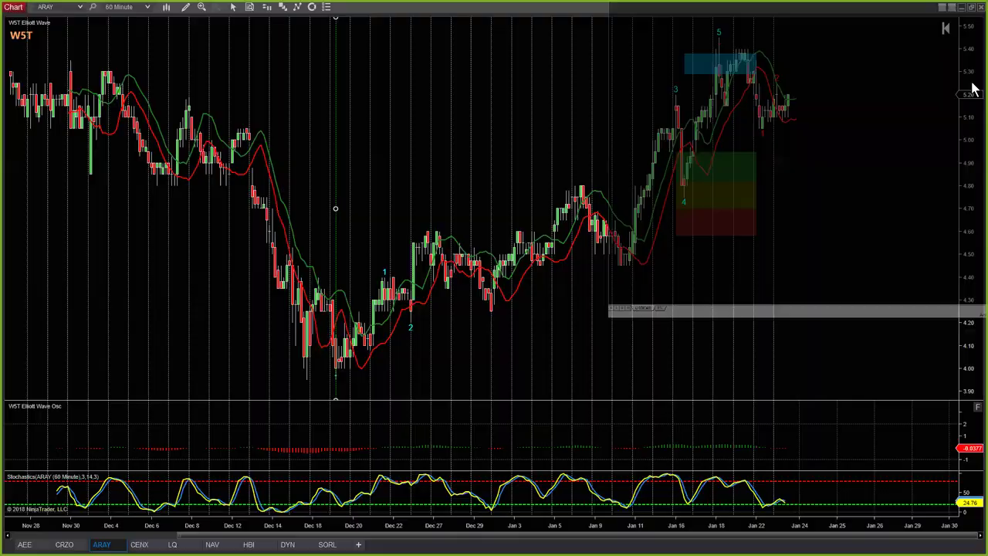
pyautogui.click(81, 7)
pyautogui.click(81, 8)
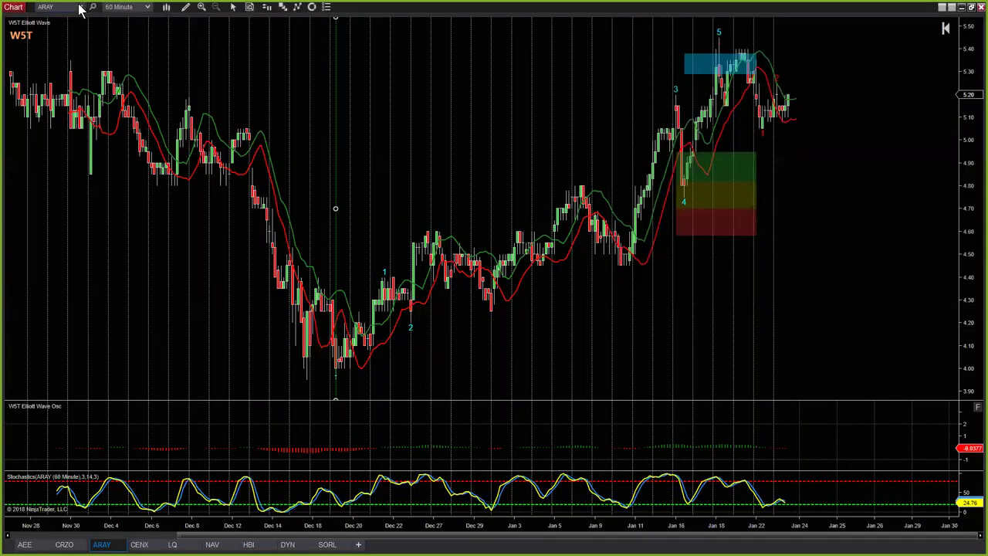
pyautogui.click(963, 9)
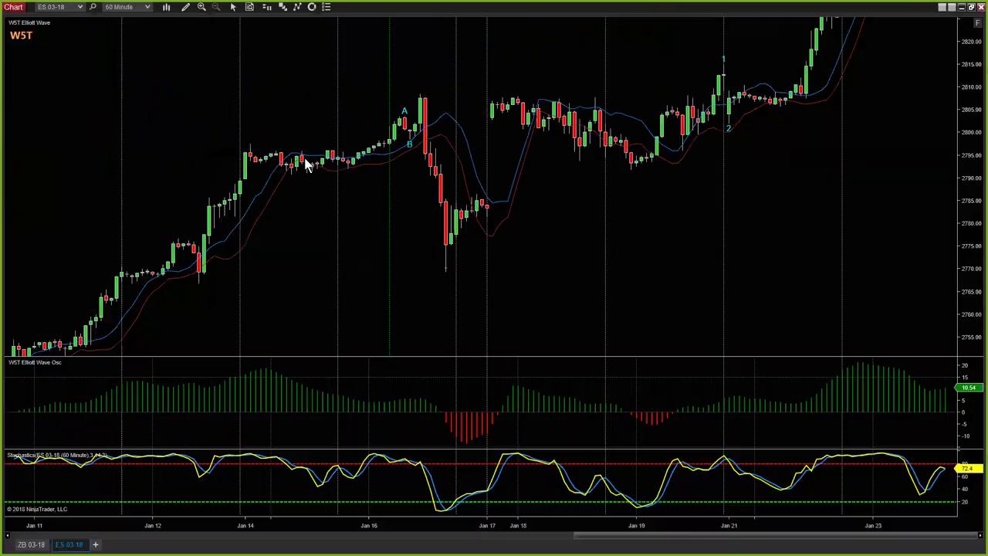
# - Try to load the CL 02-18 futures contract in place of ES 03-18 and dismiss the data error
pyautogui.click(80, 8)
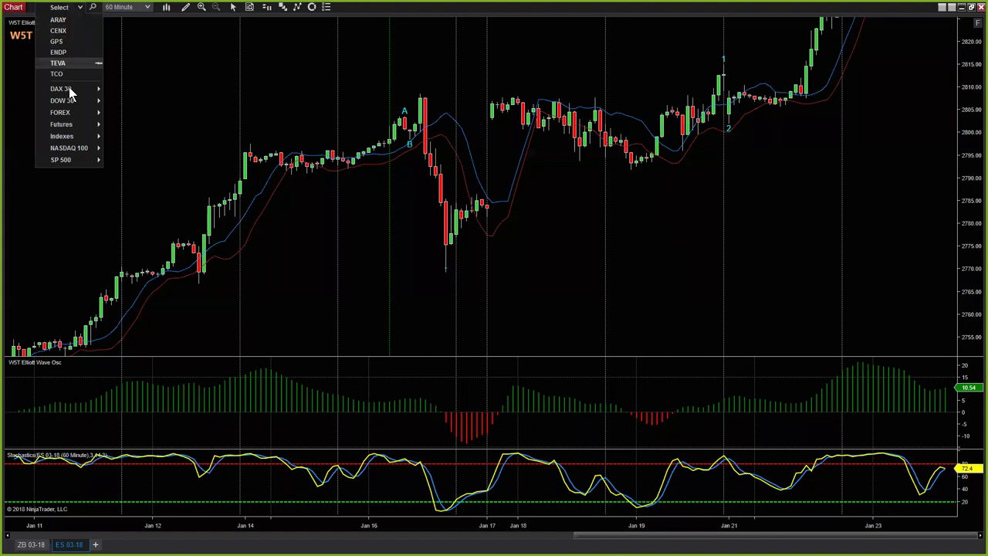
pyautogui.moveTo(95, 125)
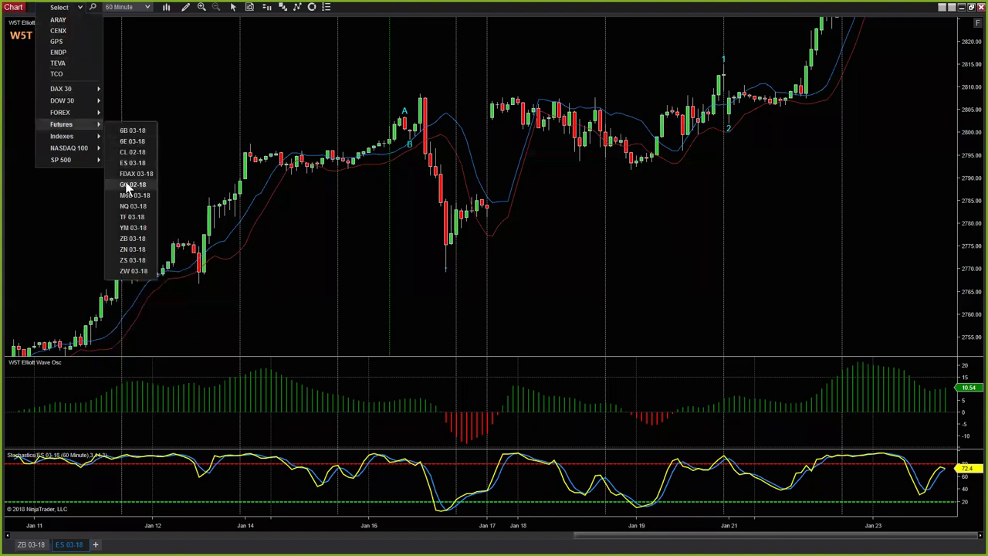
pyautogui.click(138, 152)
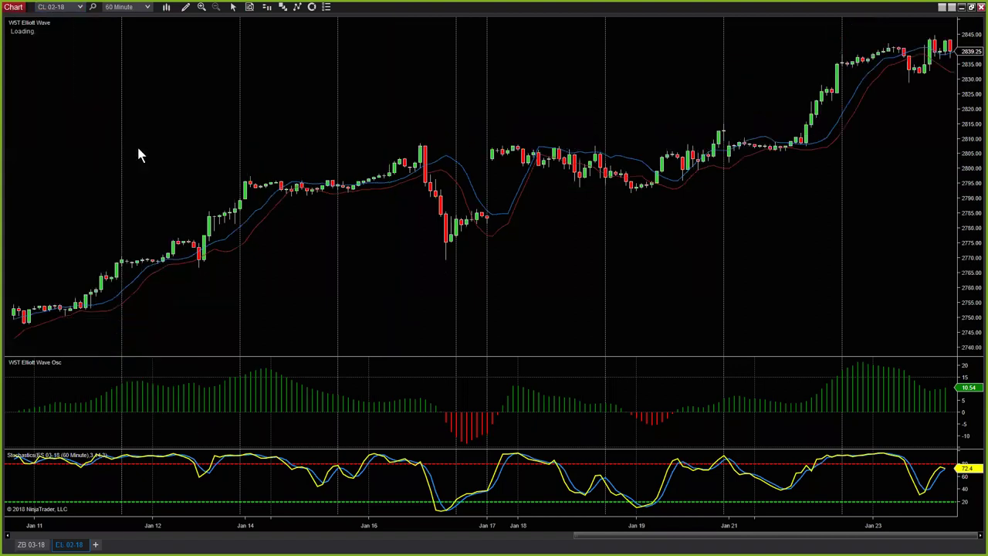
pyautogui.moveTo(658, 294); pyautogui.dragTo(513, 313)
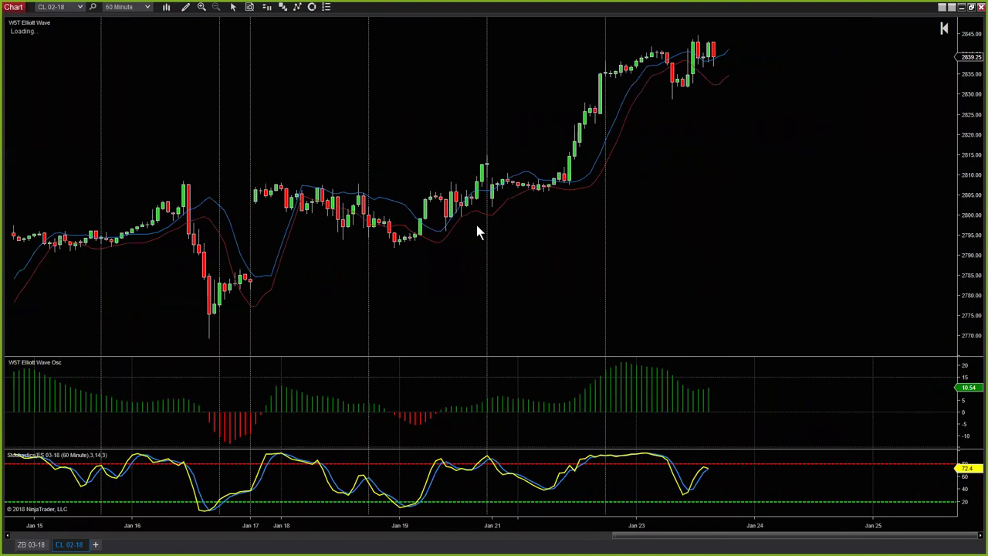
pyautogui.click(80, 8)
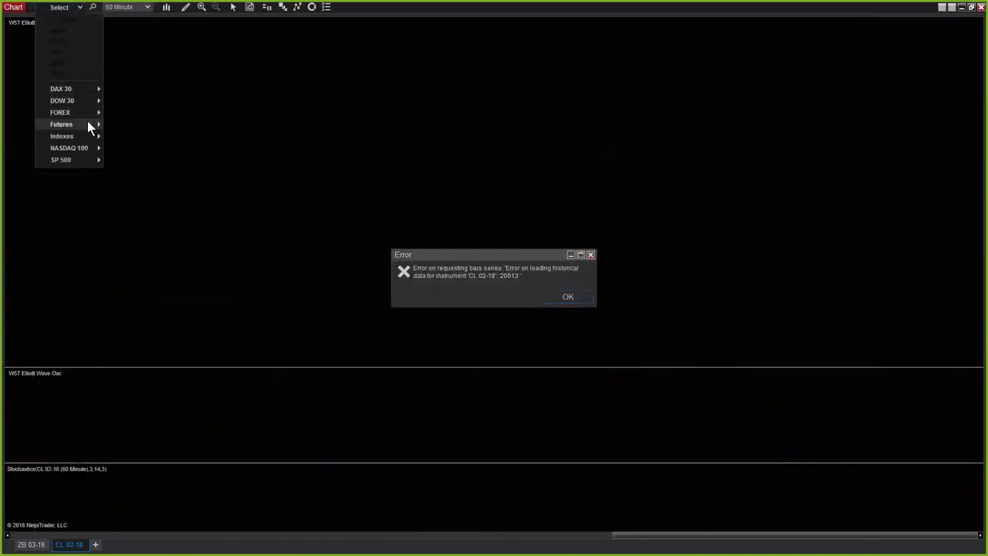
pyautogui.moveTo(87, 122)
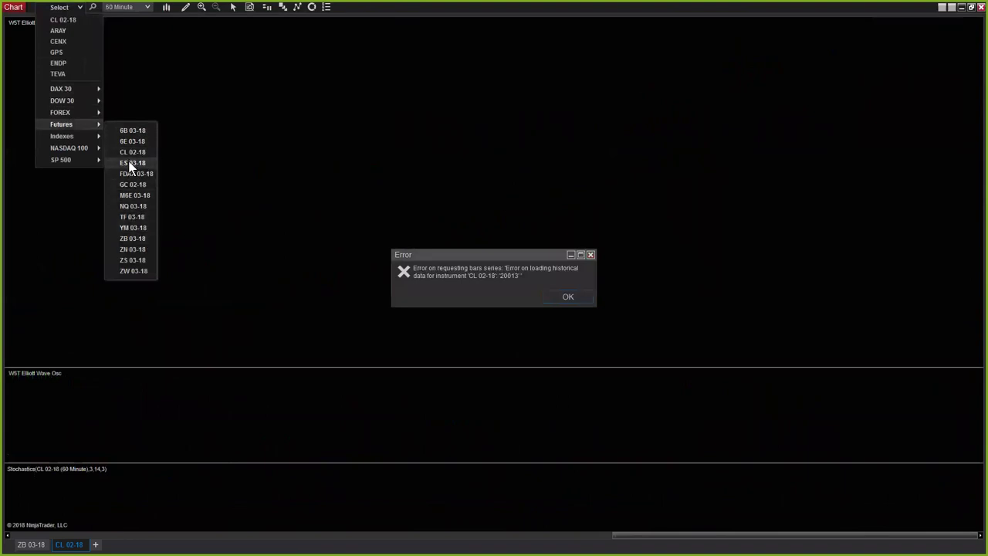
pyautogui.click(569, 298)
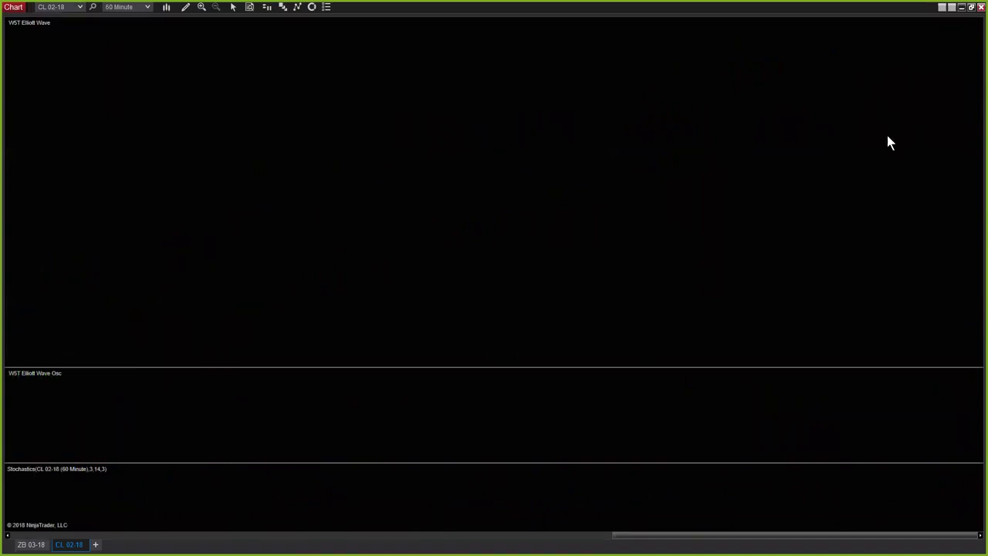
# - Try to change the chart instrument from CL 02-18 to CL 03-18 by entering the contract name
pyautogui.click(186, 9)
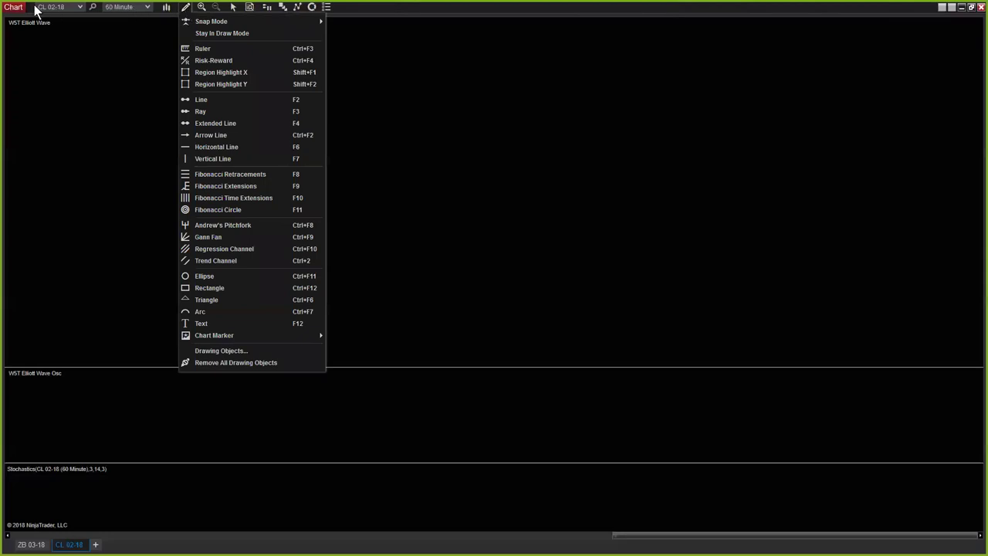
pyautogui.click(66, 8)
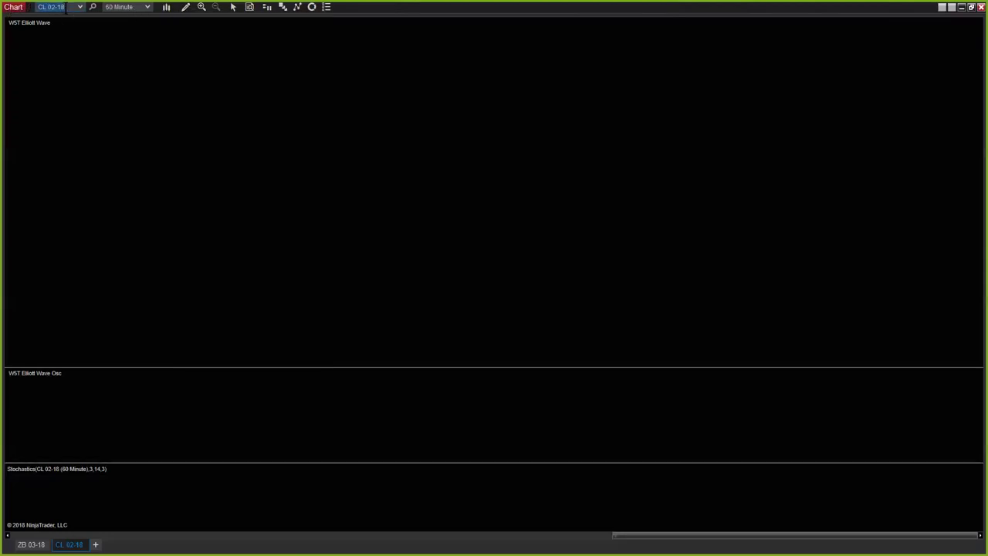
pyautogui.write('NYB')
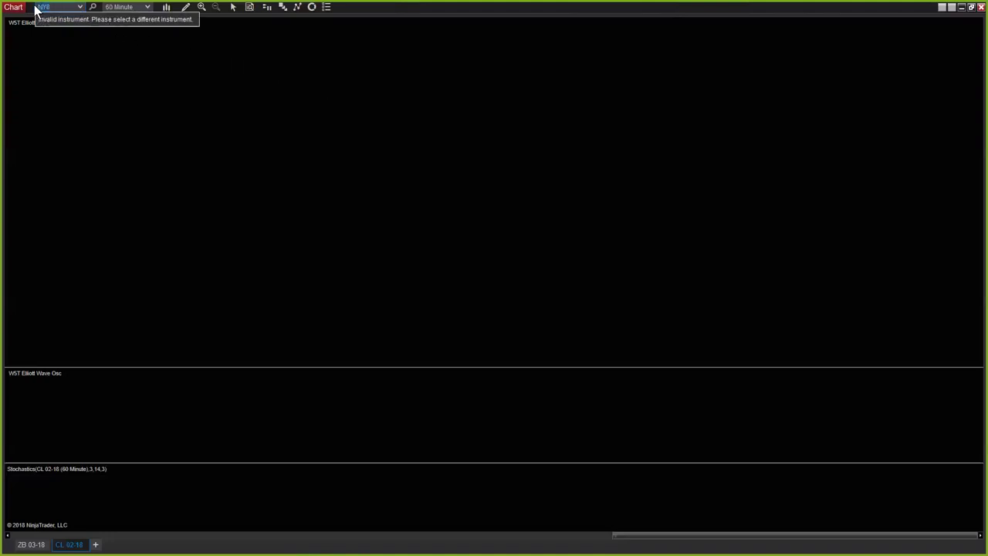
pyautogui.write('CL')
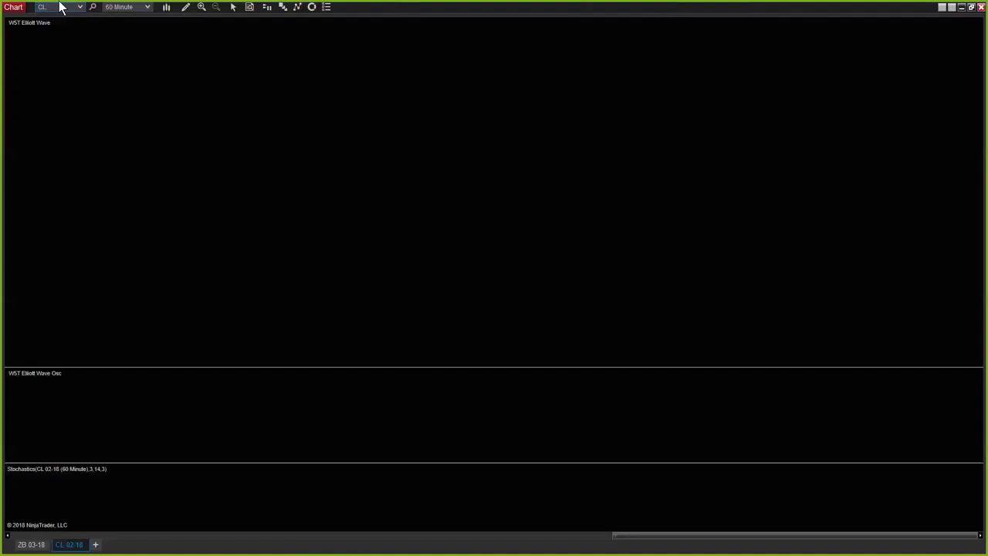
pyautogui.write(' 03')
pyautogui.write('-18')
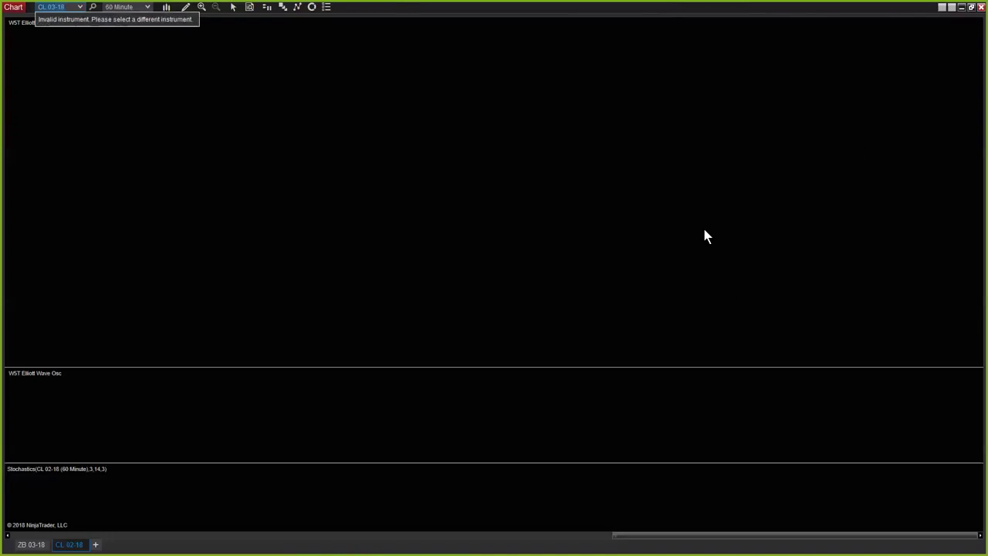
# - Try to load CL 03-18 through the chart's instrument search and dismiss the error messages
pyautogui.rightClick(292, 108)
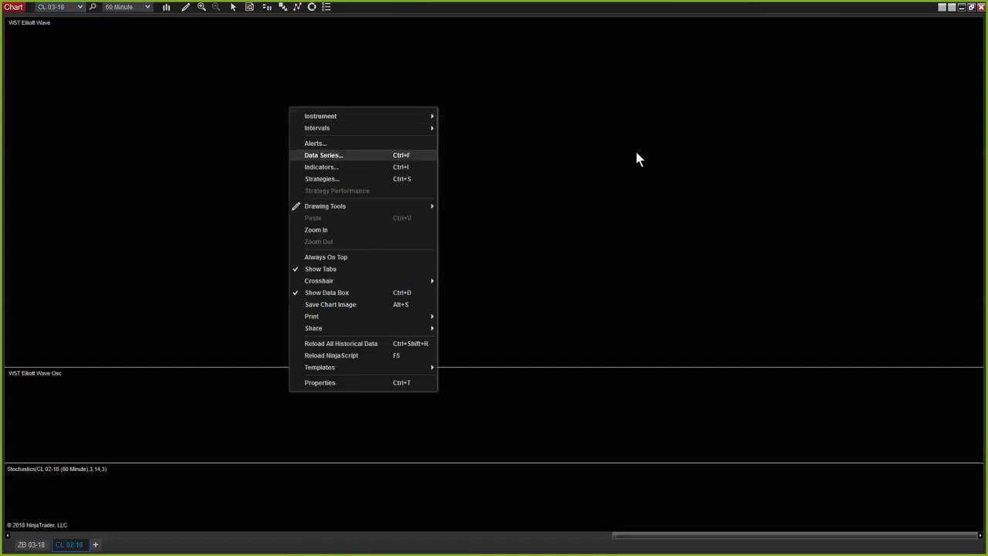
pyautogui.click(686, 145)
pyautogui.write('CL')
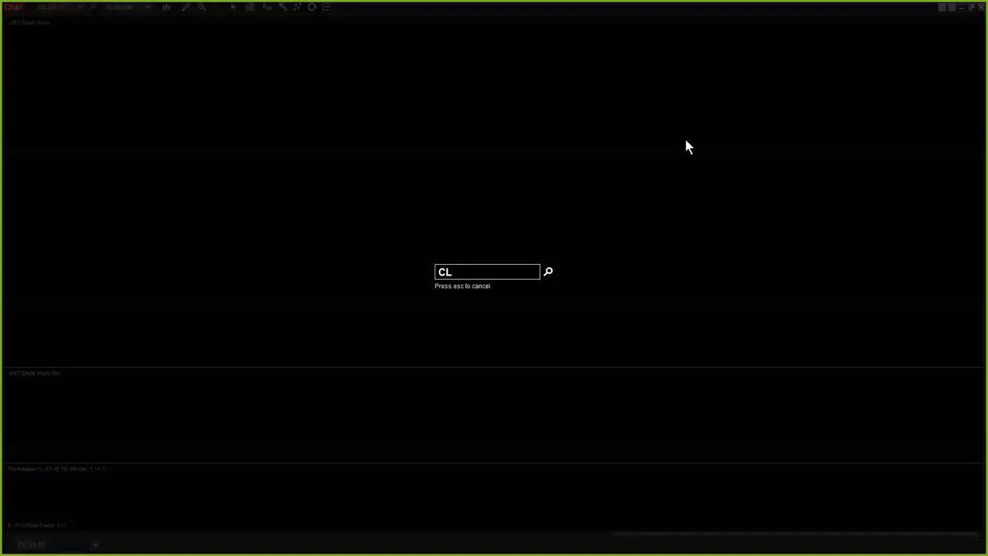
pyautogui.write(' 03-18')
pyautogui.press('Return')
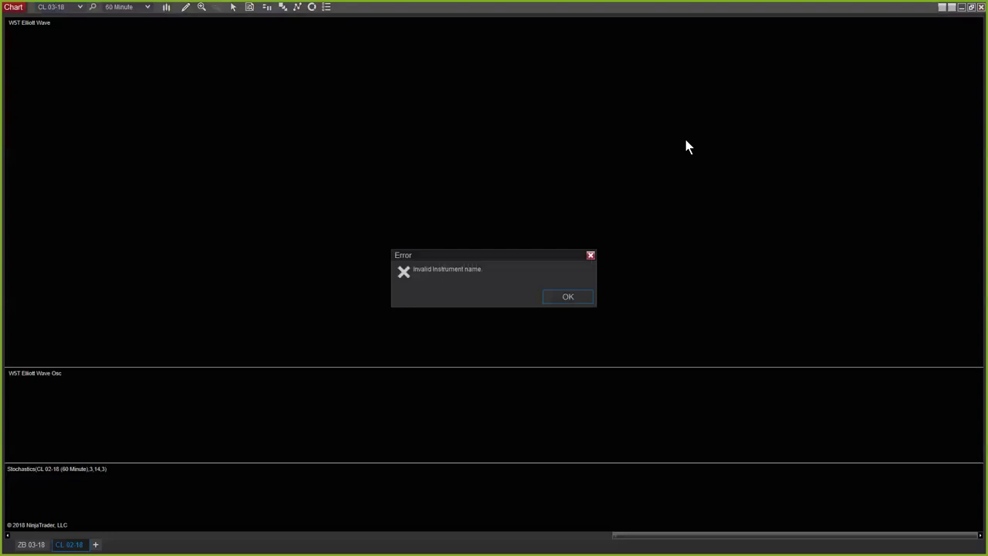
pyautogui.click(571, 297)
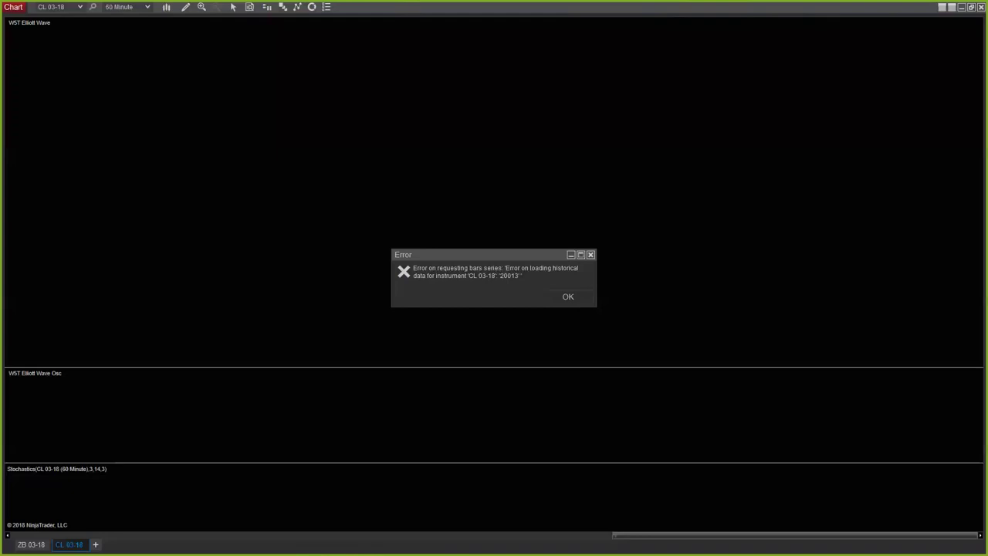
pyautogui.click(575, 299)
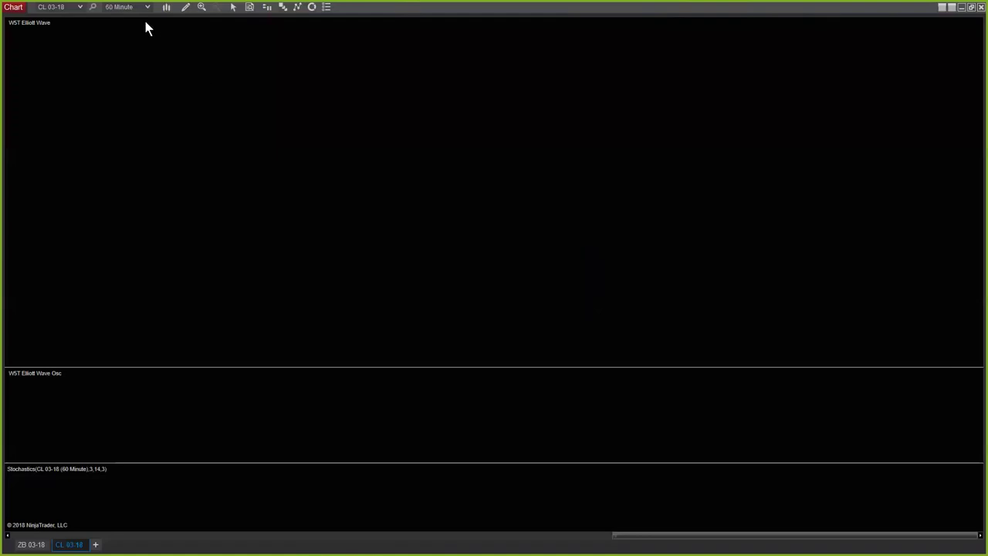
# - Choose the CL 03-18 contract for the chart from the list of futures instruments
pyautogui.click(80, 8)
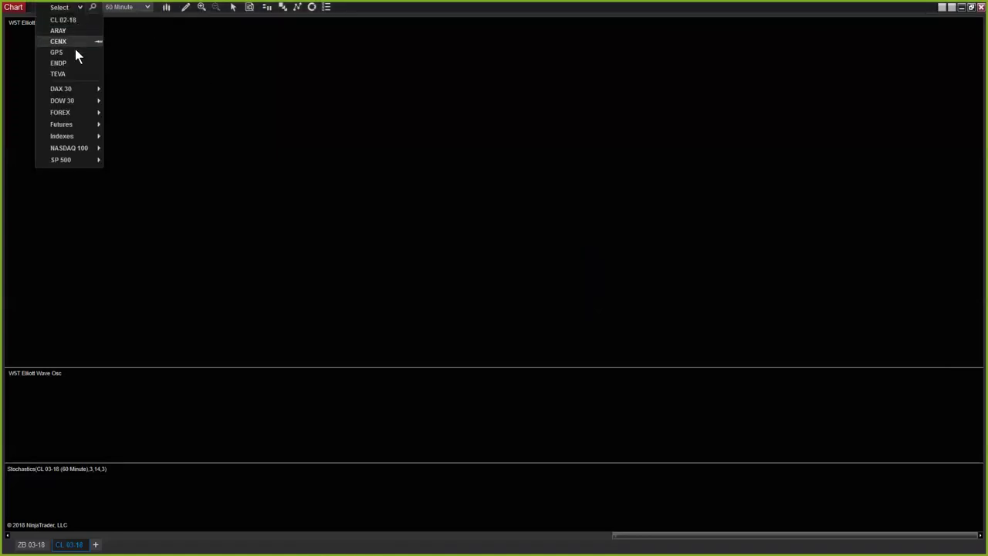
pyautogui.moveTo(83, 114)
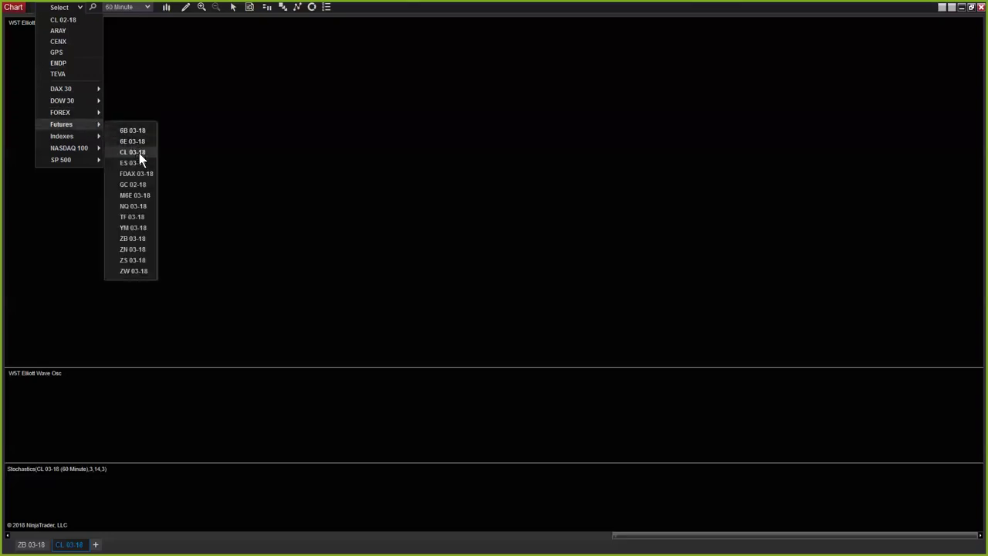
pyautogui.click(136, 153)
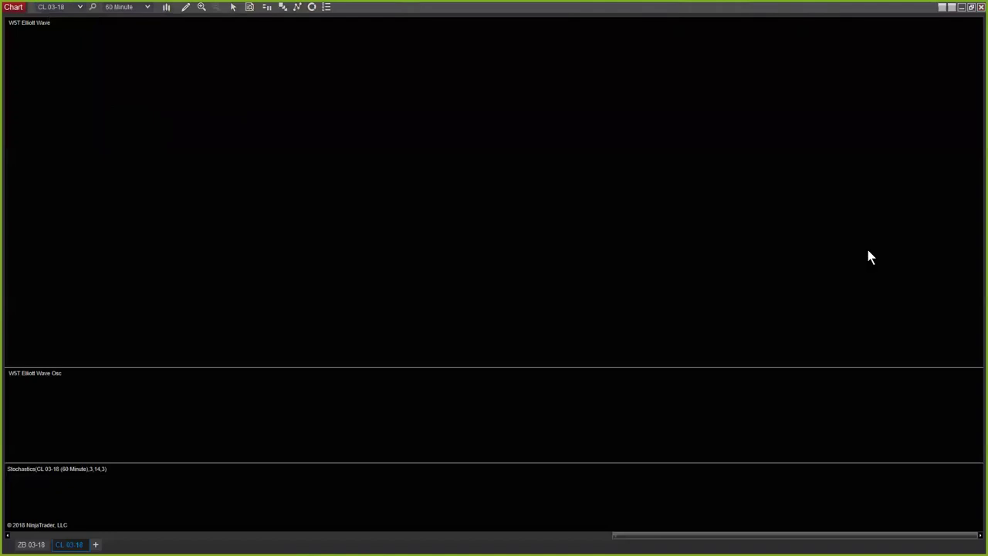
# - Set the CL 03-18 chart to a 1-day interval, dismiss the data error and adjust the chart's time and price scales
pyautogui.click(144, 9)
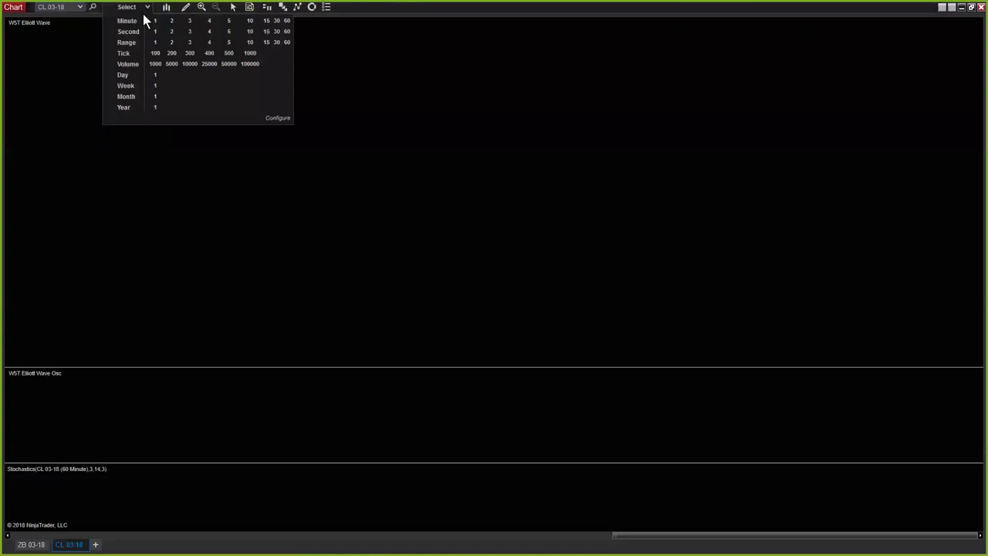
pyautogui.click(155, 74)
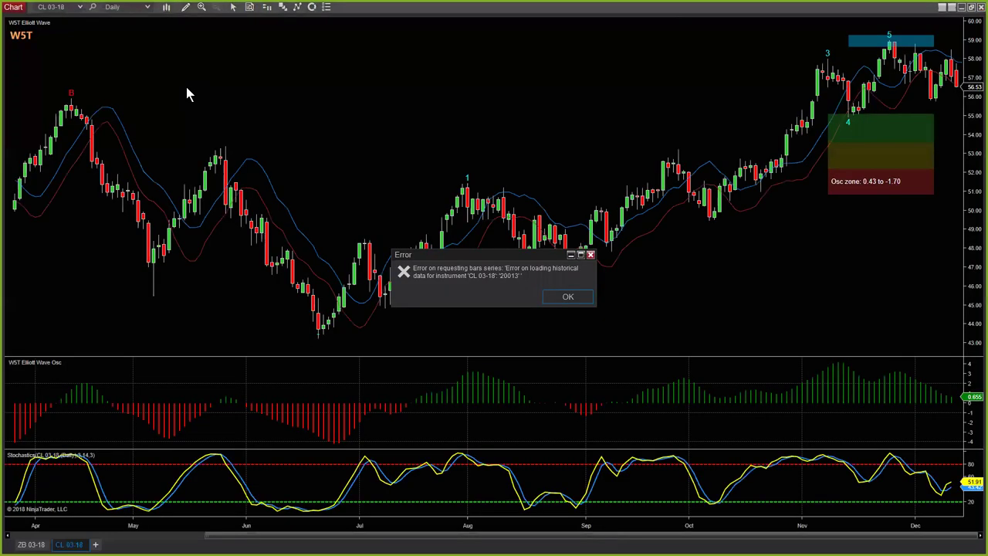
pyautogui.click(568, 299)
pyautogui.moveTo(716, 298); pyautogui.dragTo(610, 304)
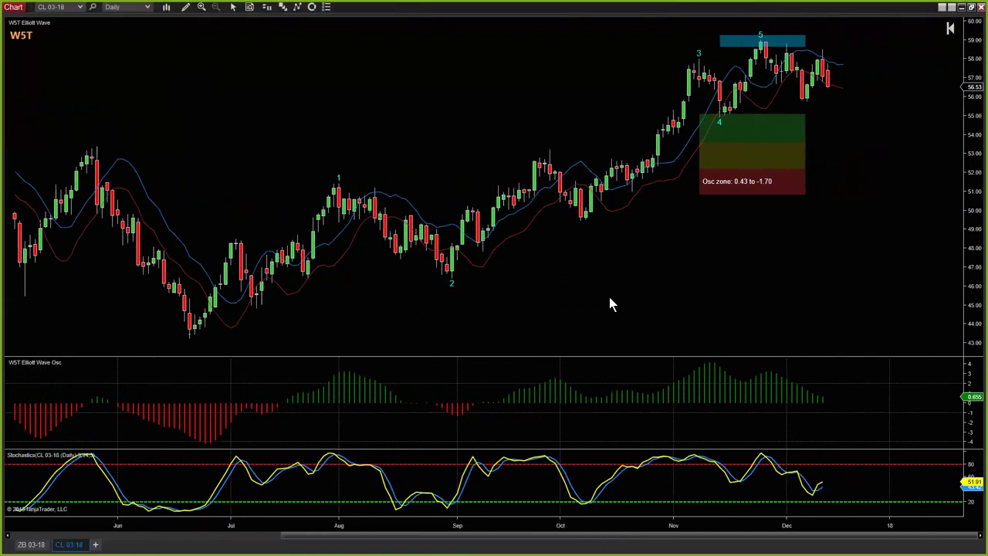
pyautogui.moveTo(974, 255); pyautogui.dragTo(973, 247)
pyautogui.doubleClick(973, 260)
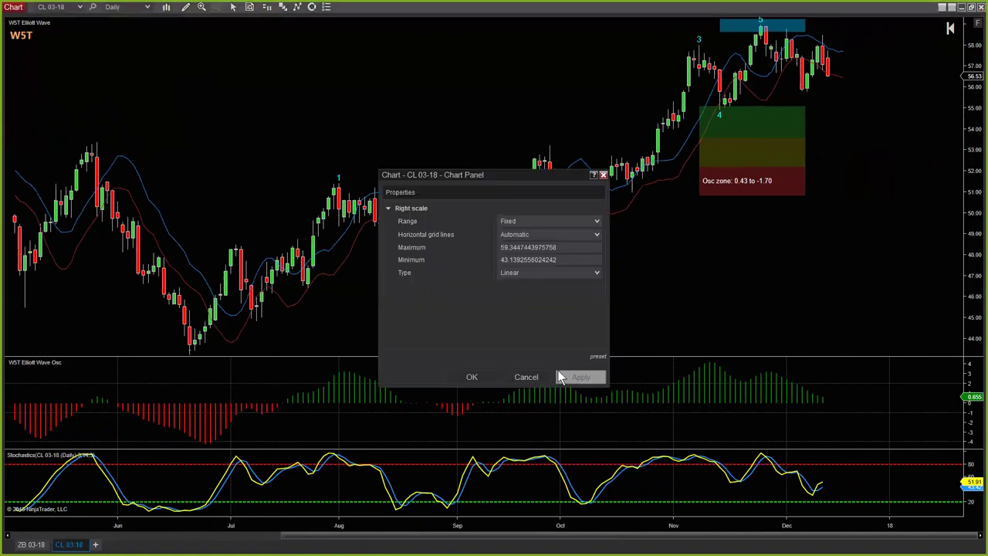
pyautogui.click(472, 376)
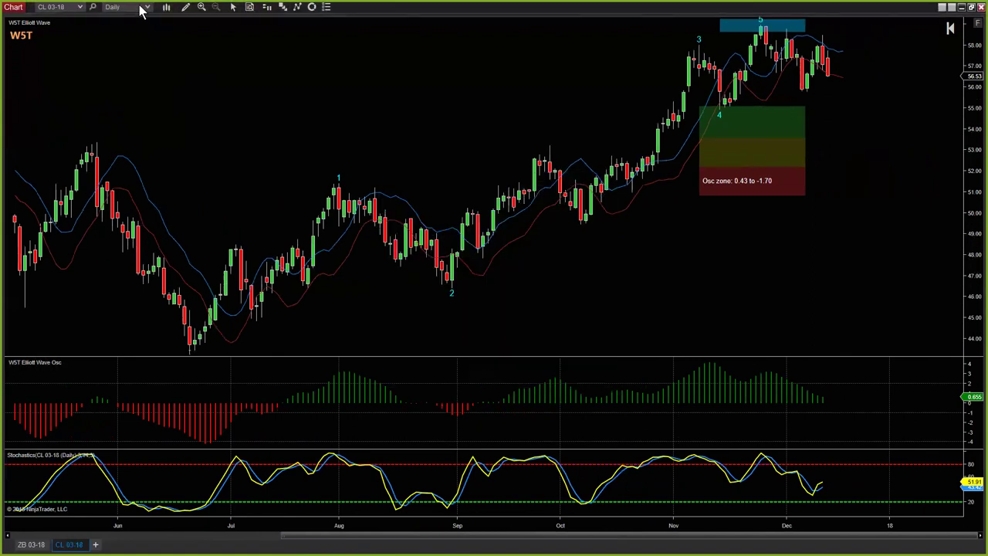
# - Try to load the CL 03-18 chart on the 60-minute interval and dismiss the data error
pyautogui.click(147, 8)
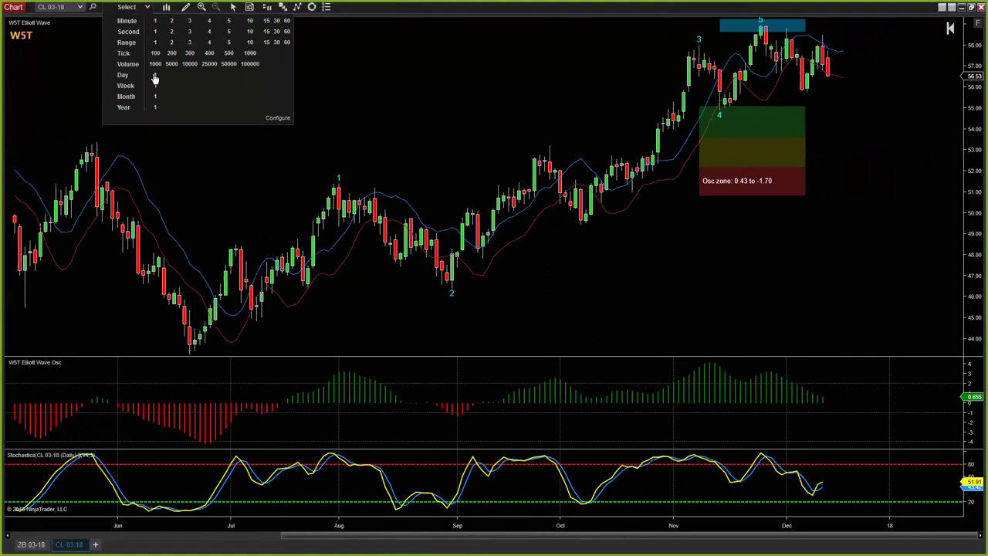
pyautogui.click(286, 21)
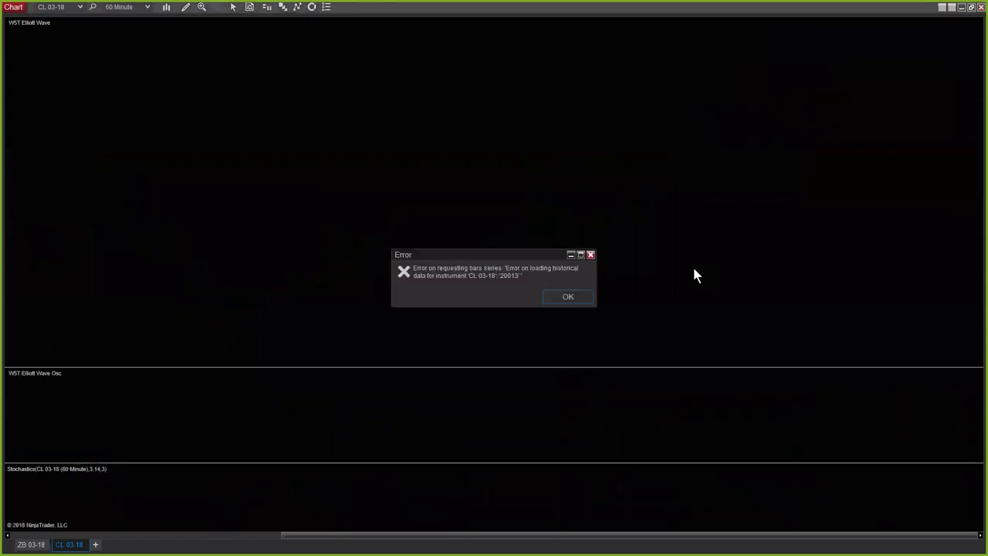
pyautogui.click(569, 298)
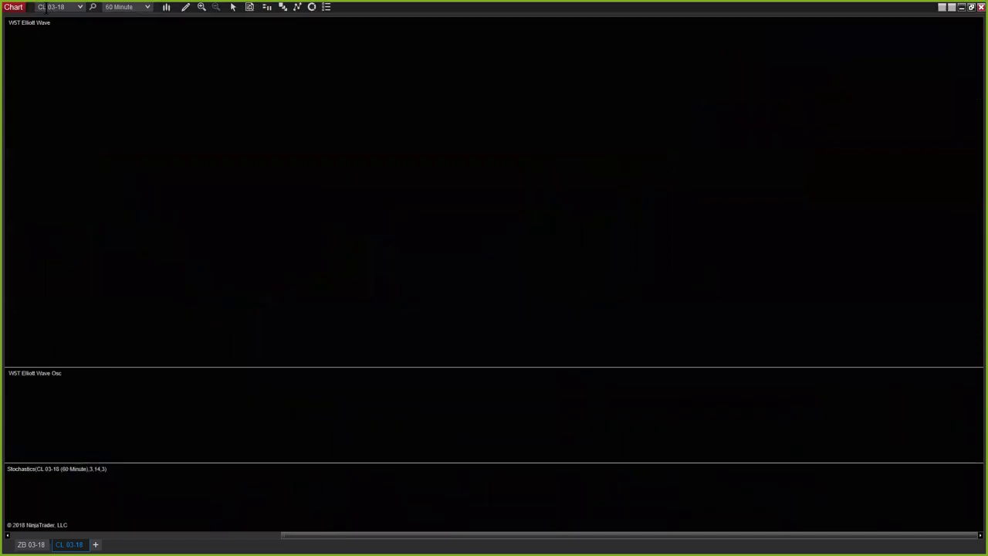
pyautogui.click(146, 7)
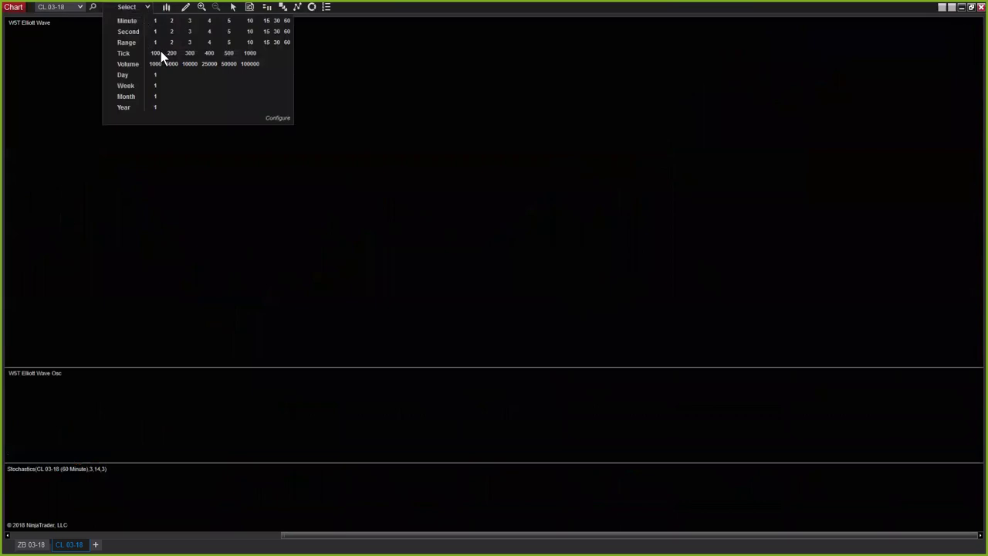
pyautogui.click(962, 9)
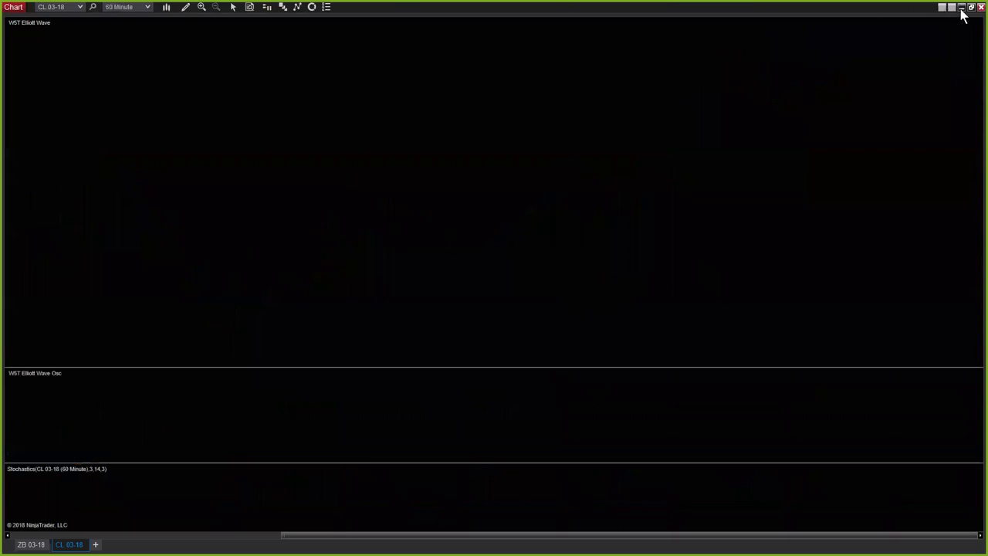
# - Switch to thinkorswim and load the Light Sweet Crude Oil futures symbol /CL in the chart
pyautogui.click(962, 10)
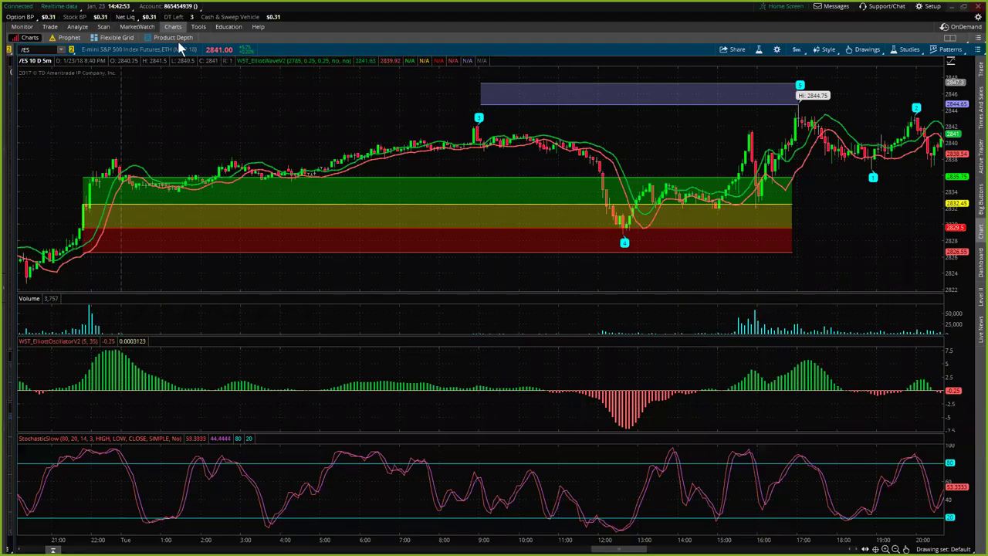
pyautogui.click(28, 49)
pyautogui.write('/CL')
pyautogui.press('Return')
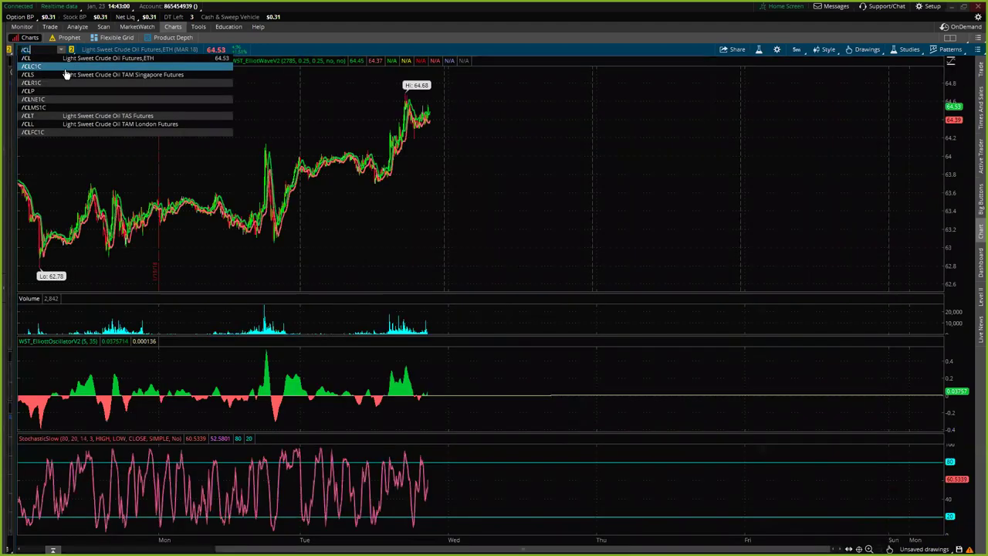
pyautogui.click(457, 175)
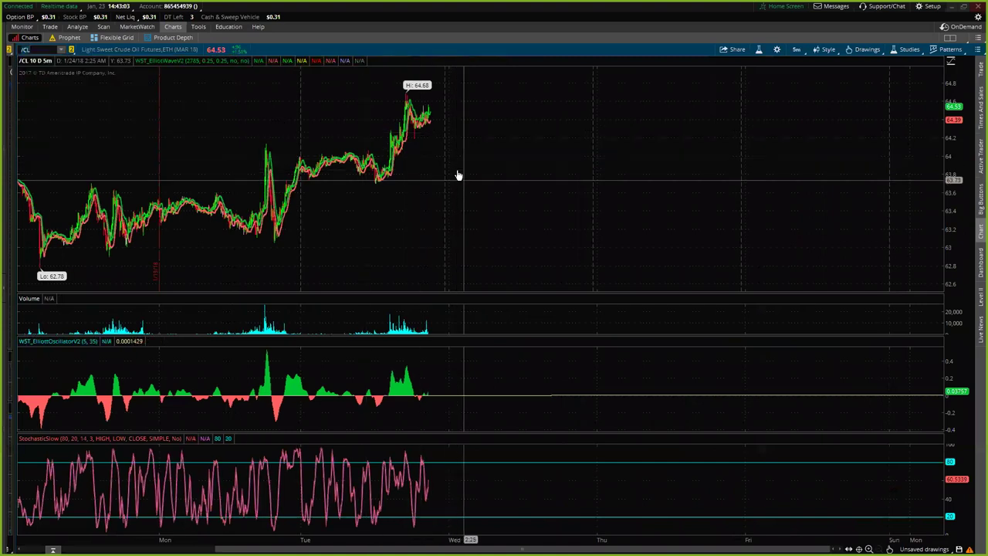
# - Set the /CL chart's time frame to 30 days with 1-hour bars
pyautogui.click(806, 53)
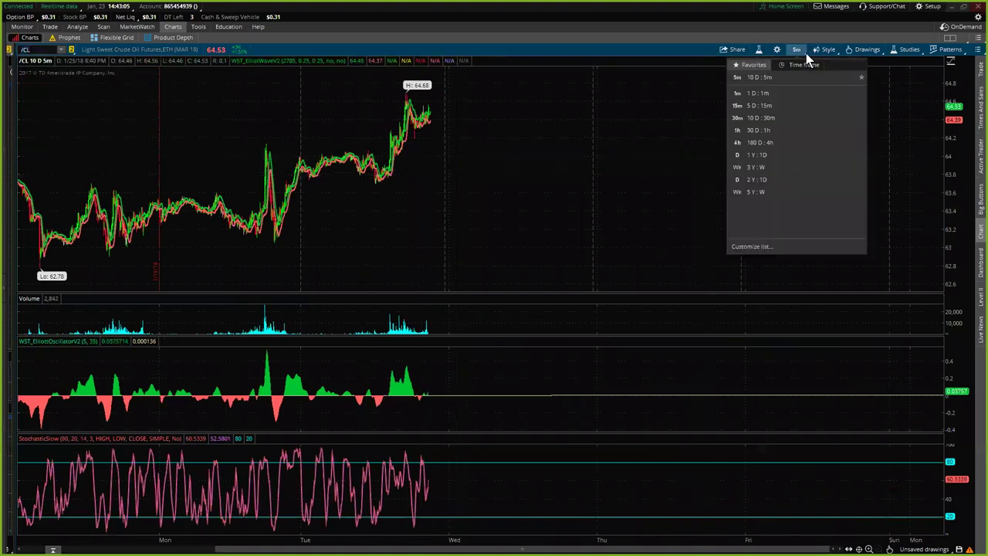
pyautogui.click(773, 131)
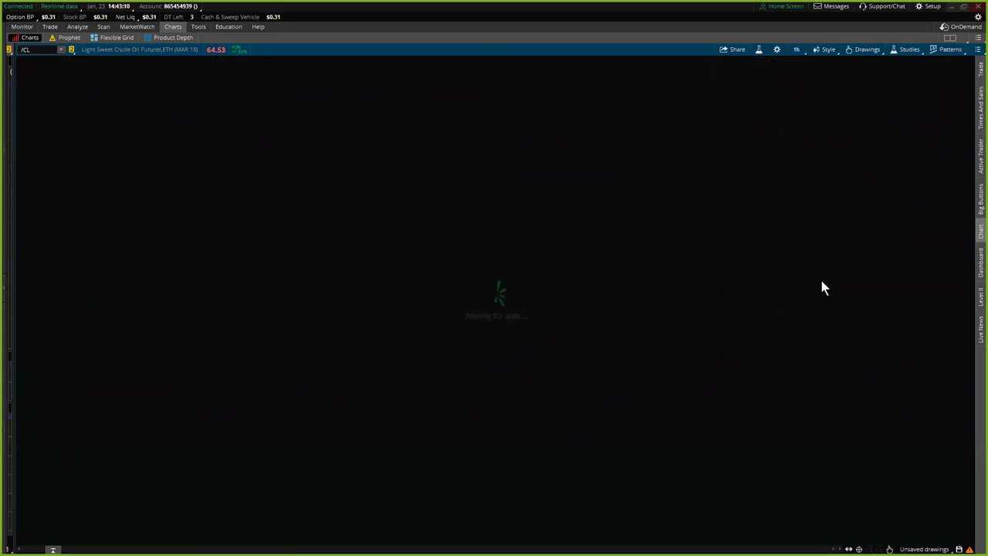
pyautogui.moveTo(263, 206); pyautogui.dragTo(381, 216)
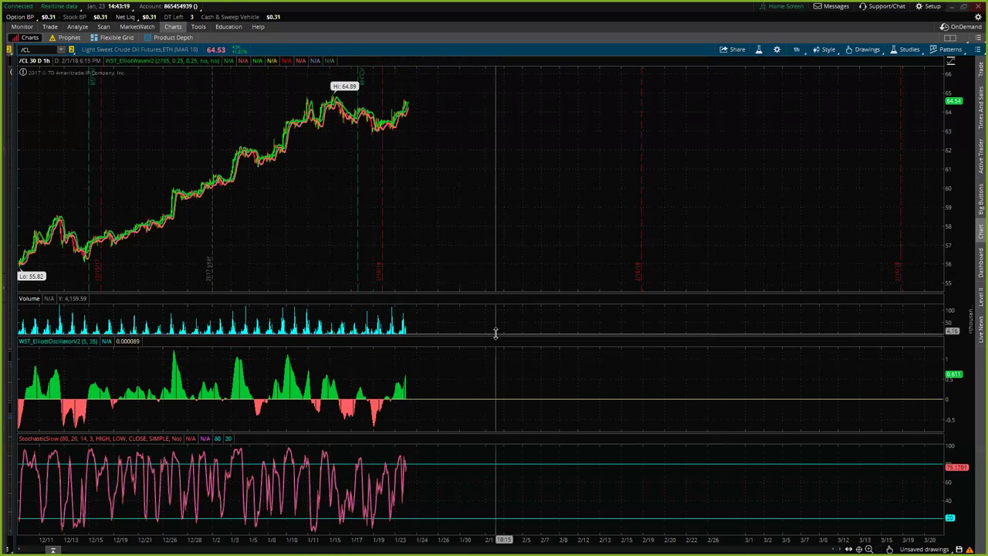
# - Resize the chart panes to enlarge the price and volume areas and shrink the Elliott oscillator and stochastic areas
pyautogui.moveTo(495, 338); pyautogui.dragTo(508, 394)
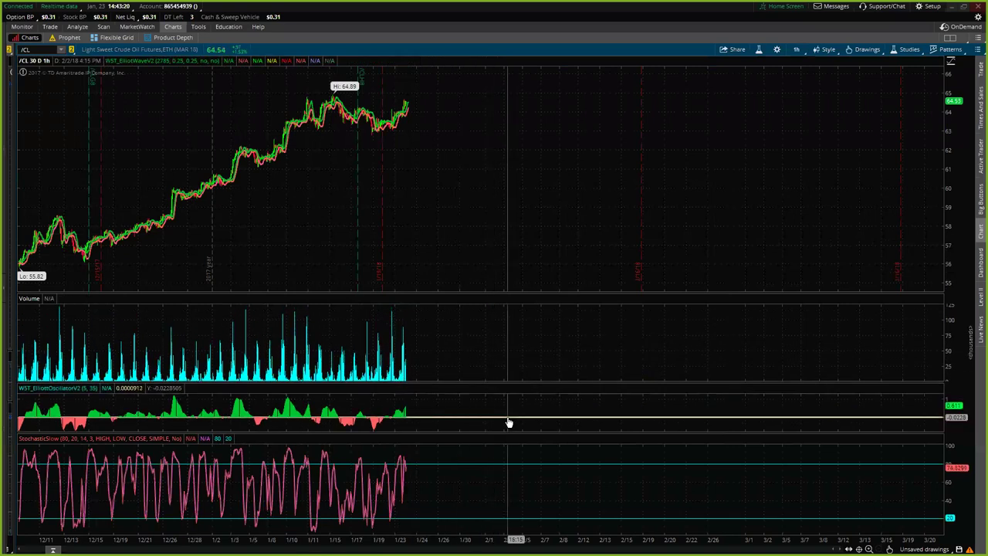
pyautogui.moveTo(515, 432); pyautogui.dragTo(513, 479)
pyautogui.moveTo(492, 293); pyautogui.dragTo(498, 340)
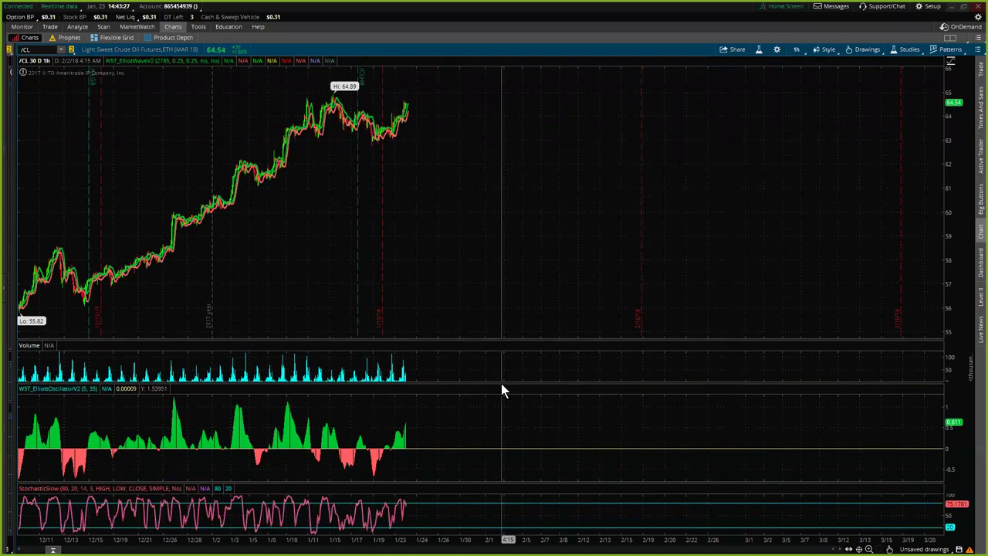
pyautogui.moveTo(504, 381); pyautogui.dragTo(510, 421)
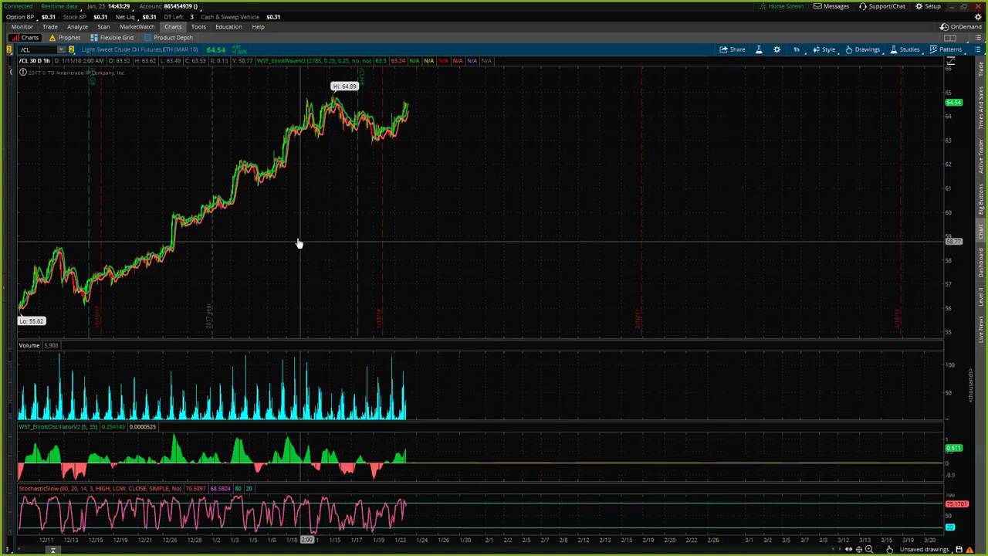
pyautogui.moveTo(220, 142); pyautogui.dragTo(236, 154)
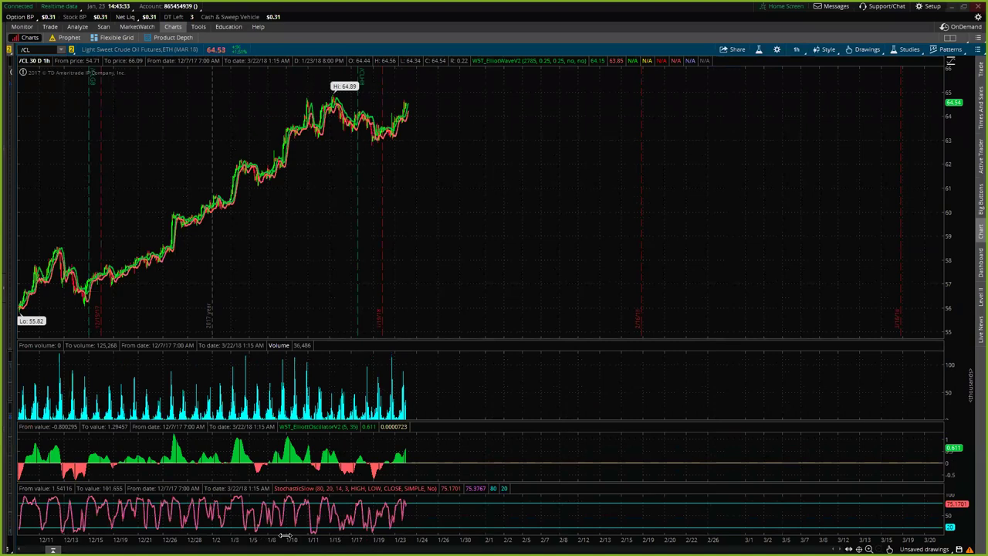
pyautogui.moveTo(352, 540); pyautogui.dragTo(363, 540)
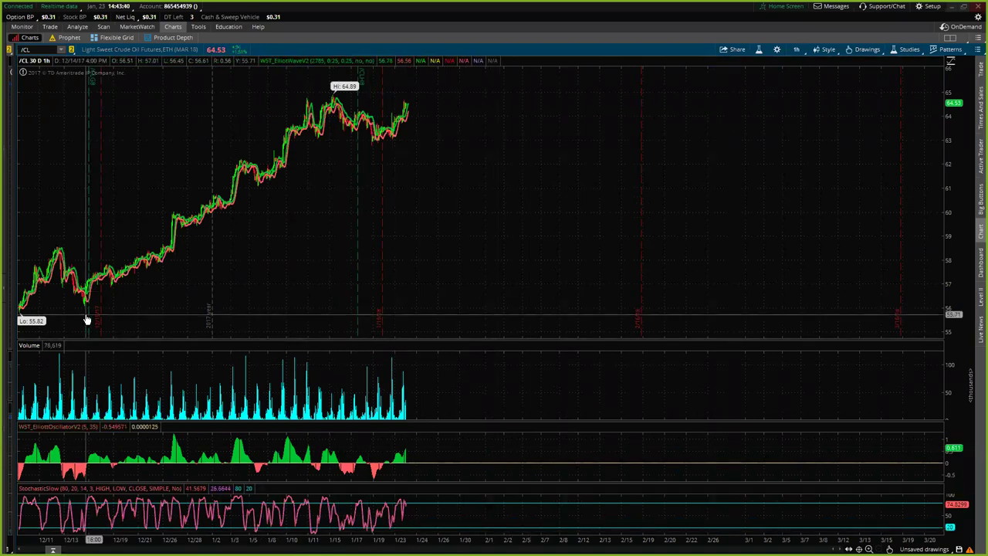
# - Set the start bar of the WST_ElliotWaveV2 study to 0 and apply the change to the /CL chart
pyautogui.click(757, 48)
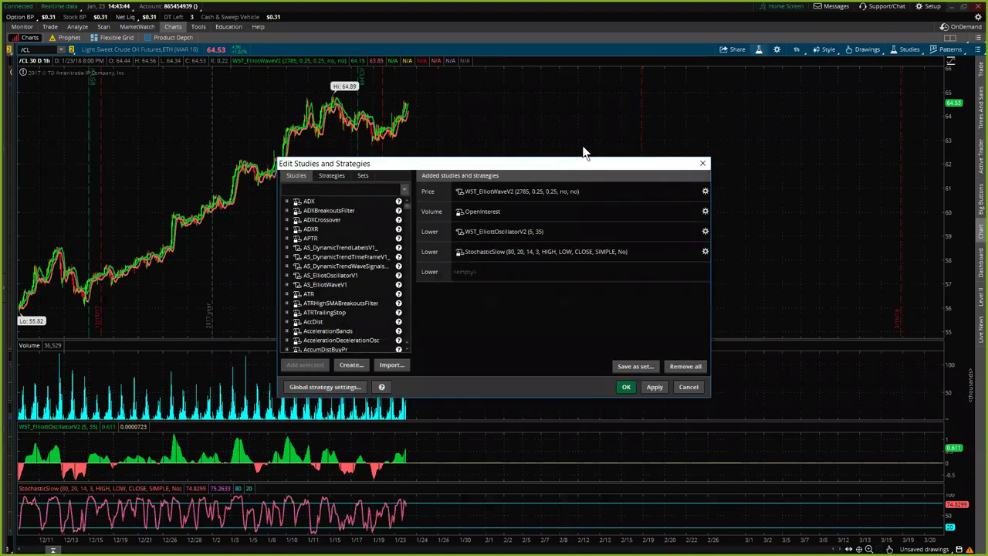
pyautogui.click(705, 191)
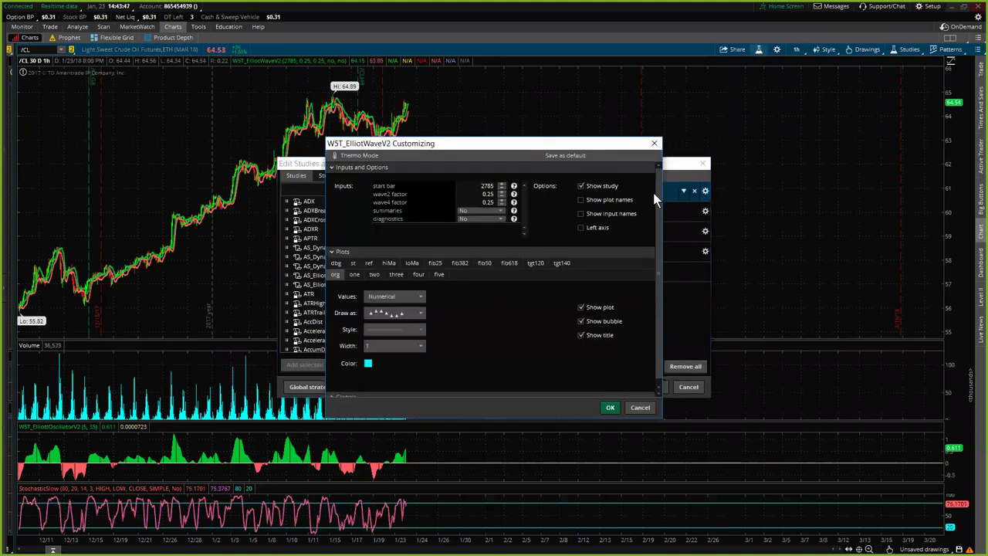
pyautogui.doubleClick(486, 186)
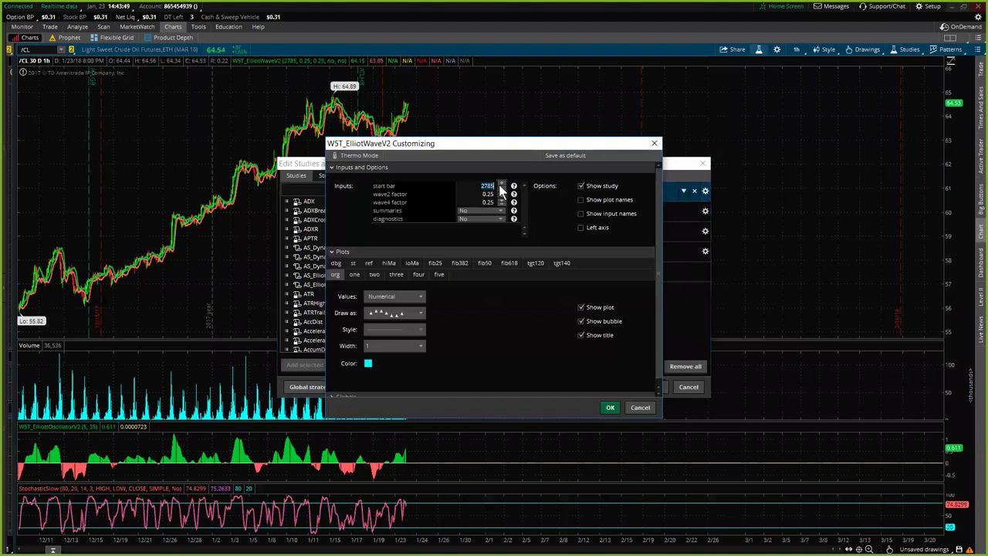
pyautogui.write('0')
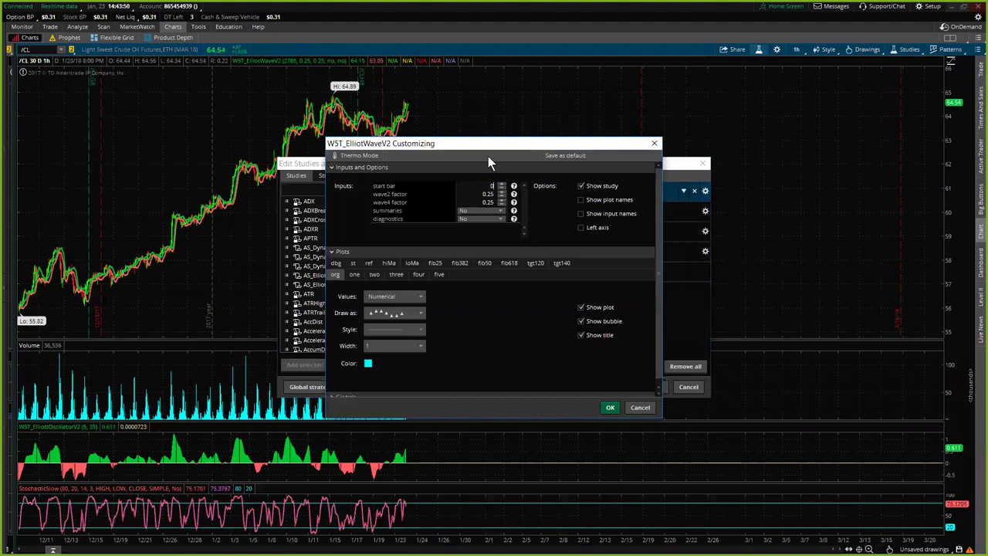
pyautogui.click(611, 408)
pyautogui.click(653, 388)
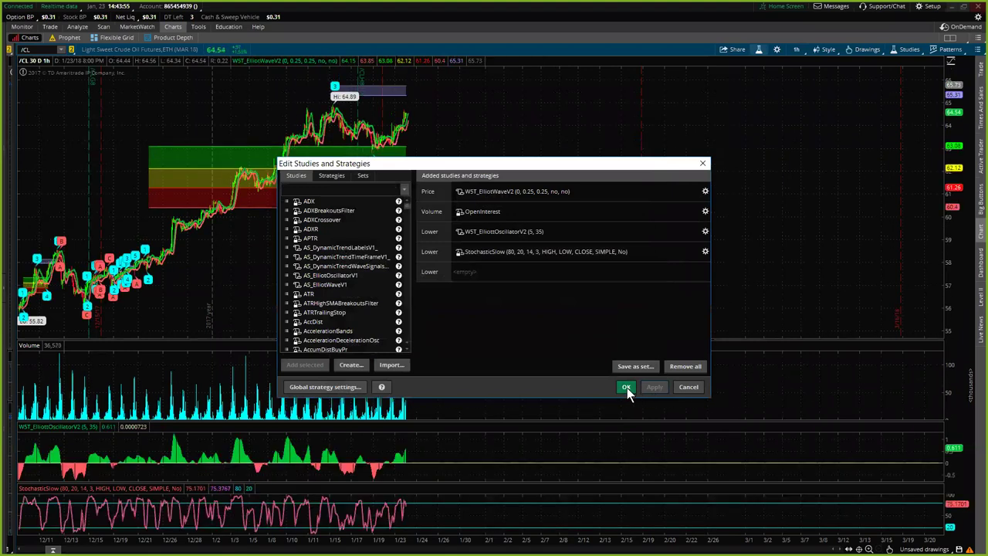
pyautogui.click(626, 388)
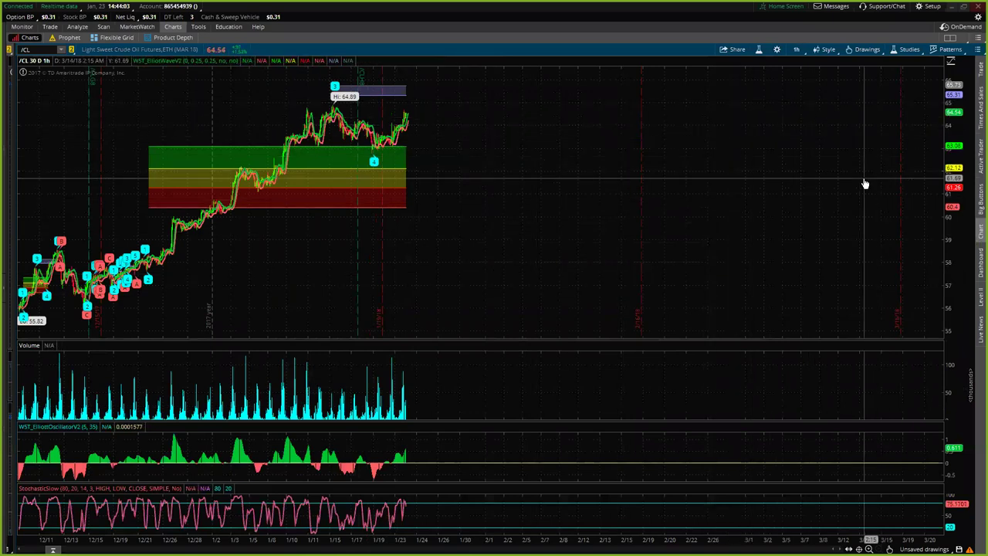
# - Activate the pointer drawing tool, zoom in on the most recent /CL bars and stretch the price scale
pyautogui.click(881, 55)
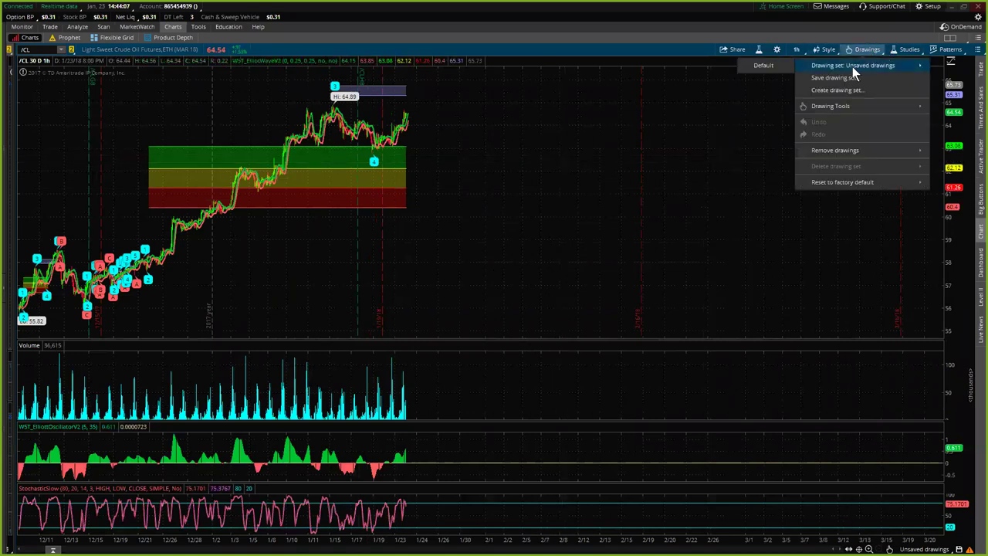
pyautogui.moveTo(840, 110)
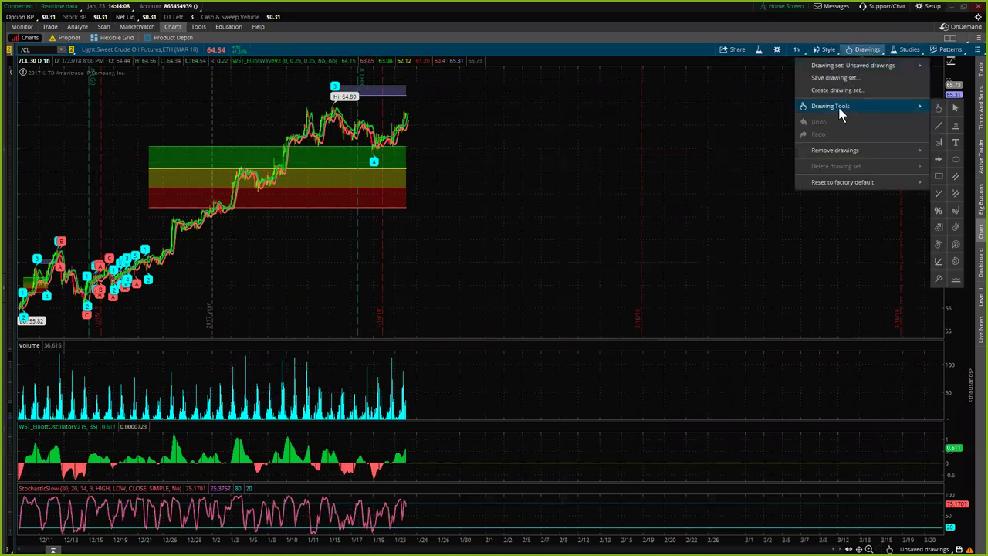
pyautogui.click(956, 108)
pyautogui.moveTo(214, 77); pyautogui.dragTo(448, 137)
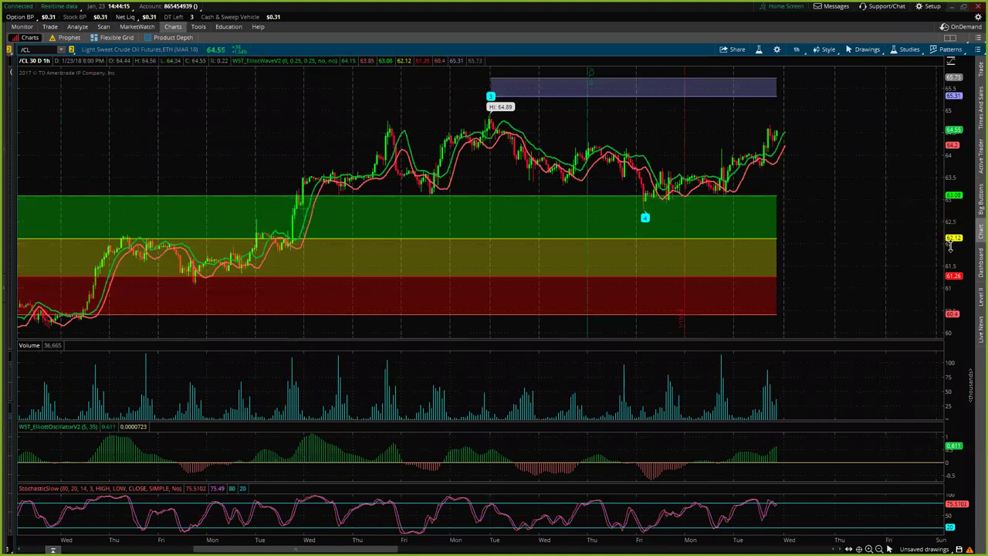
pyautogui.moveTo(950, 245); pyautogui.dragTo(951, 220)
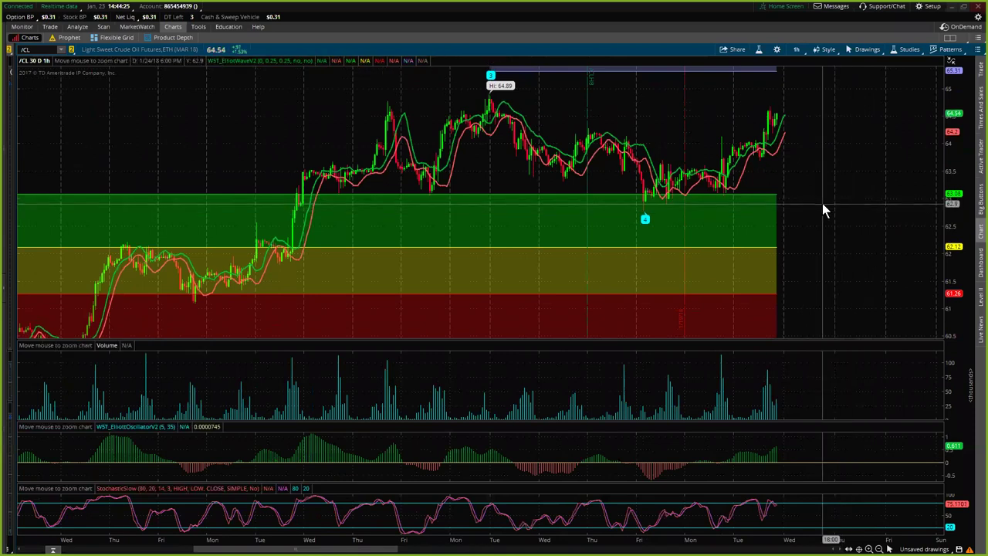
pyautogui.moveTo(954, 222); pyautogui.dragTo(955, 210)
# - Activate the pan tool and frame the /CL chart on waves 3 and 4 with the wave 5 target zone above
pyautogui.click(881, 54)
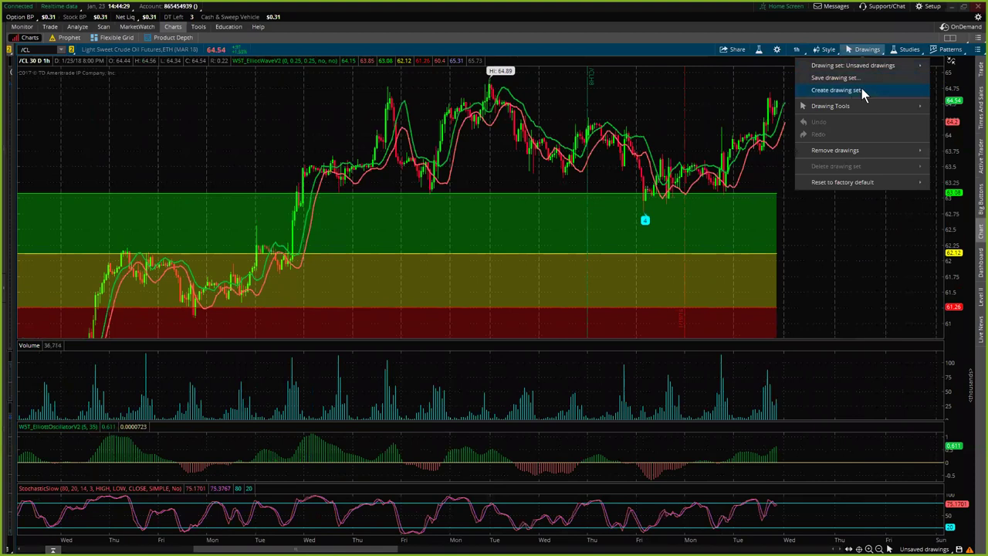
pyautogui.moveTo(927, 108)
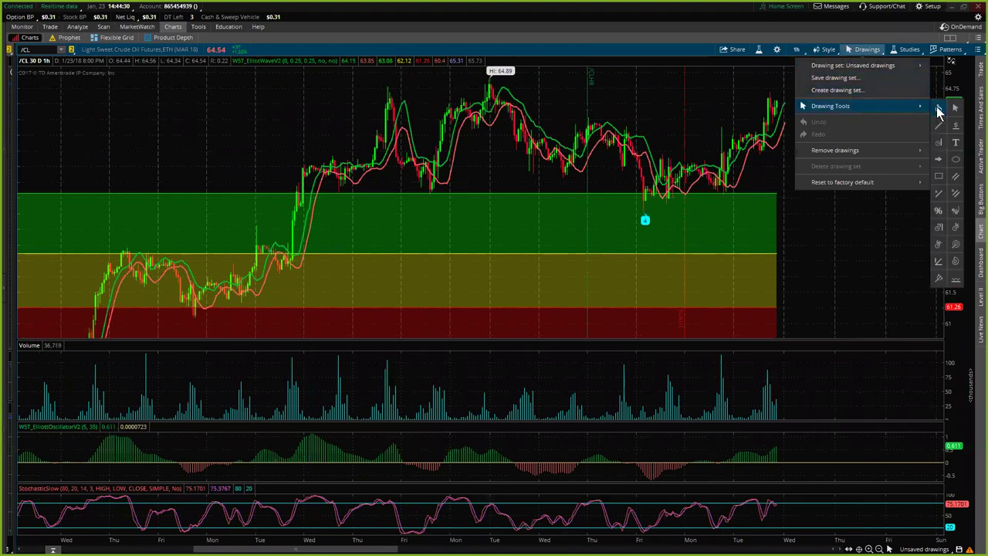
pyautogui.click(821, 183)
pyautogui.moveTo(821, 183); pyautogui.dragTo(662, 259)
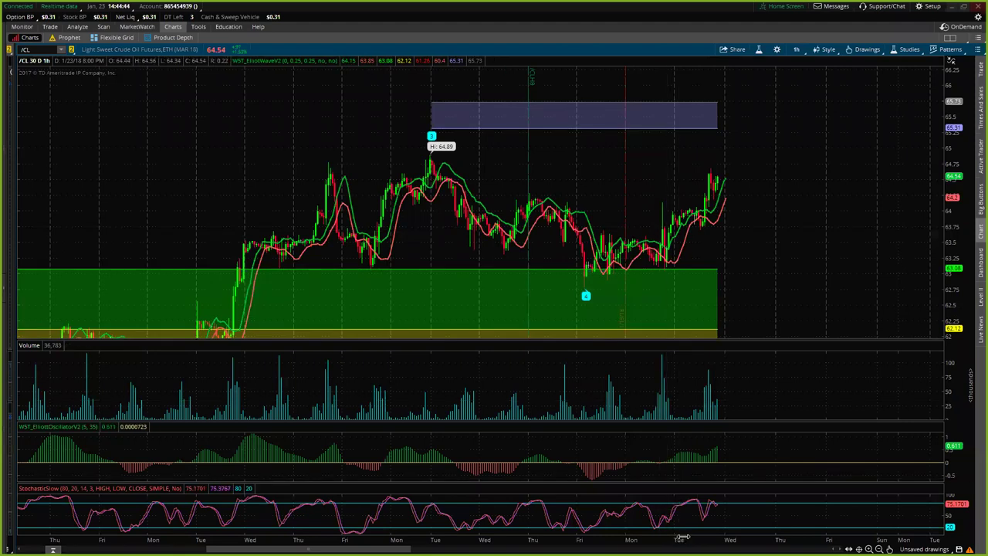
pyautogui.scroll(5, 358, 239)
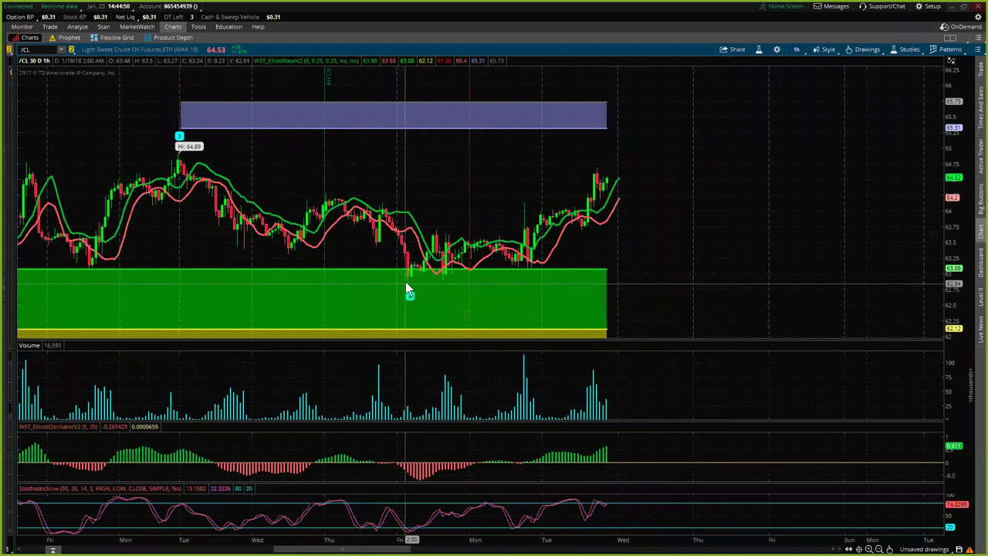
# - Stretch the price and time scales of the /CL chart to examine the wave 4 low and the bars following it
pyautogui.click(408, 287)
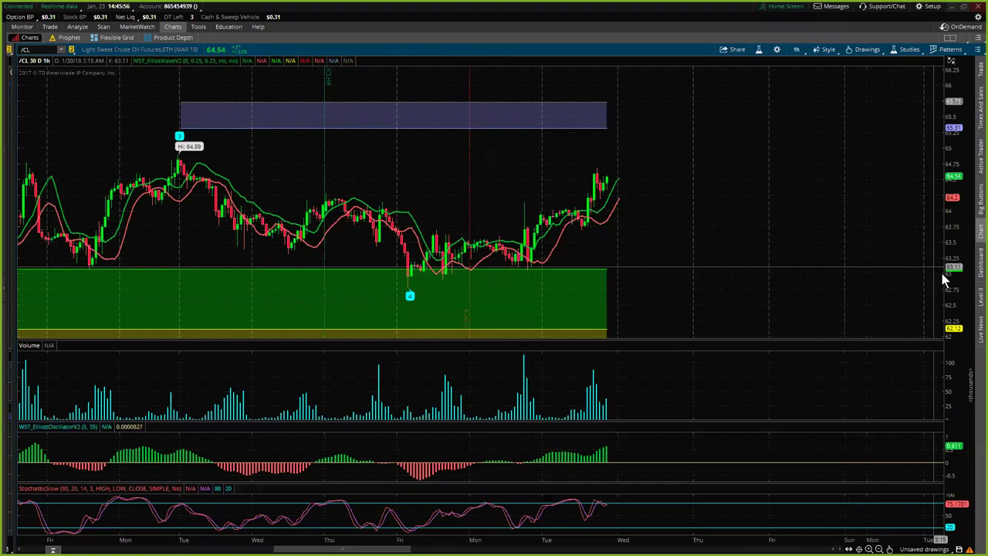
pyautogui.moveTo(954, 282); pyautogui.dragTo(956, 239)
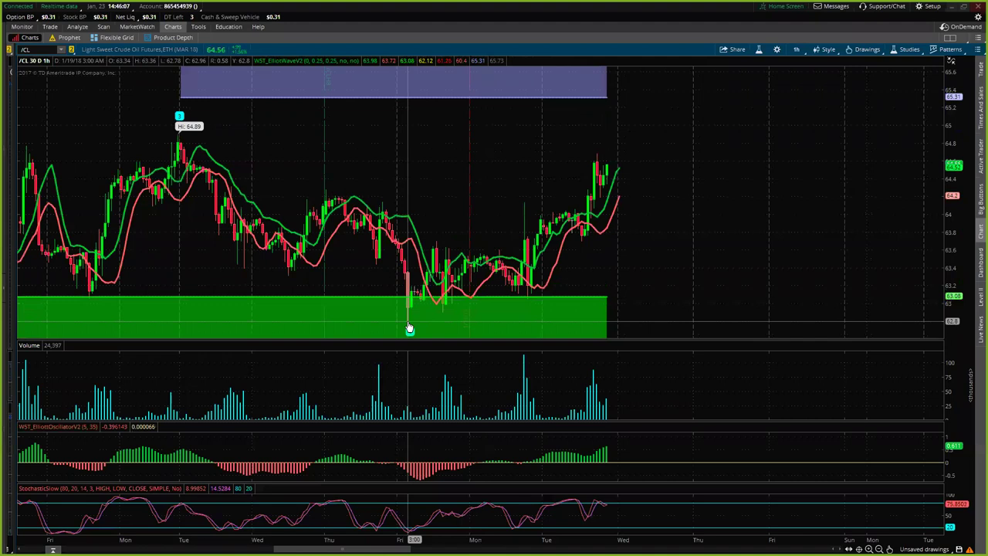
pyautogui.click(409, 328)
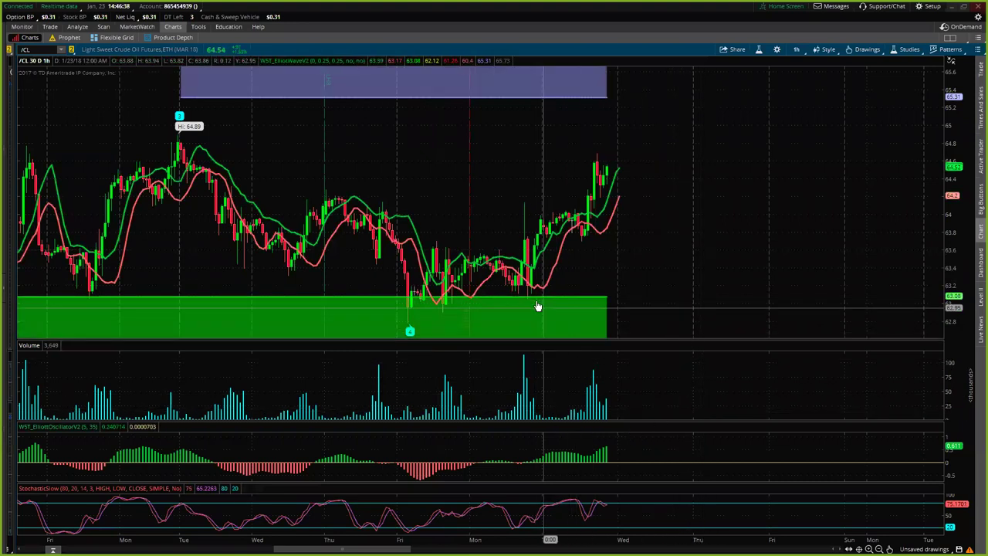
pyautogui.moveTo(598, 536); pyautogui.dragTo(495, 536)
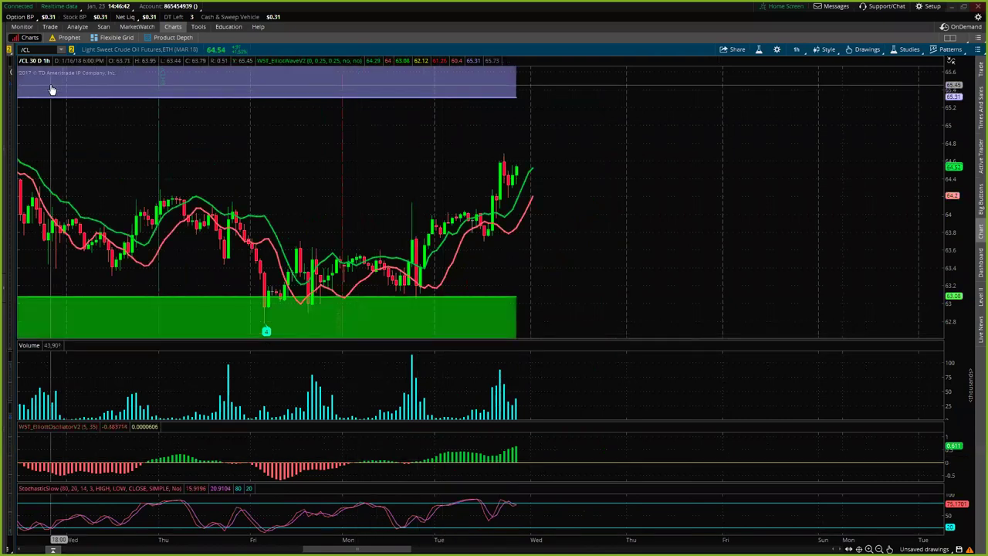
pyautogui.click(866, 50)
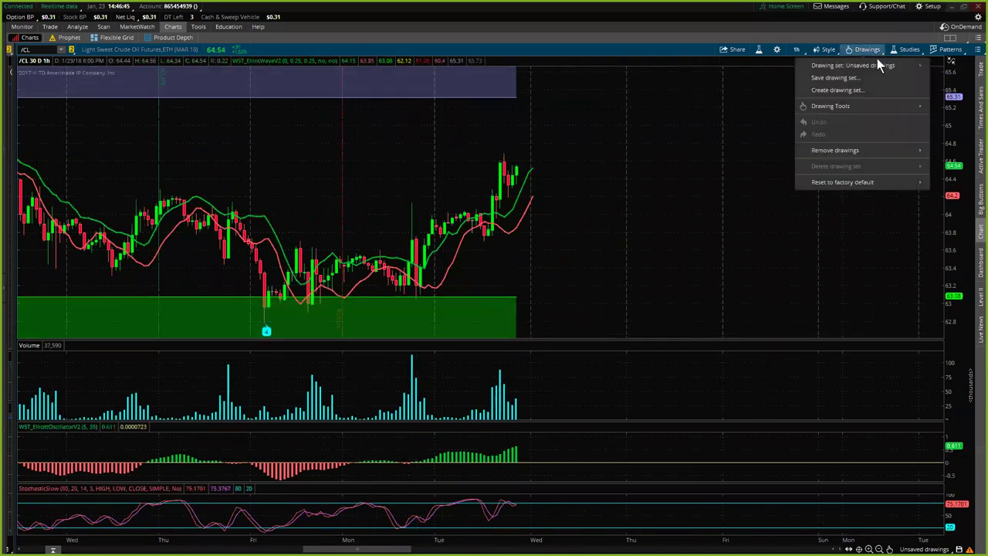
pyautogui.moveTo(859, 106)
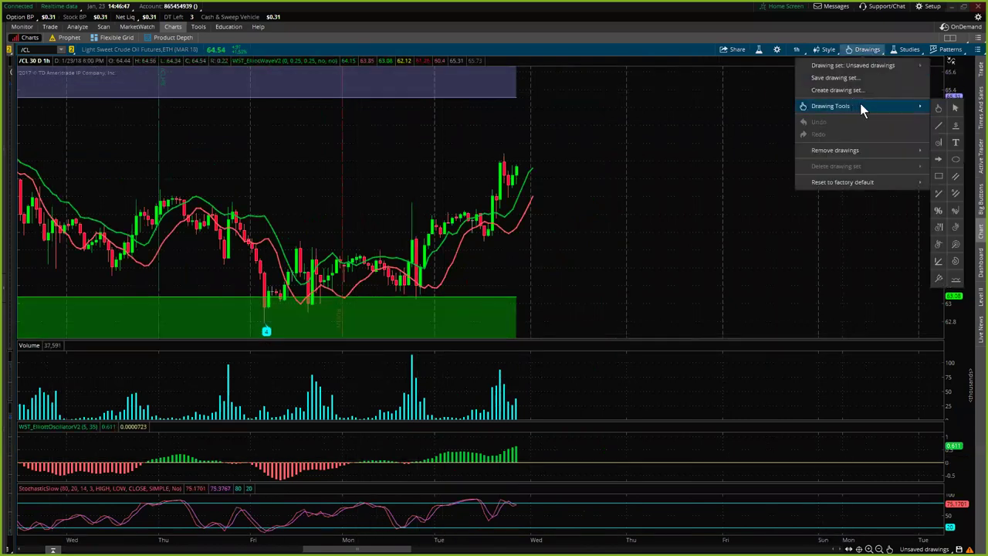
pyautogui.click(955, 110)
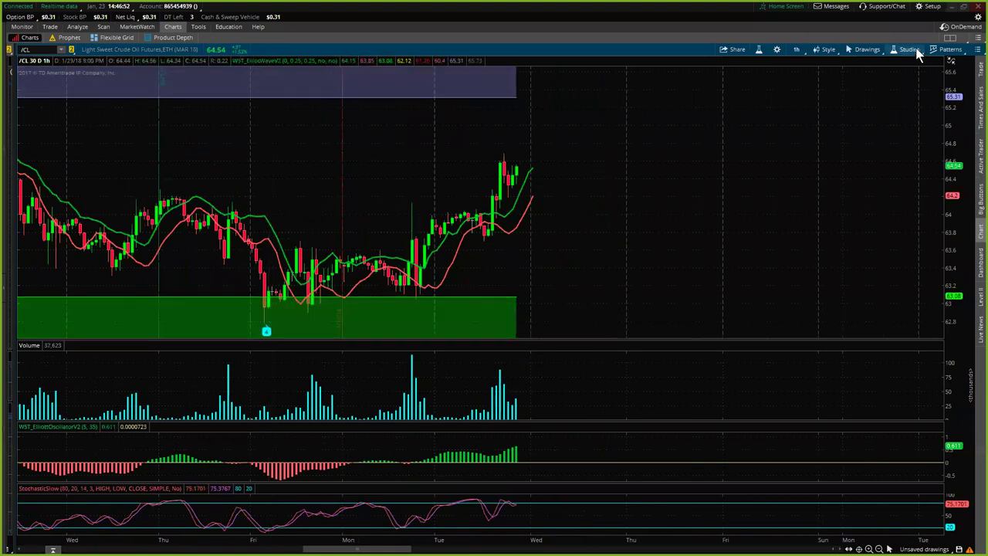
pyautogui.click(880, 55)
pyautogui.moveTo(878, 104)
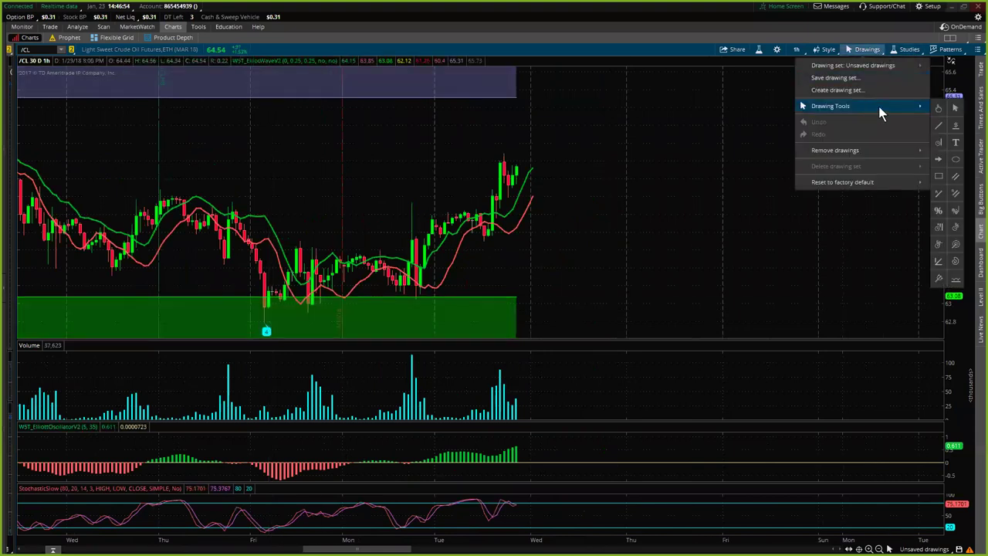
pyautogui.click(955, 109)
# - Mark the wave 4 low and the three successive higher lows after it with arrow drawings on the /CL chart
pyautogui.click(881, 48)
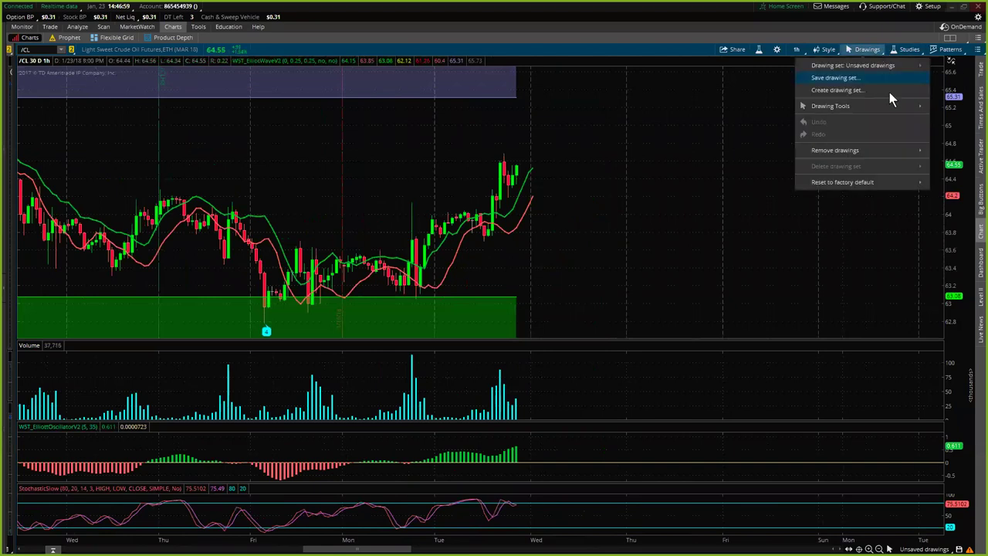
pyautogui.moveTo(911, 108)
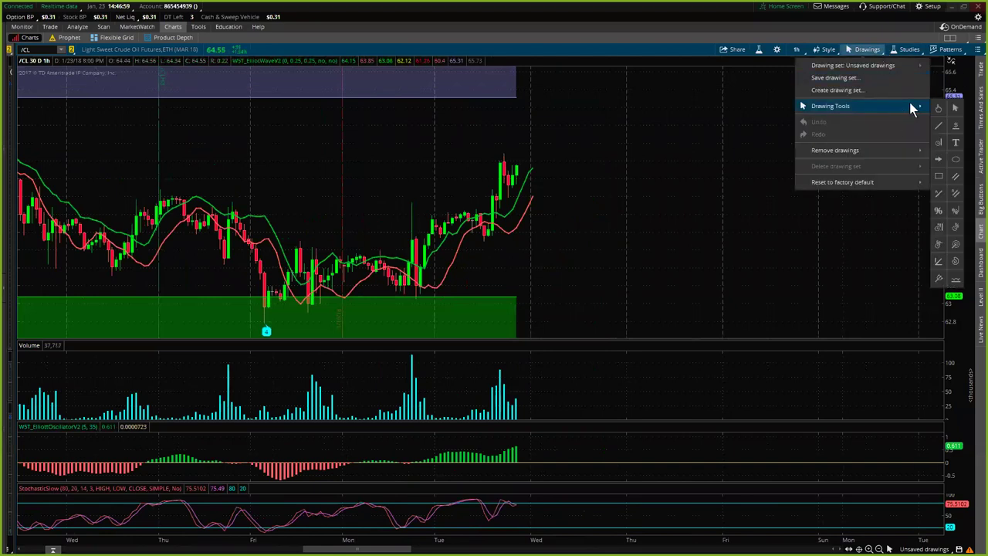
pyautogui.click(942, 162)
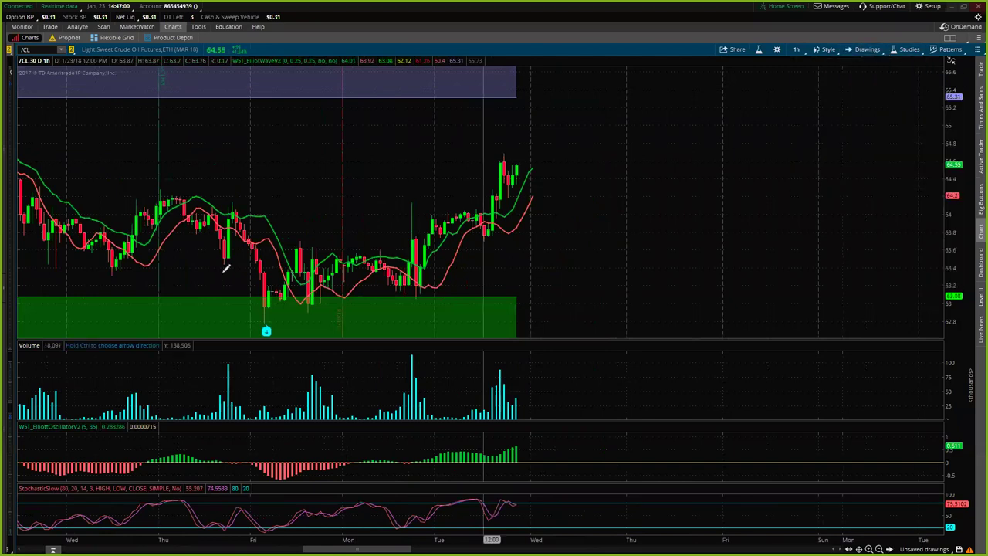
pyautogui.click(310, 308)
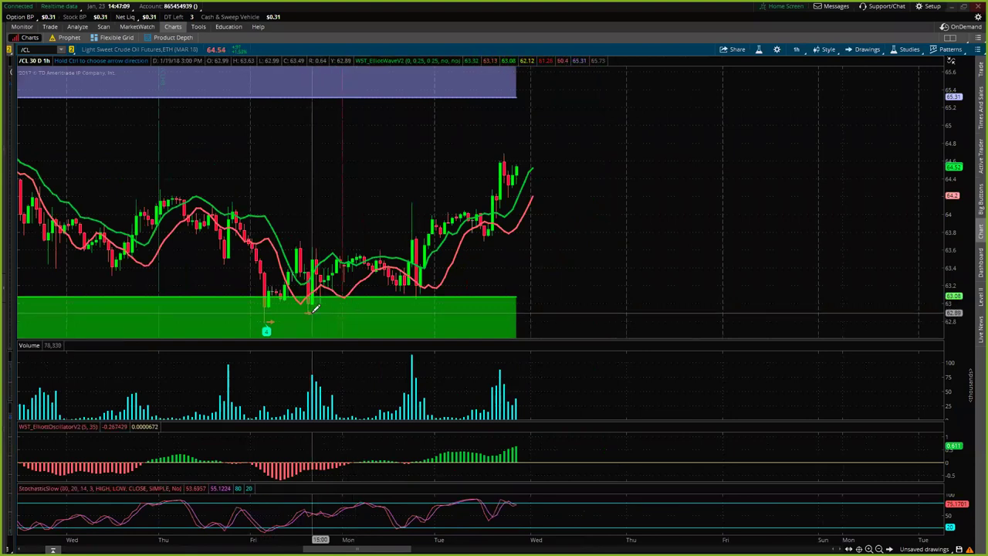
pyautogui.click(414, 299)
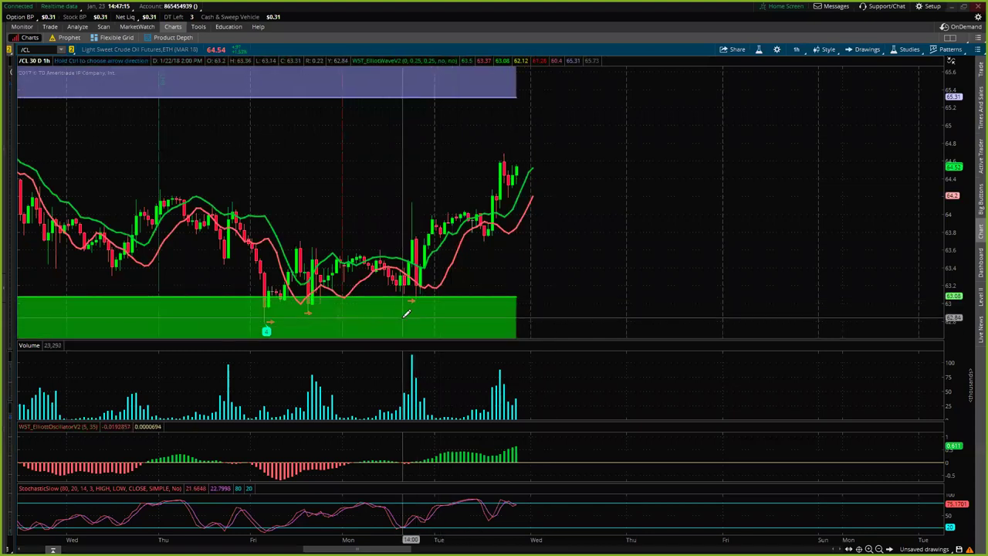
pyautogui.click(494, 241)
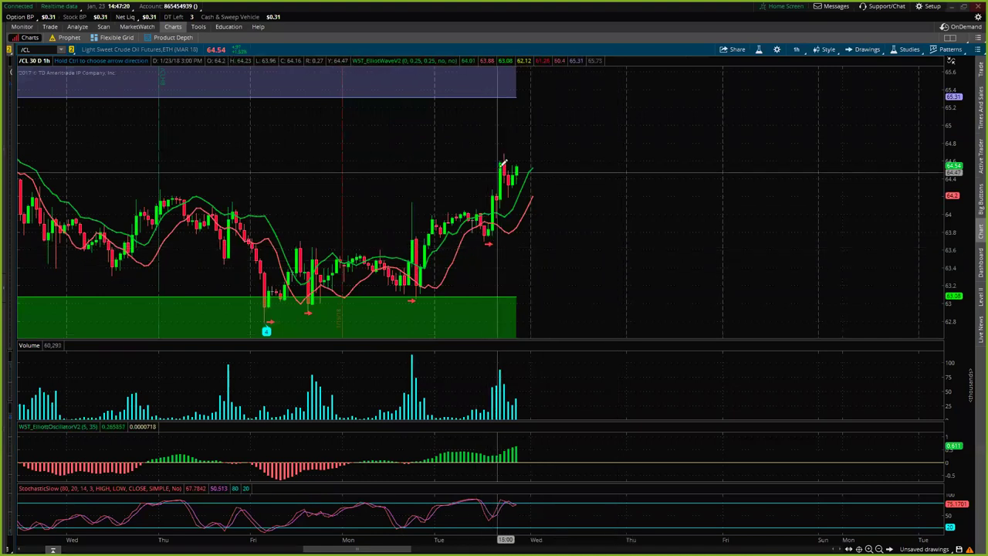
# - Add arrows at the latest pullback low near 64.15 and at the most recent swing high near 64.7
pyautogui.click(512, 197)
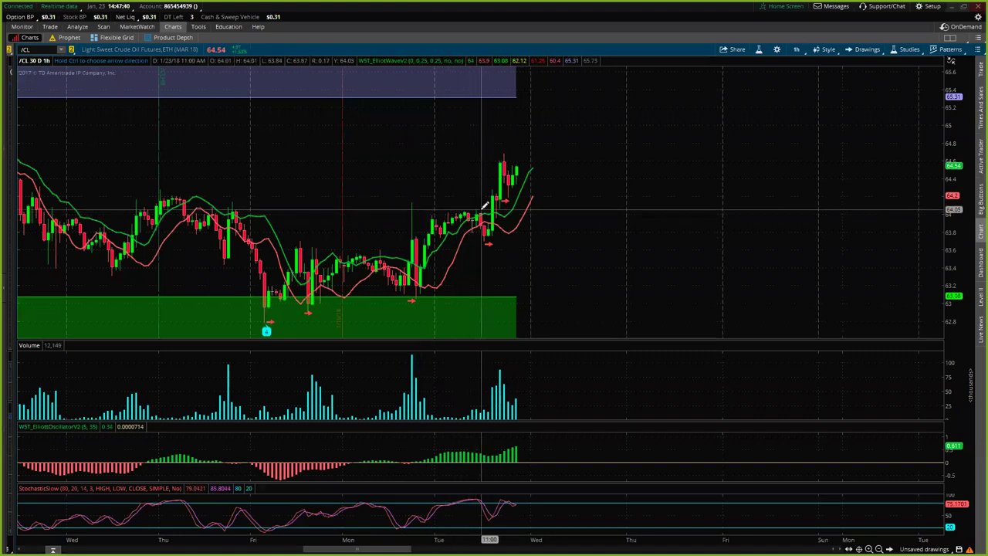
pyautogui.click(501, 201)
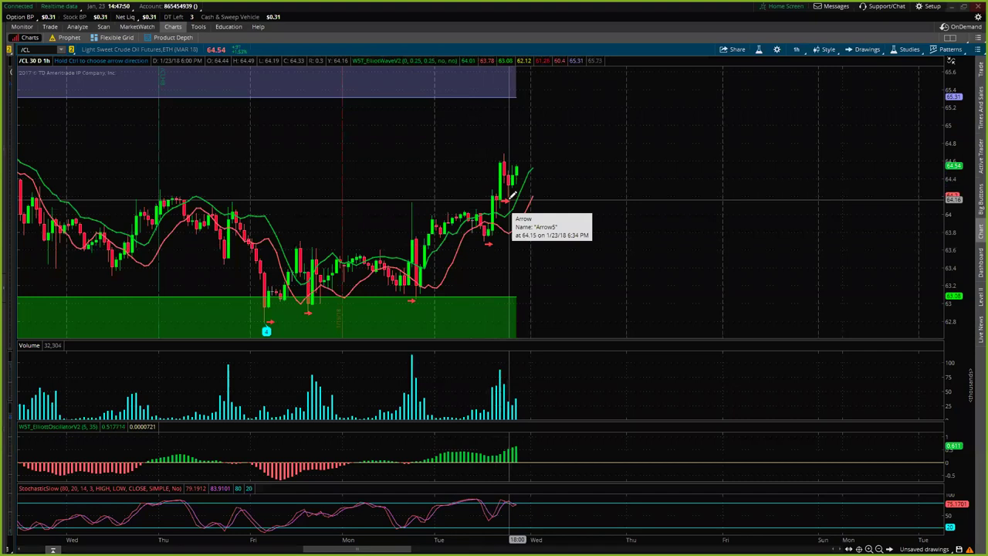
pyautogui.click(508, 147)
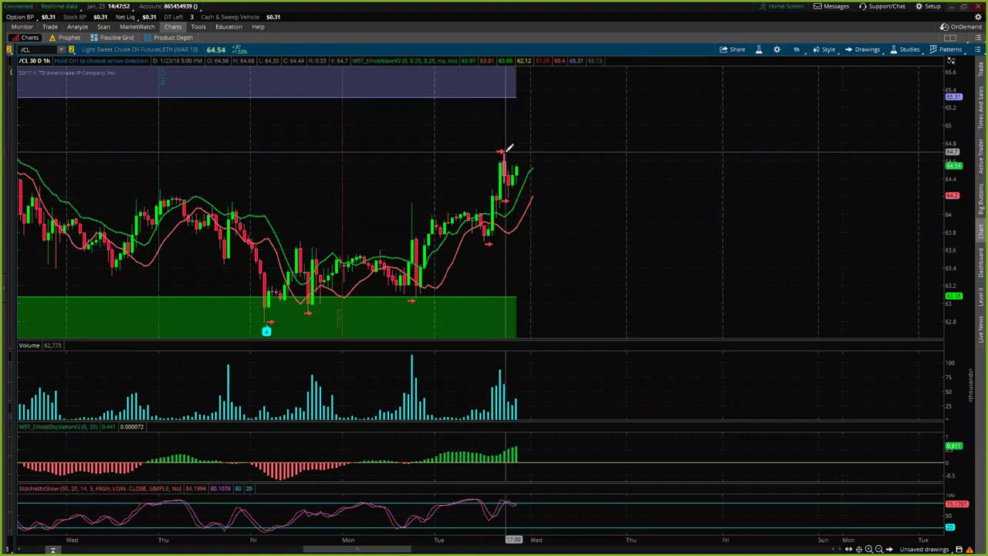